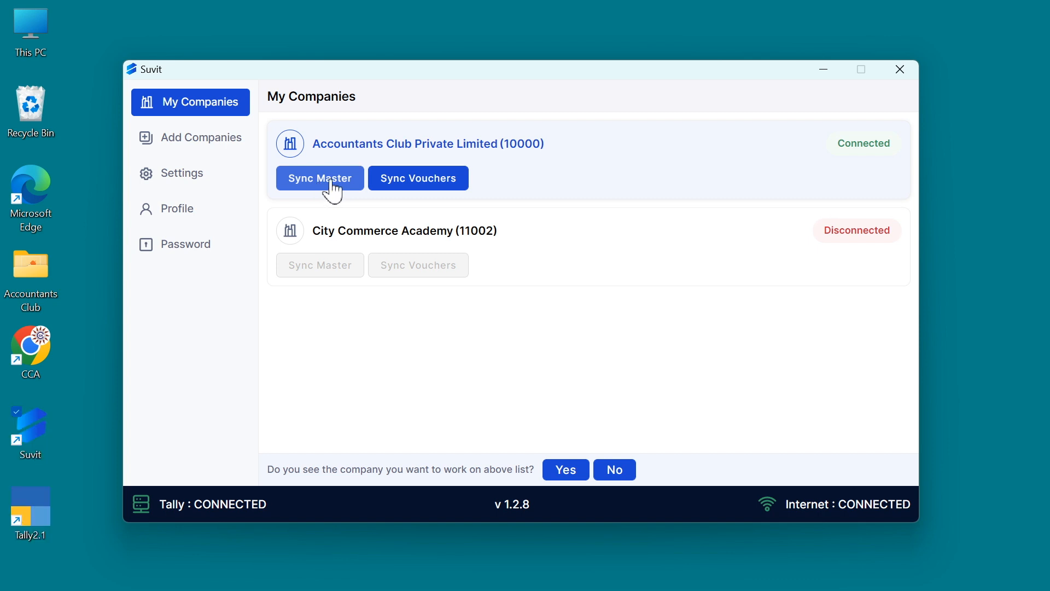
# - Sync the master data of Accountants Club Private Limited and dismiss the confirmation message
pyautogui.click(335, 187)
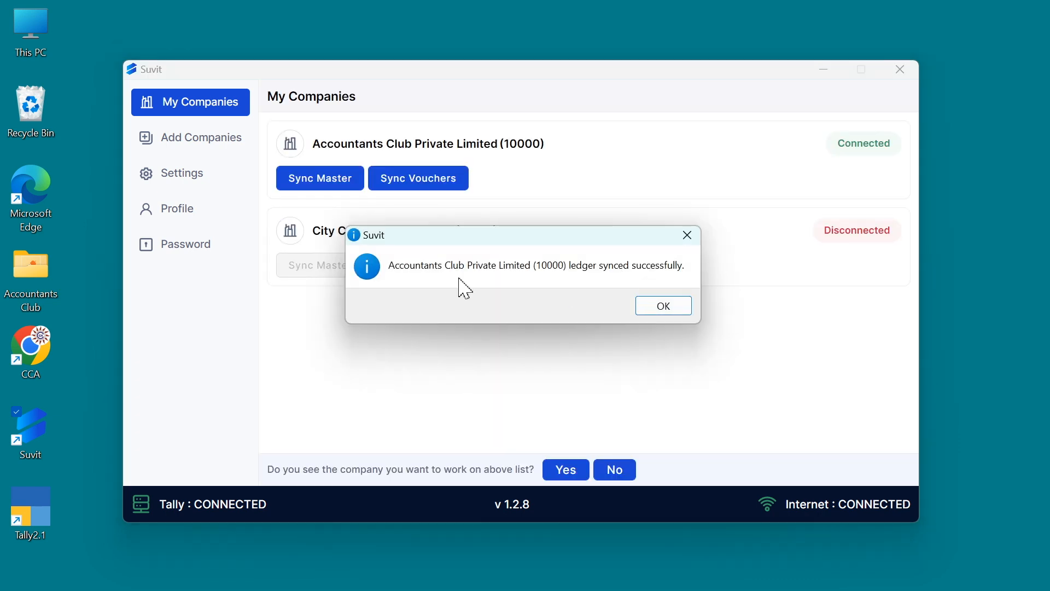
pyautogui.click(664, 309)
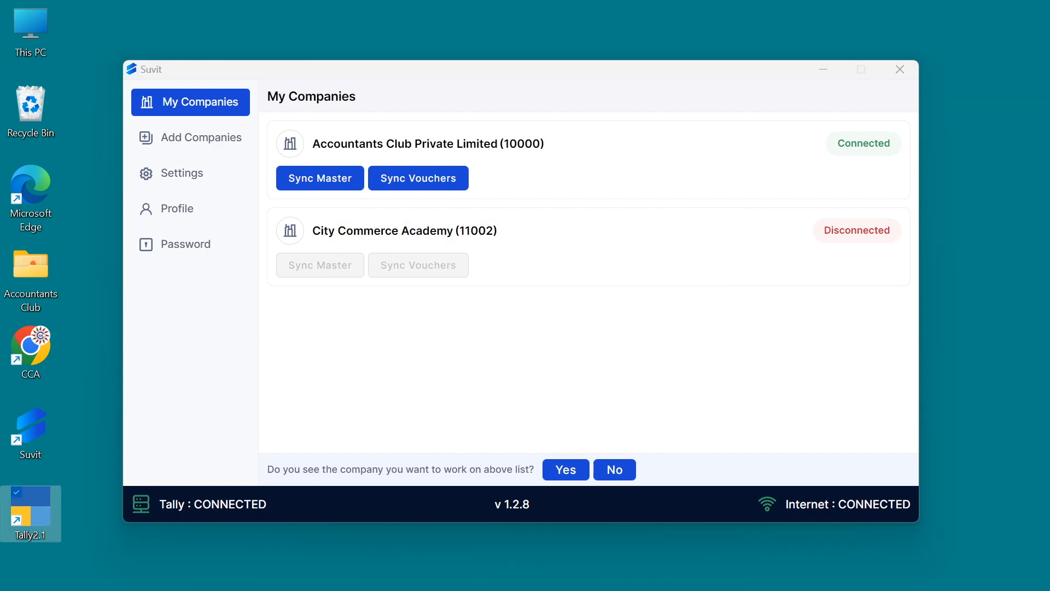
# - Switch to TallyPrime, check the Trial Balance report, and return to the Gateway of Tally
pyautogui.click(279, 581)
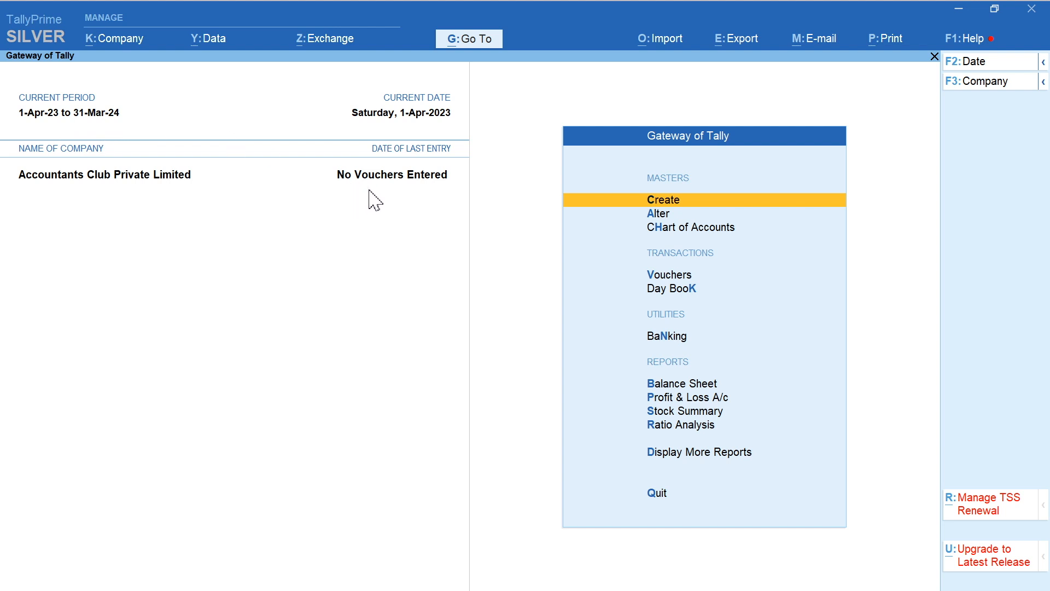
pyautogui.click(671, 454)
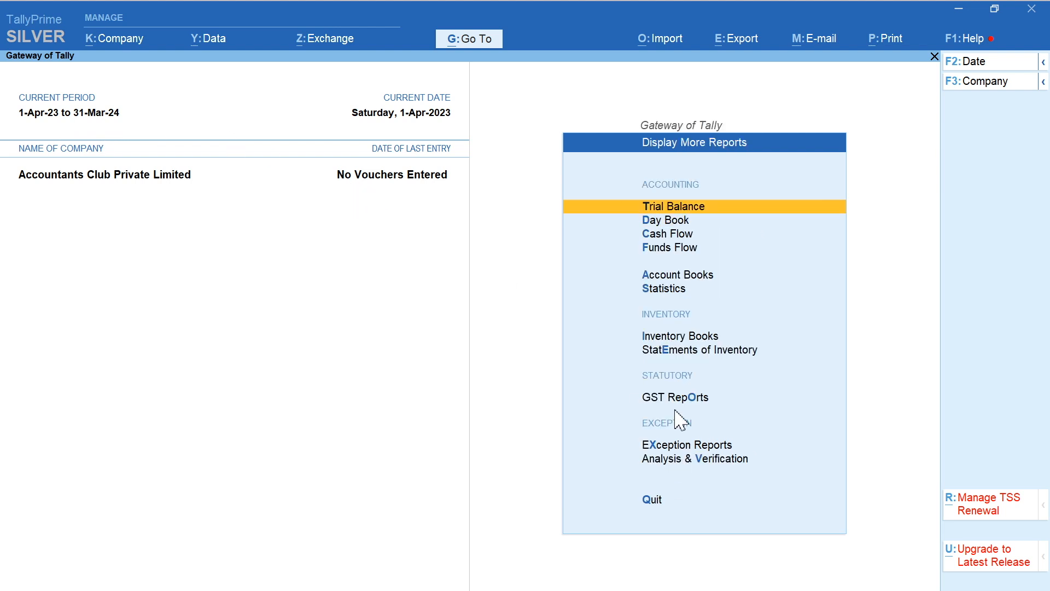
pyautogui.press('Return')
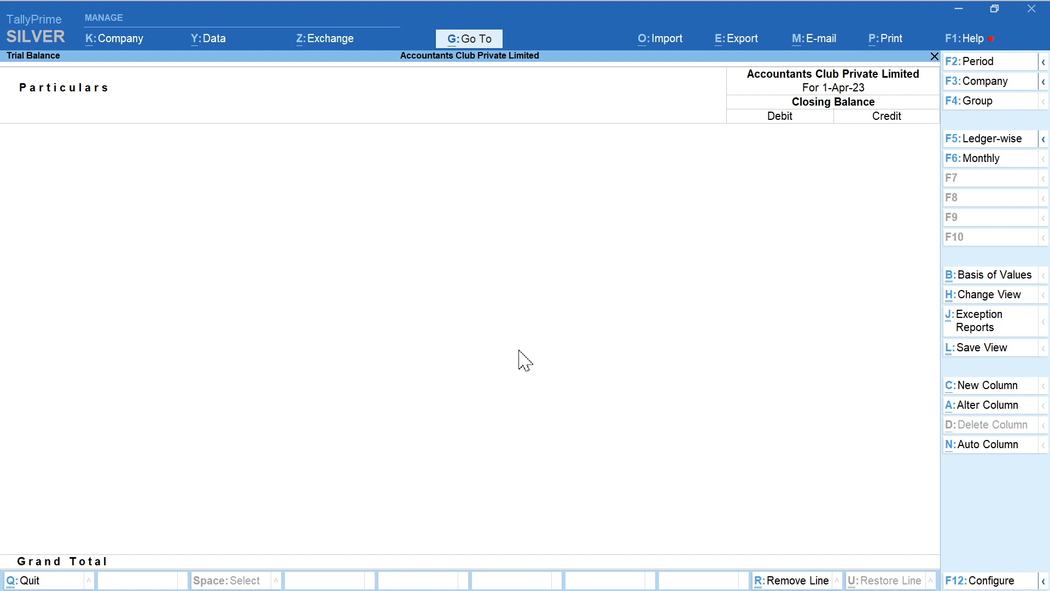
pyautogui.press('Escape')
pyautogui.press('Escape')
# - Examine the ledgers available for alteration in the company's accounting masters, then close the ledger list
pyautogui.press('Return')
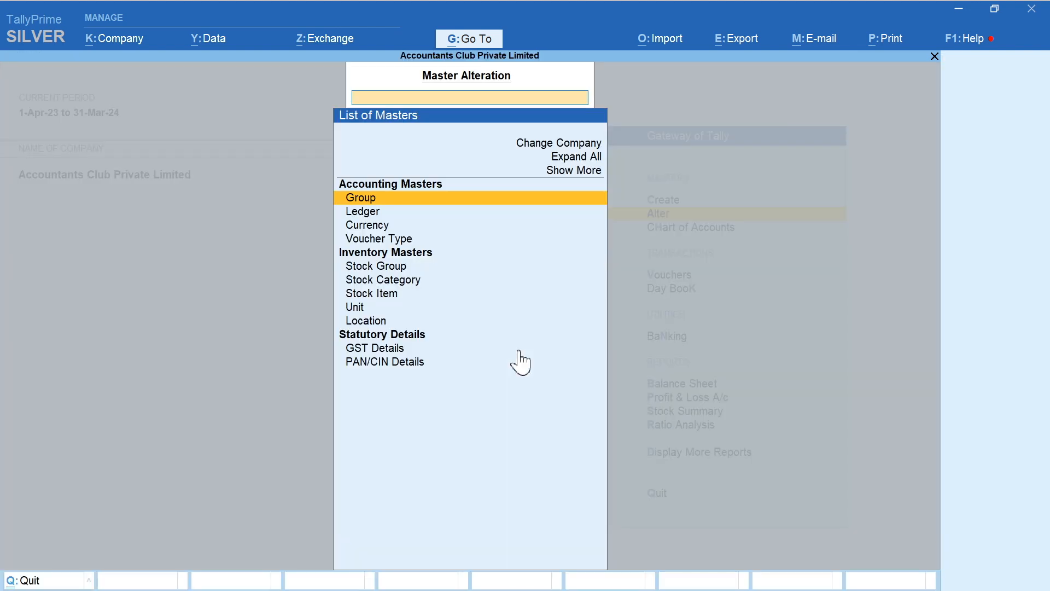
pyautogui.press('Down')
pyautogui.press('Return')
pyautogui.press('Down')
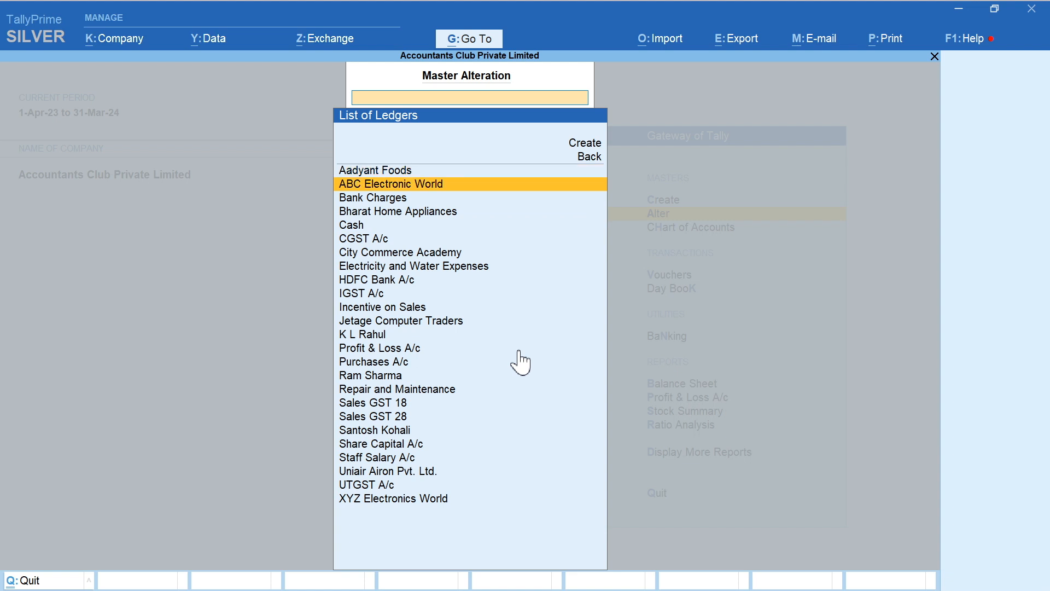
pyautogui.press('Down')
pyautogui.press('Down')
pyautogui.press('Down')
pyautogui.press('Down')
pyautogui.press('Down')
pyautogui.press('Down')
pyautogui.press('Down')
pyautogui.press('Down')
pyautogui.press('Down')
pyautogui.press('Down')
pyautogui.press('Down')
pyautogui.press('Down')
pyautogui.press('Down')
pyautogui.press('Down')
pyautogui.press('Down')
pyautogui.press('Down')
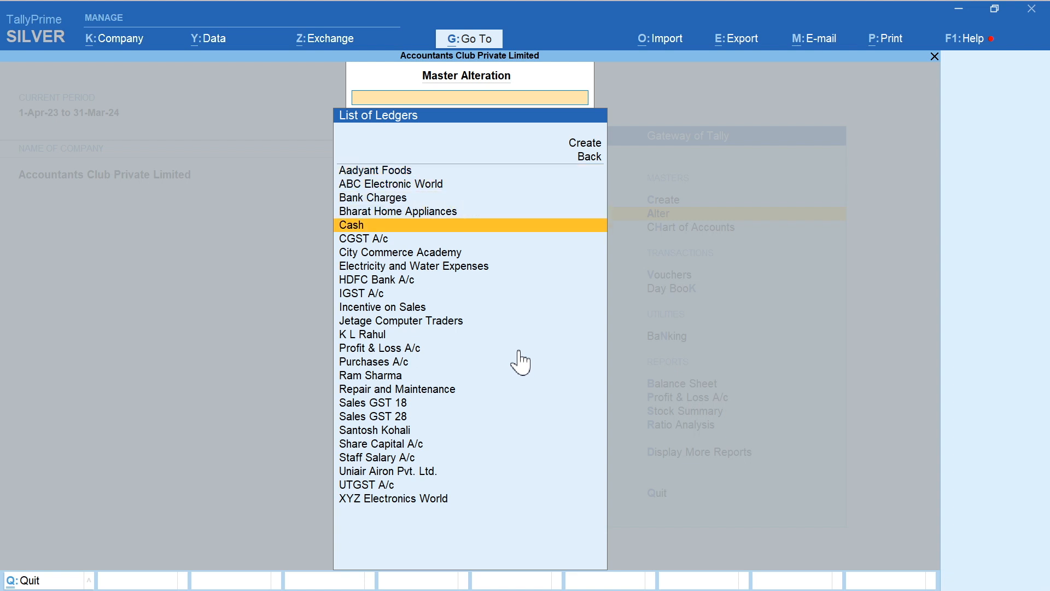
pyautogui.press('Down')
pyautogui.press('Down')
pyautogui.press('Down')
pyautogui.press('Down')
pyautogui.press('Down')
pyautogui.press('Down')
pyautogui.press('Down')
pyautogui.press('Up')
pyautogui.press('Up')
pyautogui.press('Up')
pyautogui.press('Up')
pyautogui.press('Up')
pyautogui.press('Up')
pyautogui.press('Up')
pyautogui.press('Up')
pyautogui.press('Up')
pyautogui.press('Up')
pyautogui.press('Up')
pyautogui.press('Up')
pyautogui.press('Up')
pyautogui.press('Up')
pyautogui.press('Up')
pyautogui.press('Up')
pyautogui.press('Up')
pyautogui.press('Up')
pyautogui.press('Up')
pyautogui.press('Up')
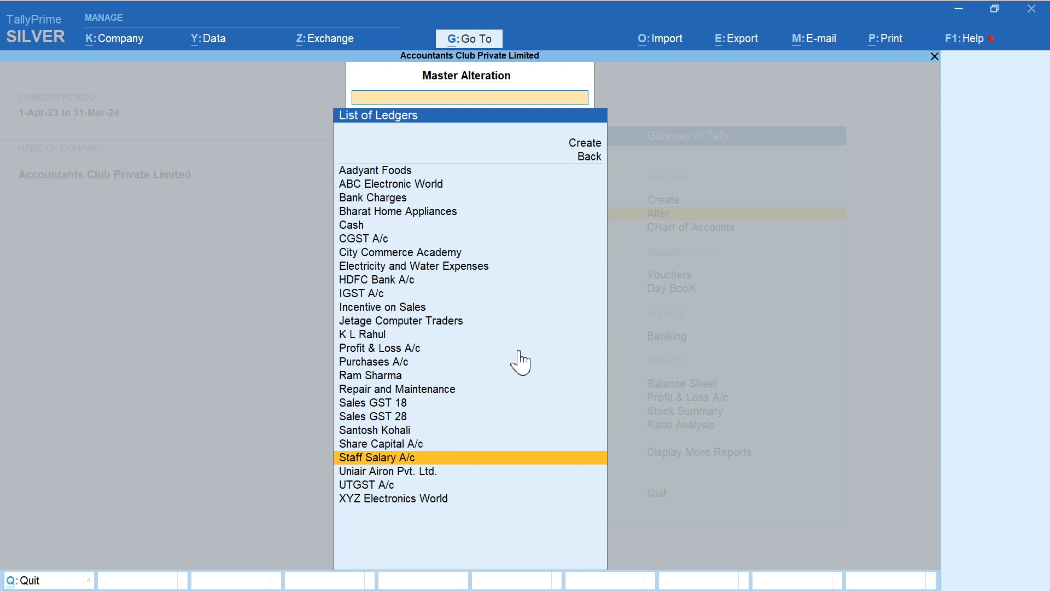
pyautogui.press('Up')
pyautogui.press('Up')
pyautogui.press('Up')
pyautogui.press('Up')
pyautogui.press('Escape')
# - Examine the stock items available for alteration in the inventory masters and return to the Gateway of Tally
pyautogui.press('Down')
pyautogui.press('Down')
pyautogui.press('Down')
pyautogui.press('Down')
pyautogui.press('Down')
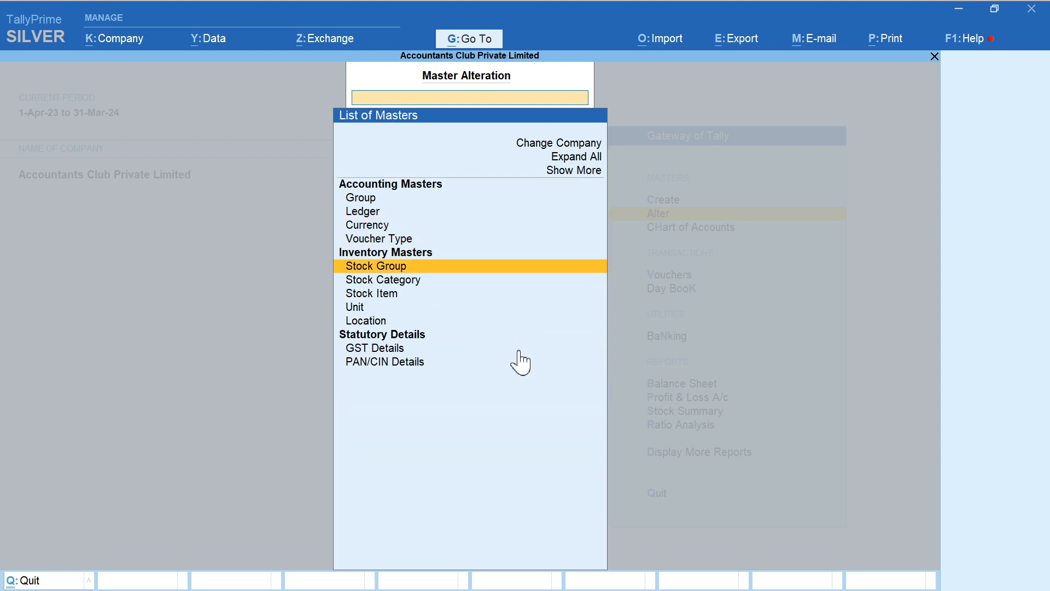
pyautogui.press('Return')
pyautogui.press('Down')
pyautogui.press('Down')
pyautogui.press('Down')
pyautogui.press('Down')
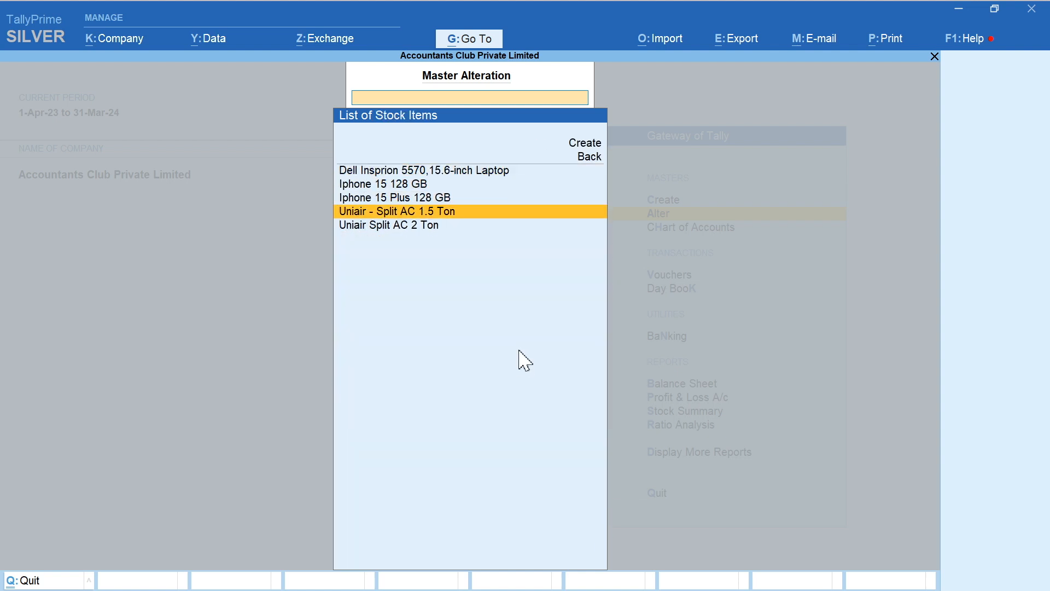
pyautogui.press('Up')
pyautogui.press('Up')
pyautogui.press('Up')
pyautogui.press('Up')
pyautogui.press('Down')
pyautogui.press('Down')
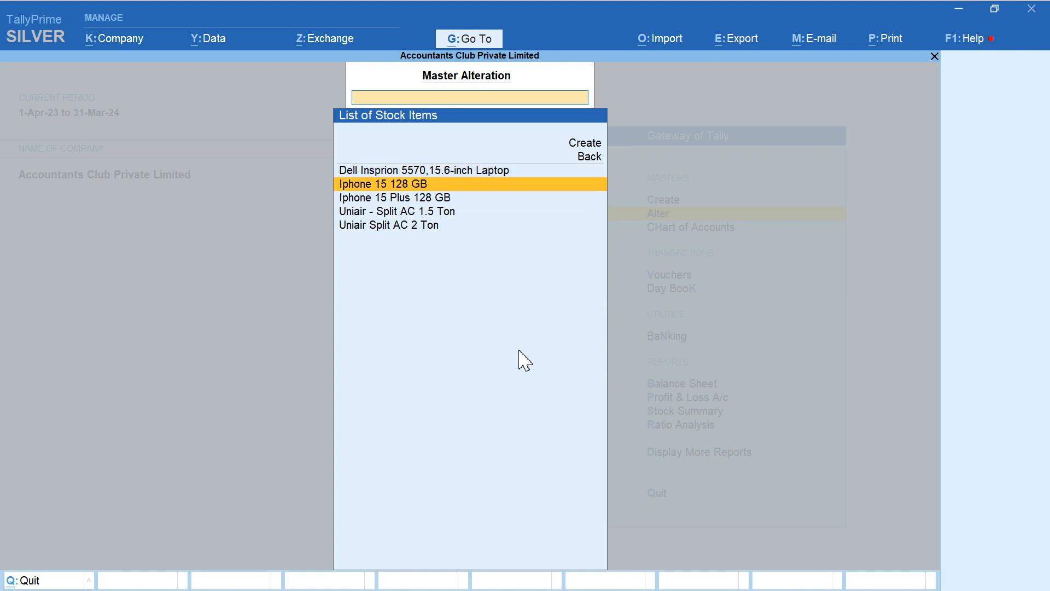
pyautogui.press('Down')
pyautogui.press('Down')
pyautogui.press('Up')
pyautogui.press('Up')
pyautogui.press('Up')
pyautogui.press('Up')
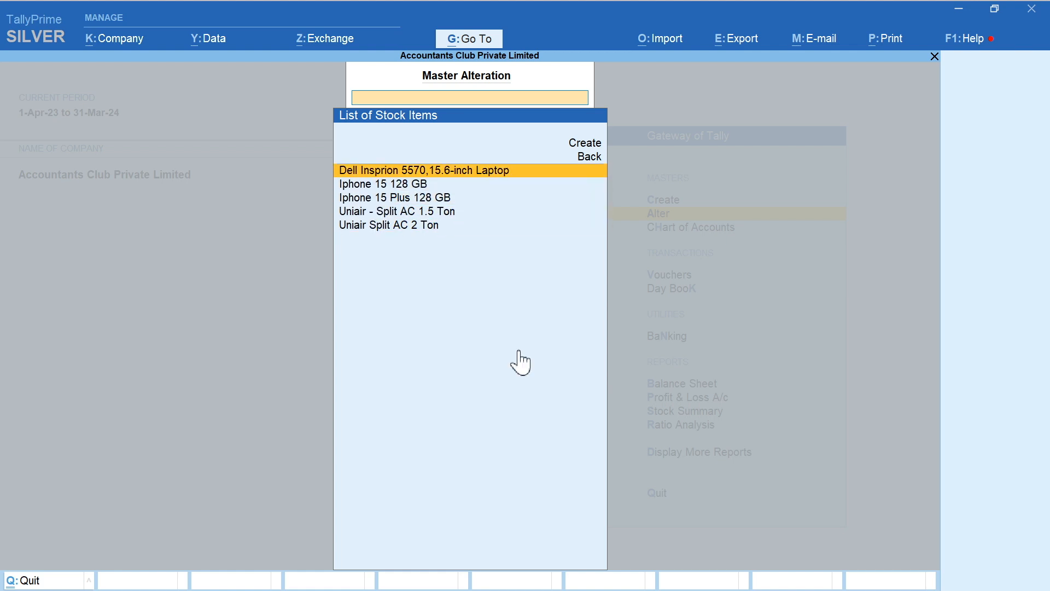
pyautogui.press('Escape')
pyautogui.press('Escape')
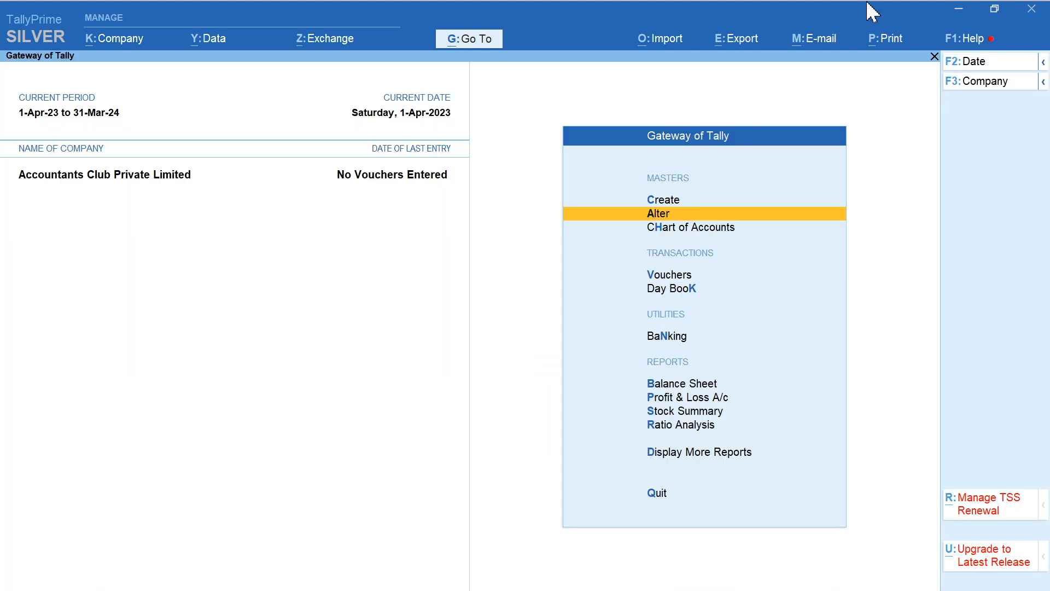
# - Switch to the Suvit website in Chrome and sign in with the account's e-mail and password
pyautogui.click(958, 11)
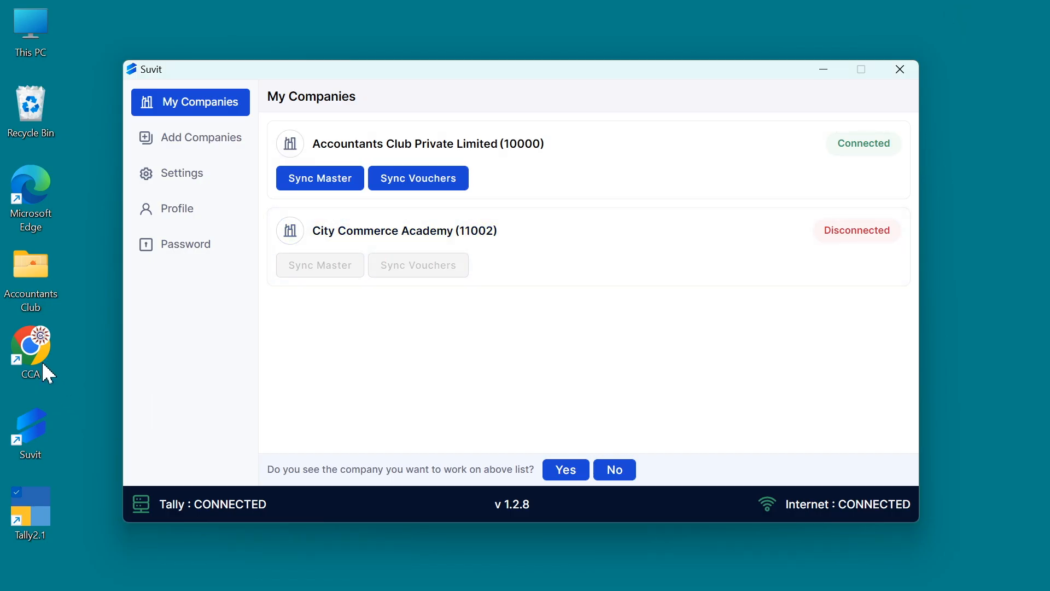
pyautogui.click(39, 358)
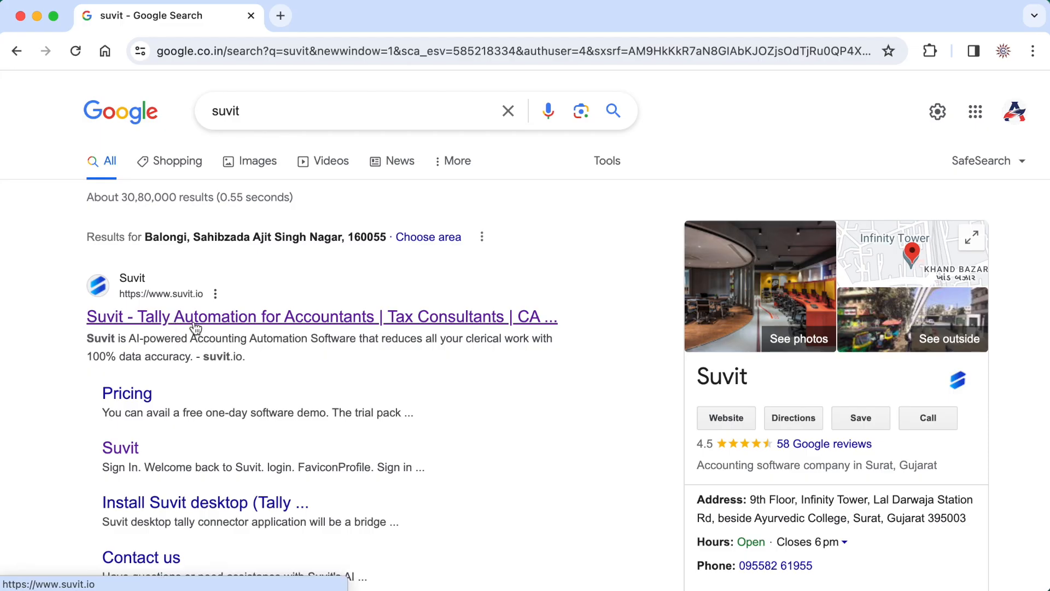
pyautogui.click(211, 324)
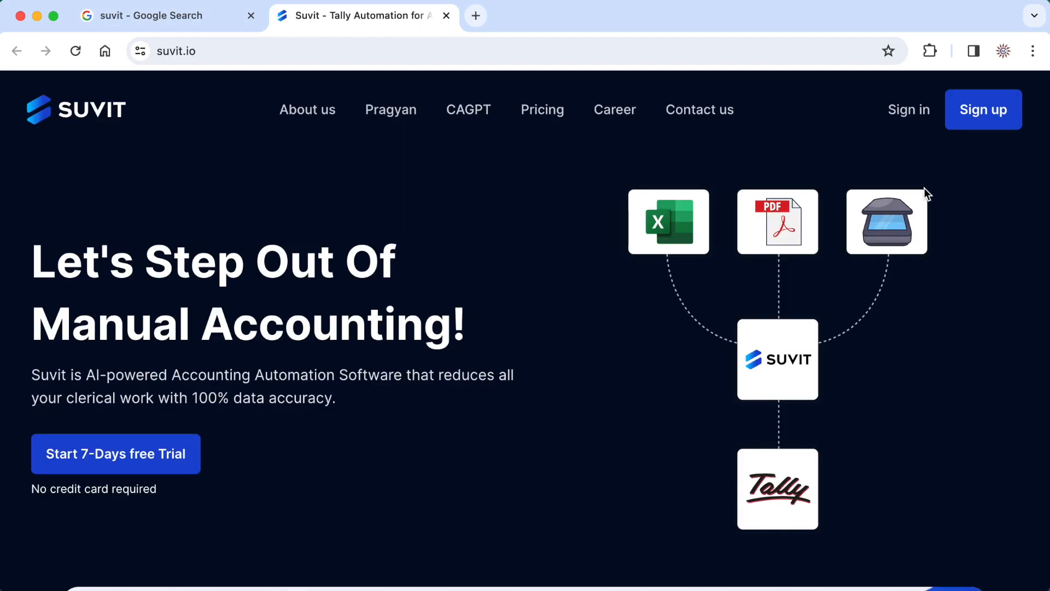
pyautogui.click(904, 123)
pyautogui.press('Tab')
pyautogui.write('****')
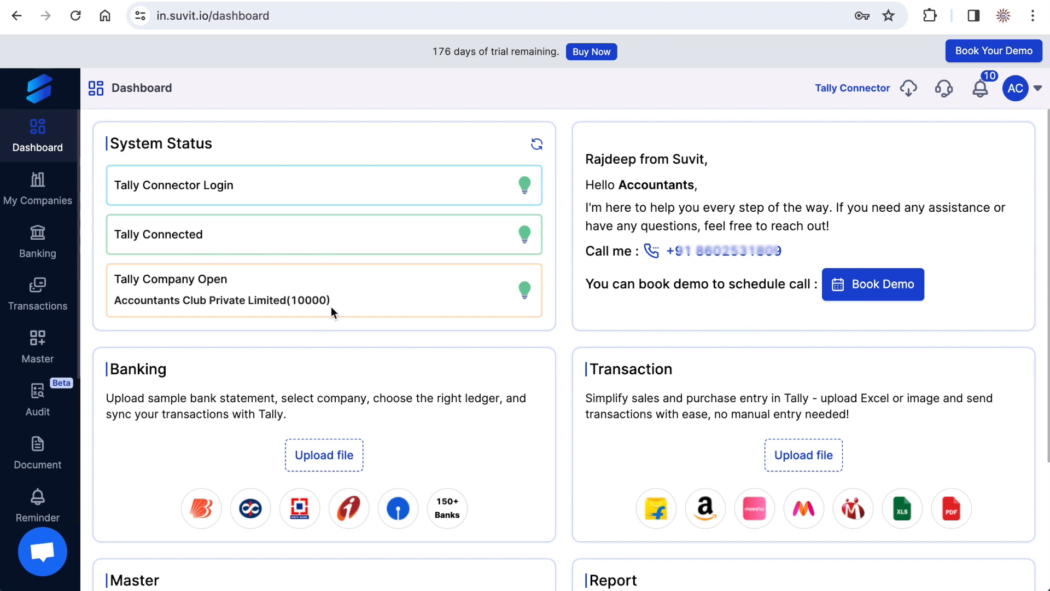
# - Sync the companies from Tally on the My Companies page and return to the list of subscribed companies
pyautogui.click(47, 202)
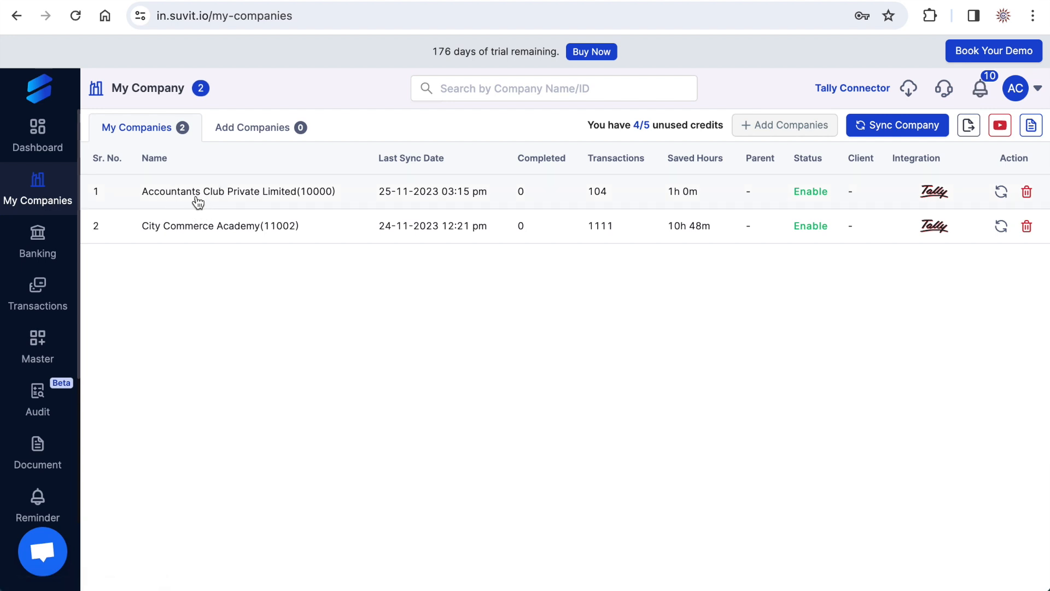
pyautogui.click(900, 131)
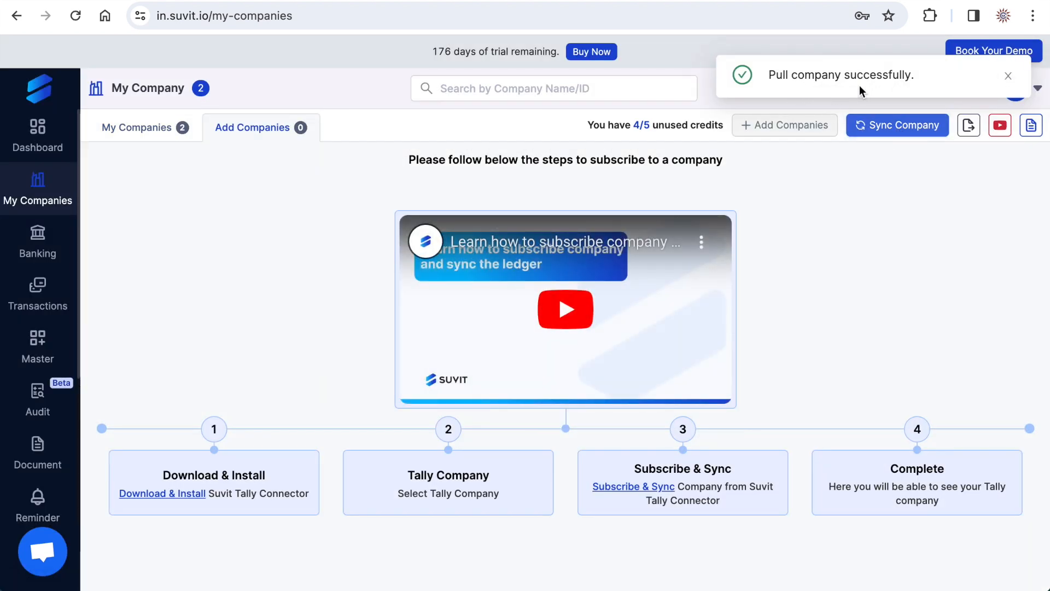
pyautogui.click(1008, 76)
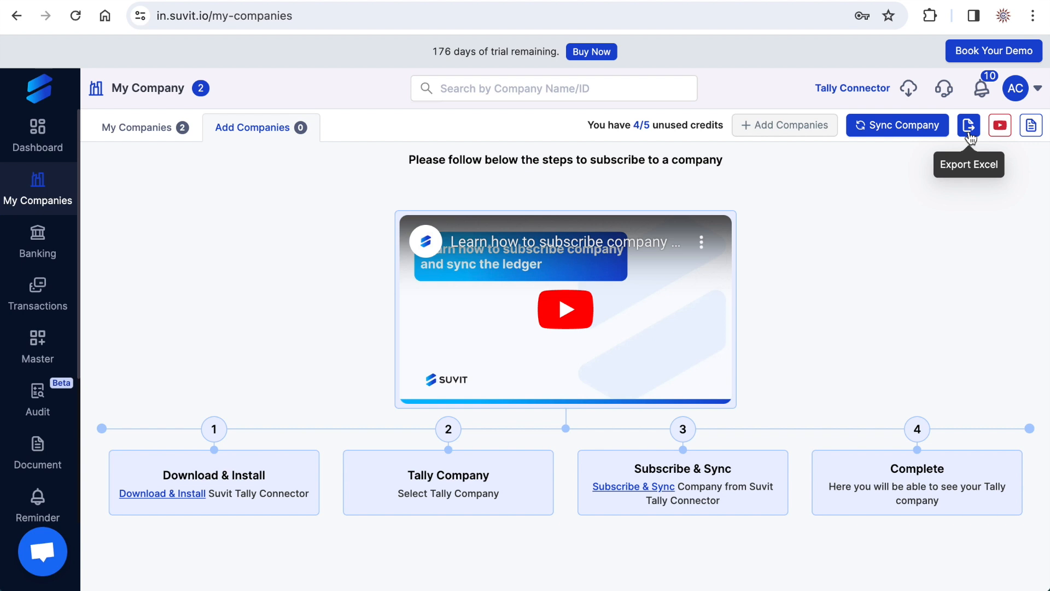
pyautogui.click(133, 134)
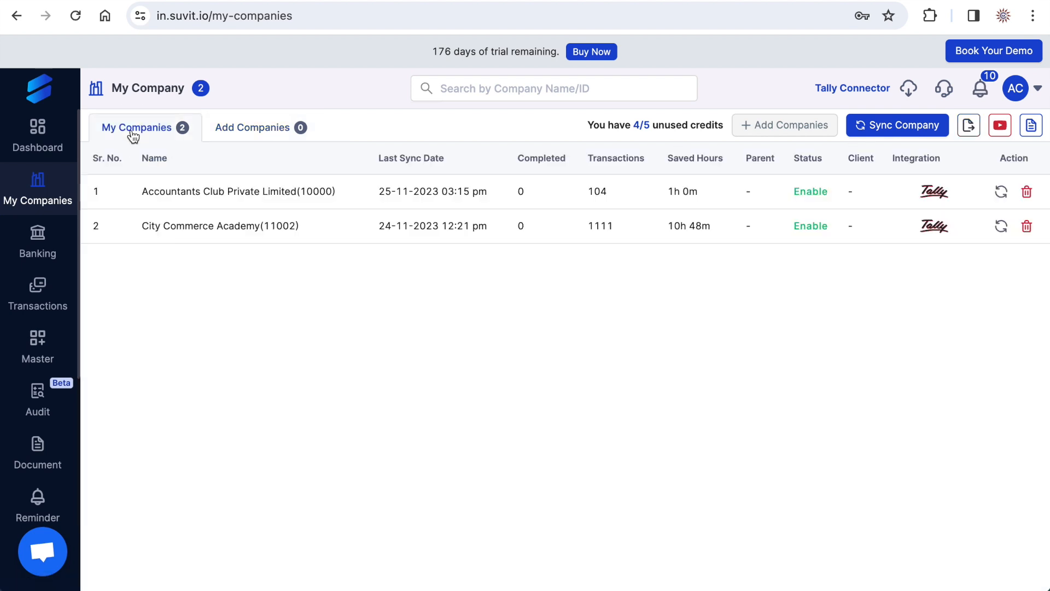
# - Go to Banking and preview HDFC-SV.pdf from the Suvit folder, reading through the statement's transactions
pyautogui.click(38, 260)
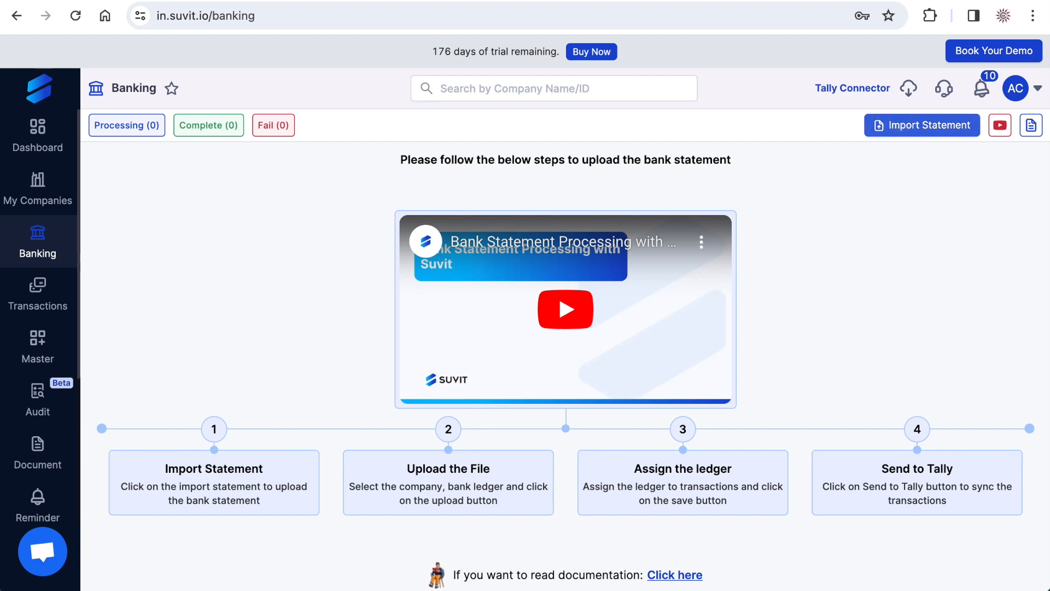
pyautogui.click(922, 124)
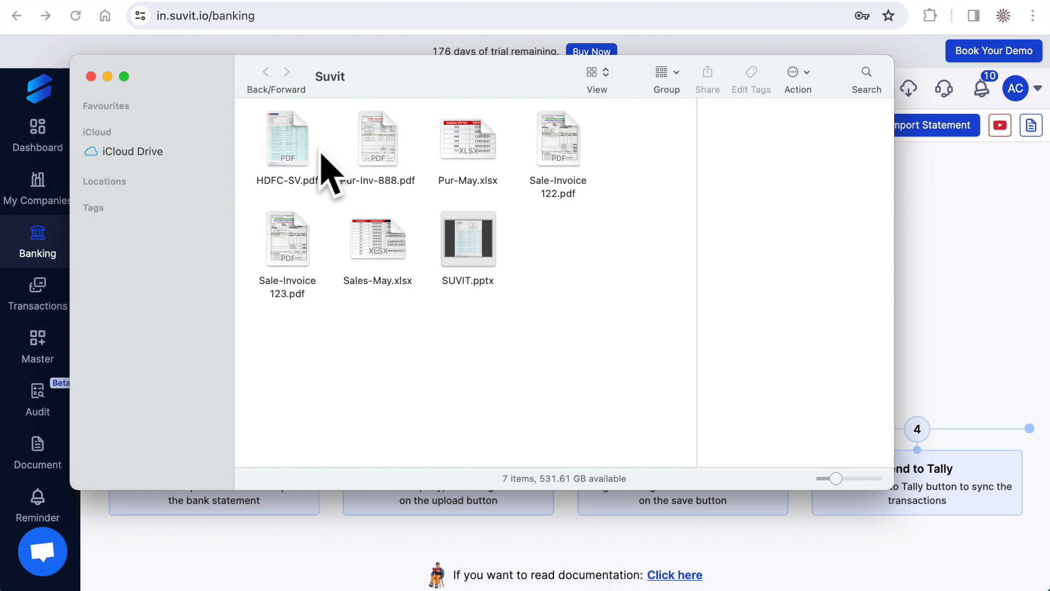
pyautogui.click(290, 140)
pyautogui.press('space')
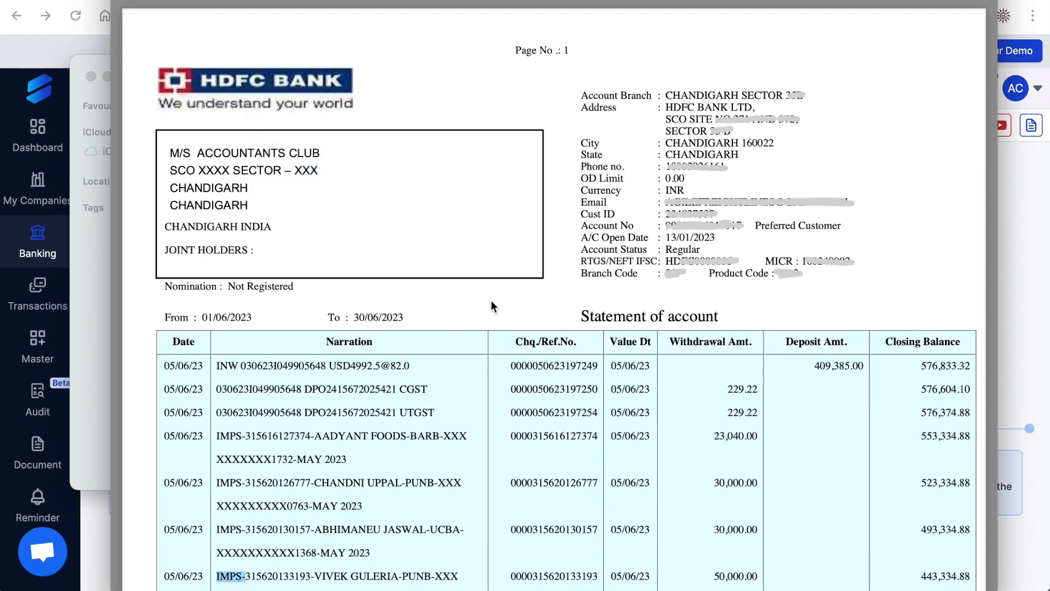
pyautogui.scroll(-10, 490, 300)
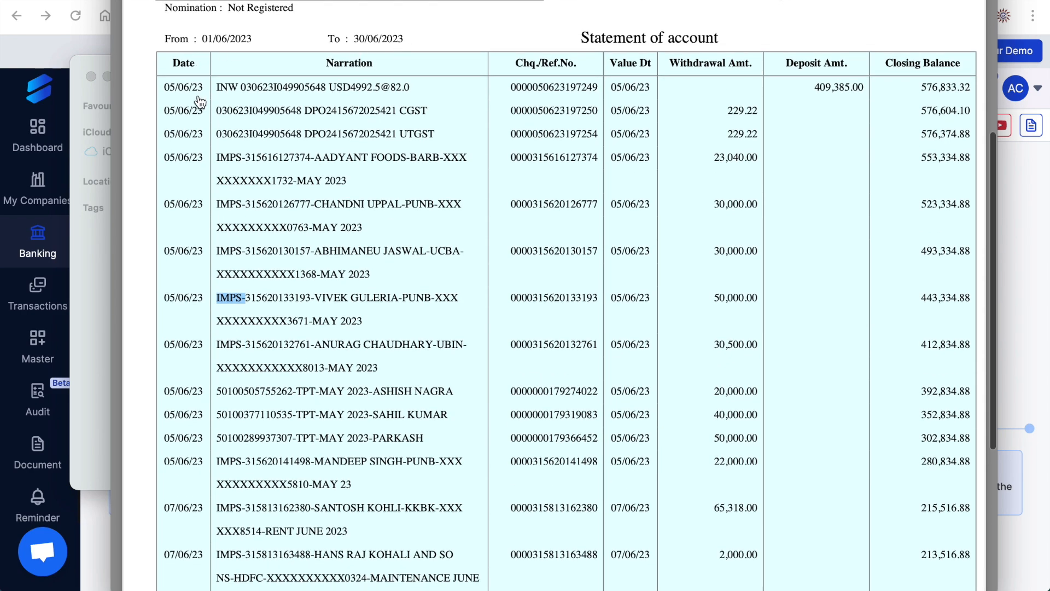
pyautogui.scroll(-10, 384, 263)
pyautogui.scroll(20, 384, 263)
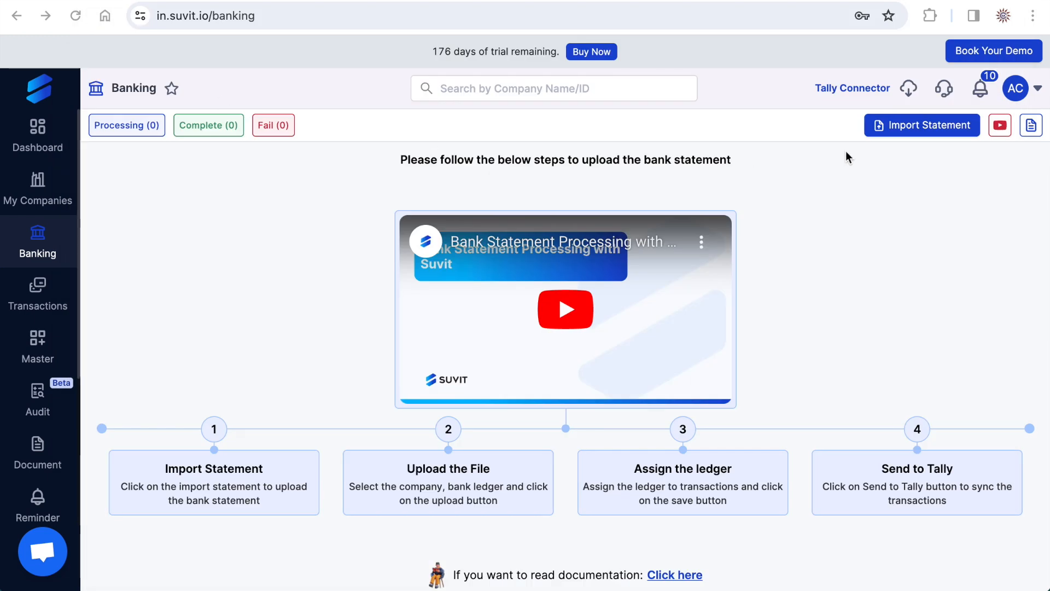
# - Start a bank statement import for Accountants Club Private Limited with HDFC Bank A/c as the bank
pyautogui.click(917, 131)
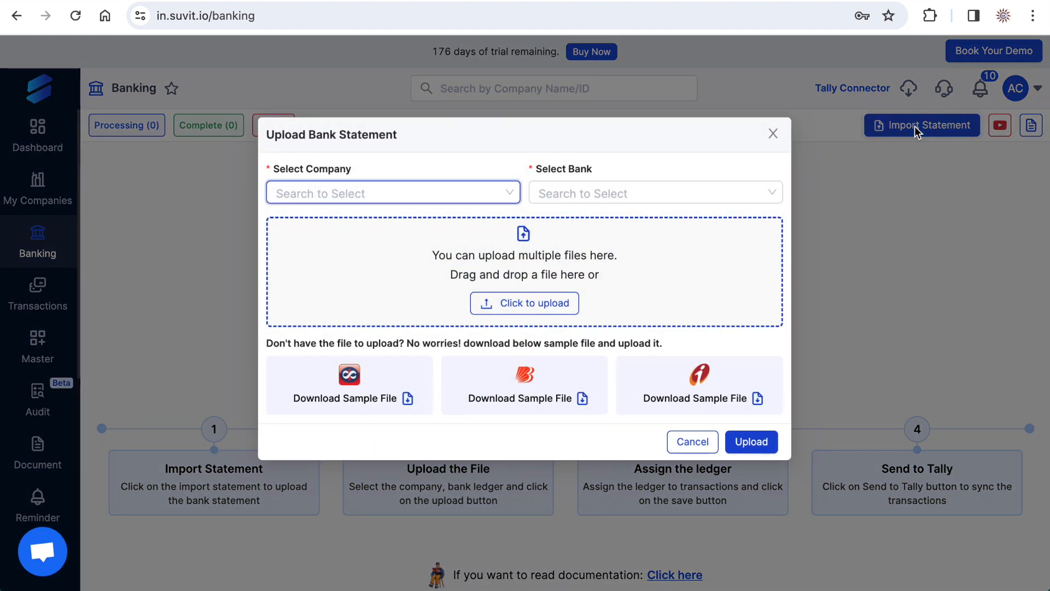
pyautogui.click(511, 193)
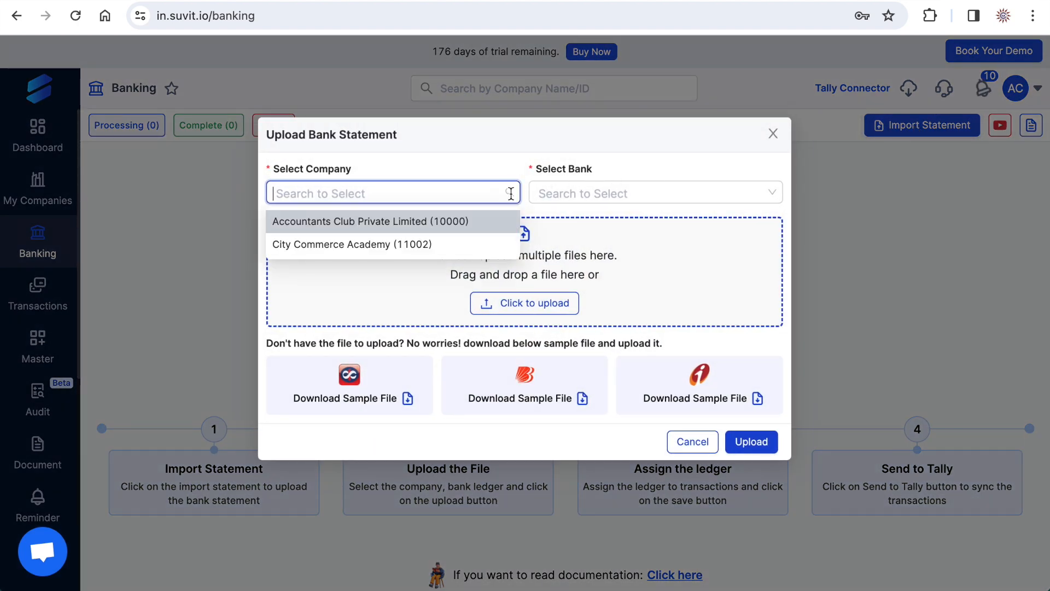
pyautogui.click(366, 221)
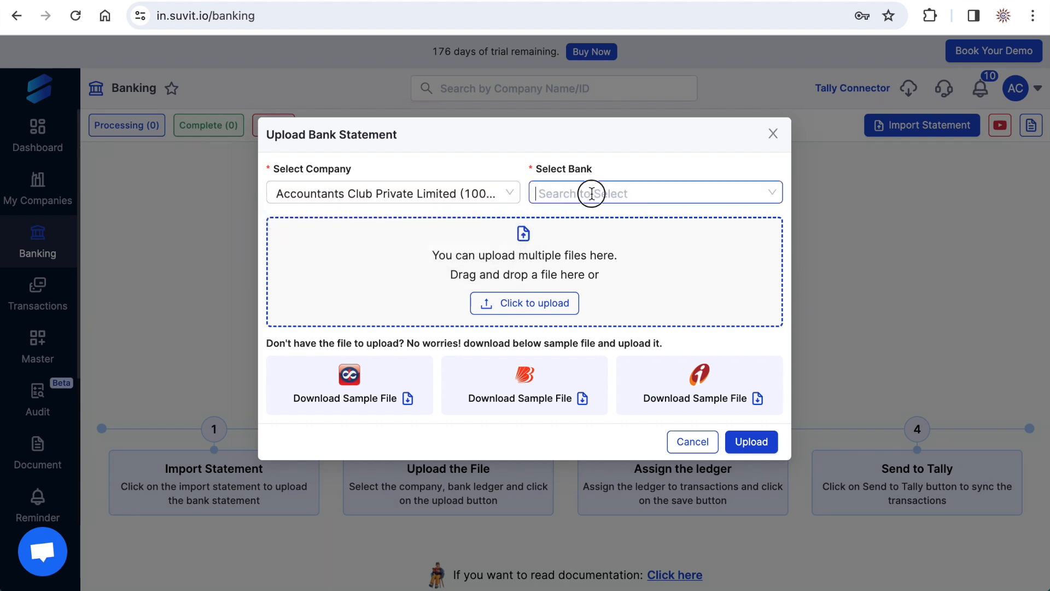
pyautogui.click(590, 192)
pyautogui.click(572, 249)
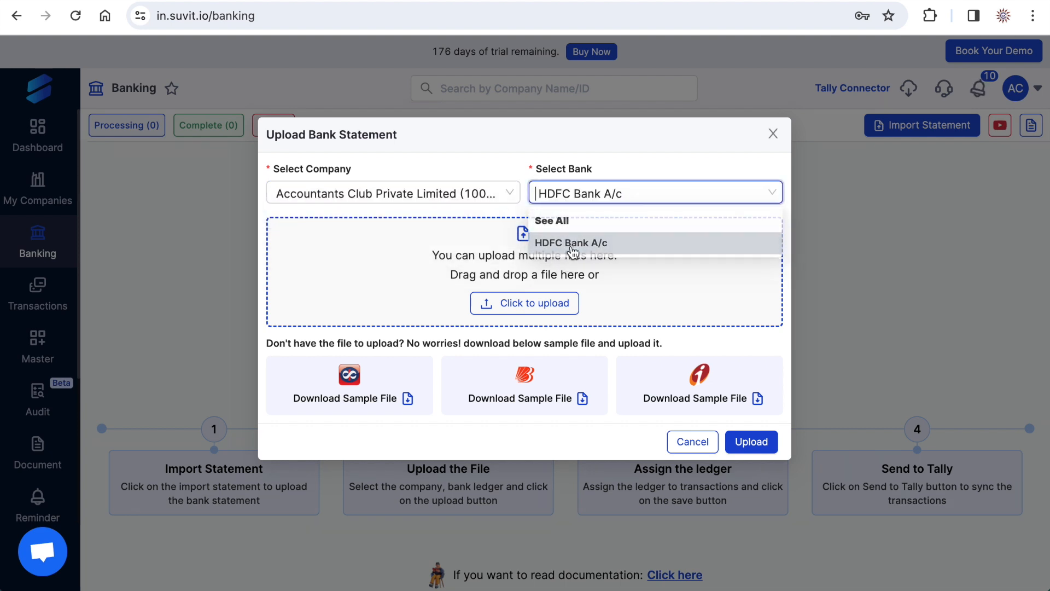
# - Attach HDFC-SV.pdf from the Suvit folder and upload it as the bank statement
pyautogui.click(516, 307)
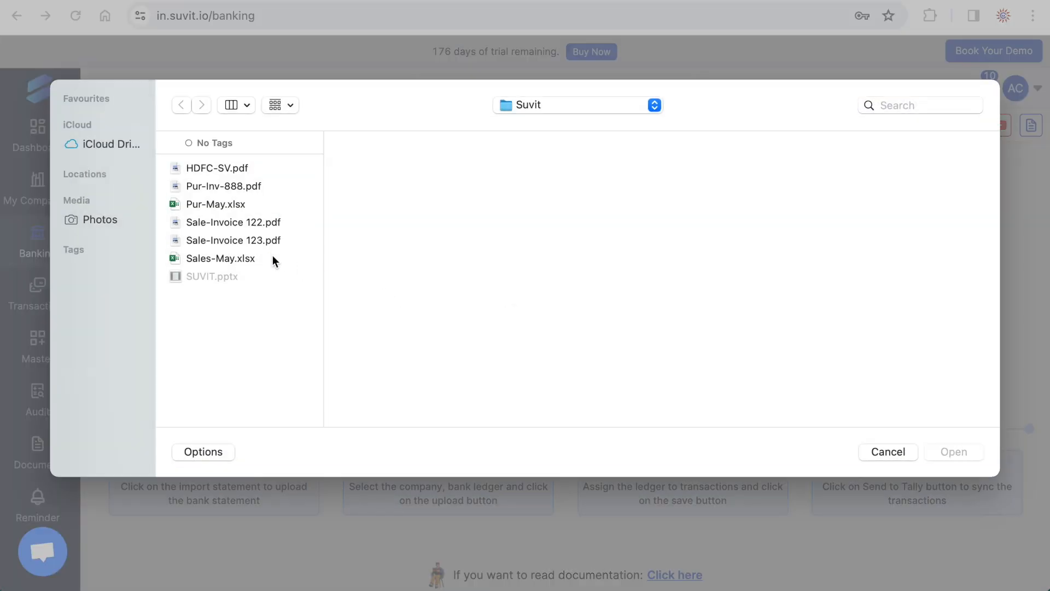
pyautogui.click(214, 170)
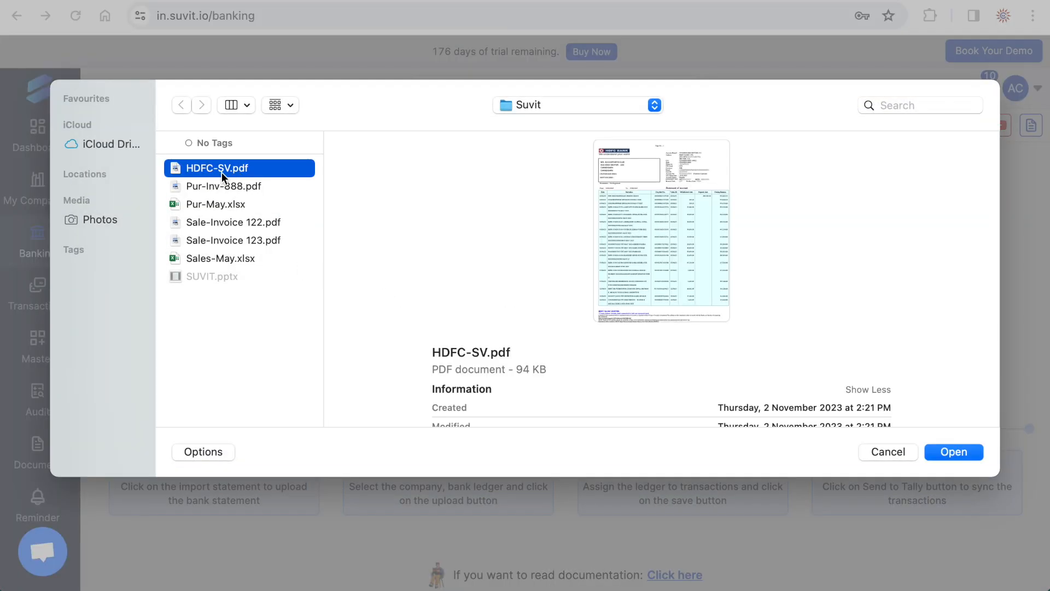
pyautogui.click(953, 452)
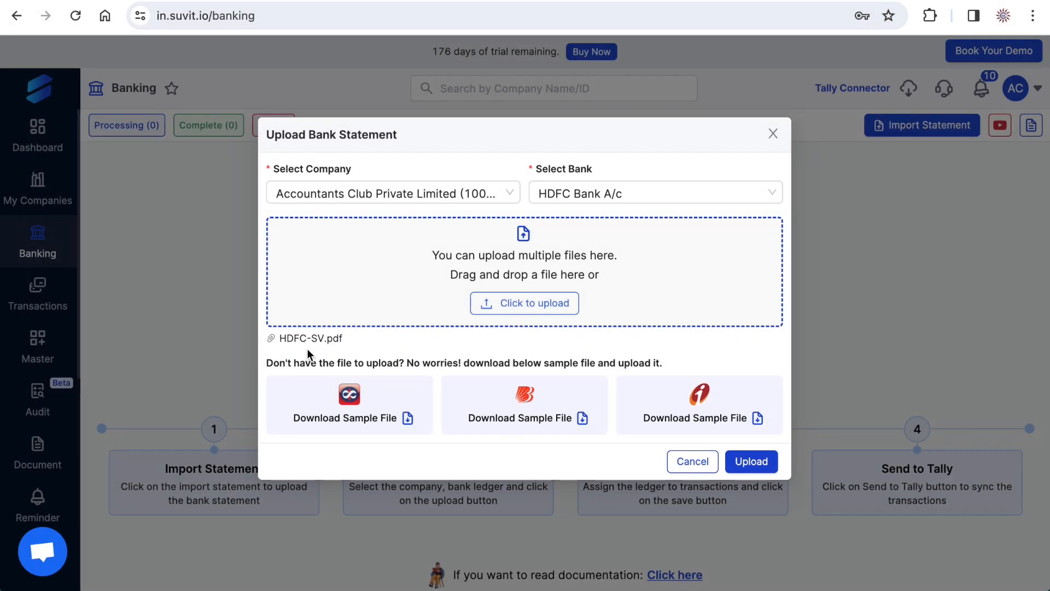
pyautogui.click(751, 461)
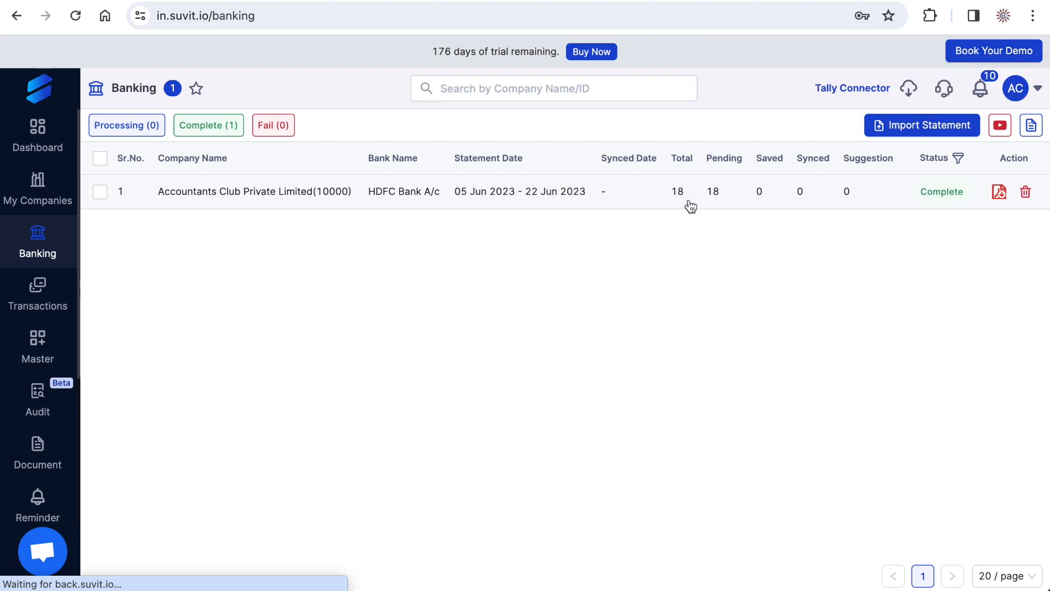
# - Open the imported HDFC Bank A/c statement and look through its extracted transactions
pyautogui.click(507, 198)
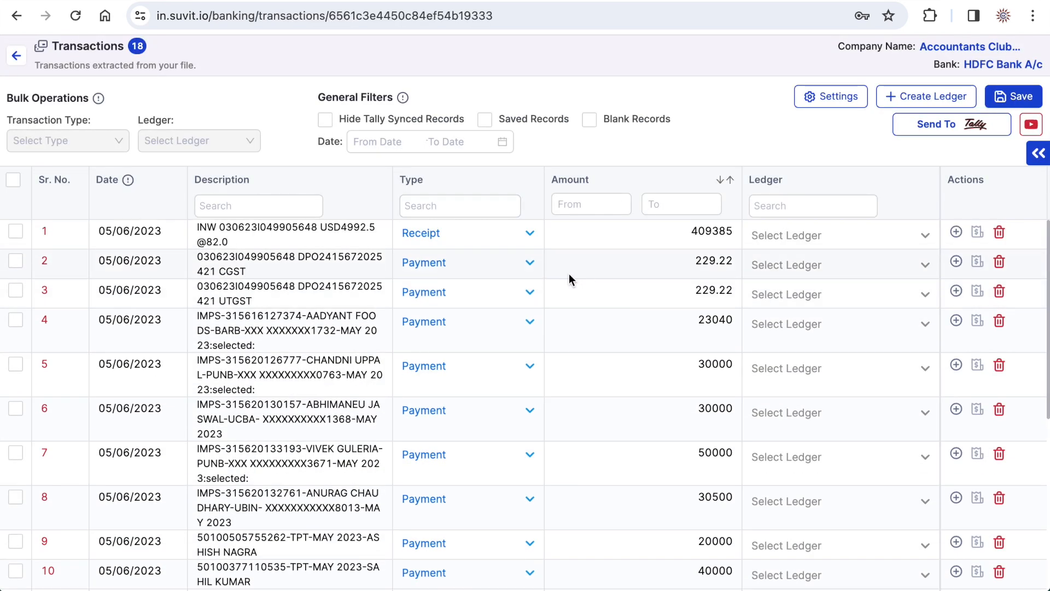
pyautogui.scroll(-4, 624, 320)
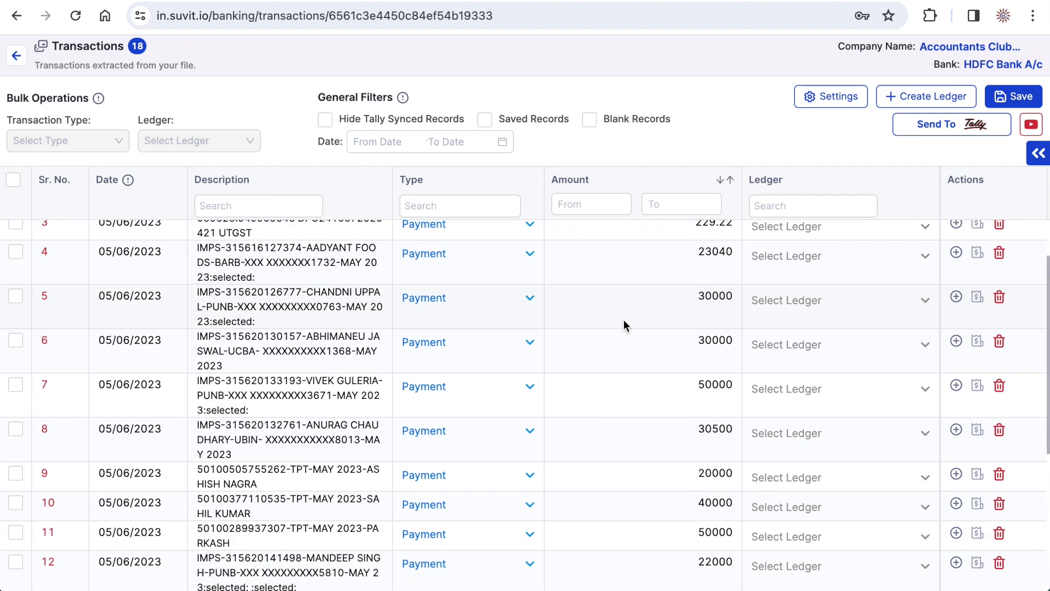
pyautogui.scroll(-2, 624, 319)
pyautogui.scroll(7, 624, 320)
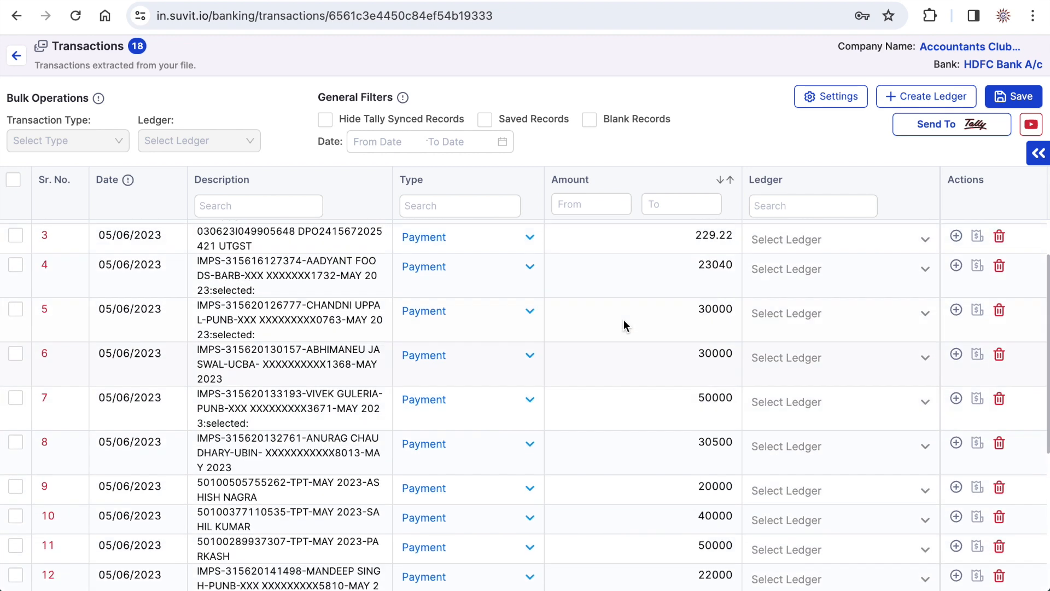
# - Check the transaction settings and review the Configuration options, then close them without changing anything
pyautogui.click(823, 98)
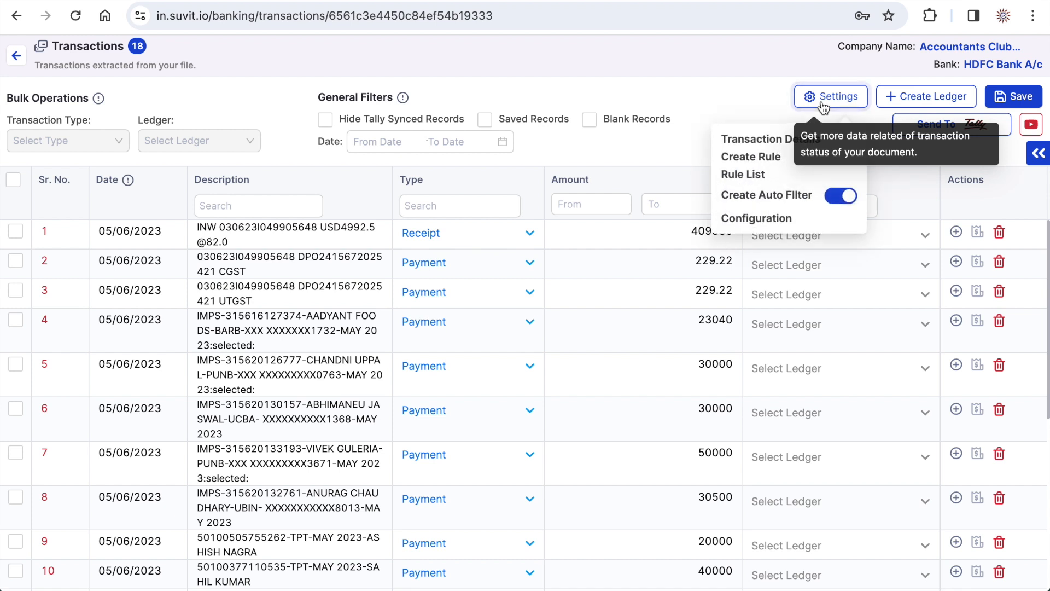
pyautogui.click(770, 111)
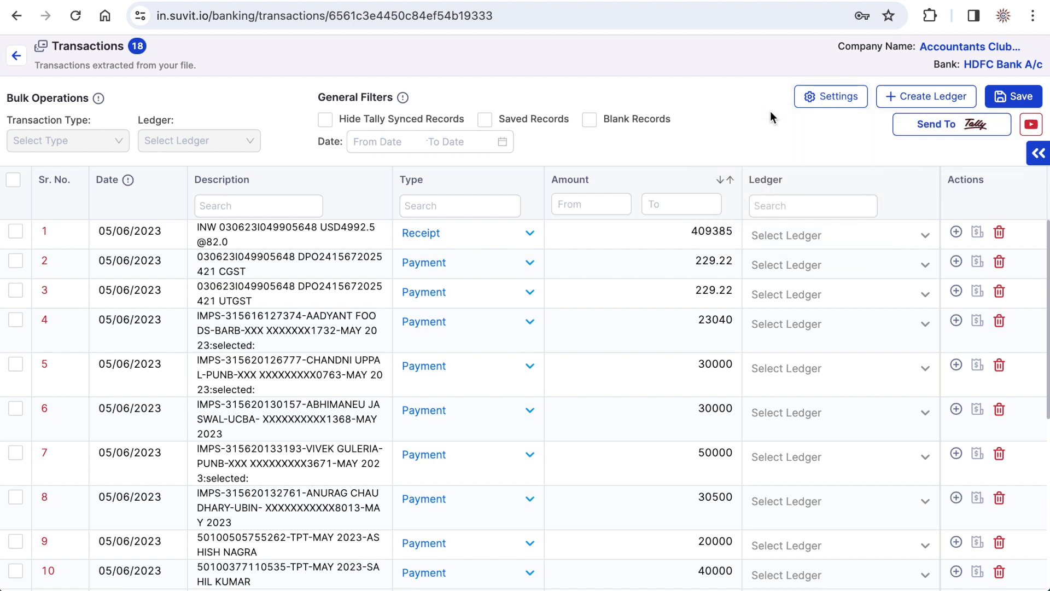
pyautogui.click(811, 104)
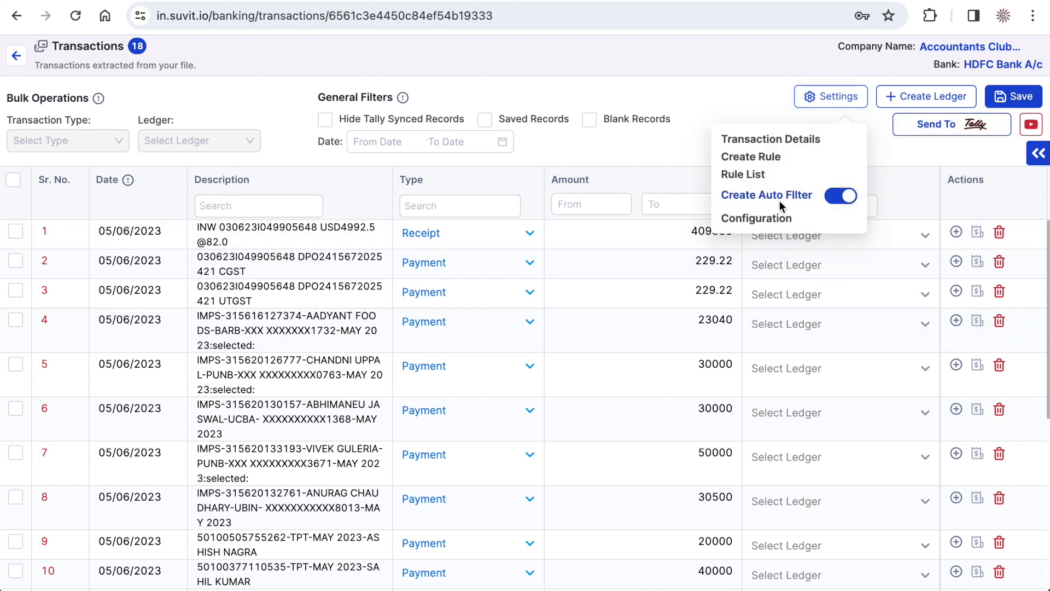
pyautogui.click(748, 219)
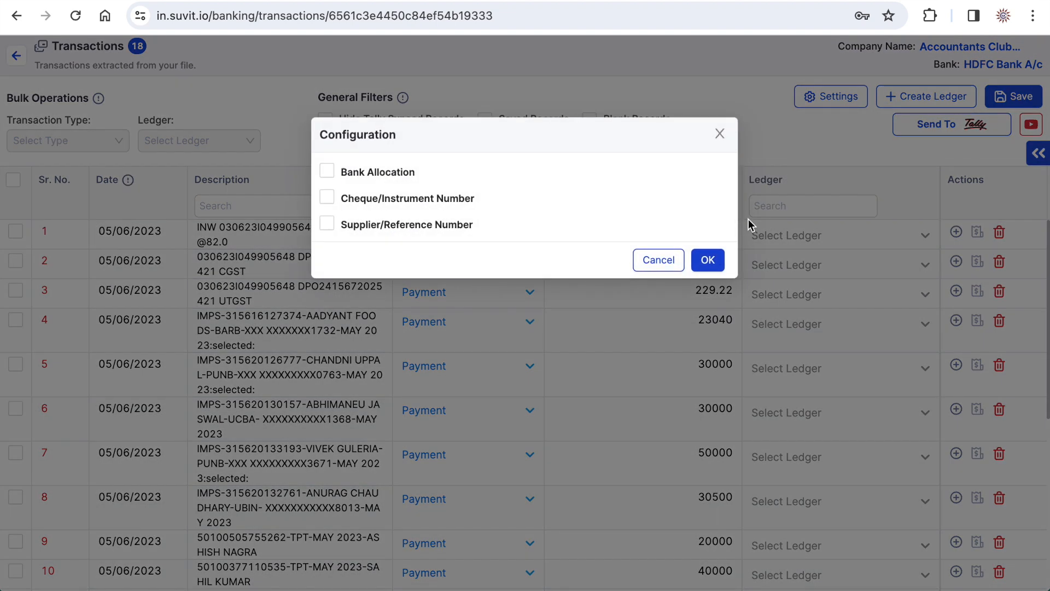
pyautogui.click(719, 134)
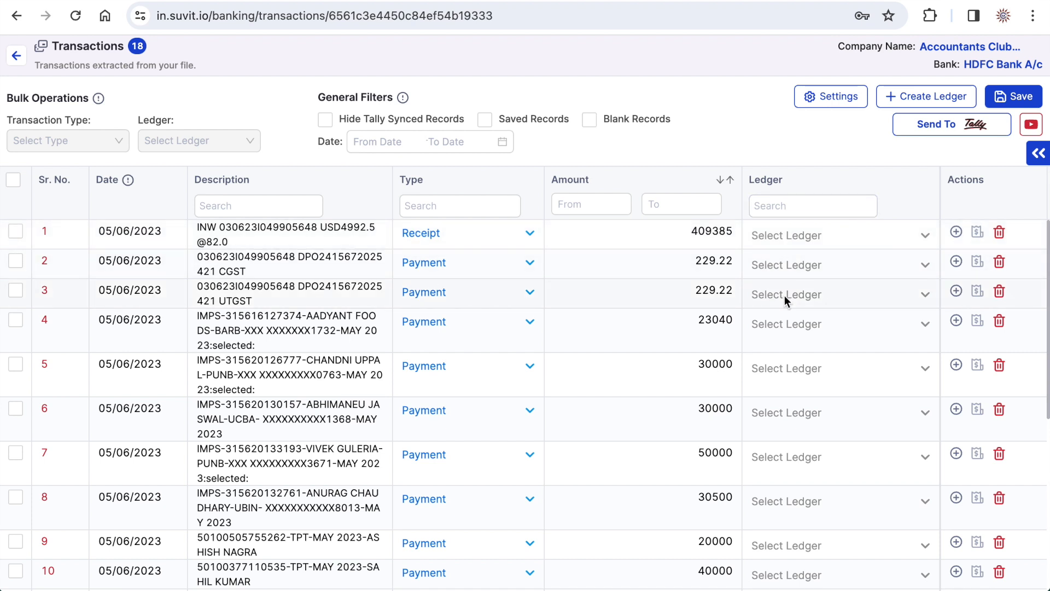
# - Set the ledger of transaction 1, the 409385 receipt, to Share Capital A/c
pyautogui.click(786, 238)
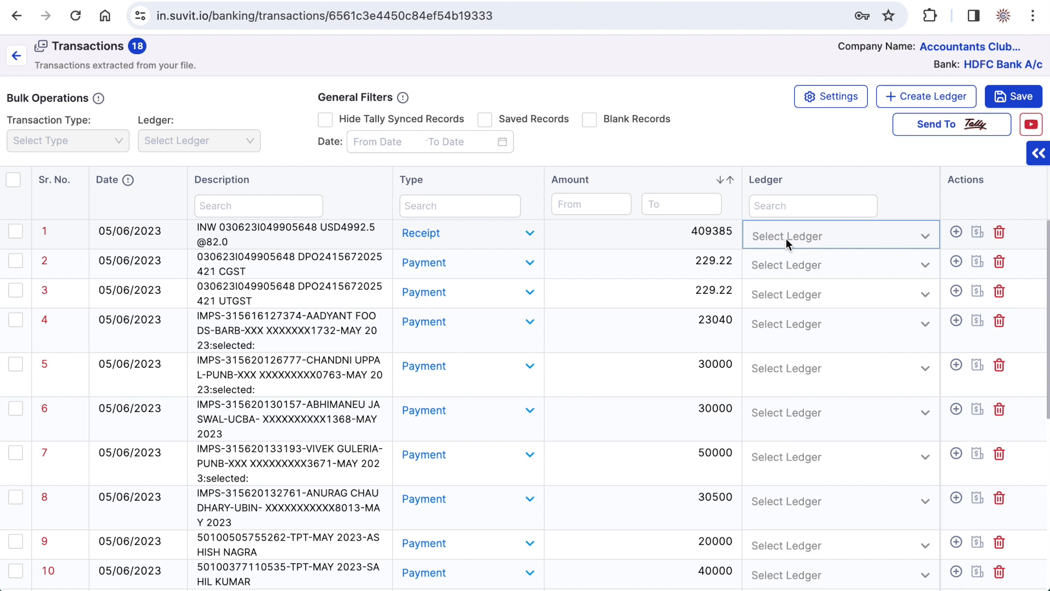
pyautogui.write('shar')
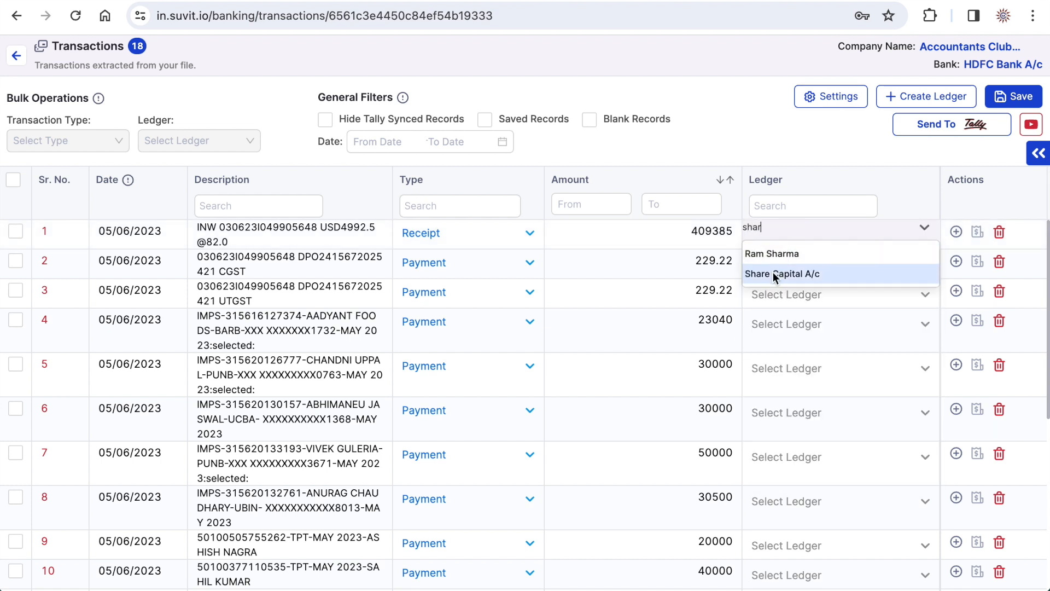
pyautogui.click(772, 272)
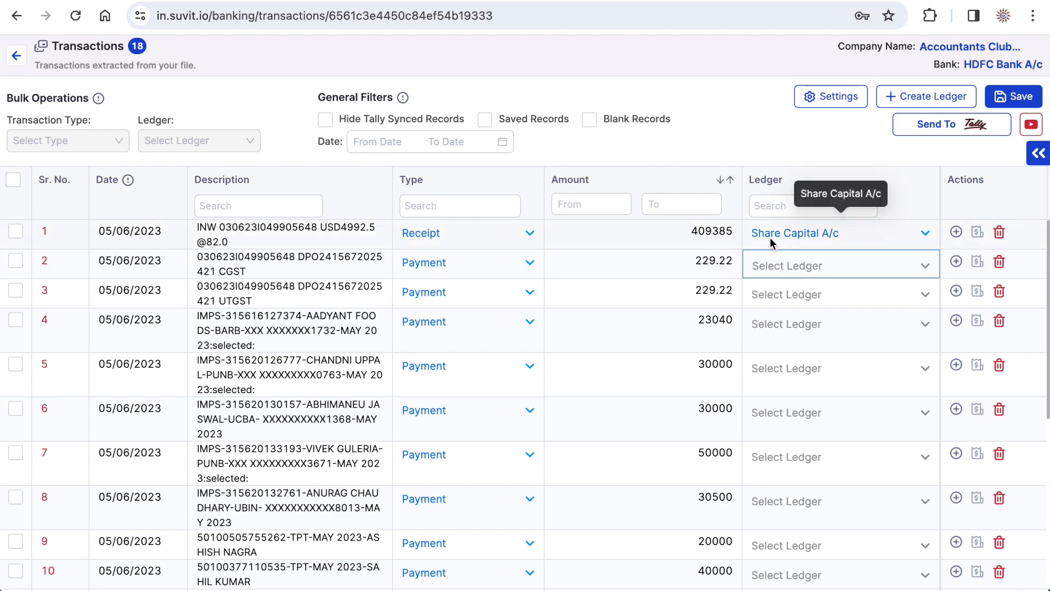
# - Switch to TallyPrime and examine the List of Ledgers for Accountants Club Private Limited, then return to the Suvit transactions
pyautogui.press('Down')
pyautogui.press('Down')
pyautogui.press('Down')
pyautogui.press('Down')
pyautogui.press('Down')
pyautogui.press('Down')
pyautogui.press('Down')
pyautogui.press('Down')
pyautogui.press('Down')
pyautogui.press('Down')
pyautogui.press('Down')
pyautogui.press('Down')
pyautogui.press('Down')
pyautogui.press('Down')
pyautogui.press('Down')
pyautogui.press('Down')
pyautogui.press('Down')
pyautogui.press('Down')
pyautogui.press('Down')
pyautogui.press('Down')
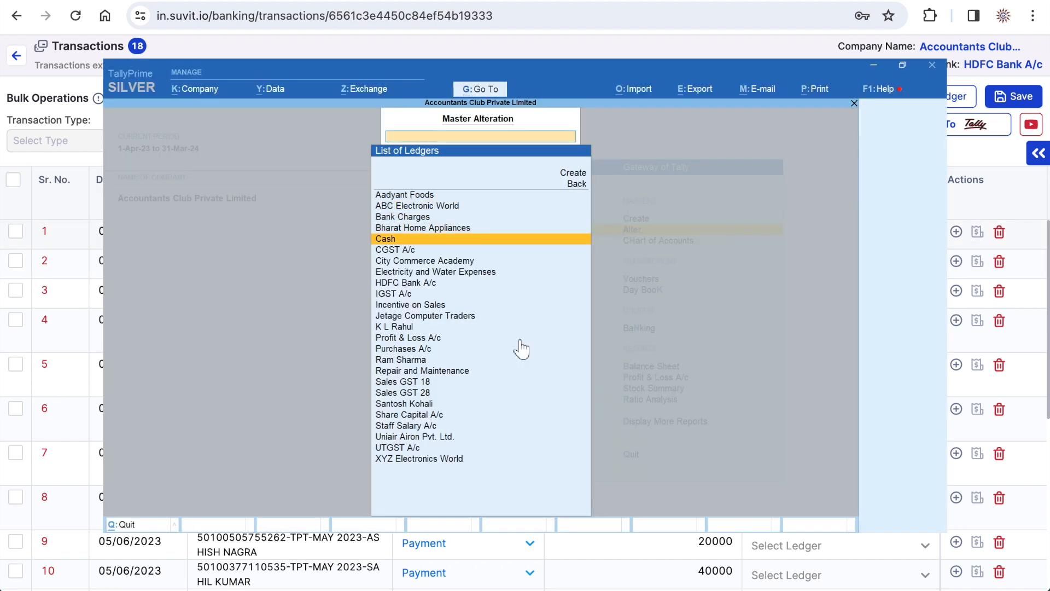
pyautogui.press('Down')
pyautogui.press('Down')
pyautogui.press('Down')
pyautogui.press('Down')
pyautogui.press('Up')
pyautogui.press('Up')
pyautogui.press('Up')
pyautogui.press('Up')
pyautogui.press('Up')
pyautogui.press('Up')
pyautogui.press('Up')
pyautogui.press('Up')
pyautogui.press('Up')
pyautogui.press('Up')
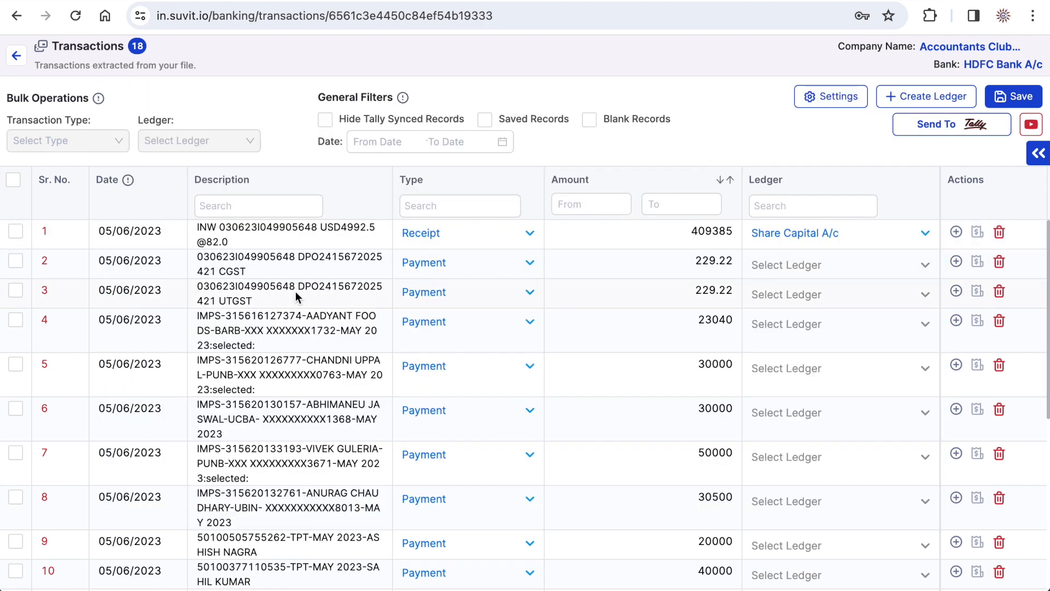
# - Filter the transactions to those with "imps" in the description, leaving no rows selected
pyautogui.click(13, 183)
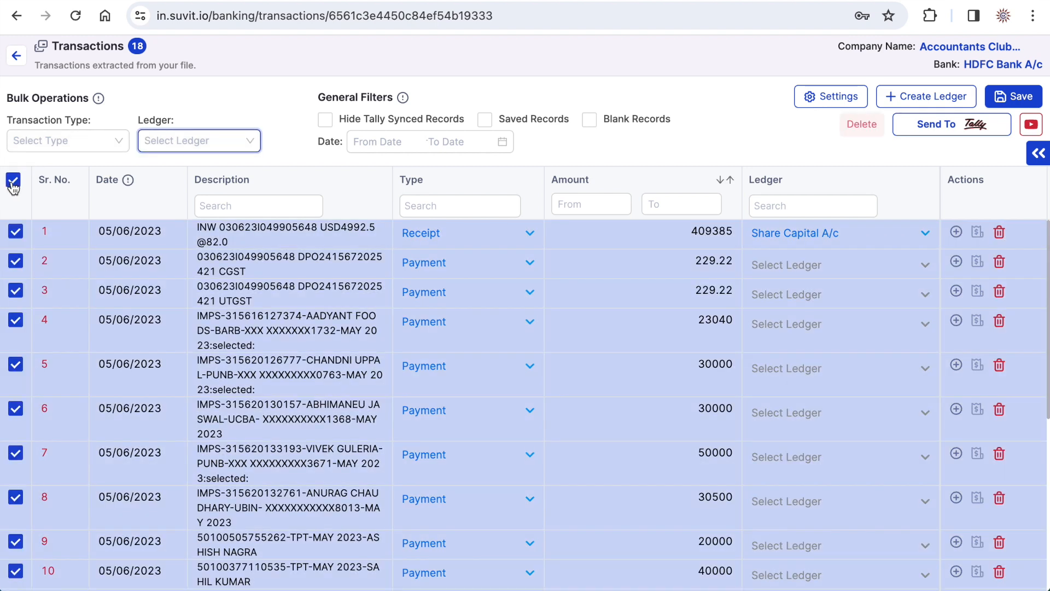
pyautogui.click(13, 181)
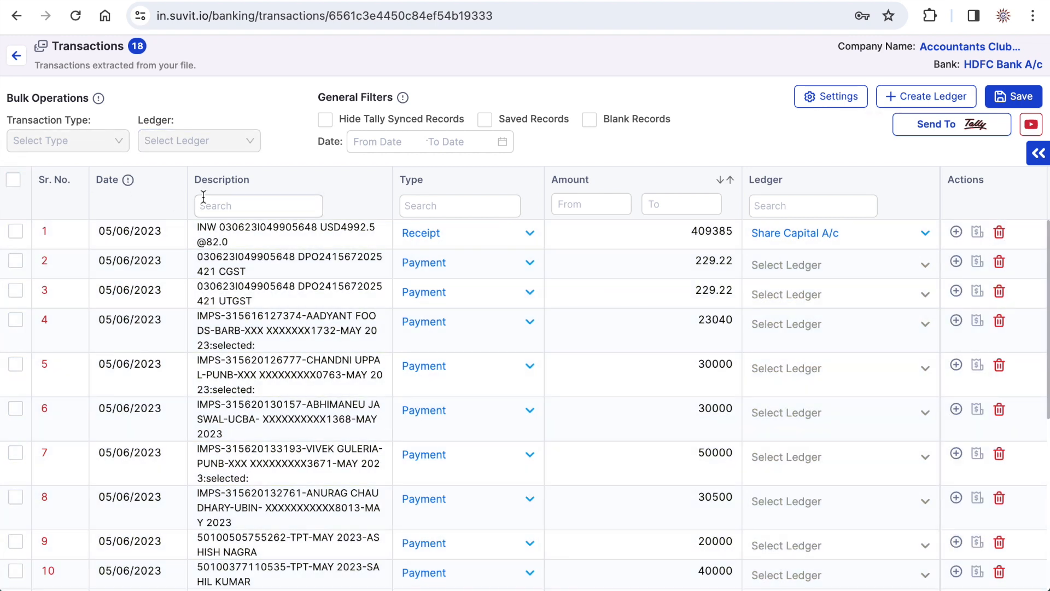
pyautogui.click(220, 206)
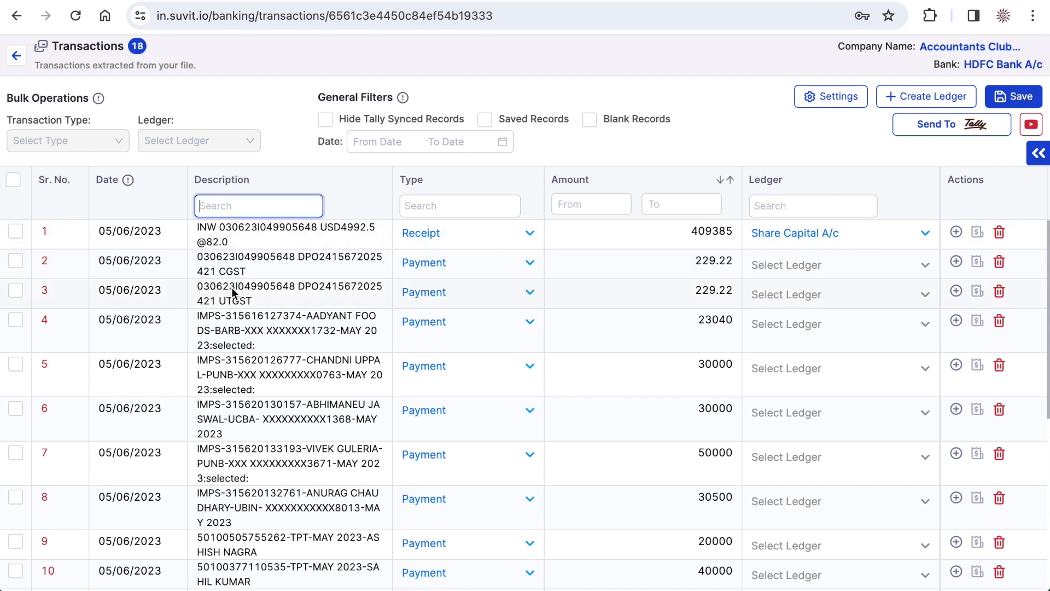
pyautogui.scroll(-1, 232, 292)
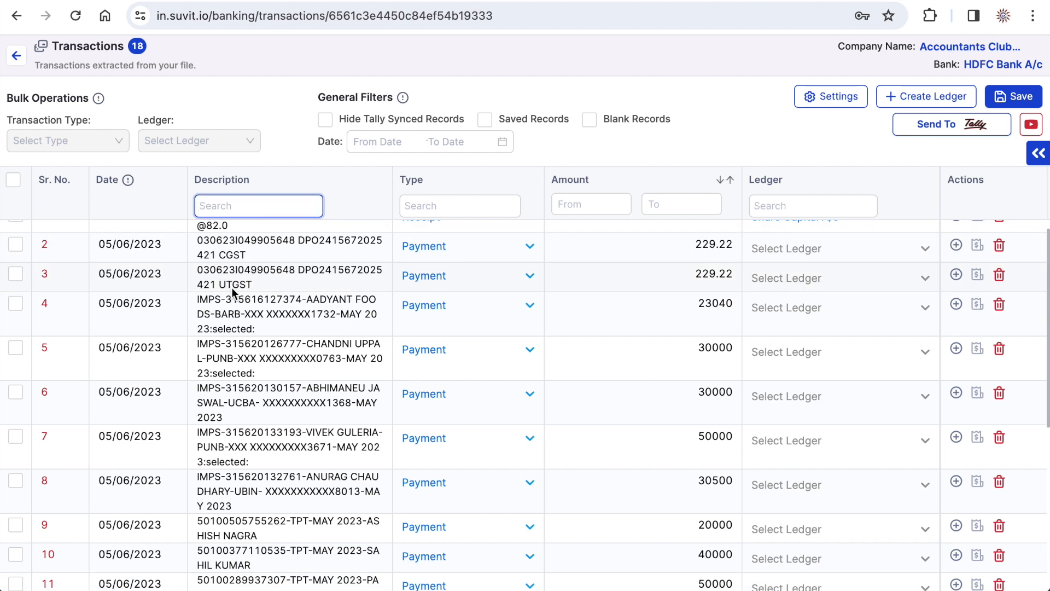
pyautogui.write('imps')
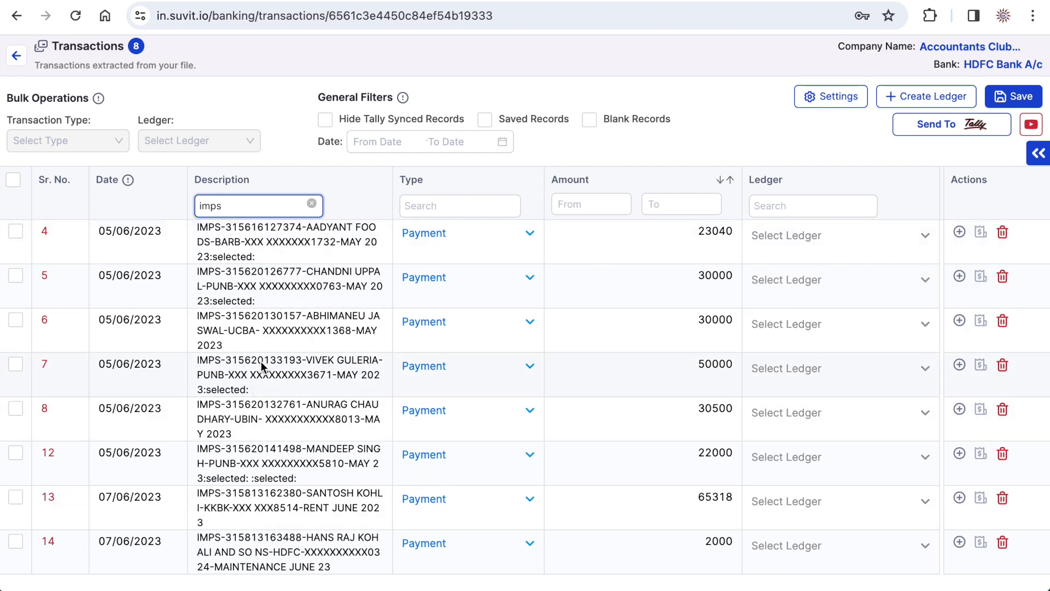
# - Assign the Staff Salary A/c ledger in bulk to IMPS transactions 5, 6, 7, 8 and 12
pyautogui.click(13, 181)
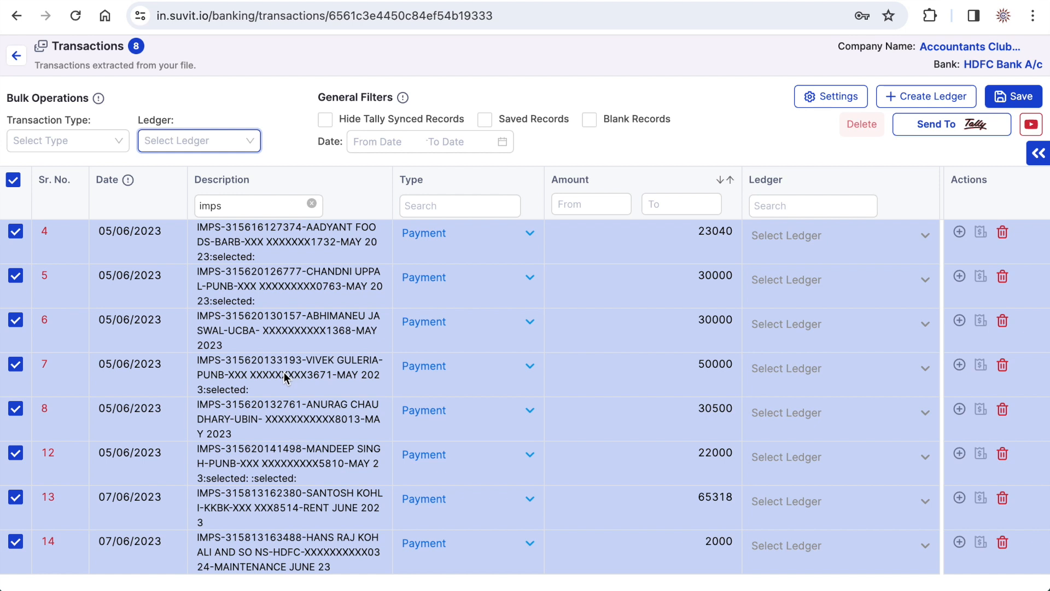
pyautogui.click(16, 235)
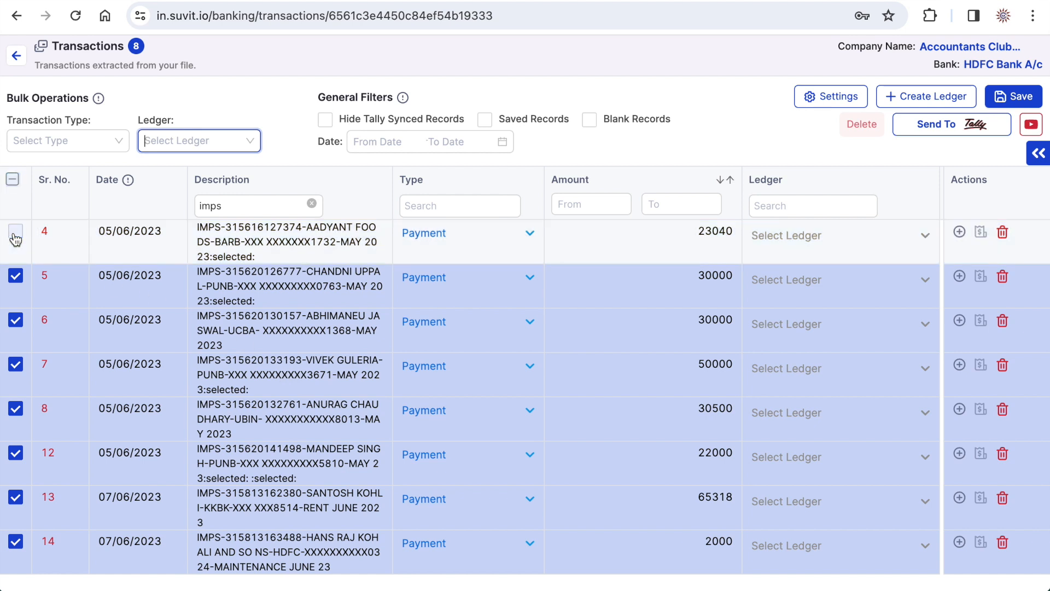
pyautogui.click(13, 501)
pyautogui.click(16, 542)
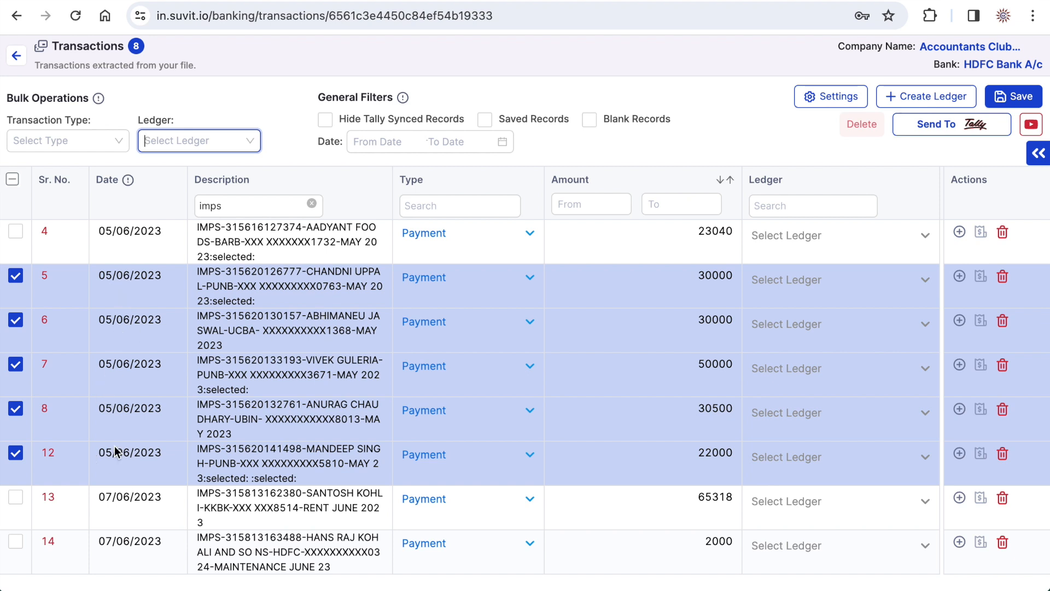
pyautogui.click(171, 147)
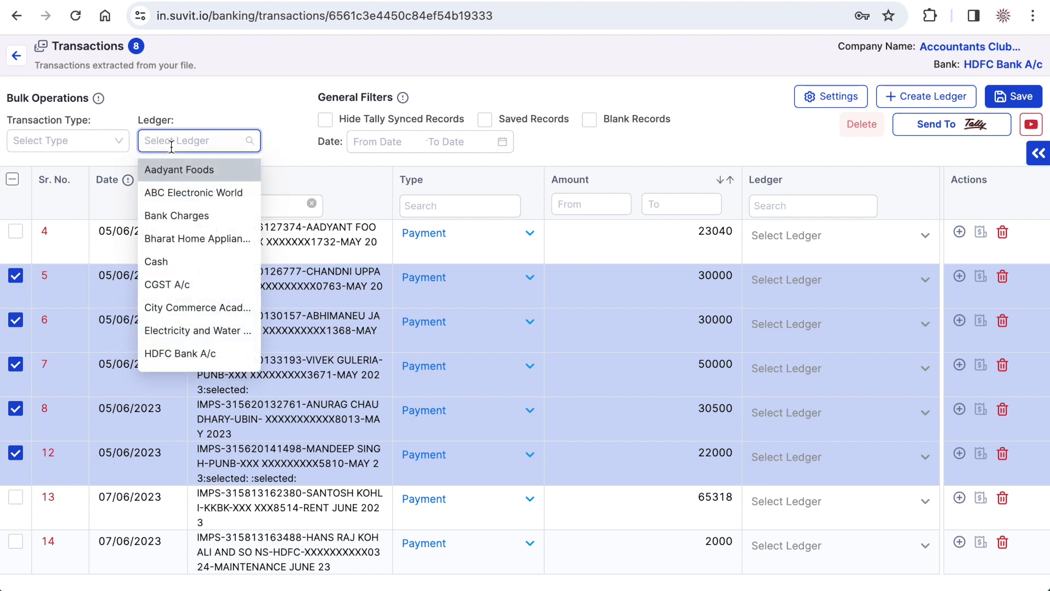
pyautogui.write('st')
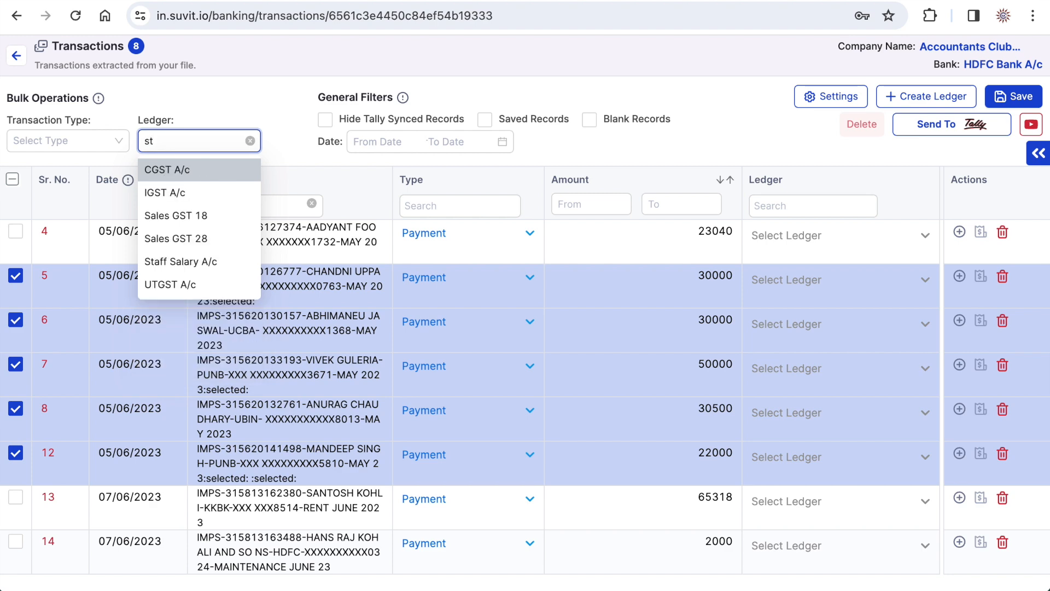
pyautogui.write('a')
pyautogui.click(183, 172)
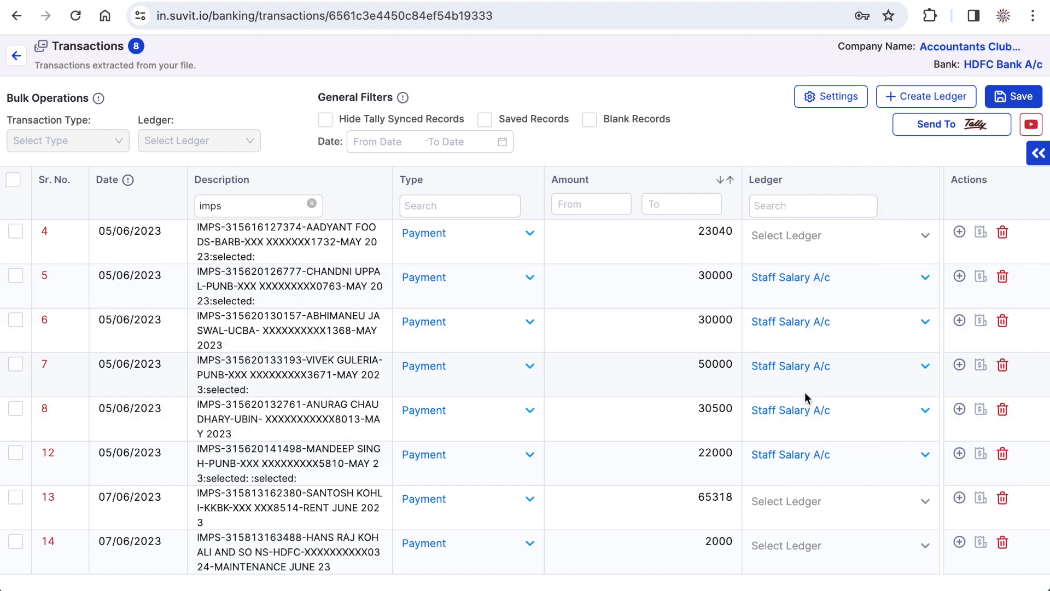
# - Set the ledgers of the remaining IMPS payments: 13 to the rent payee's ledger, 4 to Aadyant Foods and 14 to Repair and Maintenance
pyautogui.click(811, 505)
pyautogui.write('sa')
pyautogui.click(781, 578)
pyautogui.click(786, 236)
pyautogui.click(772, 255)
pyautogui.click(776, 548)
pyautogui.write('re')
pyautogui.click(823, 491)
# - Clear the description filter and assign the Bank Charges ledger in bulk to transactions 2 and 3
pyautogui.moveTo(231, 206); pyautogui.dragTo(179, 212)
pyautogui.press('BackSpace')
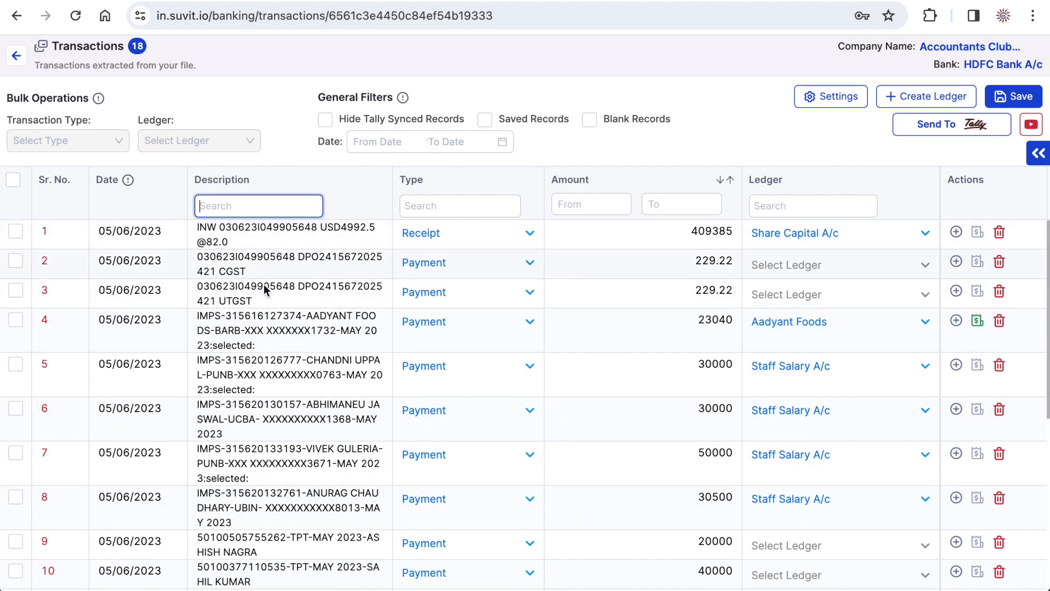
pyautogui.click(16, 290)
pyautogui.click(15, 261)
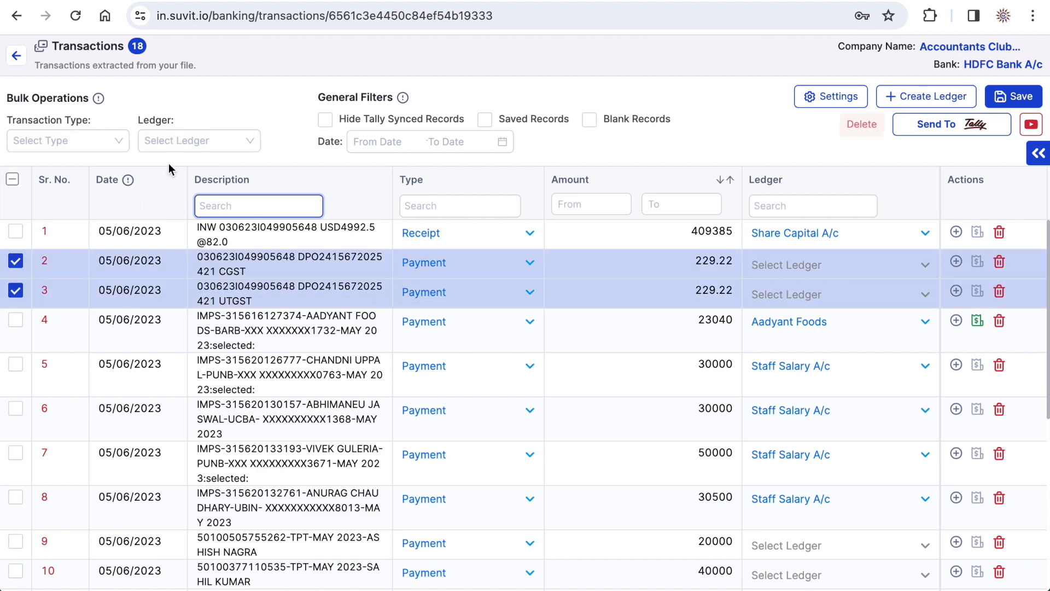
pyautogui.click(181, 139)
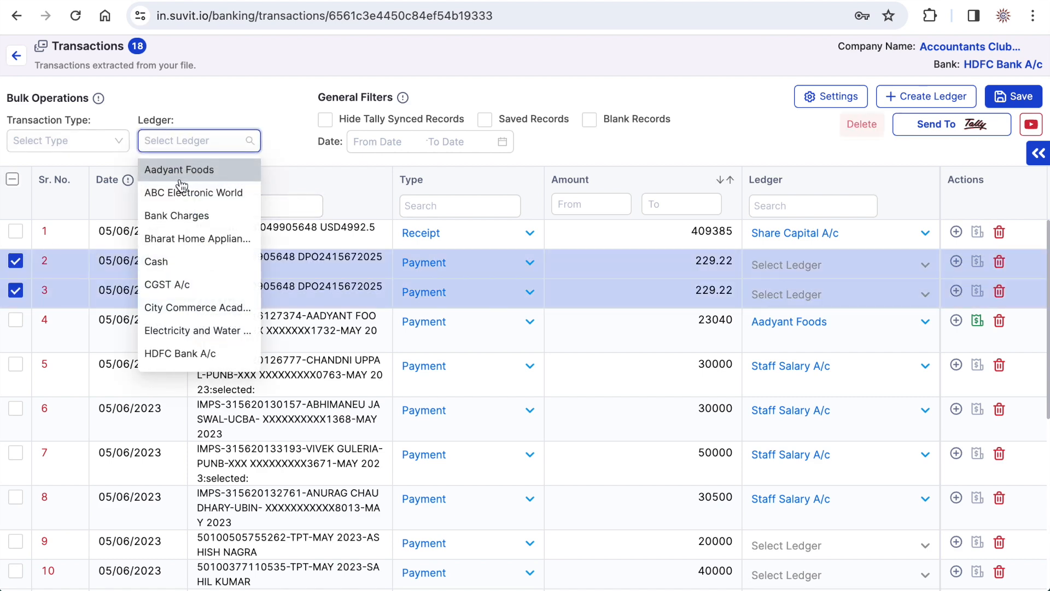
pyautogui.write('b')
pyautogui.click(177, 193)
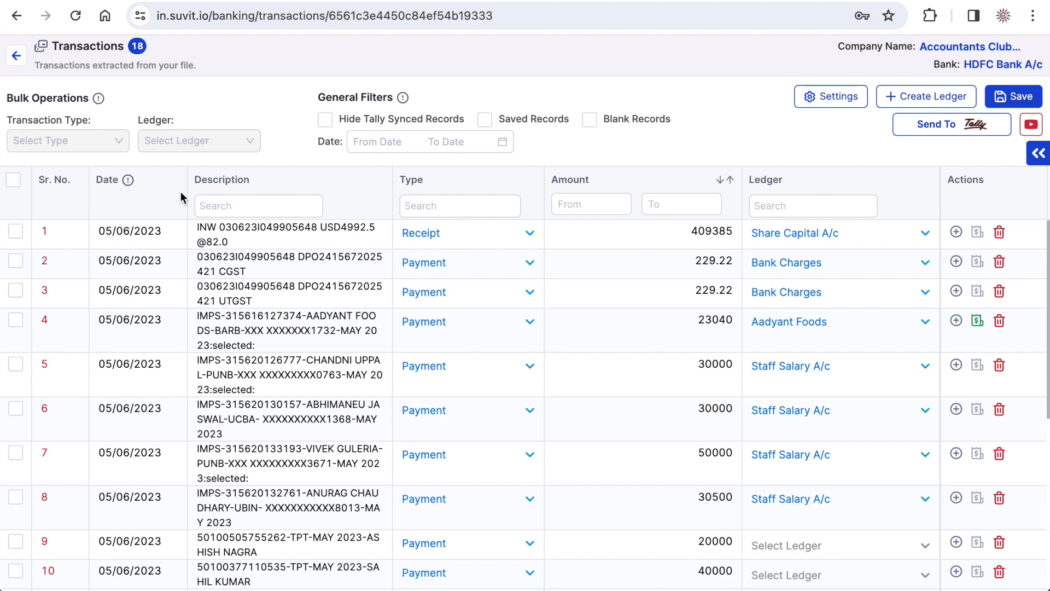
# - Assign the Staff Salary A/c ledger in bulk to transactions 9, 10 and 11
pyautogui.scroll(-3, 785, 332)
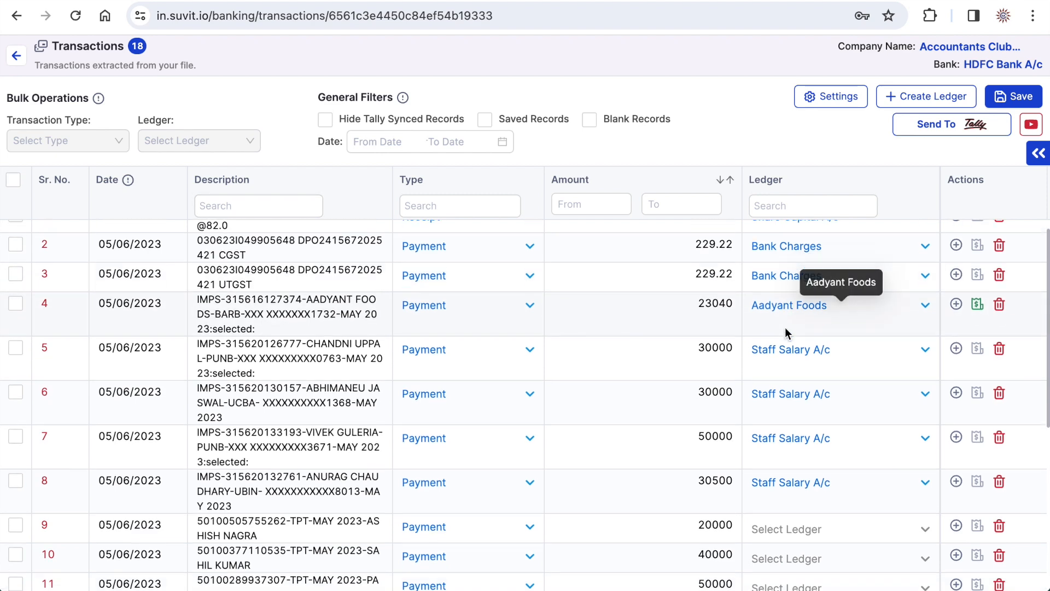
pyautogui.scroll(-1, 786, 332)
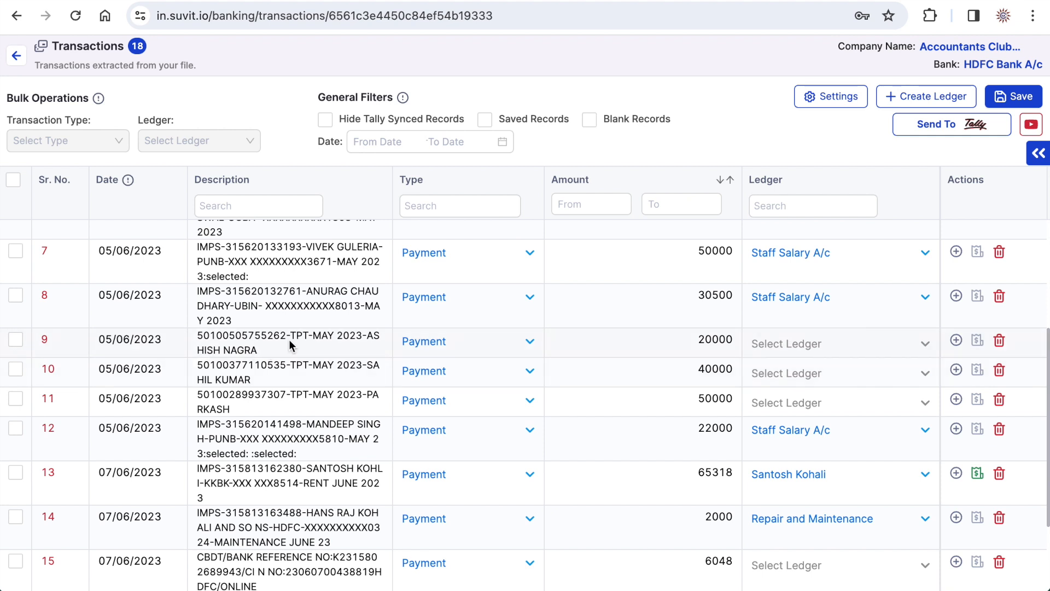
pyautogui.click(16, 341)
pyautogui.click(17, 369)
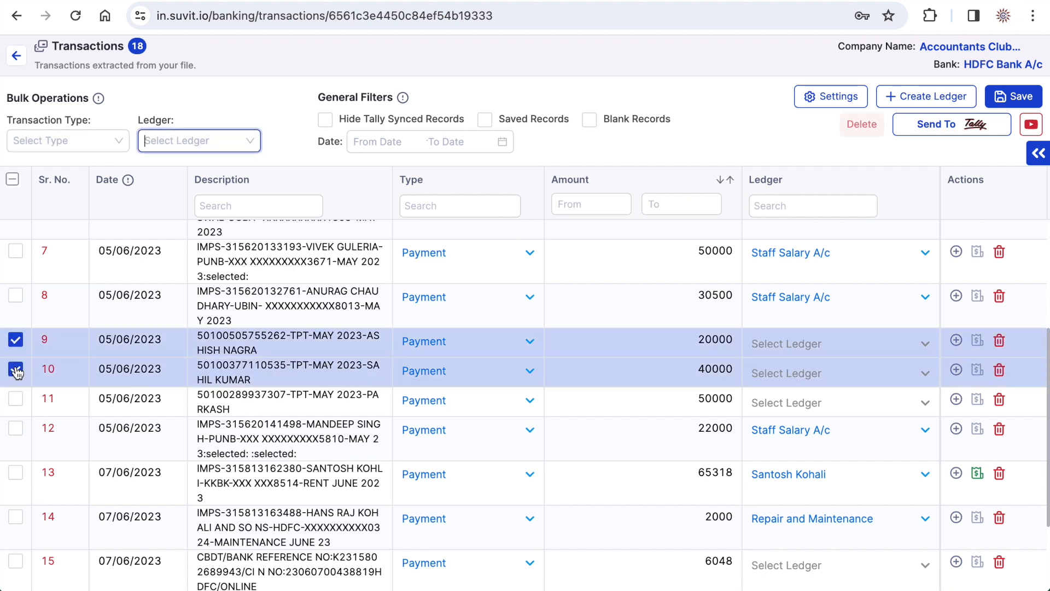
pyautogui.click(16, 400)
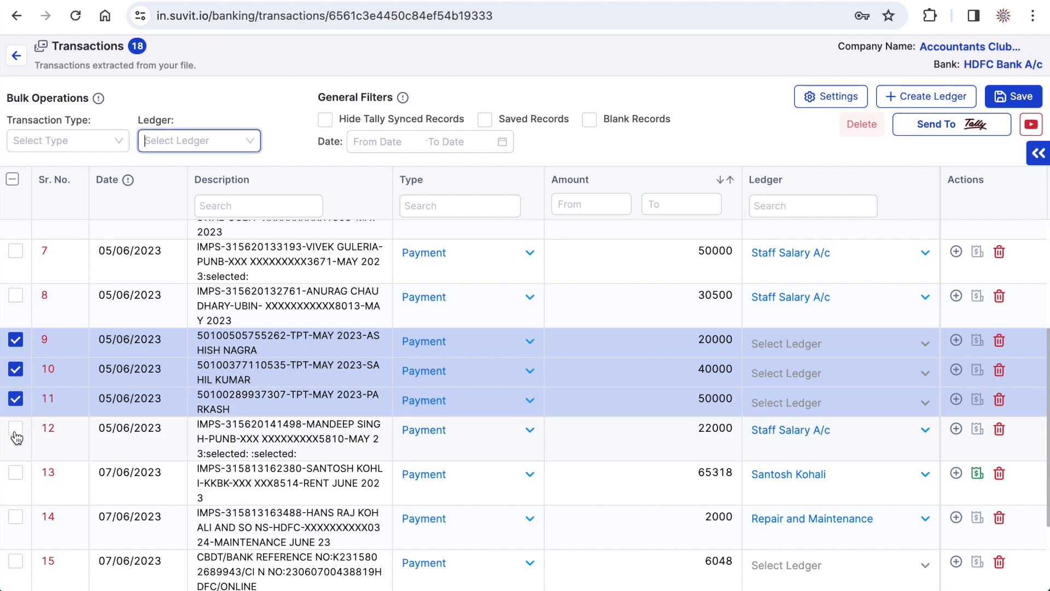
pyautogui.click(198, 140)
pyautogui.write('st')
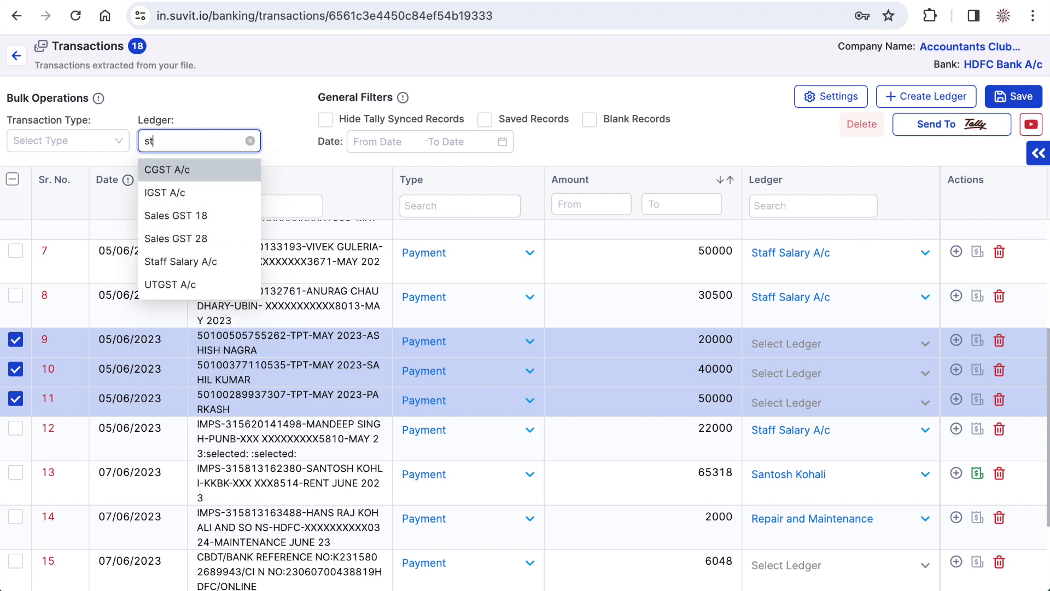
pyautogui.click(186, 261)
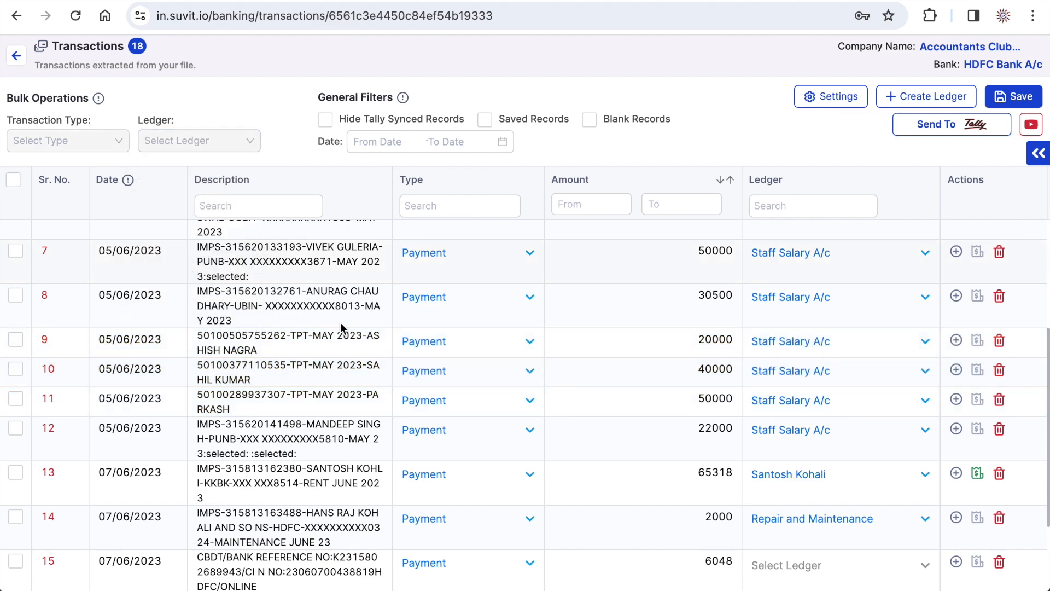
# - Search the ledger options of transaction 15 for a TDS ledger and clear the search text
pyautogui.scroll(-5, 669, 386)
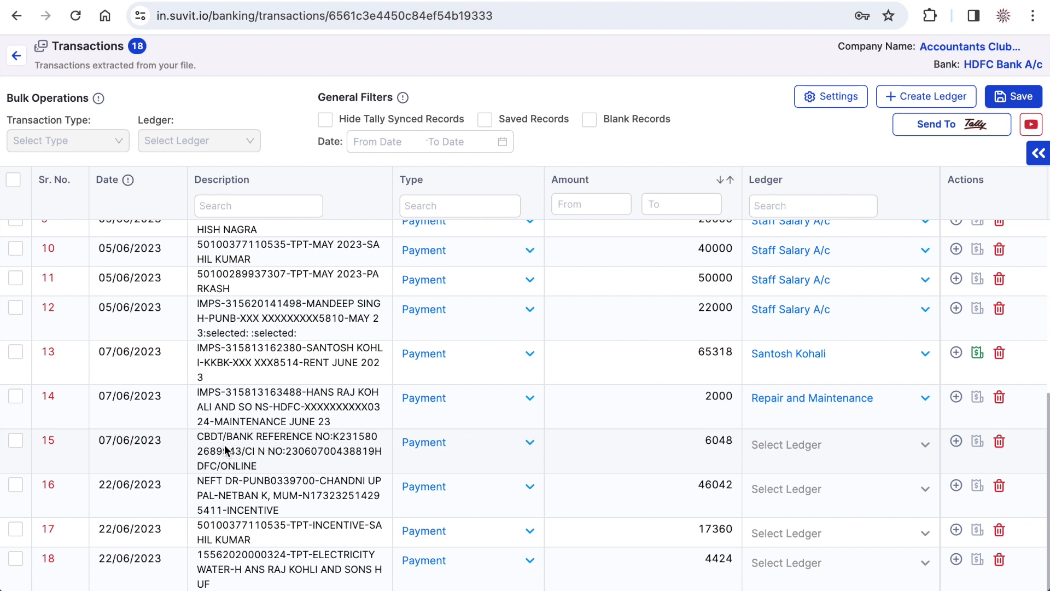
pyautogui.click(784, 455)
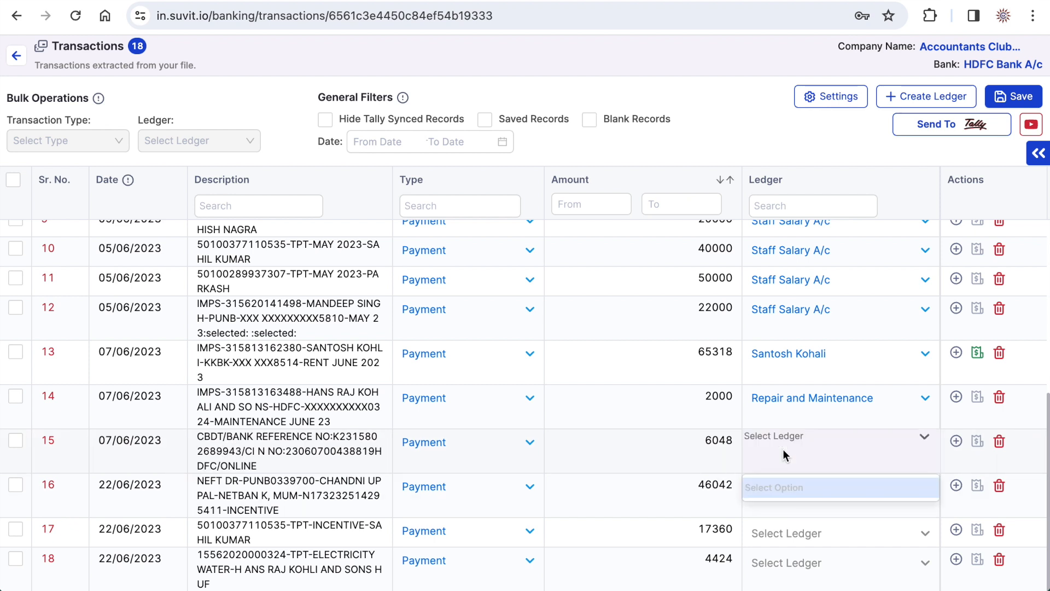
pyautogui.write('td')
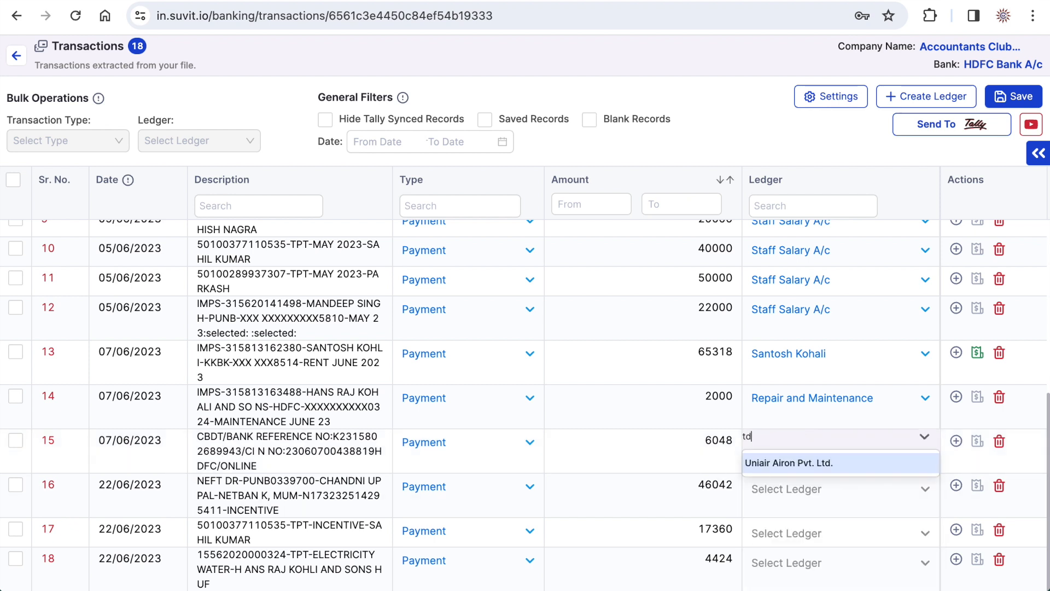
pyautogui.press('BackSpace')
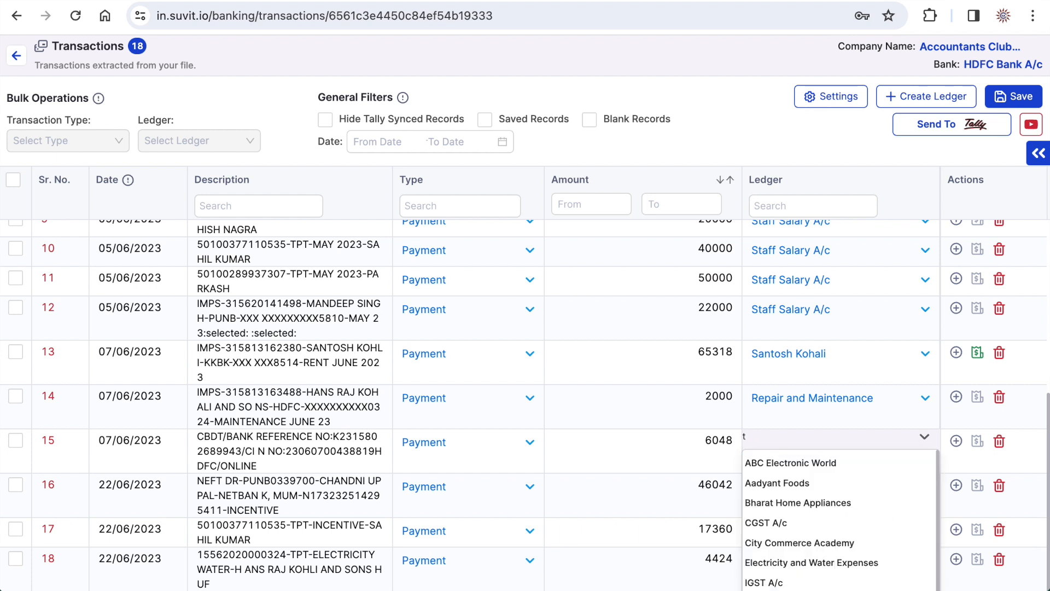
pyautogui.press('BackSpace')
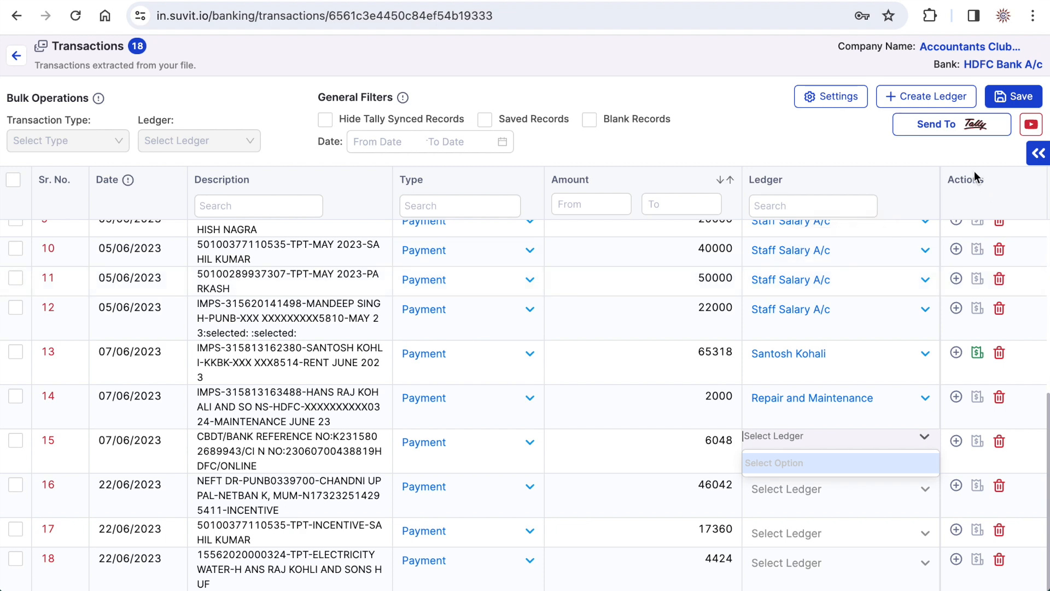
# - Create a ledger named TDS on Rent with the ledger type Duties & Taxes
pyautogui.click(921, 102)
pyautogui.click(155, 273)
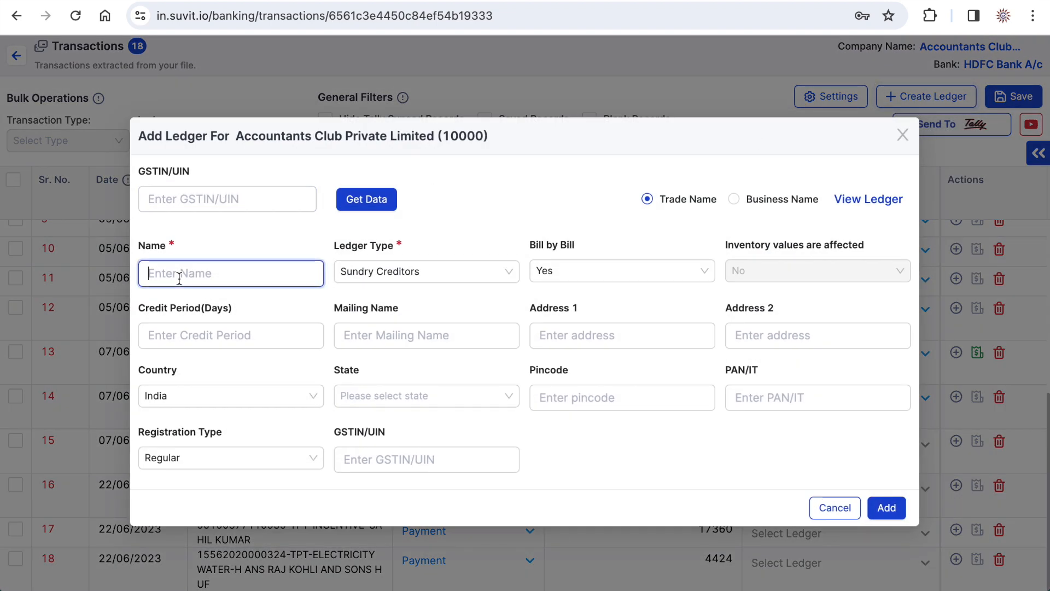
pyautogui.write('TDS on Rent')
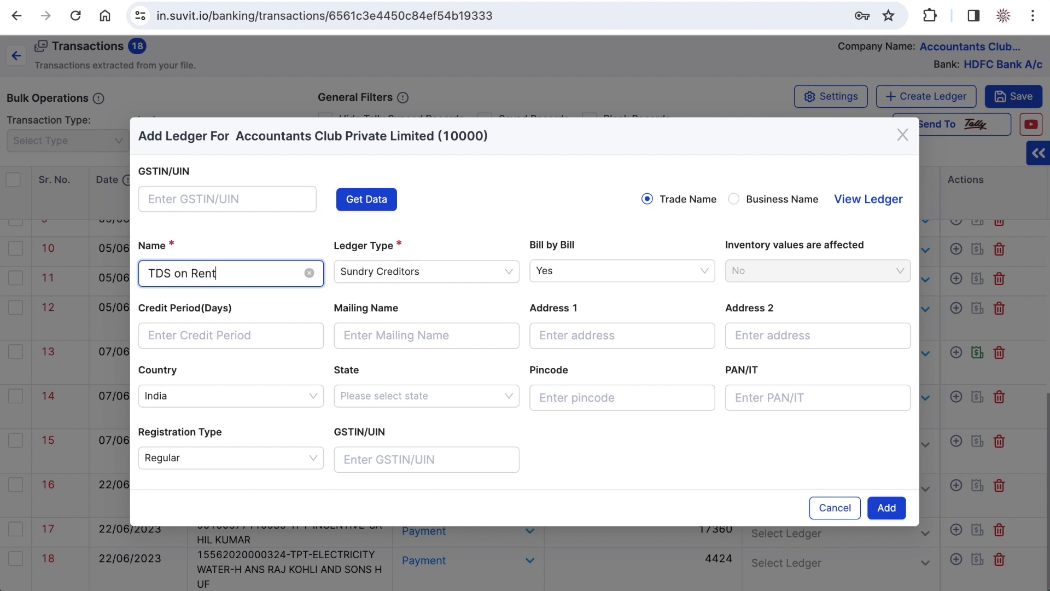
pyautogui.click(424, 271)
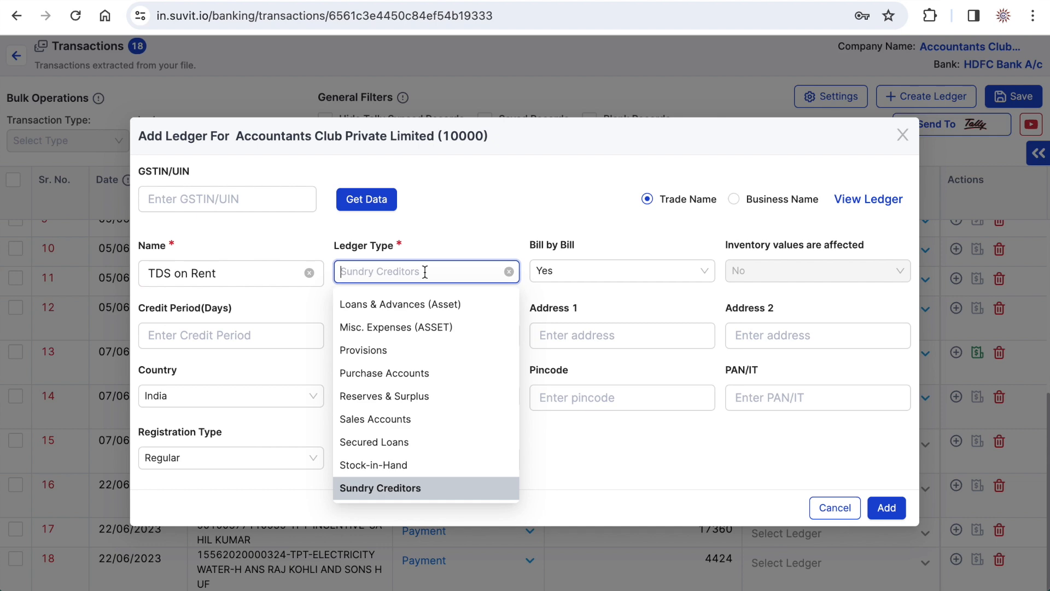
pyautogui.write('du')
pyautogui.click(428, 303)
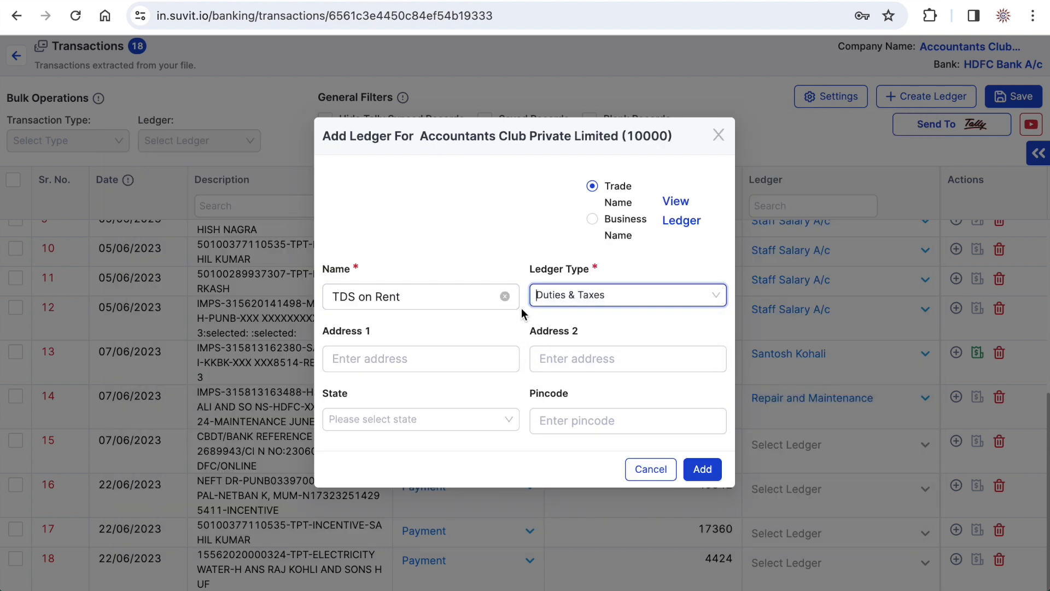
pyautogui.click(702, 469)
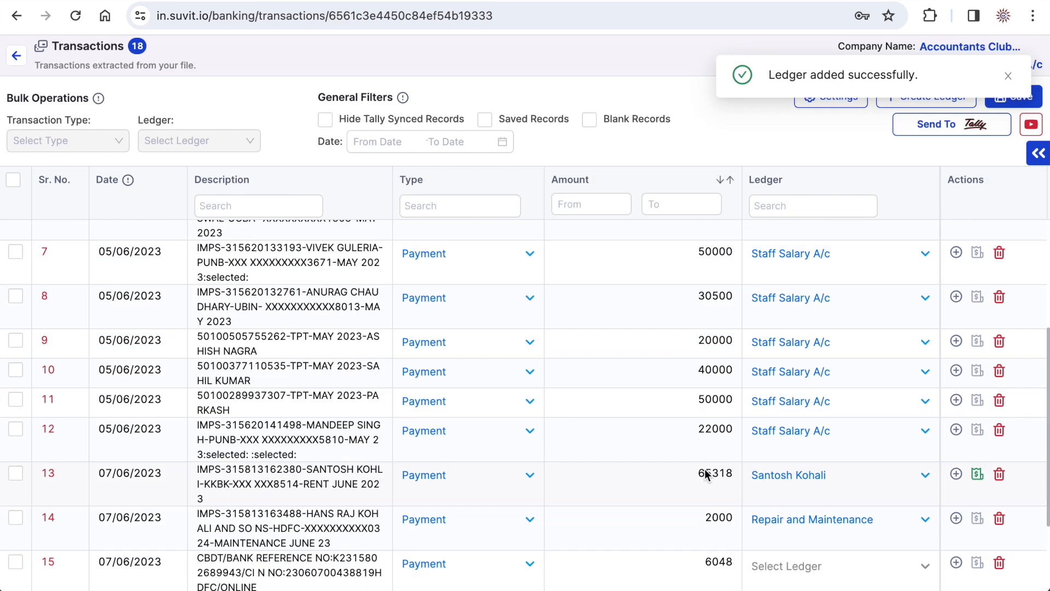
# - Set the remaining ledgers: 15 to TDS on Rent, 16 and 17 to Incentive on Sales, and 18 to Electricity and Water Expenses
pyautogui.click(800, 492)
pyautogui.write('in')
pyautogui.click(799, 503)
pyautogui.write('in')
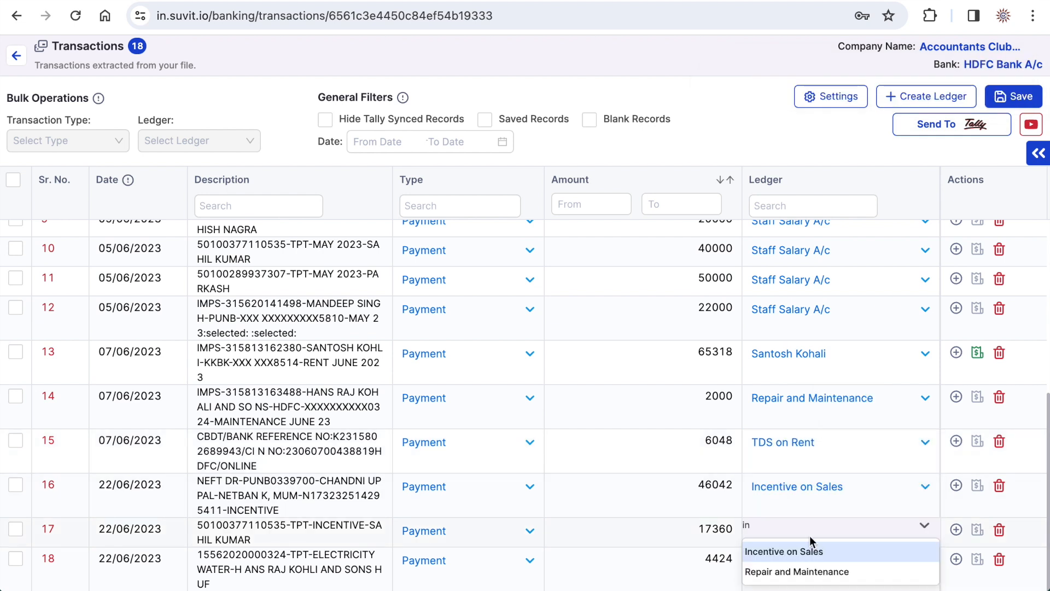
pyautogui.click(799, 553)
pyautogui.write('el')
pyautogui.click(879, 510)
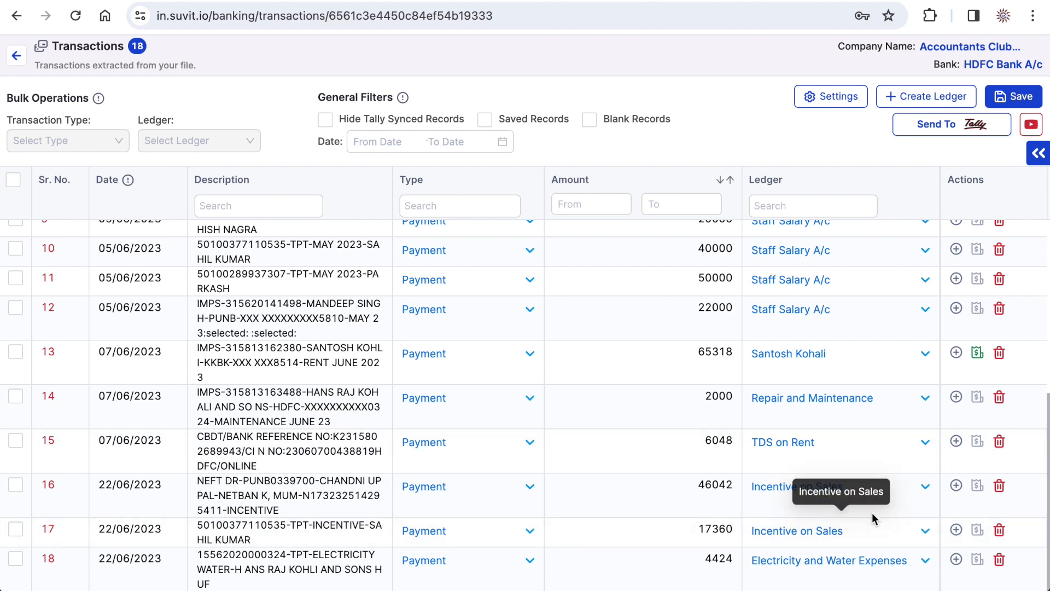
# - Save all transactions of the statement with their assigned ledgers and return to the Banking statement list
pyautogui.scroll(6, 865, 501)
pyautogui.scroll(-6, 838, 448)
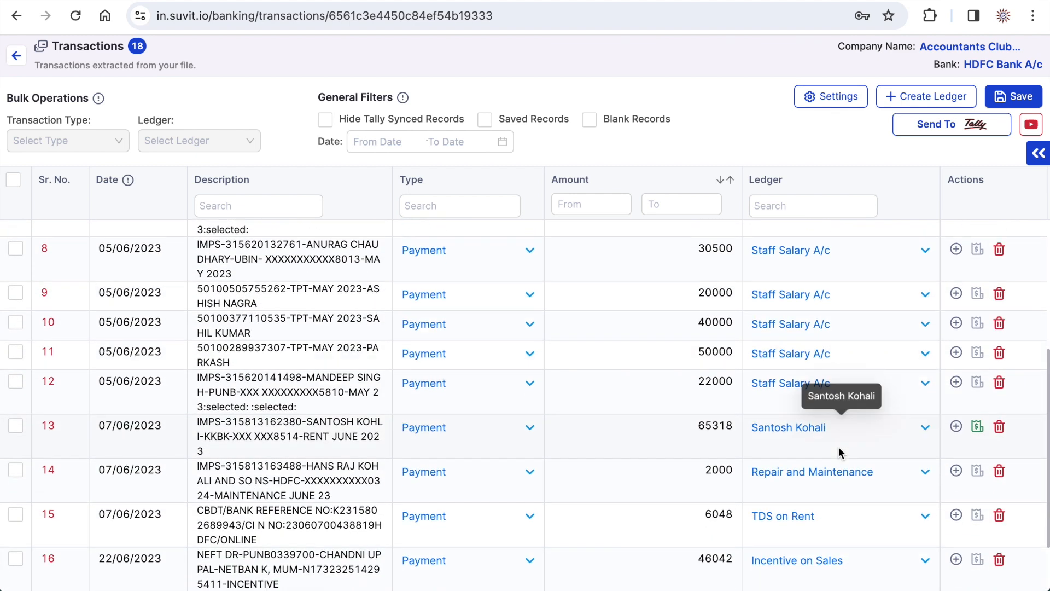
pyautogui.scroll(5, 838, 448)
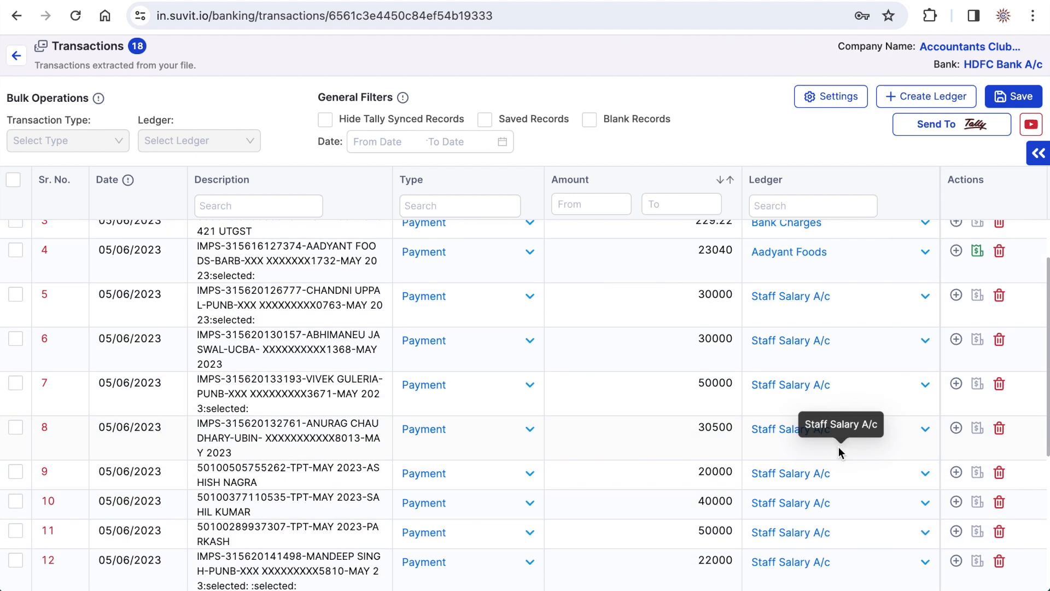
pyautogui.click(14, 180)
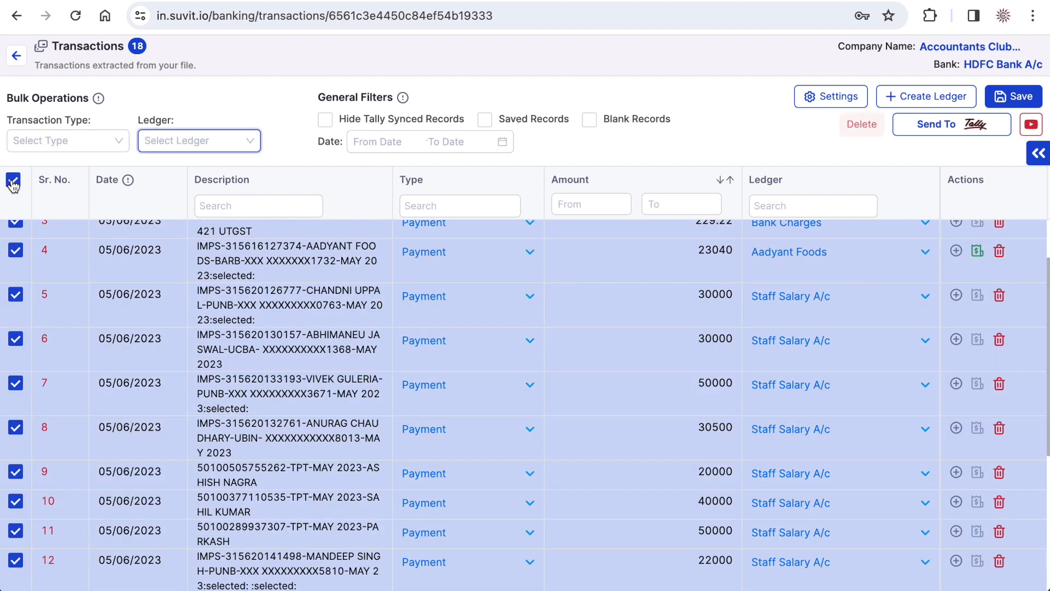
pyautogui.click(1026, 97)
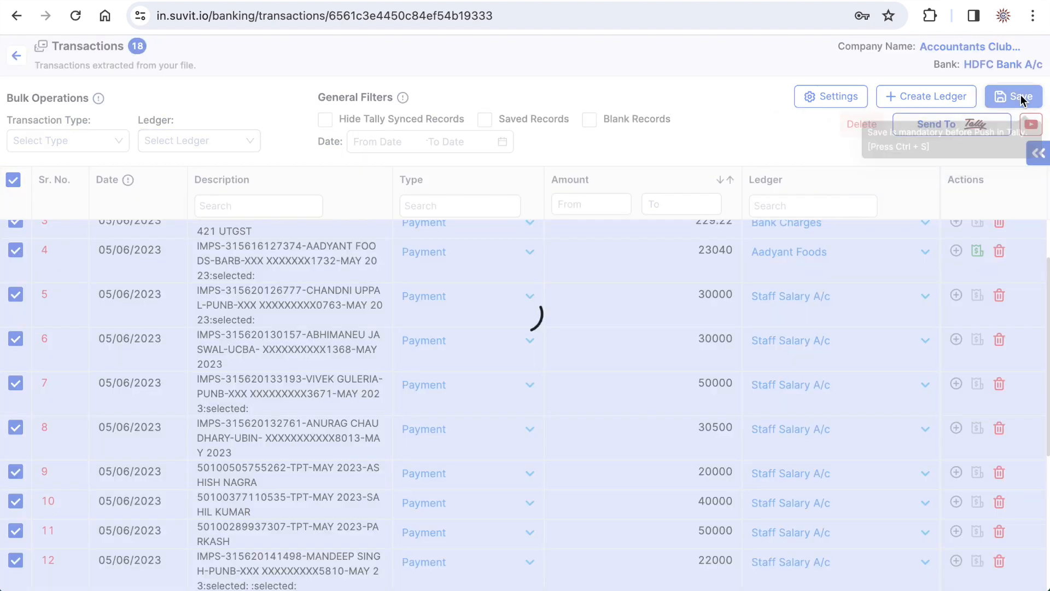
pyautogui.scroll(-1, 648, 272)
pyautogui.scroll(1, 648, 271)
pyautogui.click(15, 55)
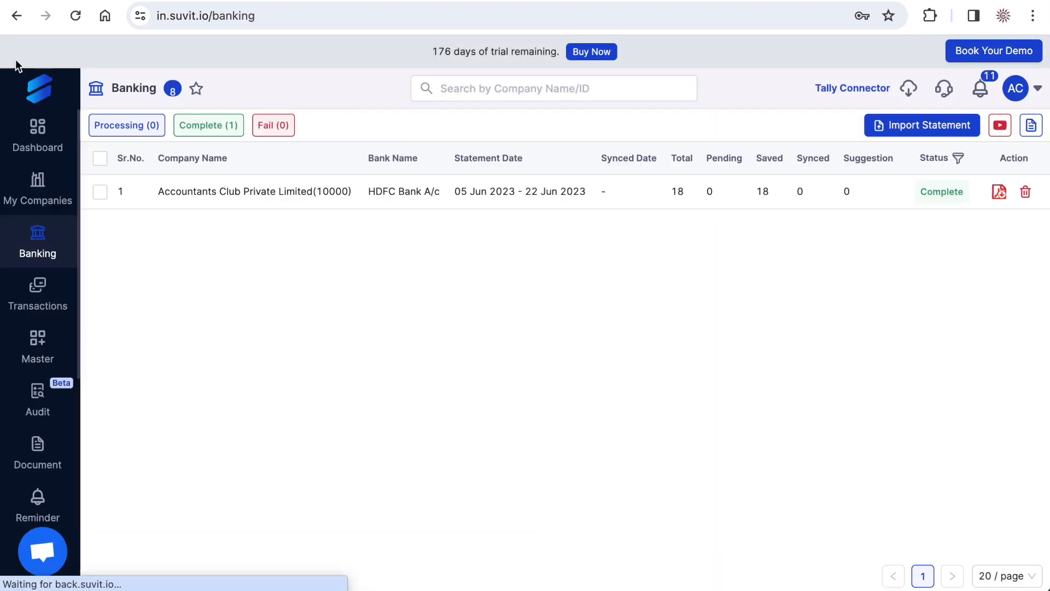
# - Reopen the HDFC Bank A/c statement, select all its transactions and send them to Tally
pyautogui.click(547, 193)
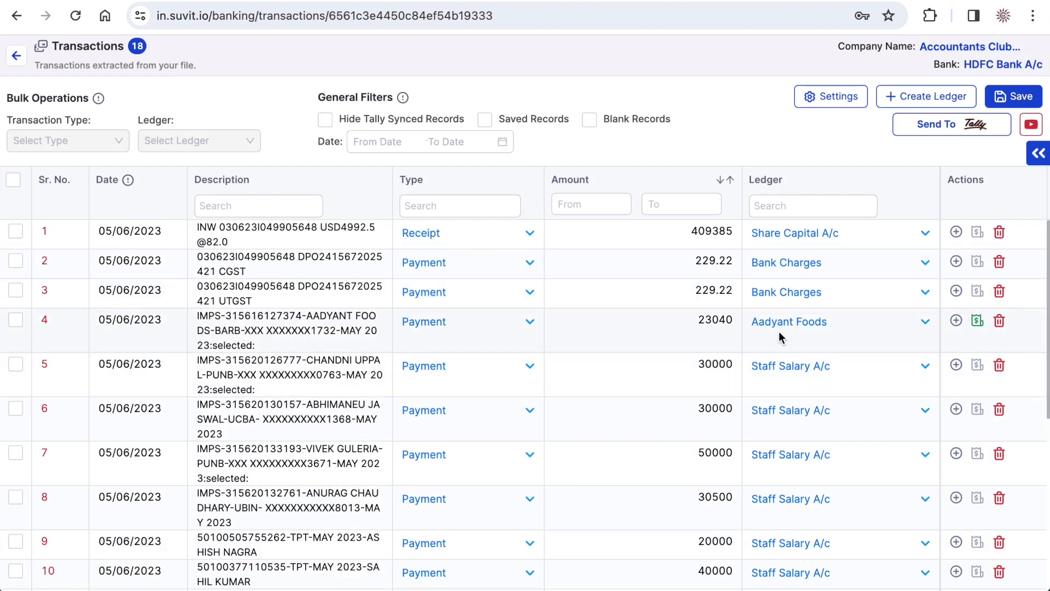
pyautogui.scroll(-2, 779, 331)
pyautogui.scroll(2, 779, 332)
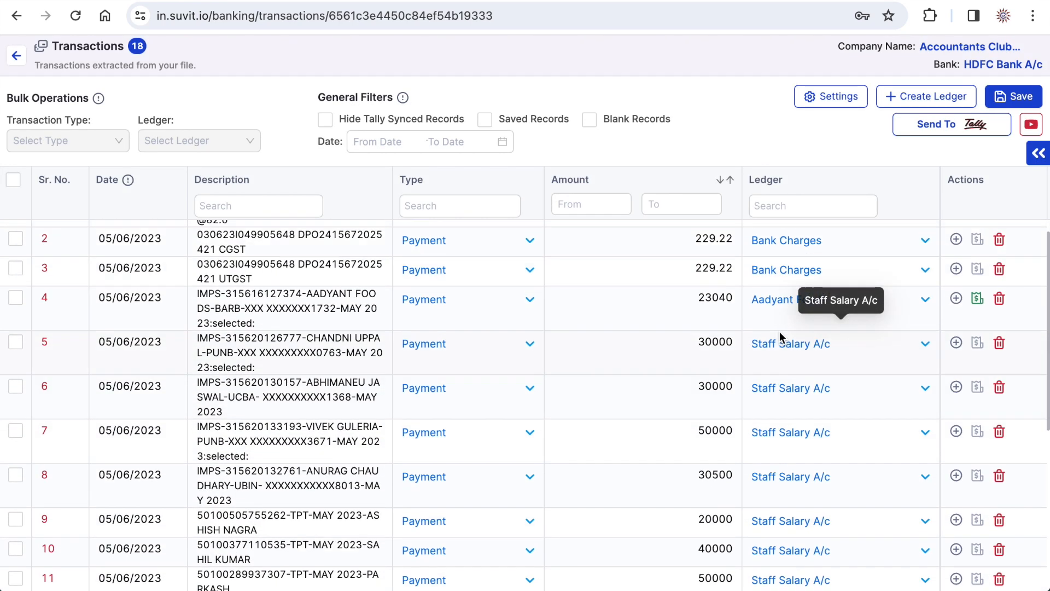
pyautogui.click(12, 180)
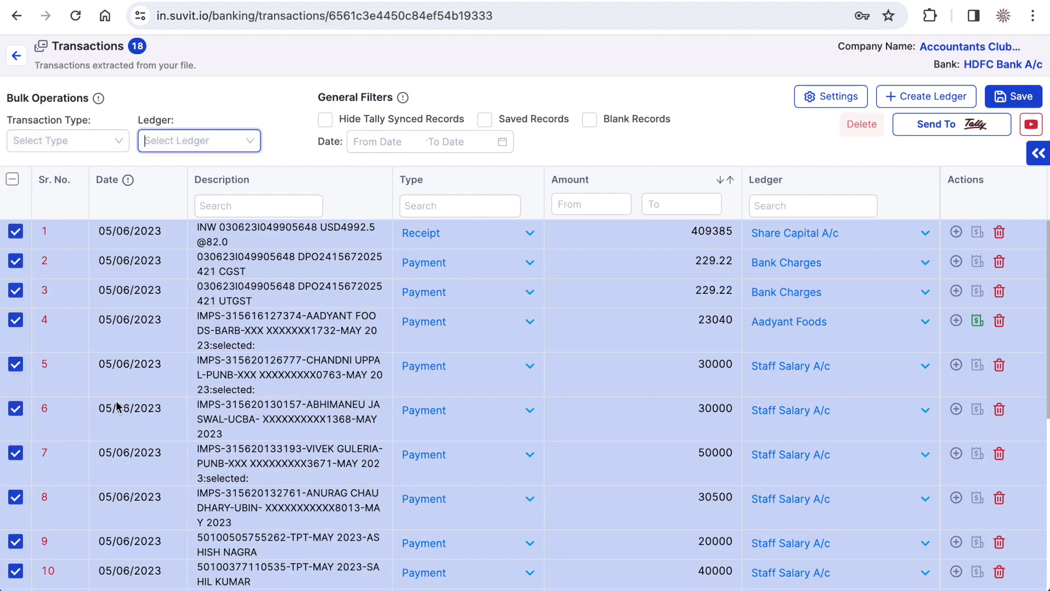
pyautogui.click(949, 136)
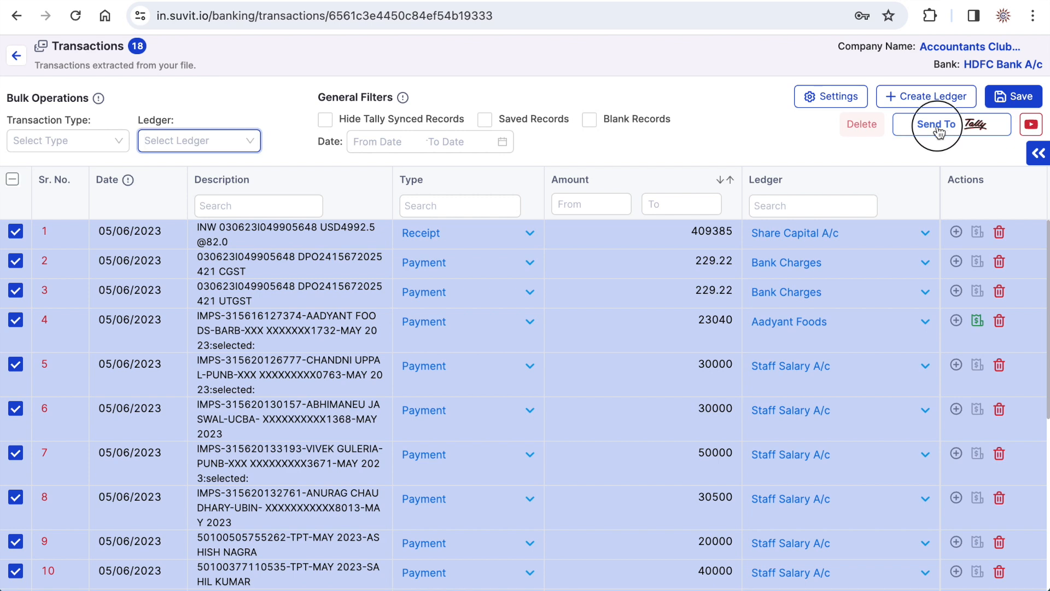
pyautogui.click(665, 193)
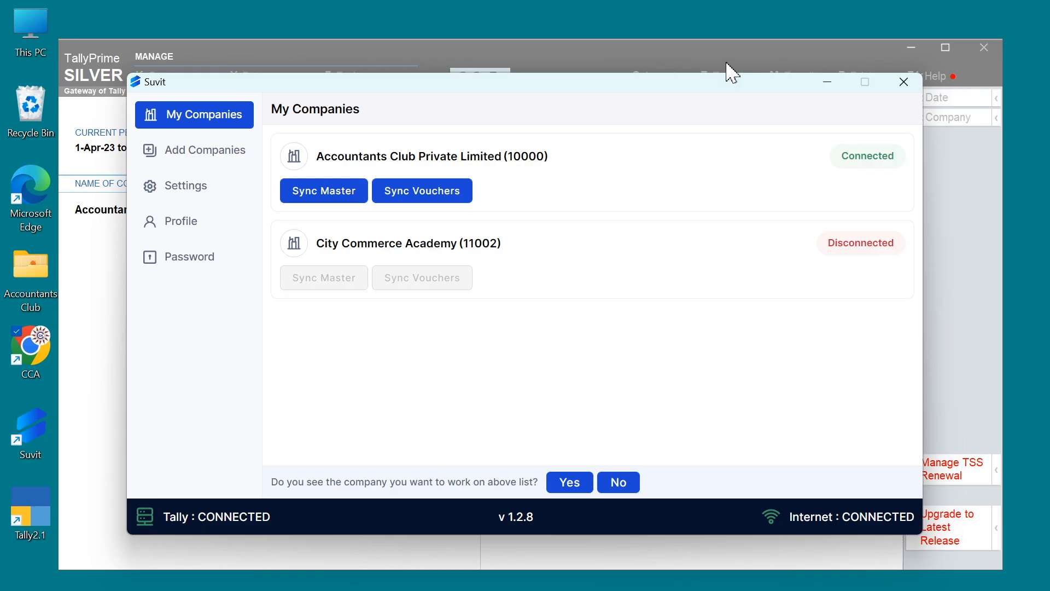
# - Switch to TallyPrime, maximize its window and open the HDFC Bank A/c ledger vouchers
pyautogui.click(96, 289)
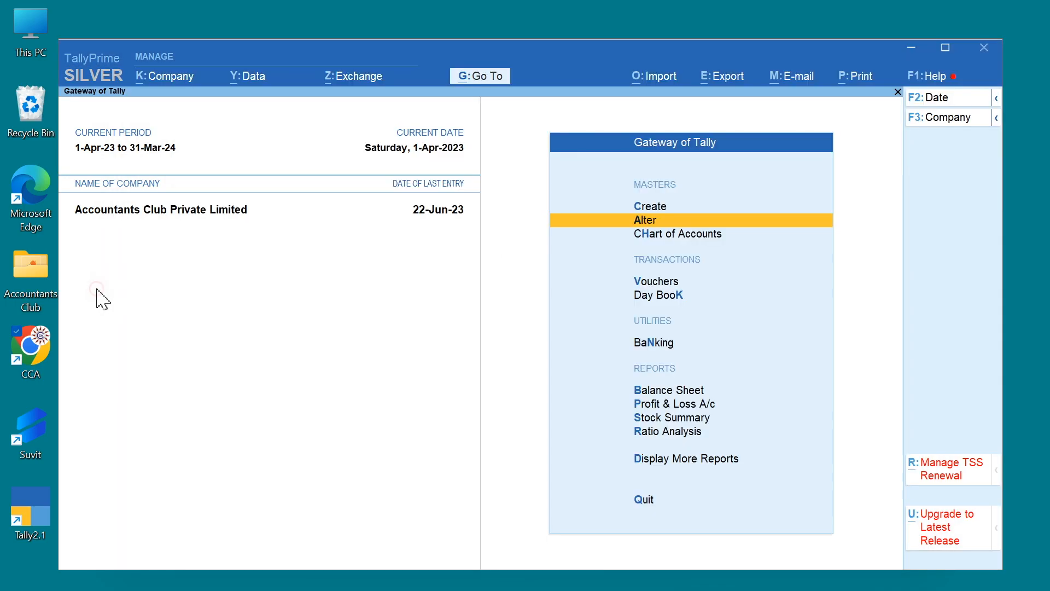
pyautogui.click(945, 48)
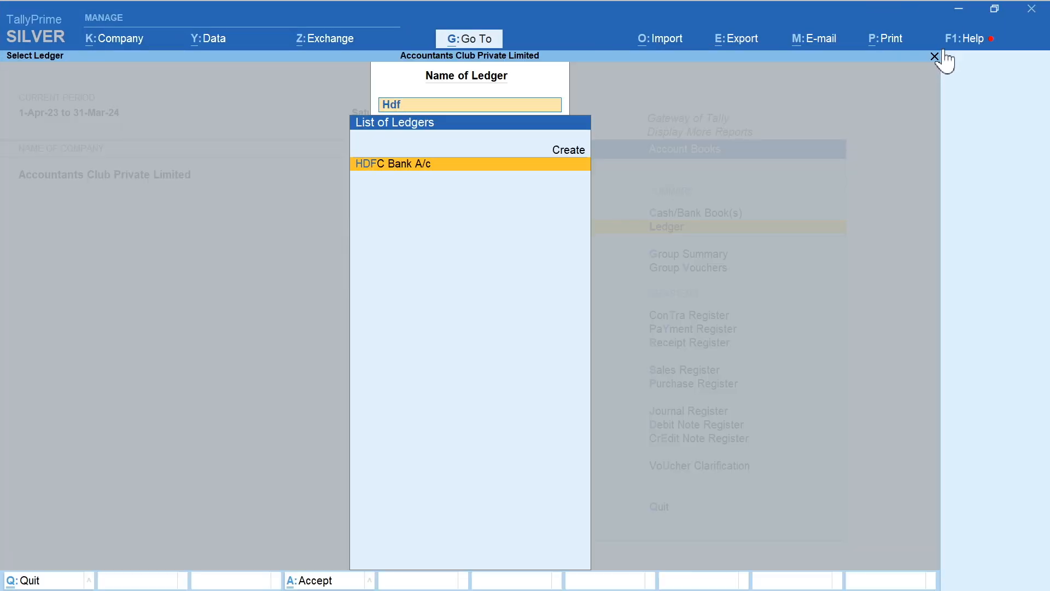
pyautogui.press('Return')
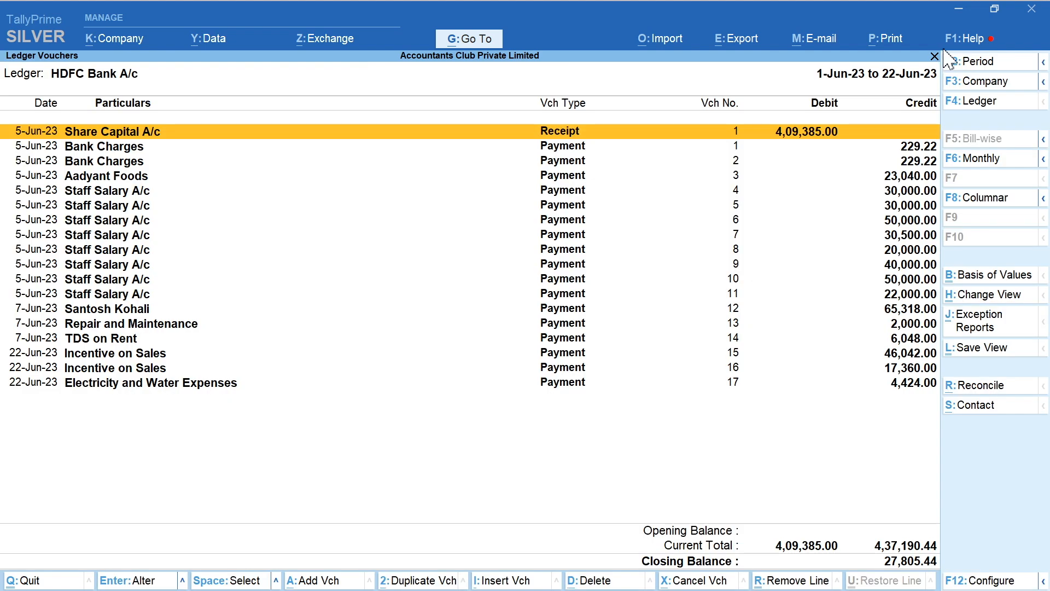
# - Review the imported HDFC Bank A/c entries, inspect the TDS on Rent payment voucher, and return to Account Books
pyautogui.press('Down')
pyautogui.press('Down')
pyautogui.press('Down')
pyautogui.press('Down')
pyautogui.press('Down')
pyautogui.press('Down')
pyautogui.press('Down')
pyautogui.press('Down')
pyautogui.press('Down')
pyautogui.press('Down')
pyautogui.press('Down')
pyautogui.press('Down')
pyautogui.press('Down')
pyautogui.press('Down')
pyautogui.press('Down')
pyautogui.press('Down')
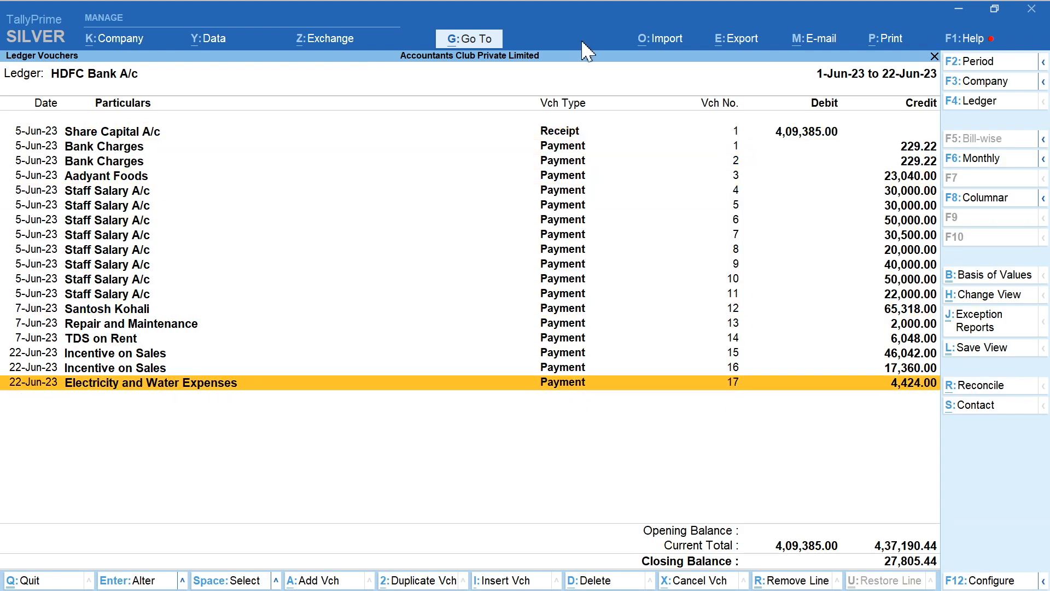
pyautogui.click(114, 344)
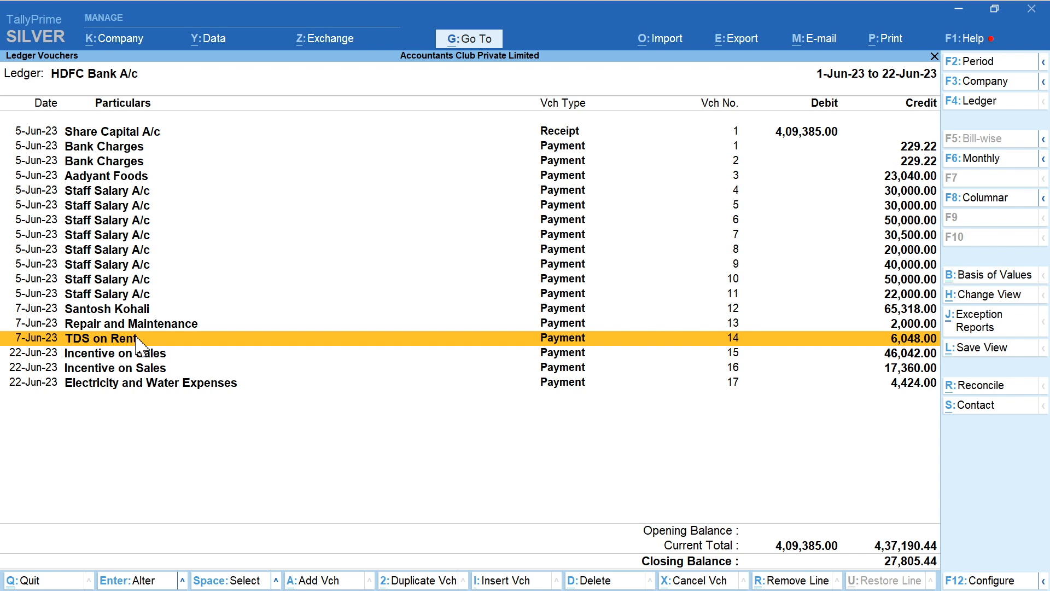
pyautogui.press('Up')
pyautogui.press('Up')
pyautogui.press('Up')
pyautogui.press('Up')
pyautogui.press('Down')
pyautogui.press('Down')
pyautogui.press('Down')
pyautogui.press('Down')
pyautogui.press('Return')
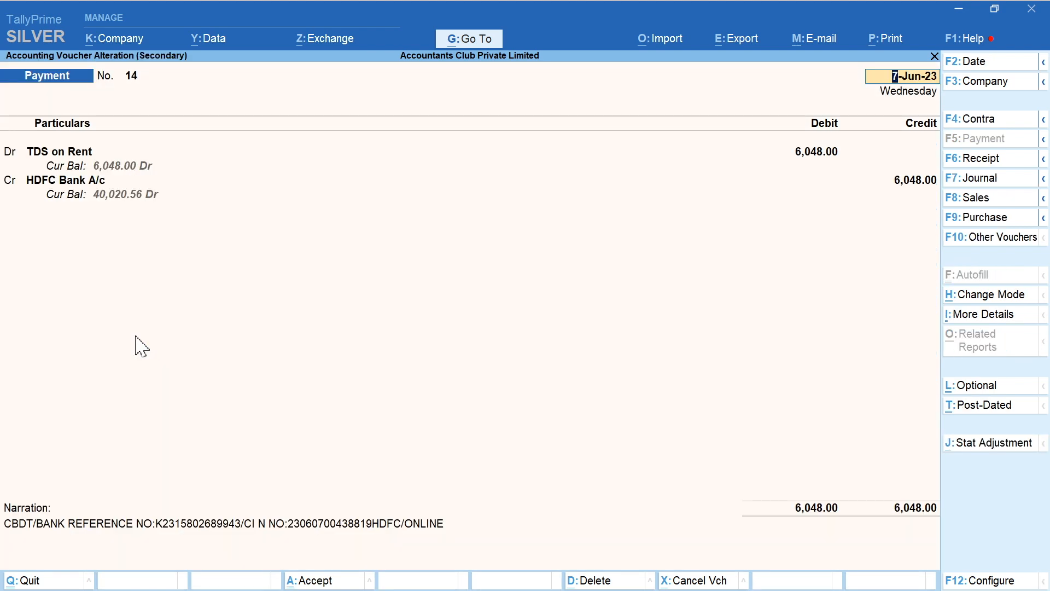
pyautogui.press('Escape')
pyautogui.press('Escape')
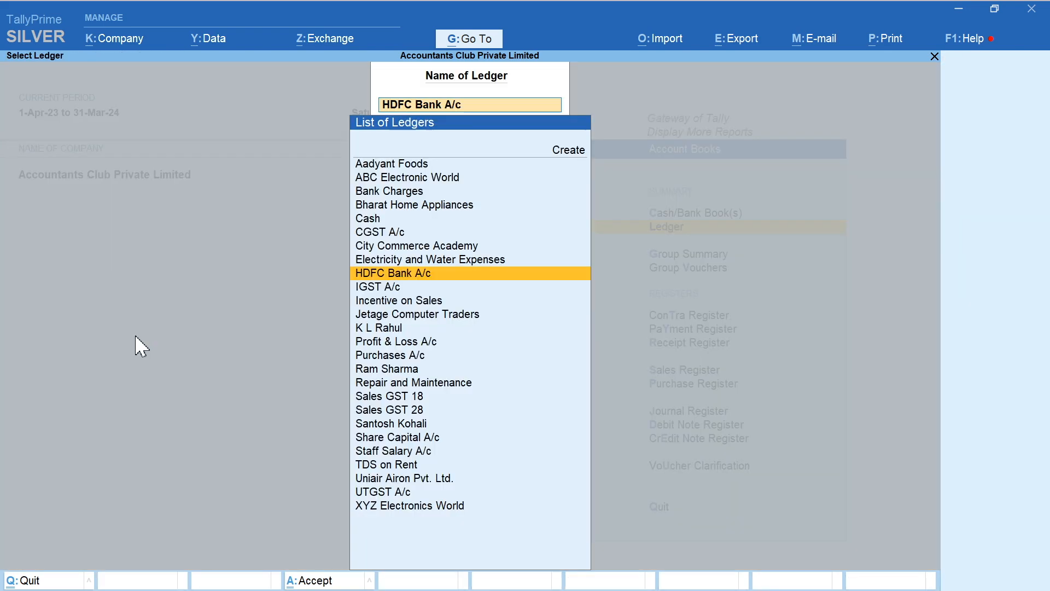
pyautogui.press('Escape')
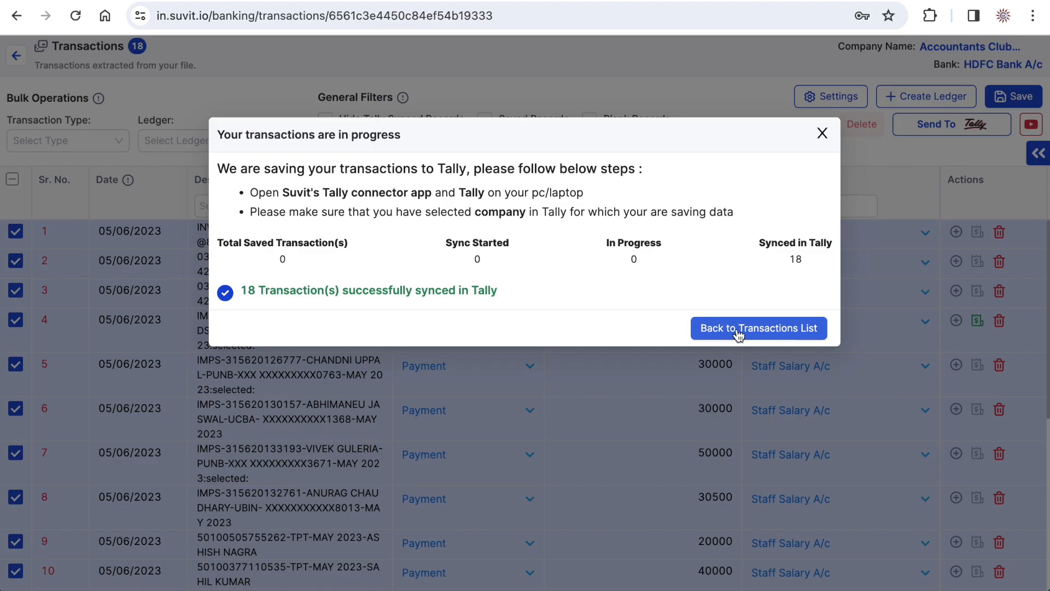
# - Switch back to Suvit and review the HDFC Bank A/c statement's sync details and transactions
pyautogui.click(738, 331)
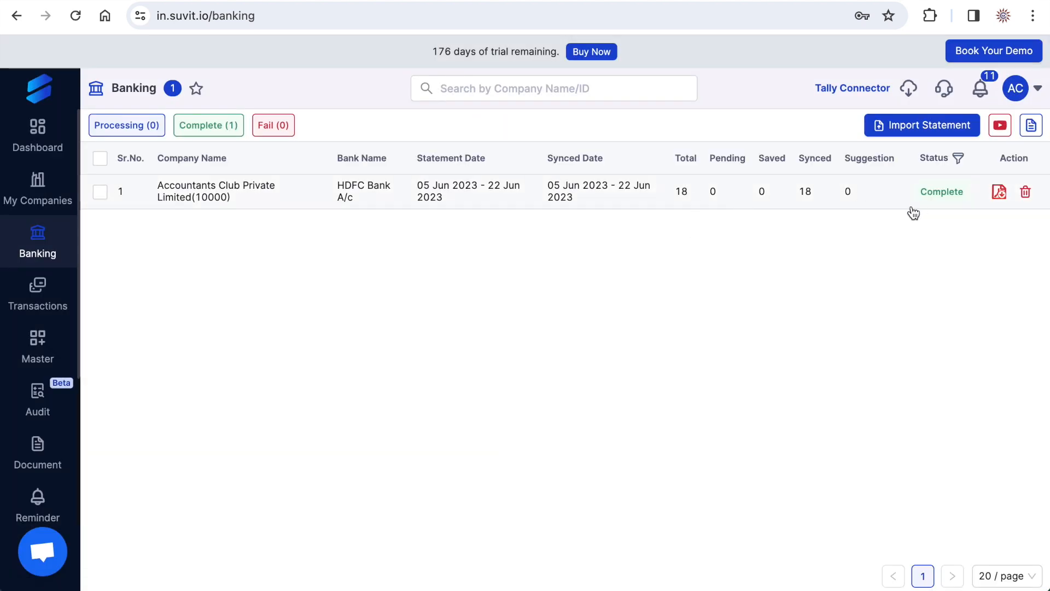
pyautogui.click(594, 195)
pyautogui.scroll(-7, 472, 347)
pyautogui.scroll(7, 472, 346)
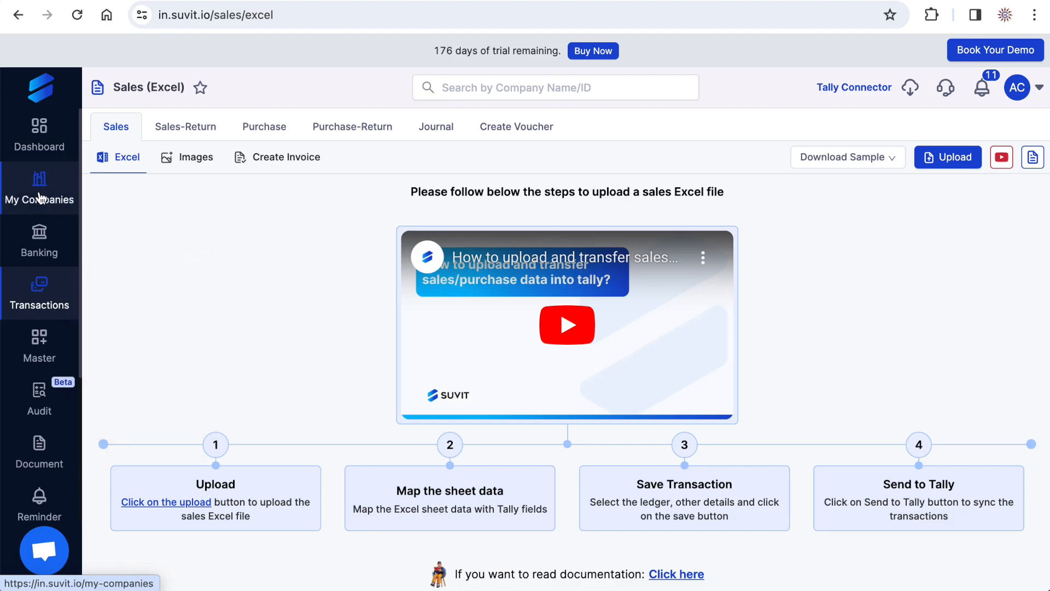
# - View the Banking page and examine the Excel and image upload options for sales transactions
pyautogui.click(37, 245)
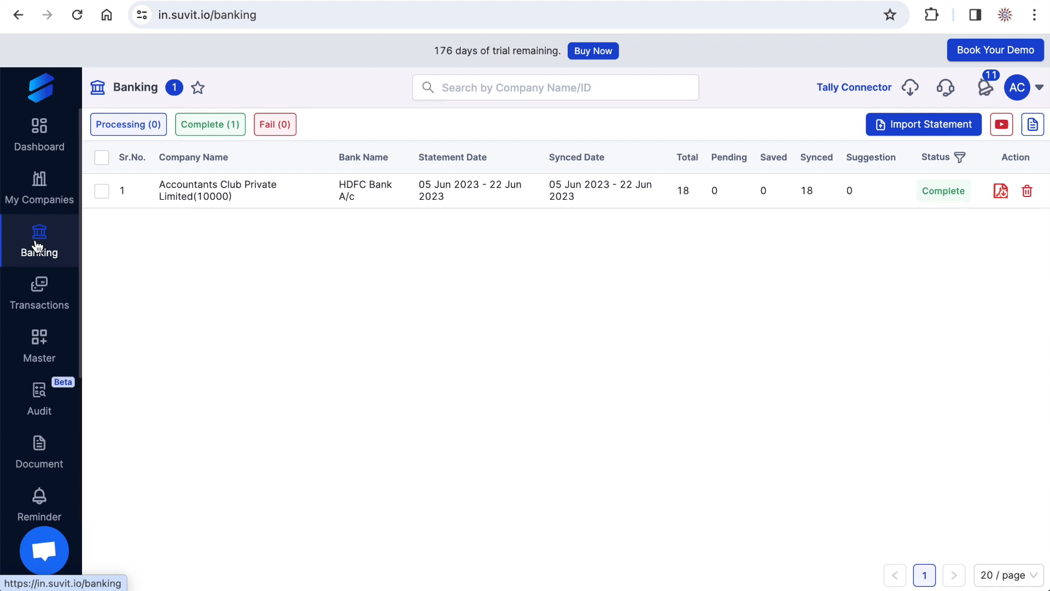
pyautogui.moveTo(35, 322)
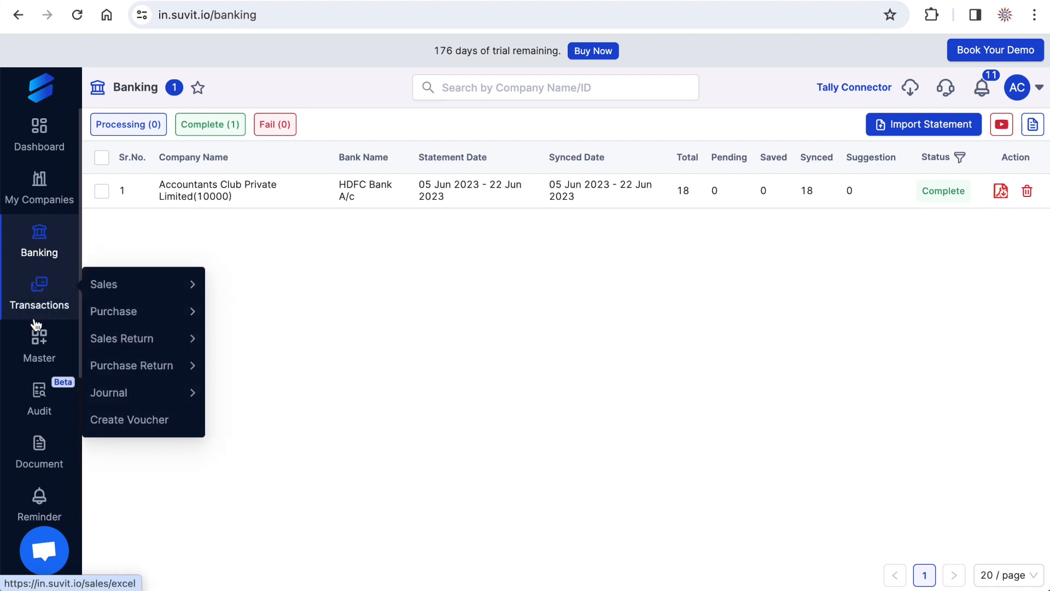
pyautogui.click(37, 311)
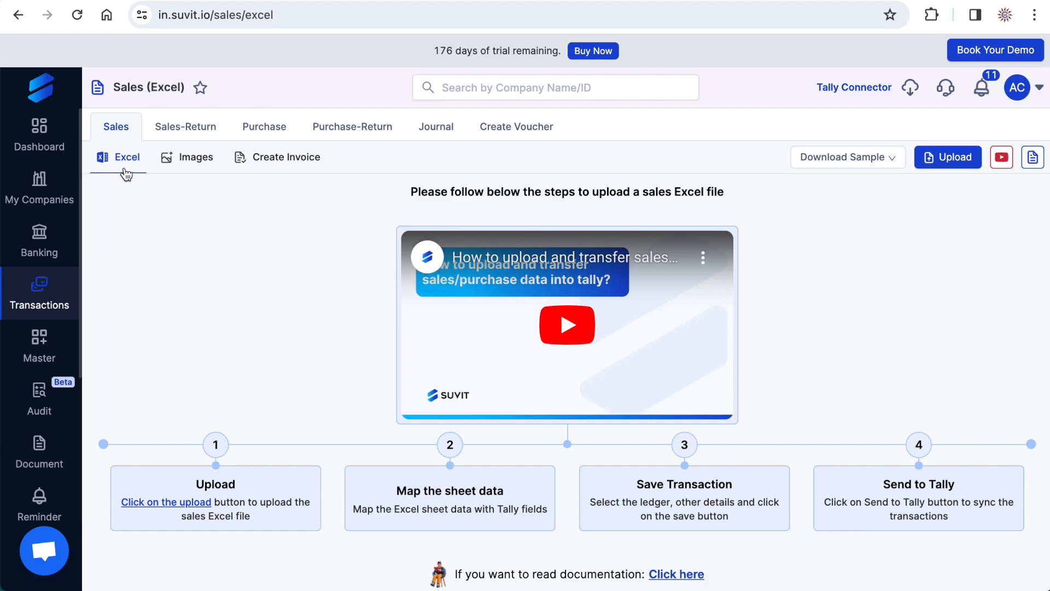
pyautogui.click(195, 164)
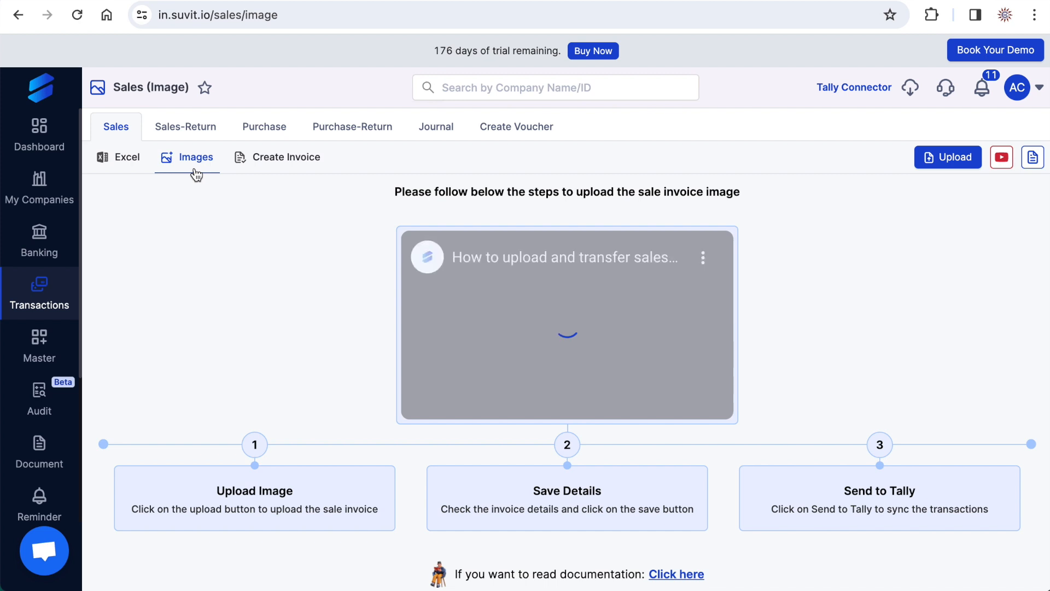
# - View the Create Invoice and Excel options for sales, and browse the Sales and Sales Return help articles
pyautogui.click(284, 159)
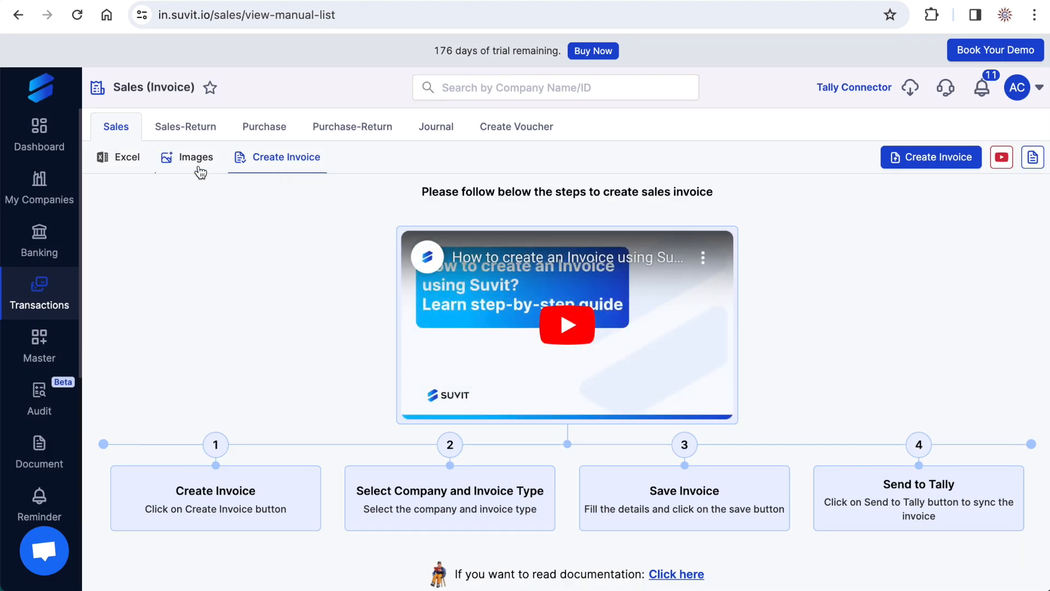
pyautogui.click(130, 162)
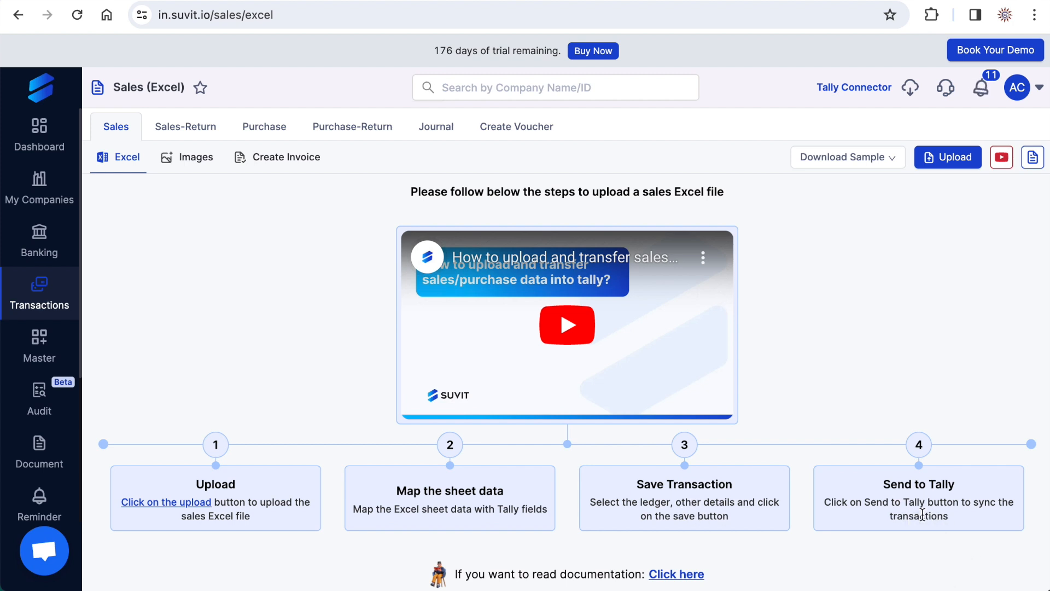
pyautogui.click(676, 575)
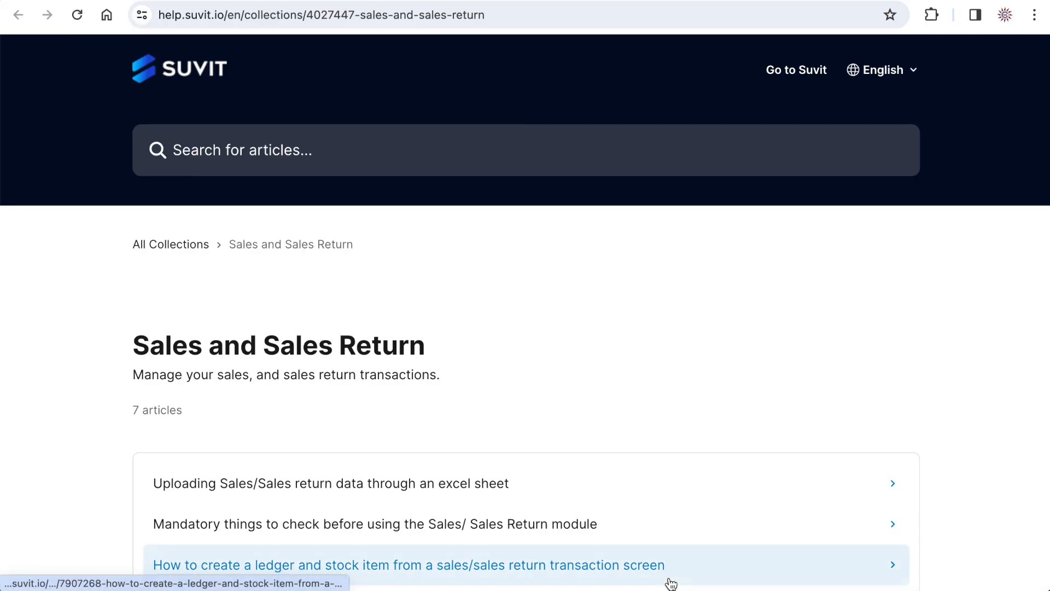
pyautogui.scroll(-5, 330, 399)
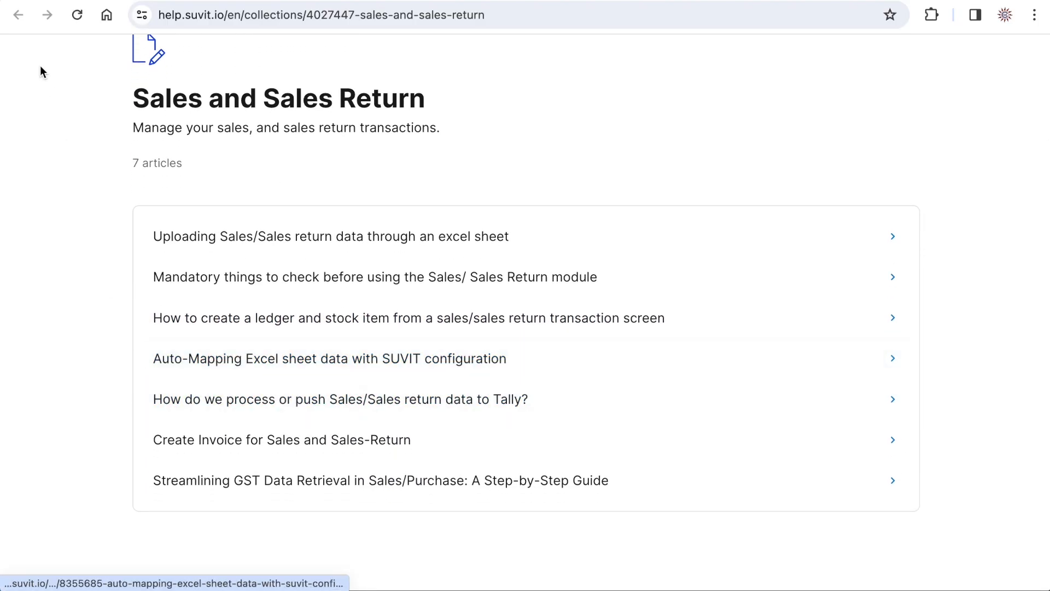
pyautogui.click(18, 14)
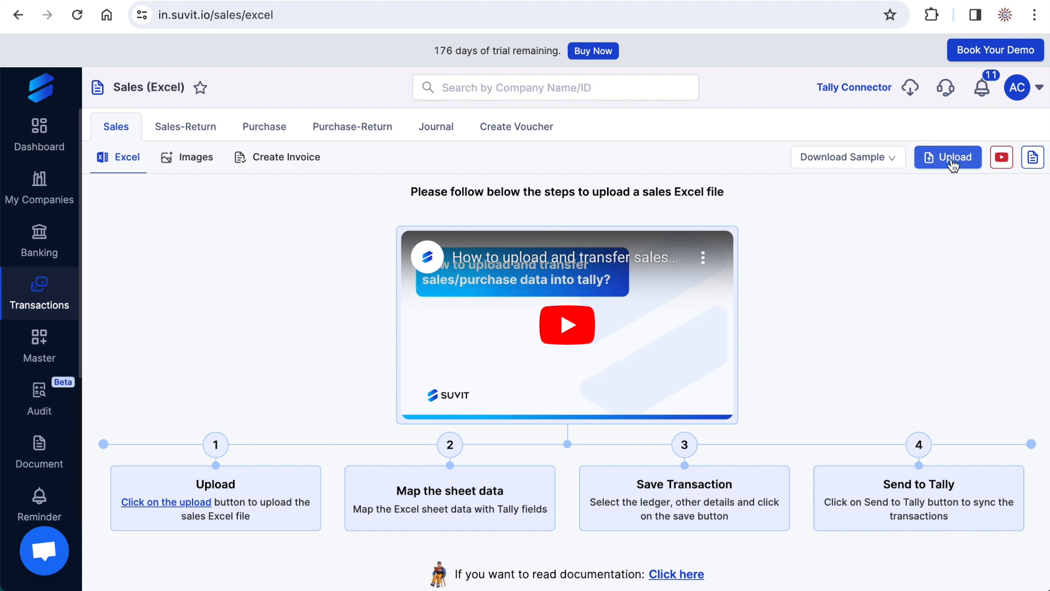
# - Download the Item Invoice (With Item) sample file and review its columns in Excel
pyautogui.click(895, 160)
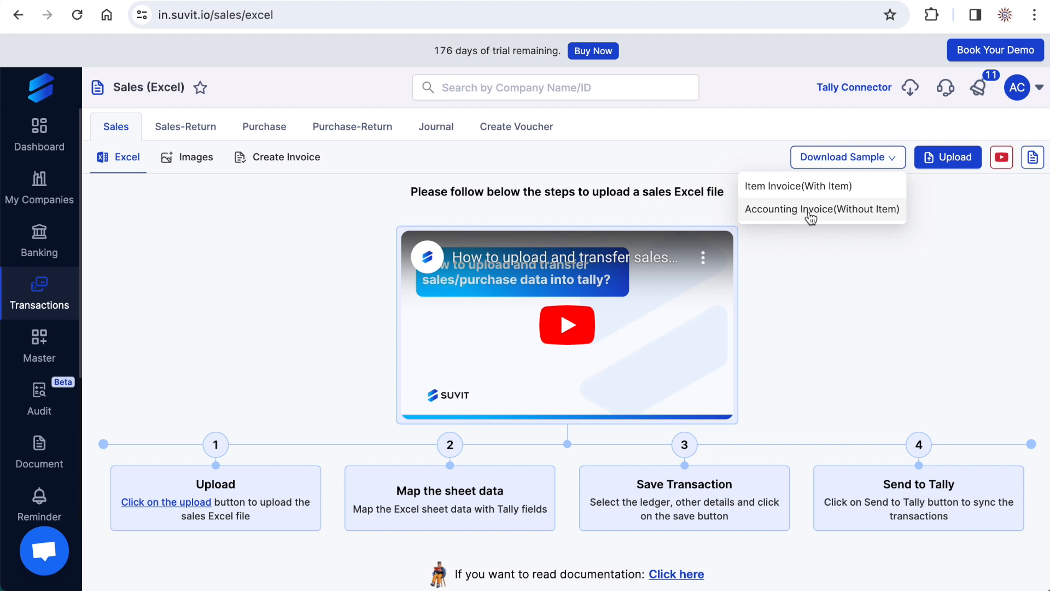
pyautogui.click(784, 187)
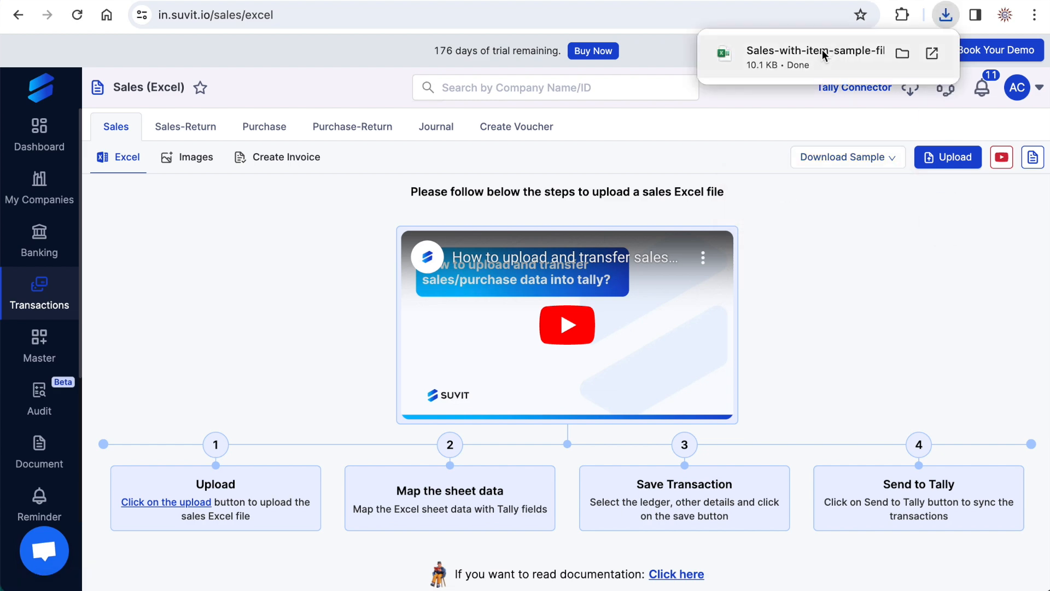
pyautogui.click(825, 44)
pyautogui.hscroll(-3, 350, 259)
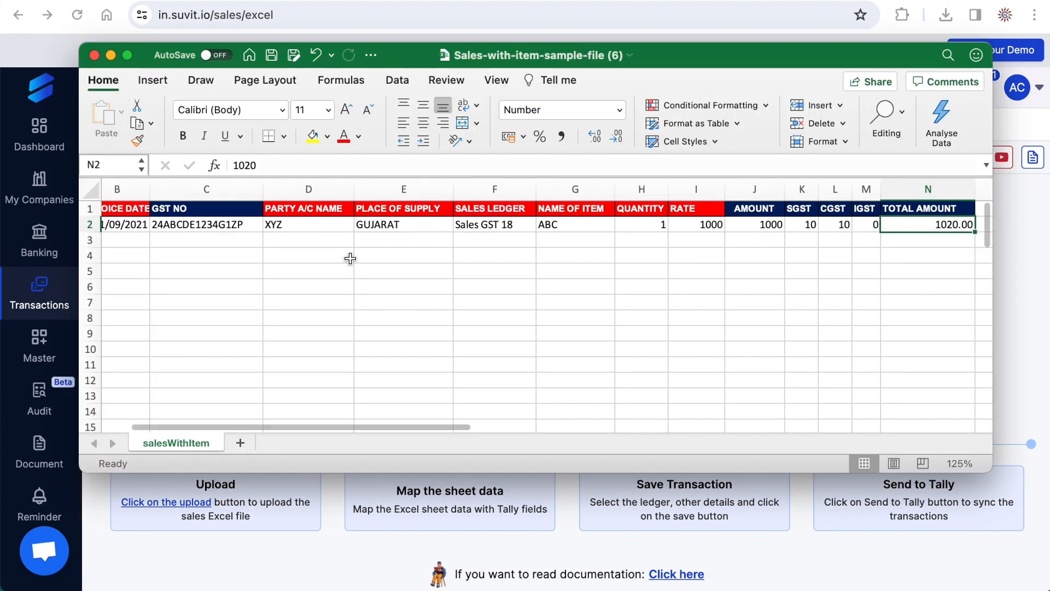
pyautogui.hscroll(2, 350, 259)
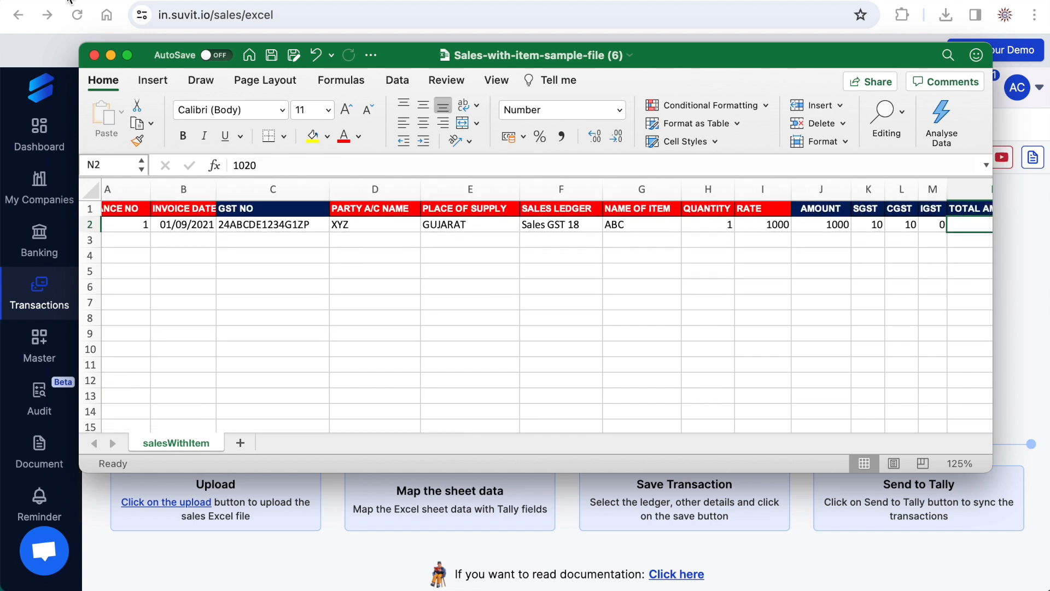
pyautogui.click(94, 55)
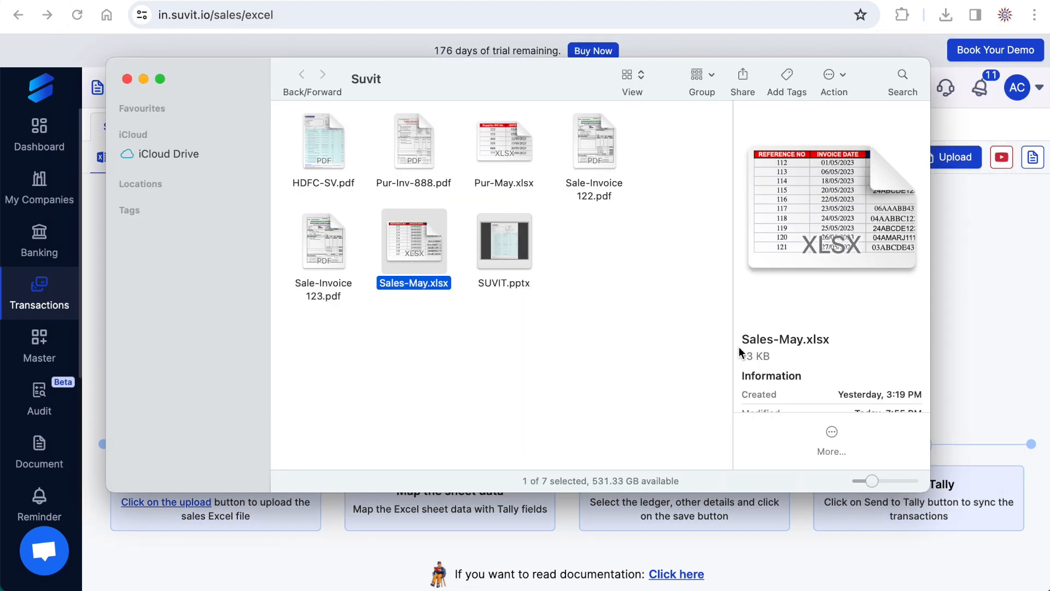
# - Open Sales-May.xlsx from the Suvit folder and examine its REFERENCE NO column
pyautogui.click(615, 341)
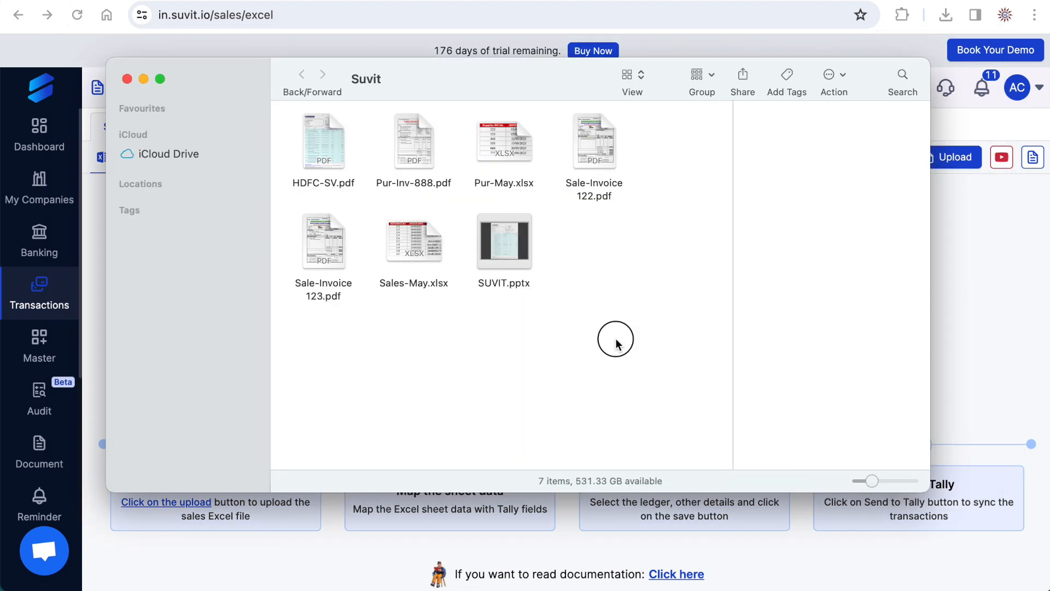
pyautogui.doubleClick(407, 246)
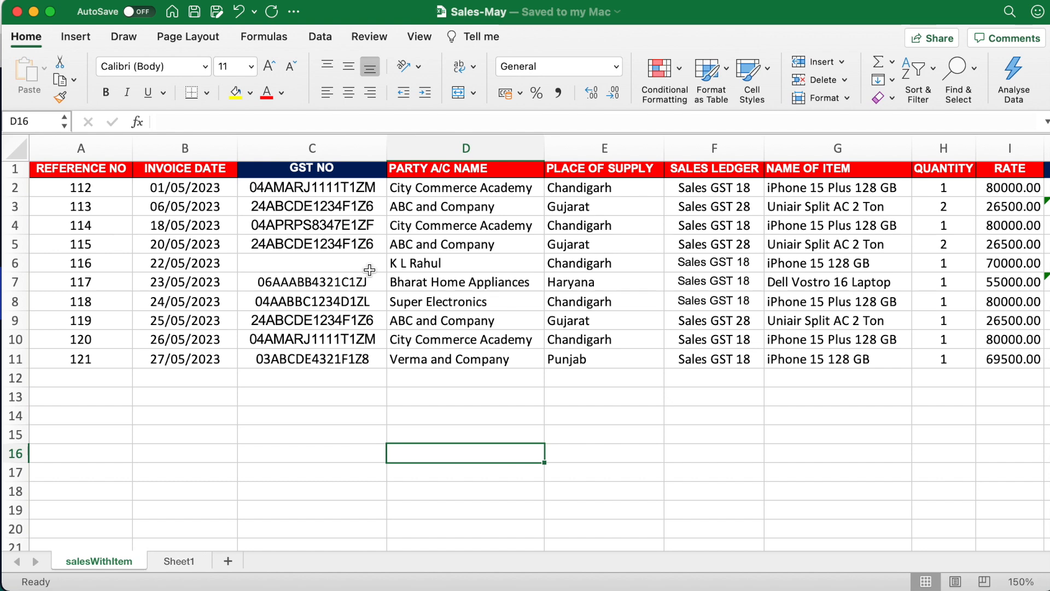
pyautogui.click(90, 170)
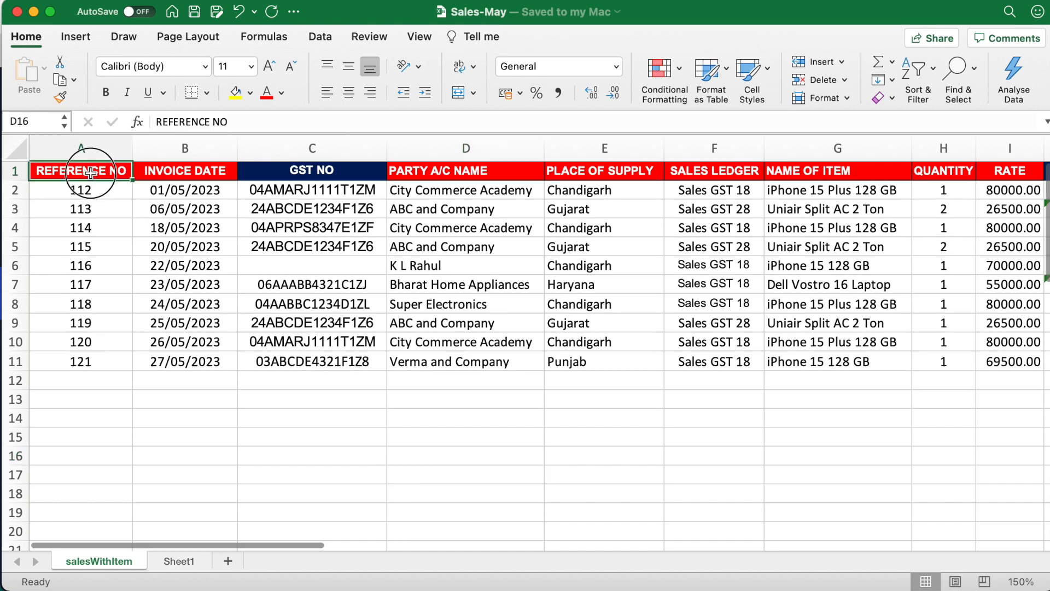
pyautogui.moveTo(90, 170); pyautogui.dragTo(84, 383)
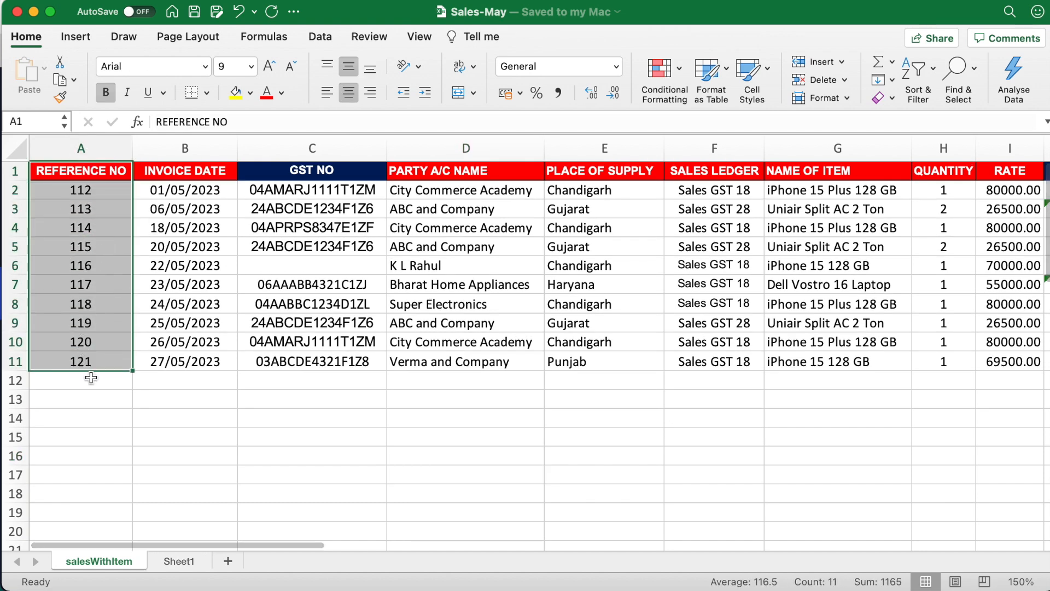
pyautogui.click(101, 394)
# - Examine the sales sheet's columns from INVOICE DATE through NAME OF ITEM, including the listed items
pyautogui.click(184, 173)
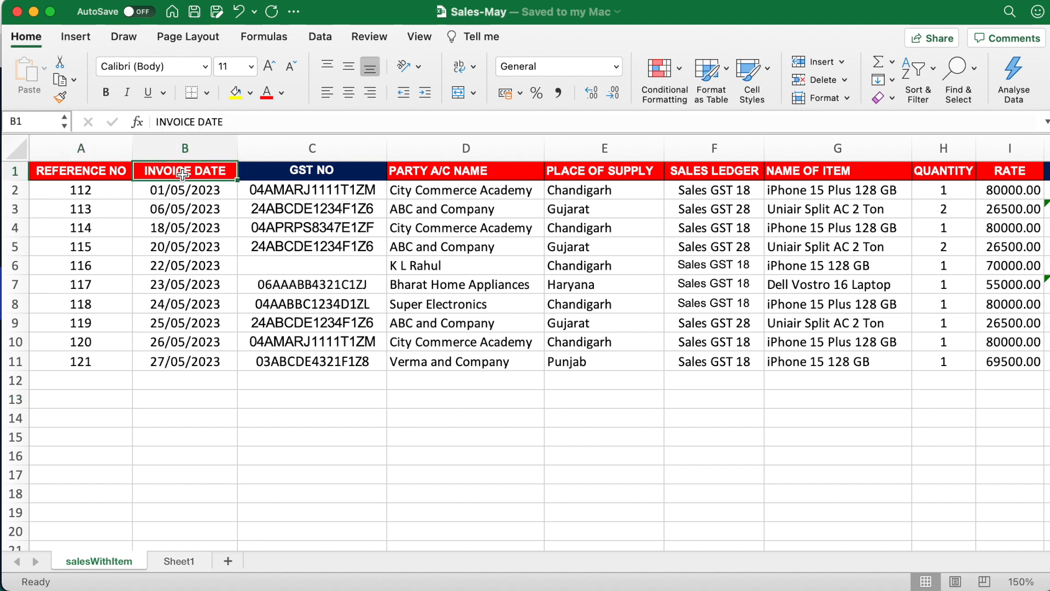
pyautogui.click(333, 173)
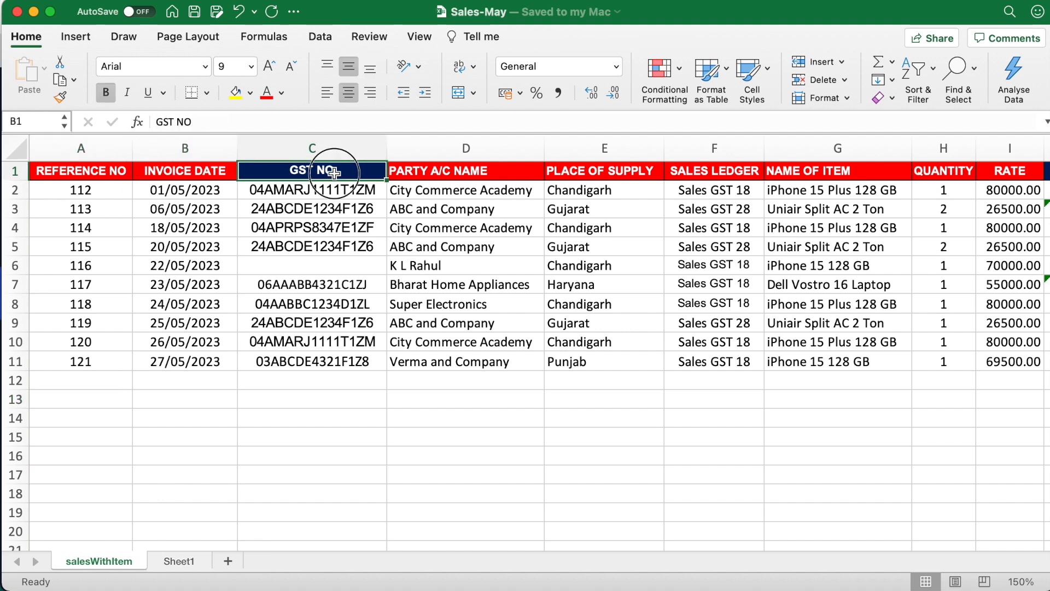
pyautogui.click(446, 173)
pyautogui.click(621, 174)
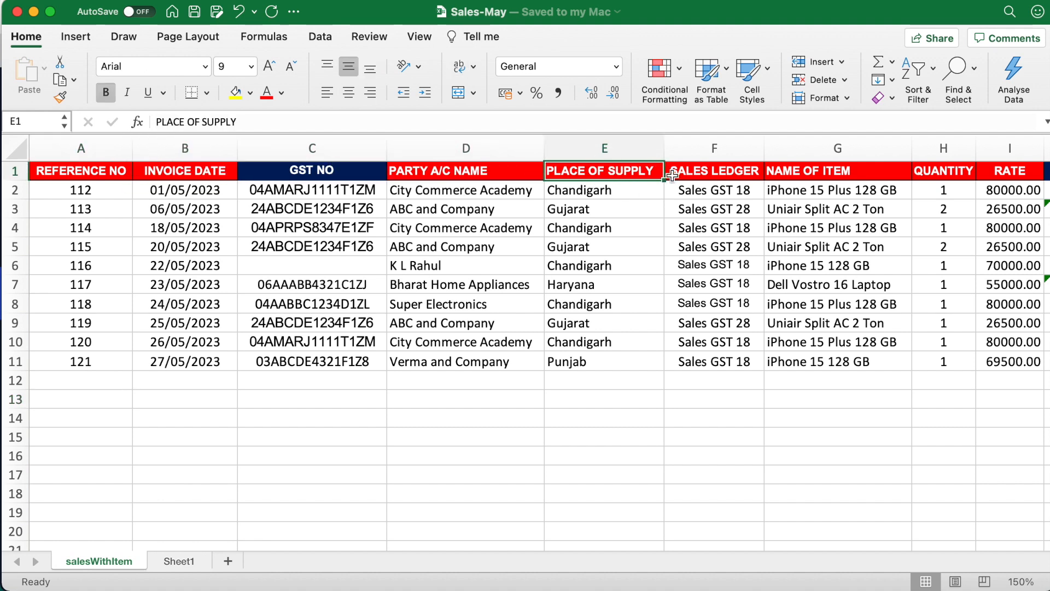
pyautogui.click(700, 173)
pyautogui.click(789, 172)
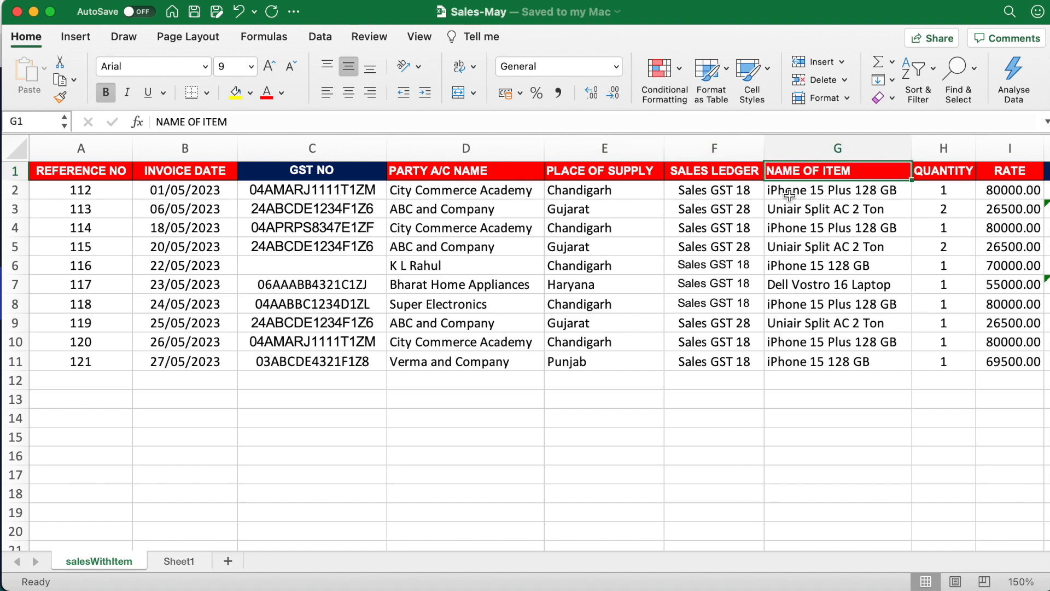
pyautogui.moveTo(801, 172); pyautogui.dragTo(807, 359)
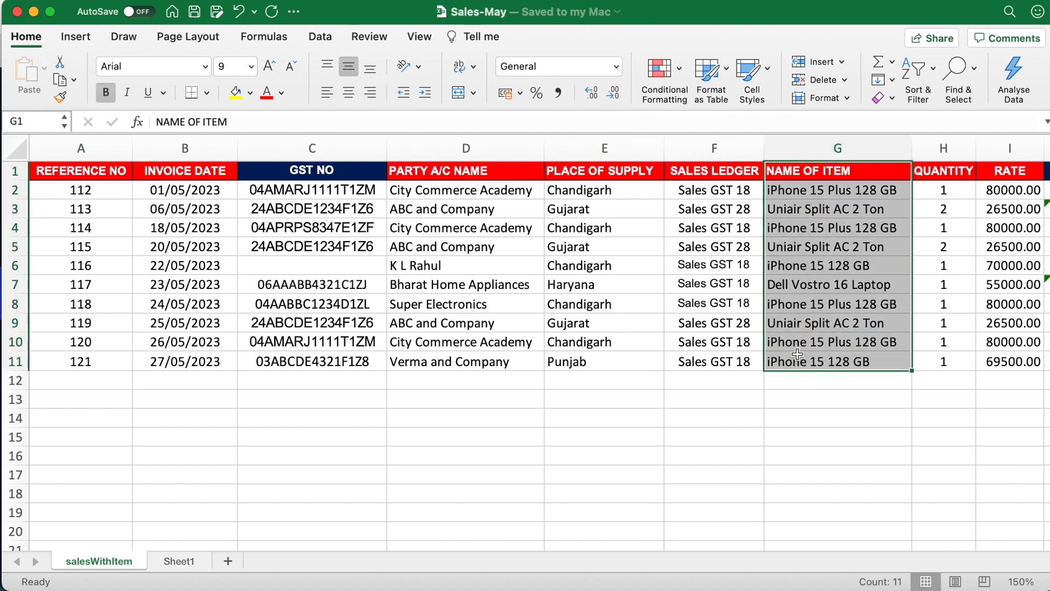
# - Examine the QUANTITY and RATE columns, along with the amount, tax and TOTAL AMOUNT columns for all entries
pyautogui.hscroll(4, 765, 273)
pyautogui.click(726, 172)
pyautogui.click(788, 171)
pyautogui.hscroll(2, 787, 174)
pyautogui.hscroll(2, 788, 174)
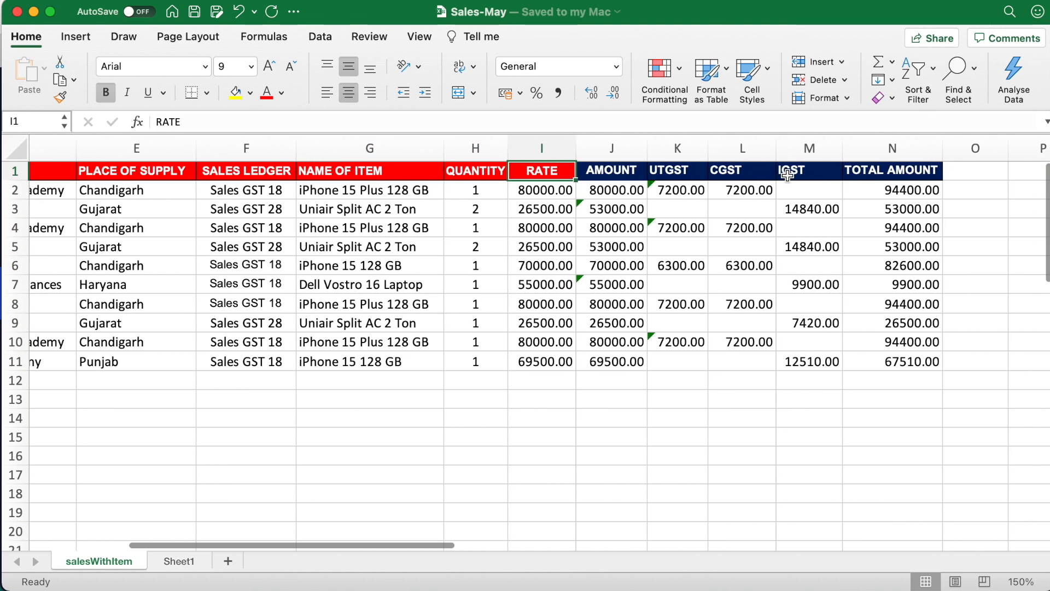
pyautogui.click(616, 171)
pyautogui.moveTo(616, 171); pyautogui.dragTo(864, 366)
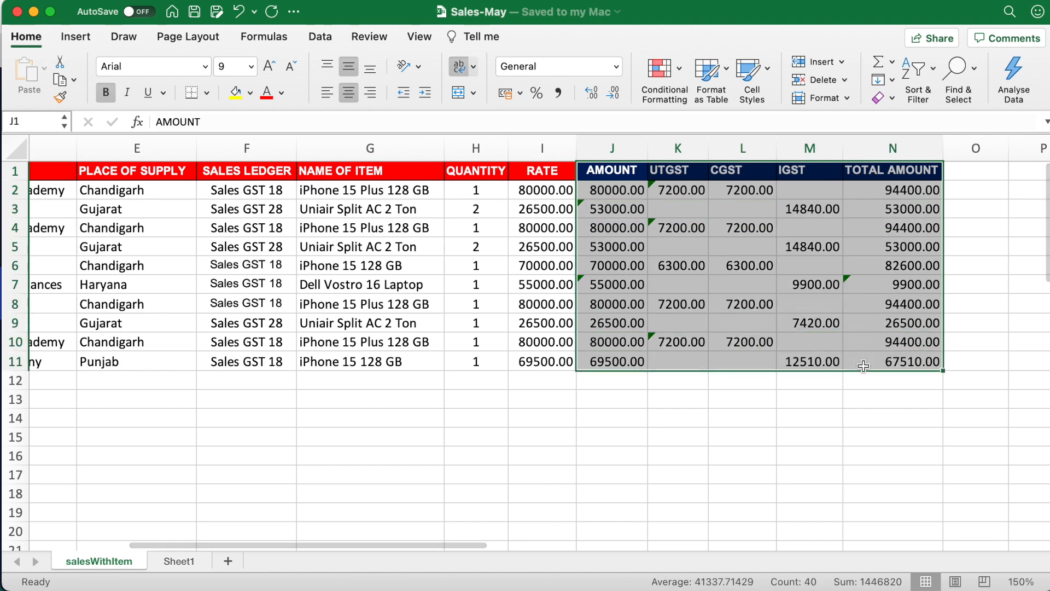
pyautogui.click(751, 400)
pyautogui.click(675, 380)
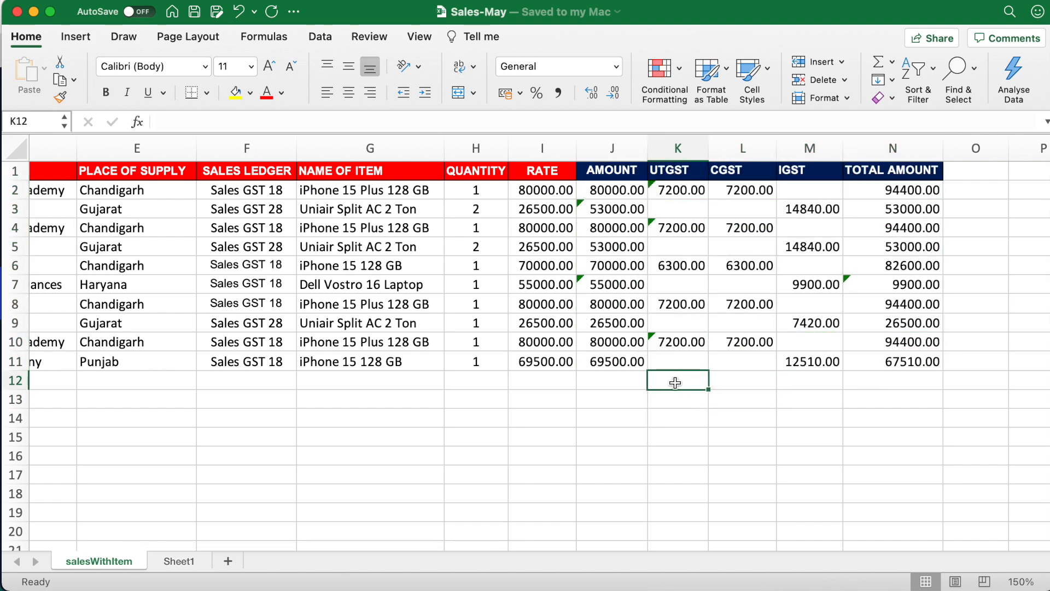
# - Switch to the Suvit folder and open a sale invoice PDF to review its details
pyautogui.hscroll(-1, 416, 513)
pyautogui.hscroll(-5, 416, 512)
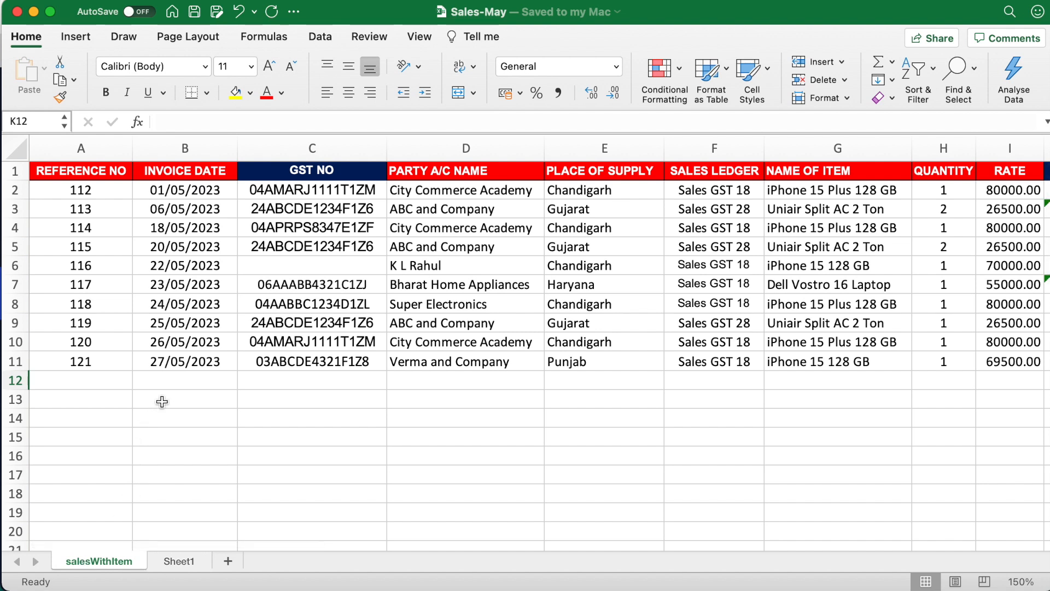
pyautogui.click(81, 382)
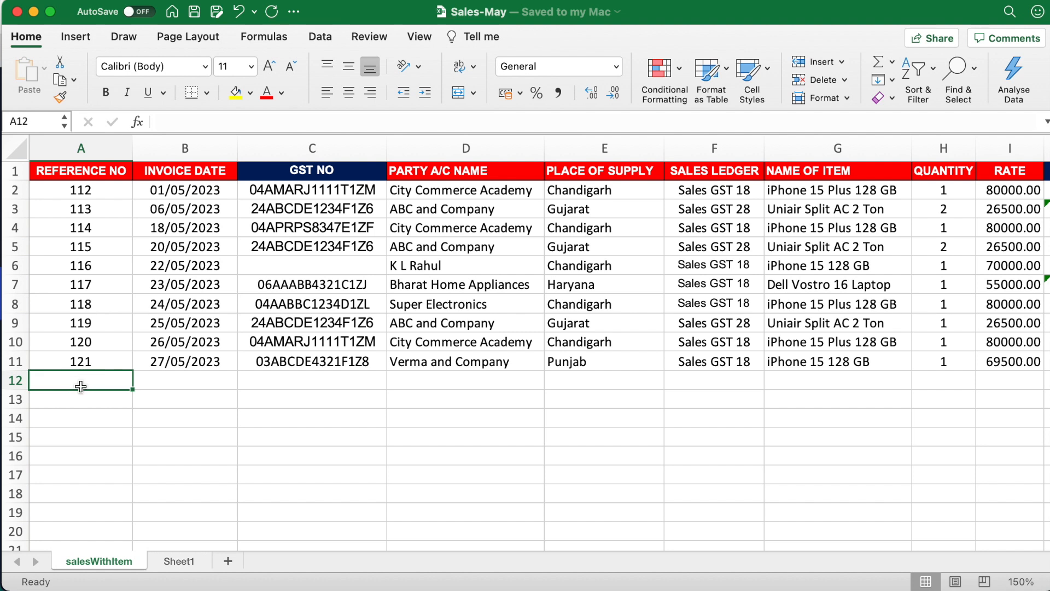
pyautogui.click(81, 394)
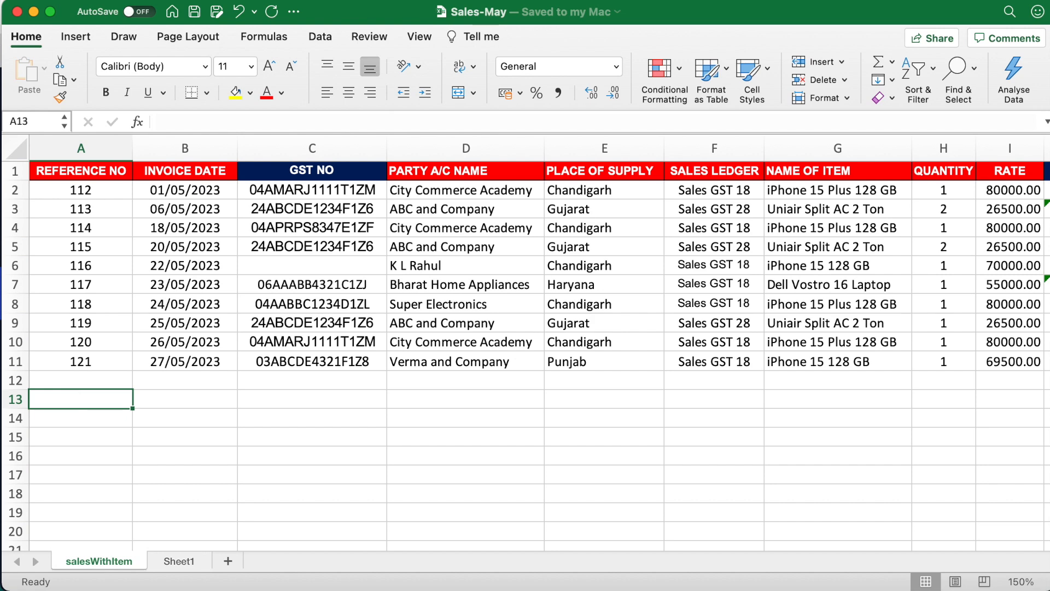
pyautogui.press('super+Tab')
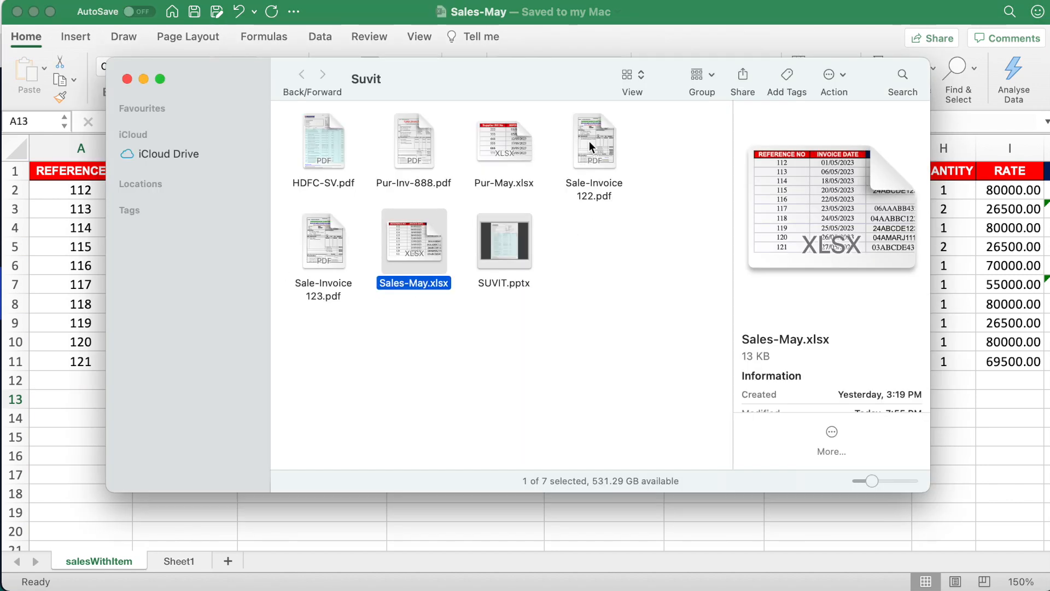
pyautogui.doubleClick(590, 146)
pyautogui.doubleClick(530, 131)
pyautogui.moveTo(504, 140); pyautogui.dragTo(561, 147)
pyautogui.click(598, 394)
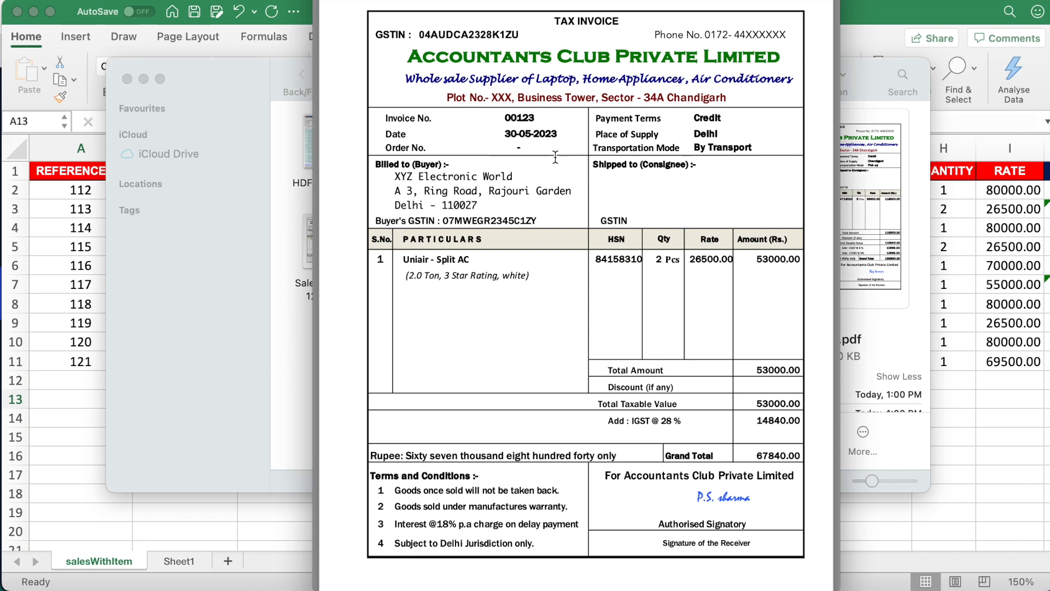
# - Return to the Sales-May workbook and recheck the REFERENCE NO column
pyautogui.click(90, 173)
pyautogui.moveTo(91, 174); pyautogui.dragTo(83, 360)
pyautogui.click(99, 390)
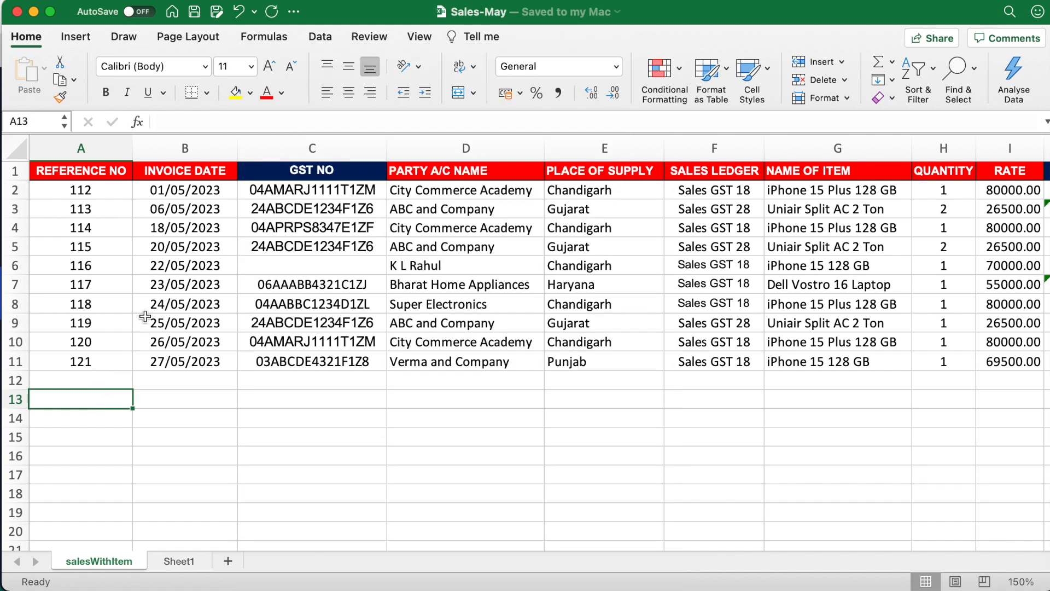
# - Rename the REFERENCE NO header in cell A1 to INVOICE NO and save the Sales-May workbook
pyautogui.click(82, 170)
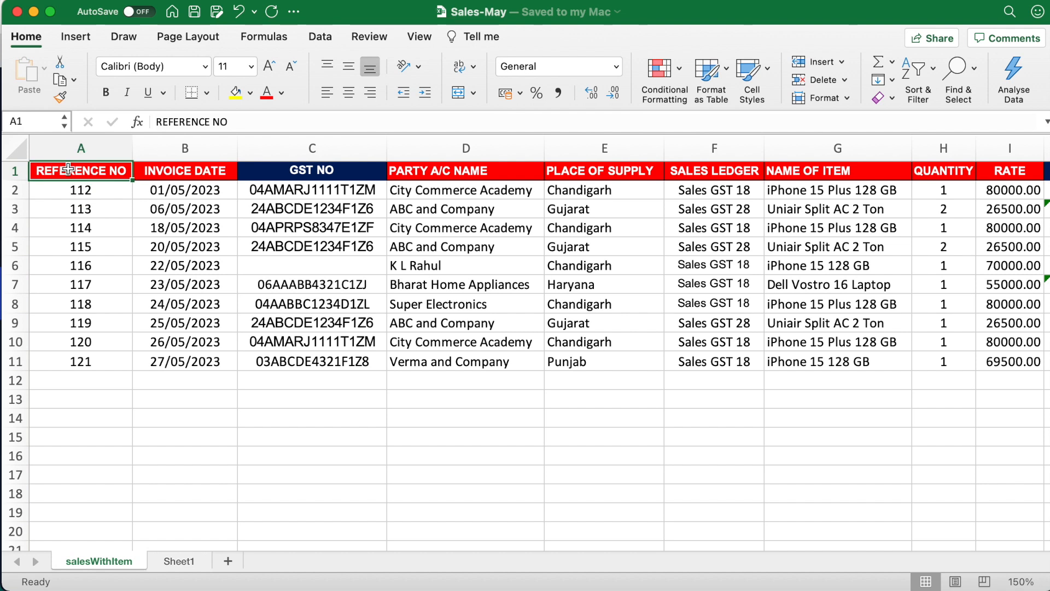
pyautogui.moveTo(211, 121); pyautogui.dragTo(150, 122)
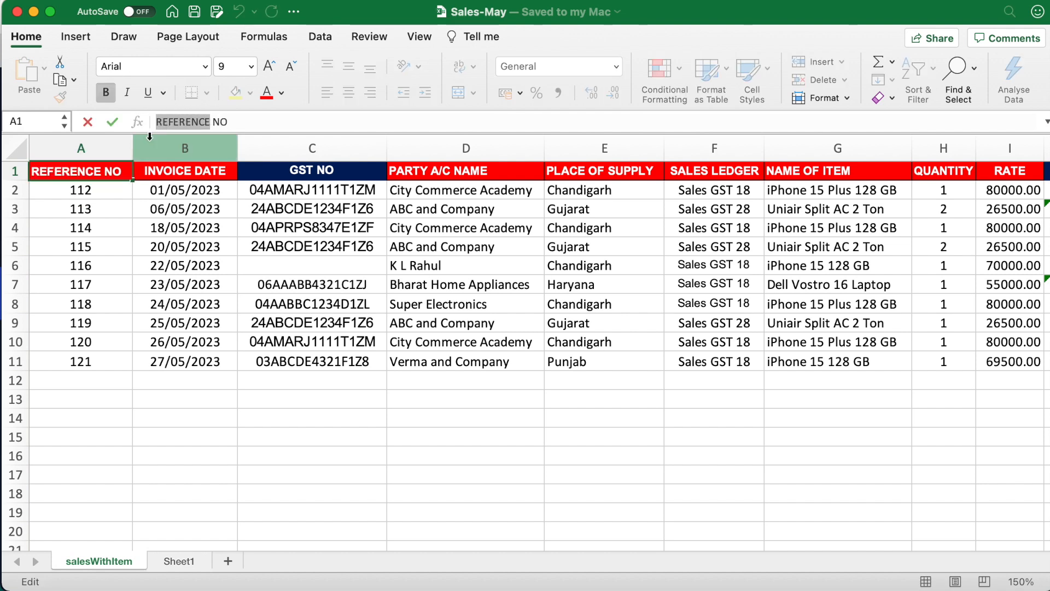
pyautogui.write('I')
pyautogui.write('NVOIC')
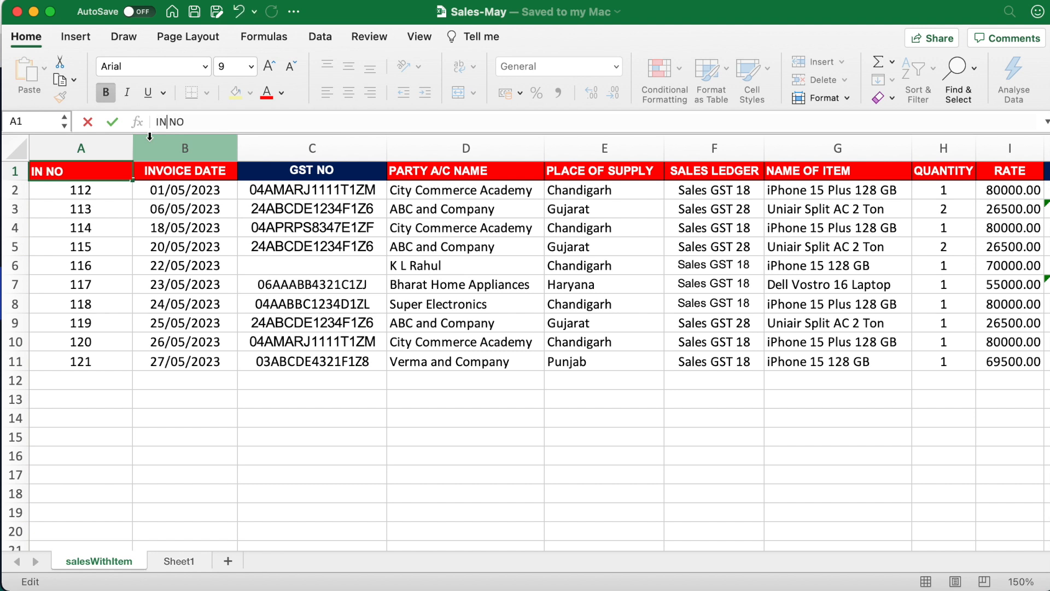
pyautogui.write('E')
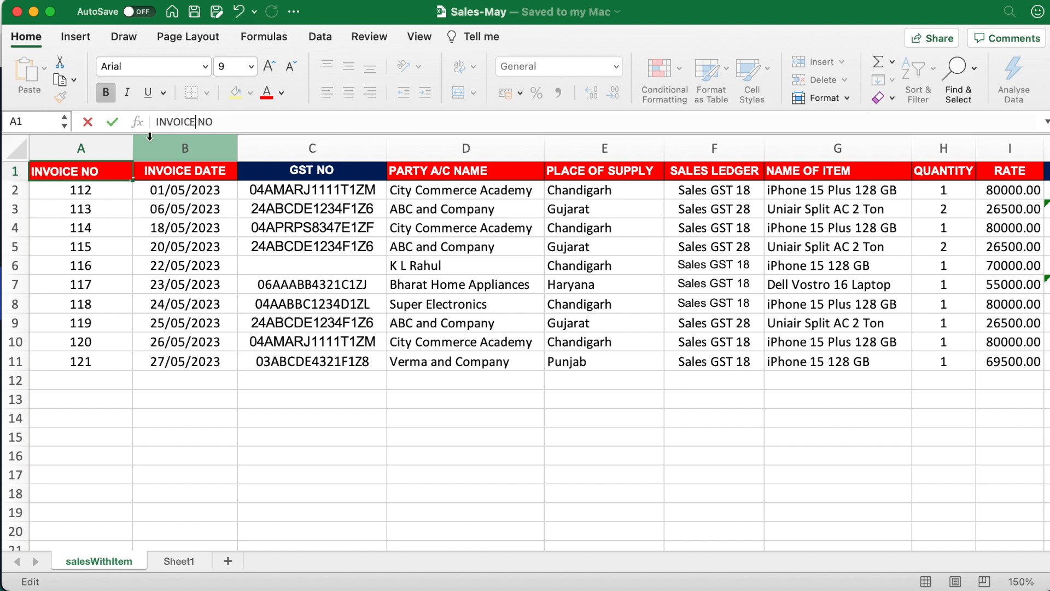
pyautogui.click(145, 264)
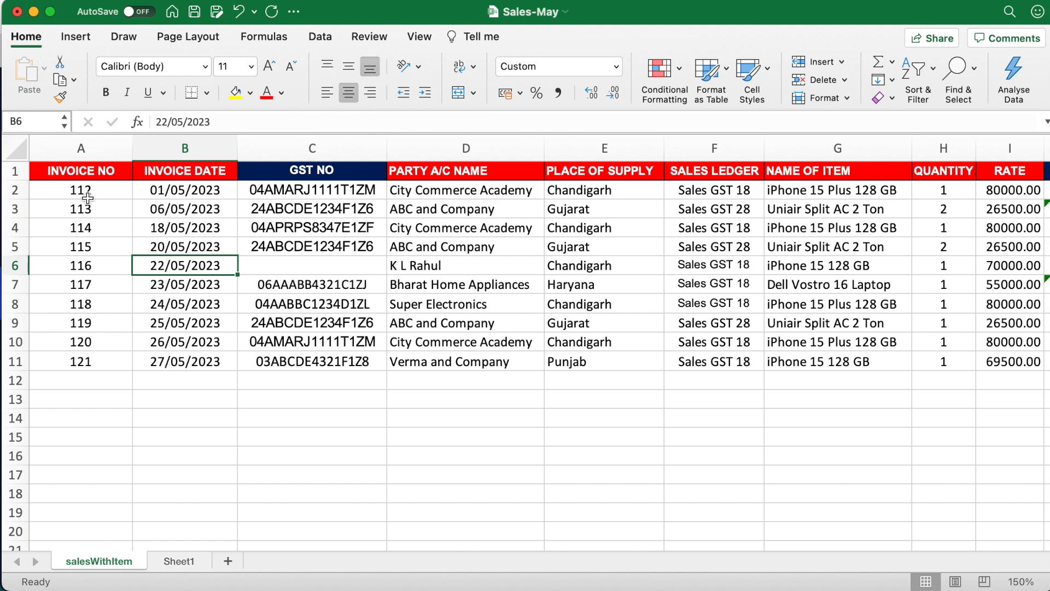
pyautogui.press('super+s')
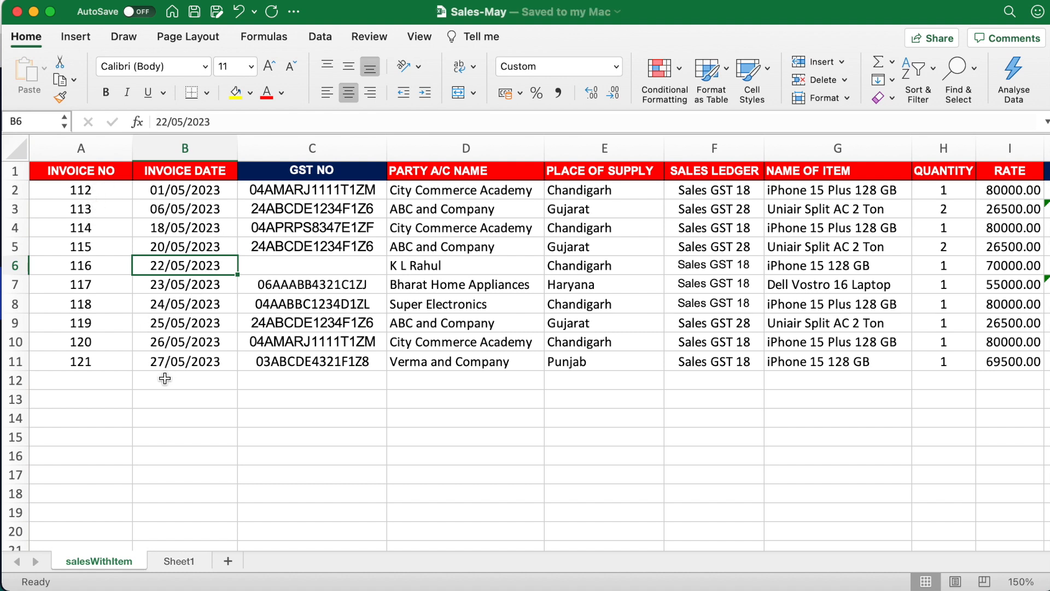
pyautogui.click(161, 403)
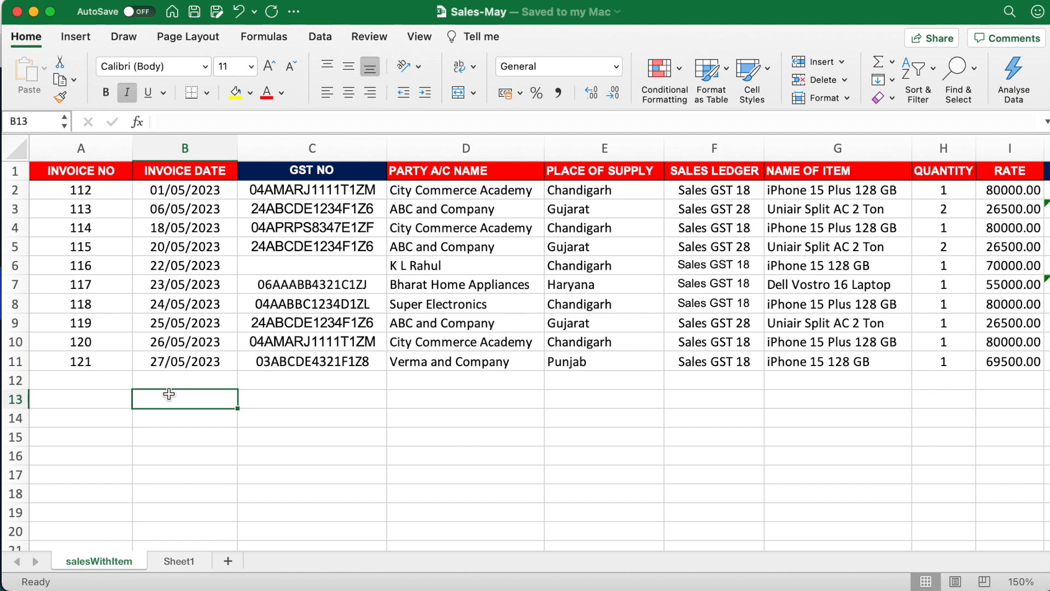
# - Switch to Suvit and start a sales upload for Accountants Club Private Limited with the type Item Invoice(With Item)
pyautogui.click(33, 12)
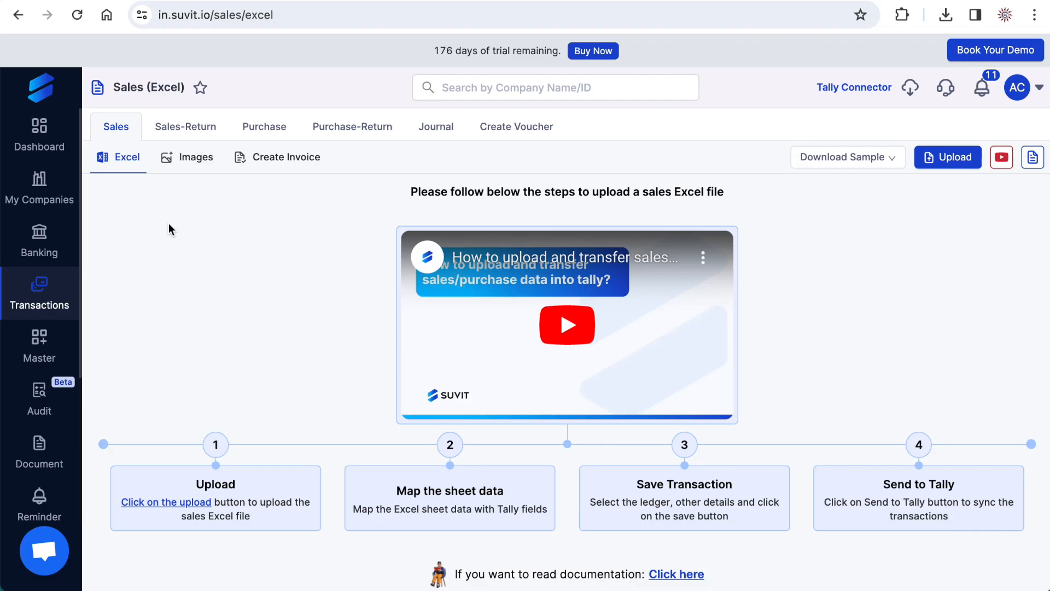
pyautogui.click(950, 164)
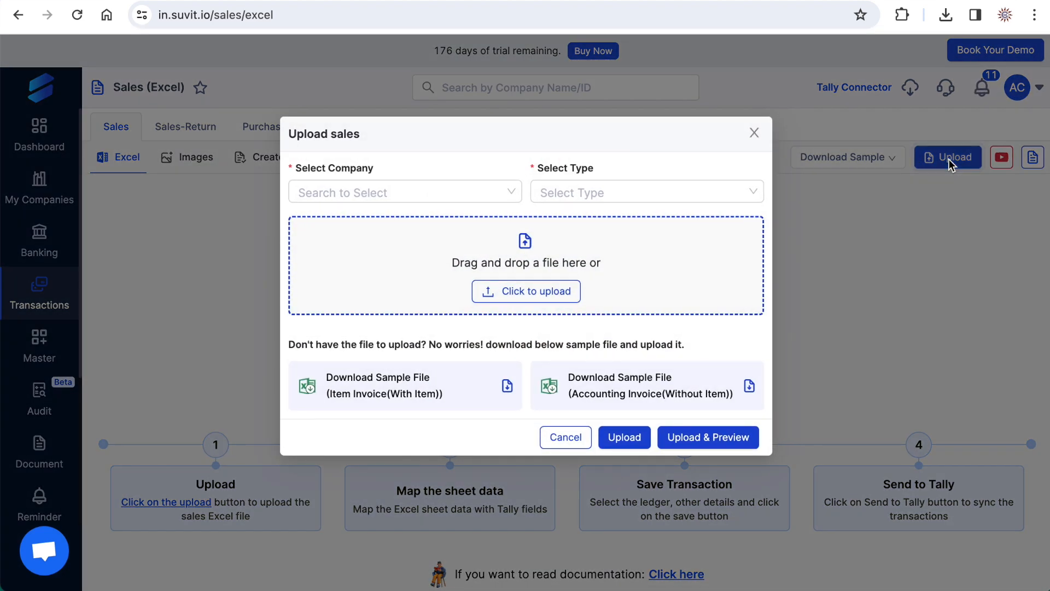
pyautogui.click(426, 191)
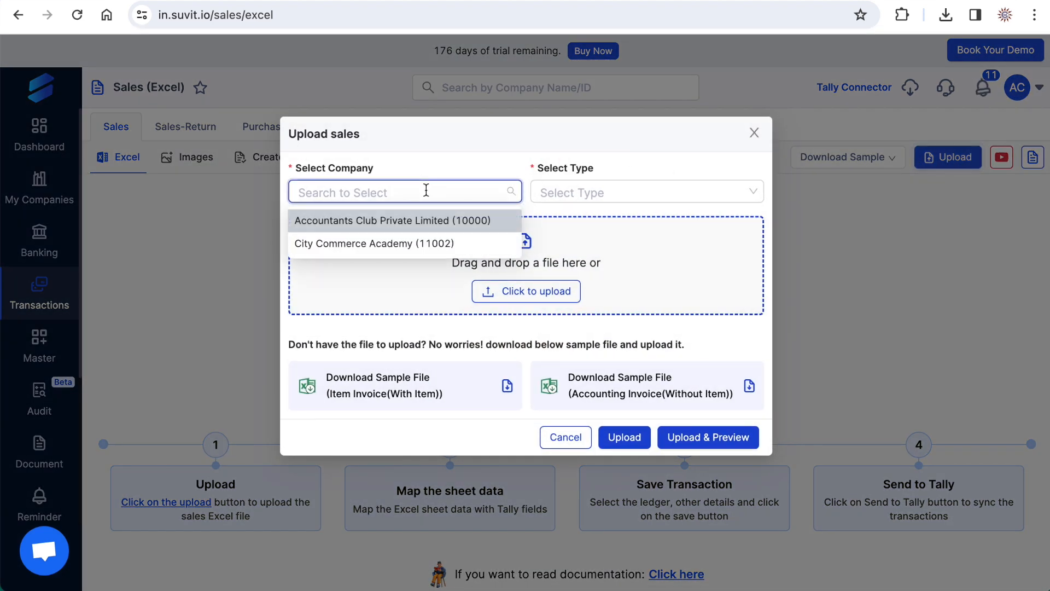
pyautogui.click(382, 225)
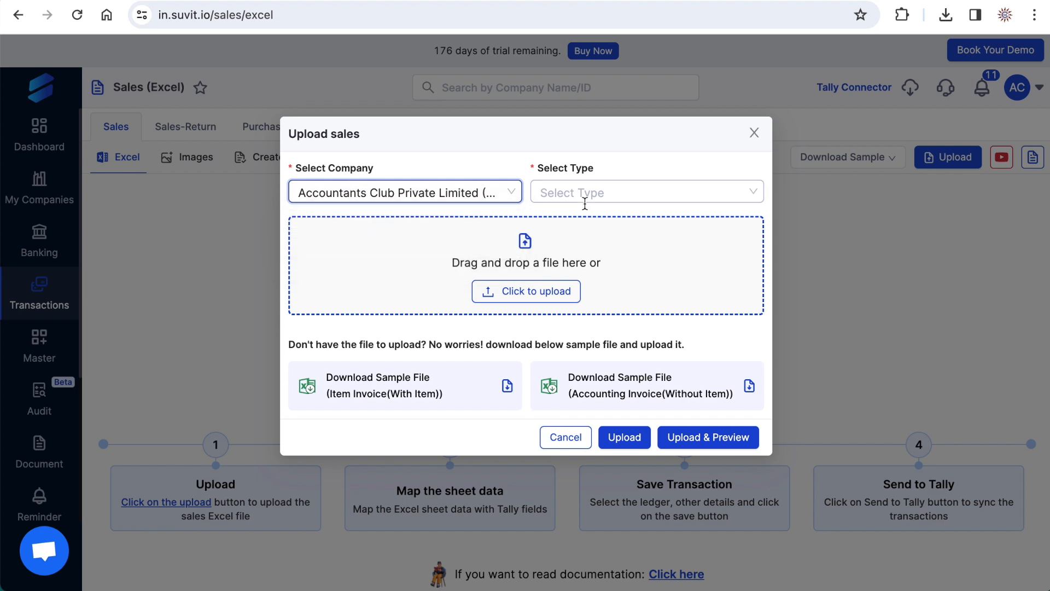
pyautogui.click(587, 195)
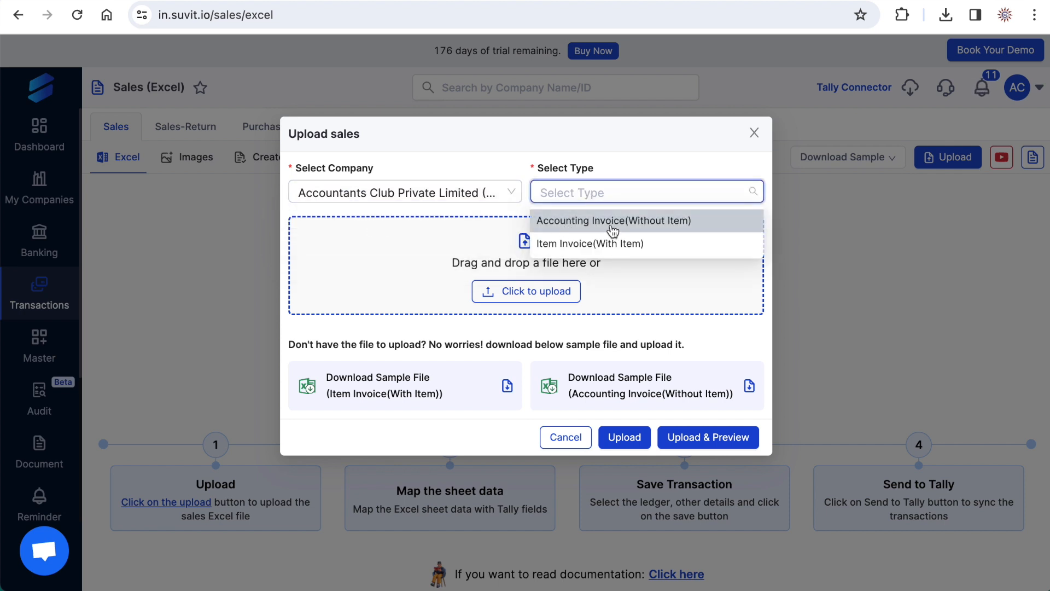
pyautogui.click(598, 249)
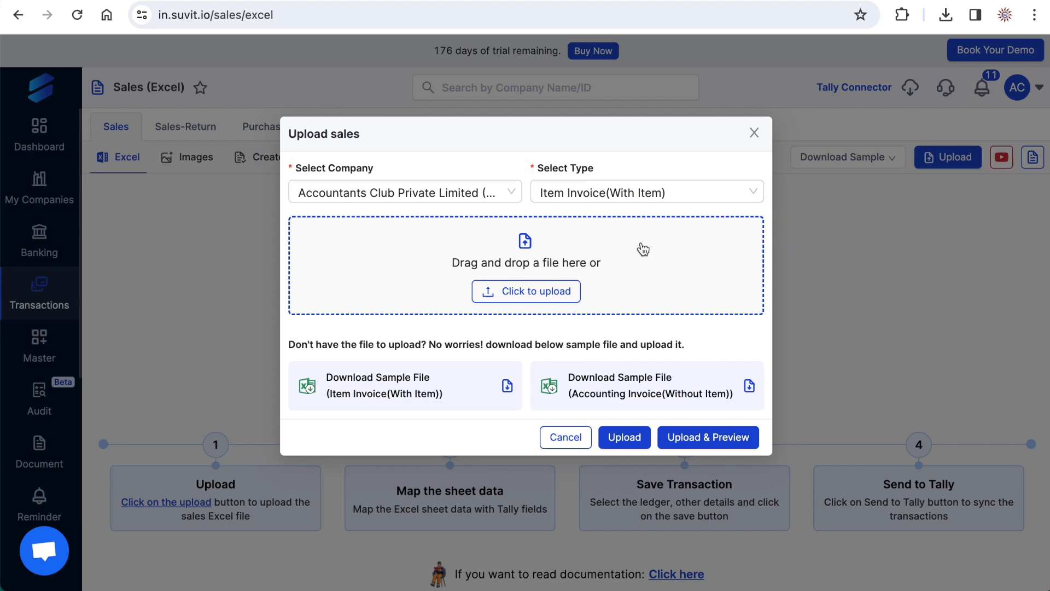
# - Attach Sales-May.xlsx from the Suvit folder and upload it
pyautogui.click(536, 292)
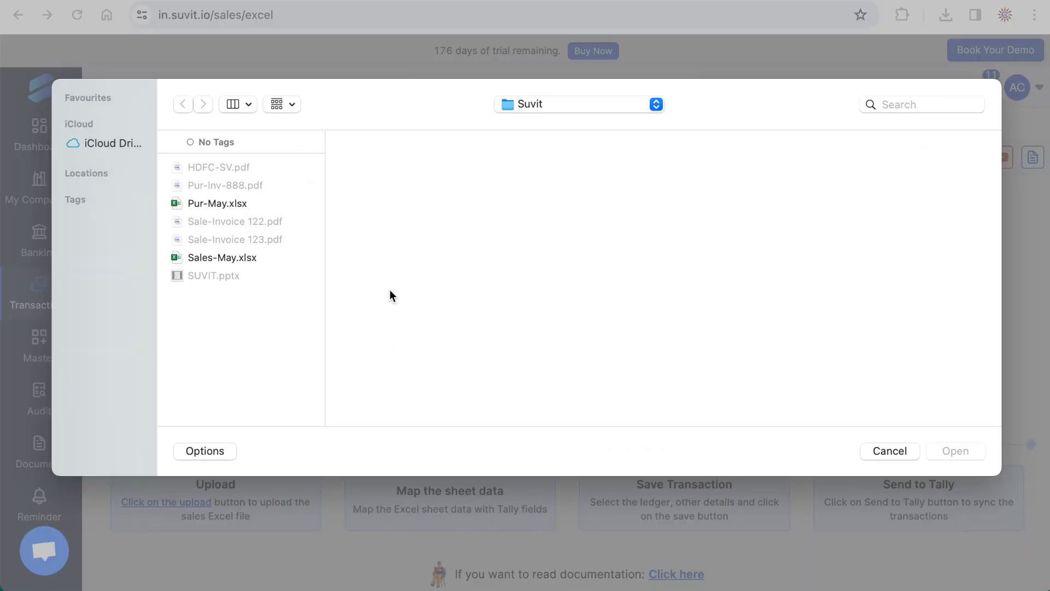
pyautogui.click(208, 258)
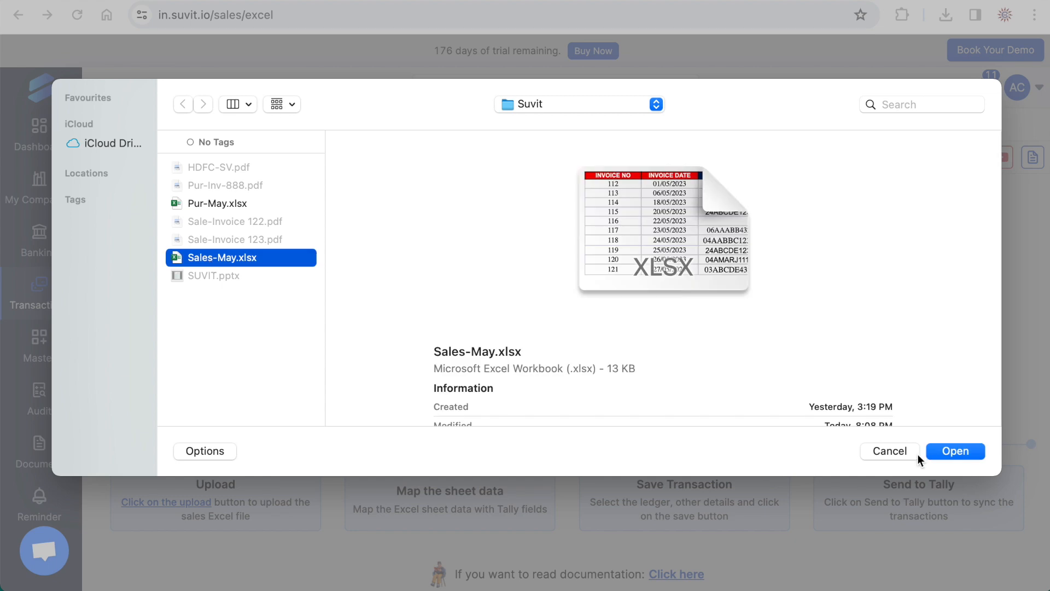
pyautogui.click(951, 451)
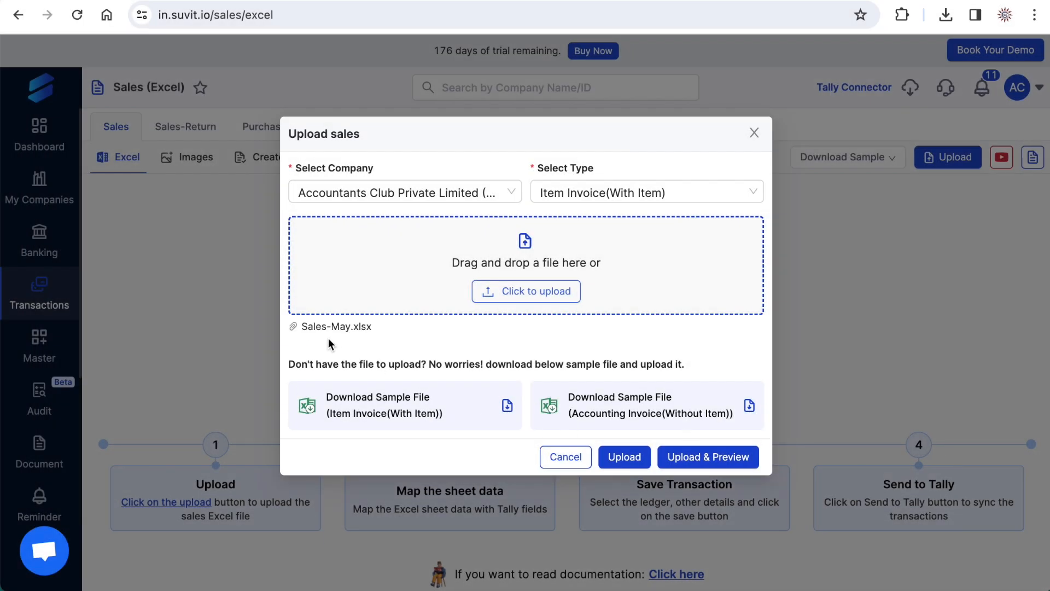
pyautogui.click(624, 457)
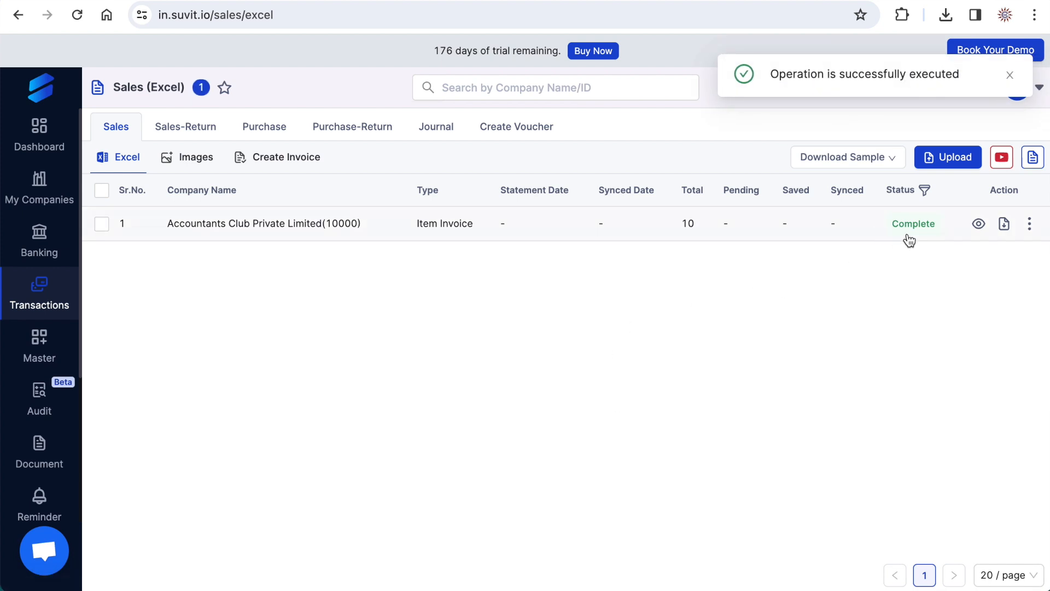
# - Review the uploaded sales file's field mapping, keeping INVOICE NO mapped to Reference No, and proceed to GST mapping
pyautogui.click(308, 228)
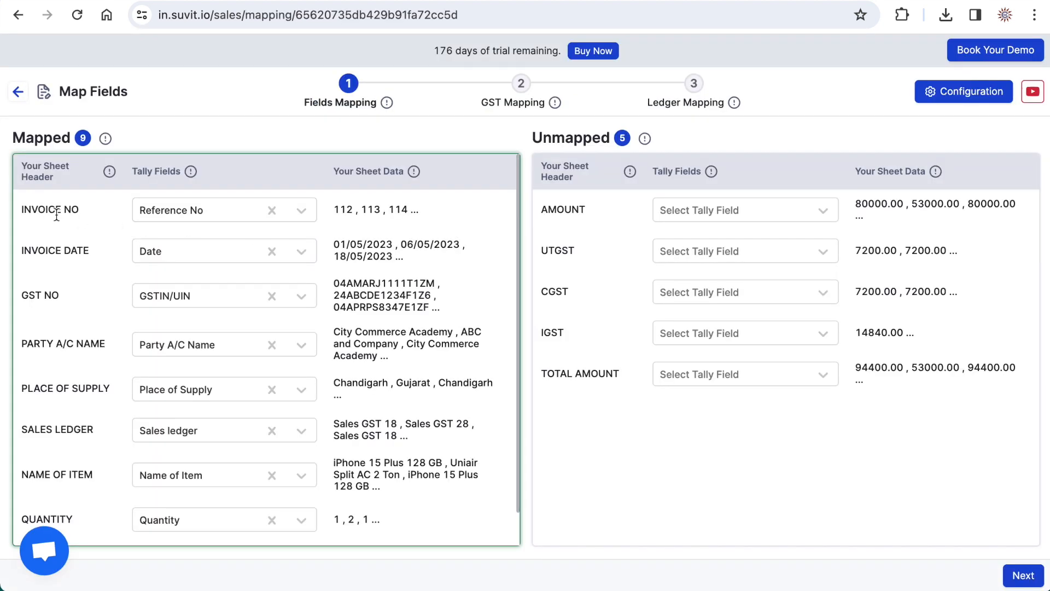
pyautogui.moveTo(21, 162); pyautogui.dragTo(63, 181)
pyautogui.click(165, 172)
pyautogui.click(211, 211)
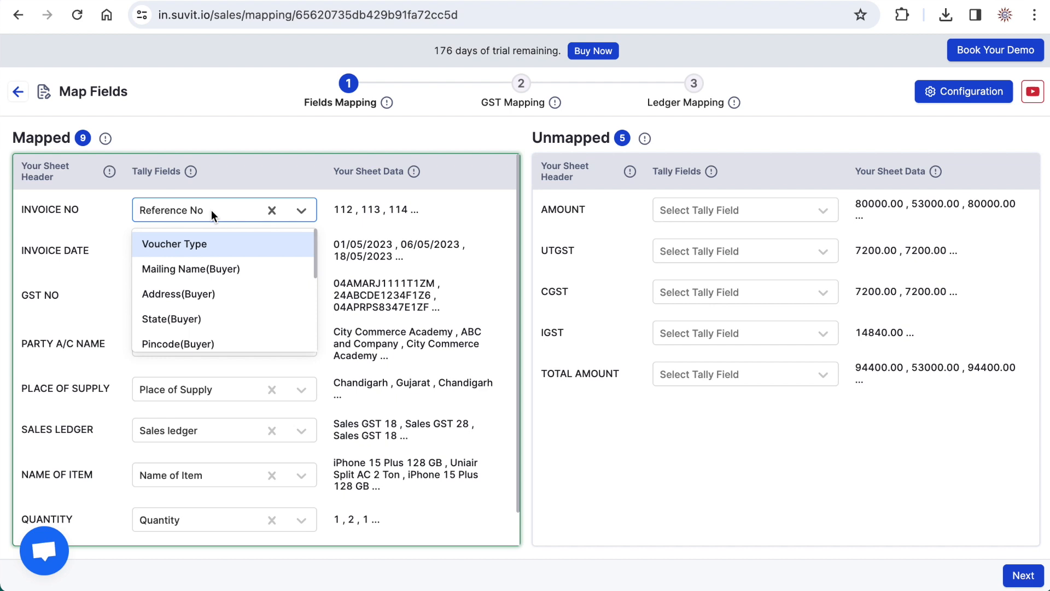
pyautogui.click(211, 210)
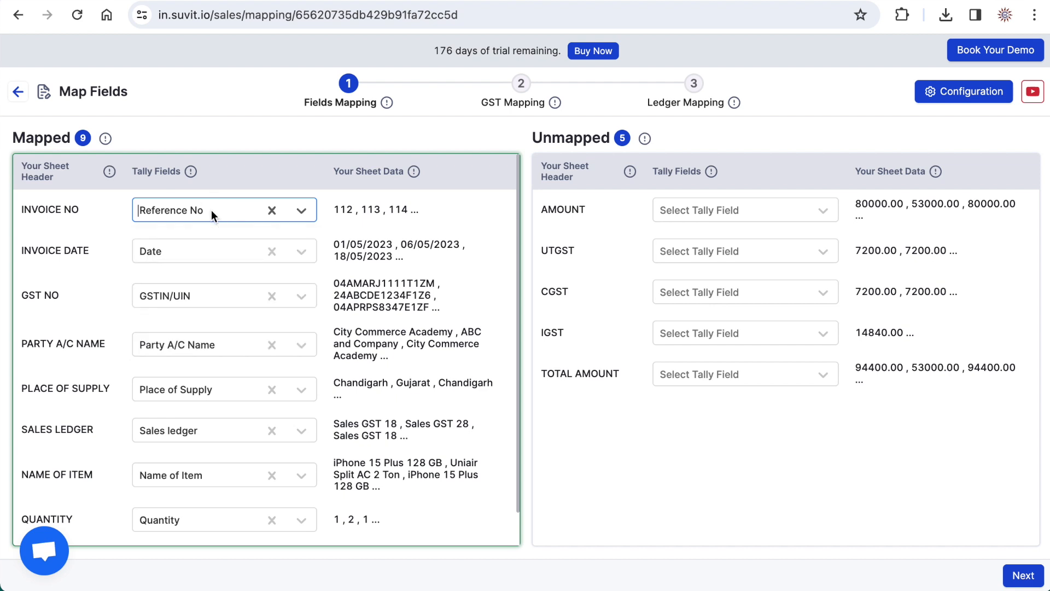
pyautogui.click(211, 210)
pyautogui.click(23, 208)
pyautogui.moveTo(23, 208); pyautogui.dragTo(81, 212)
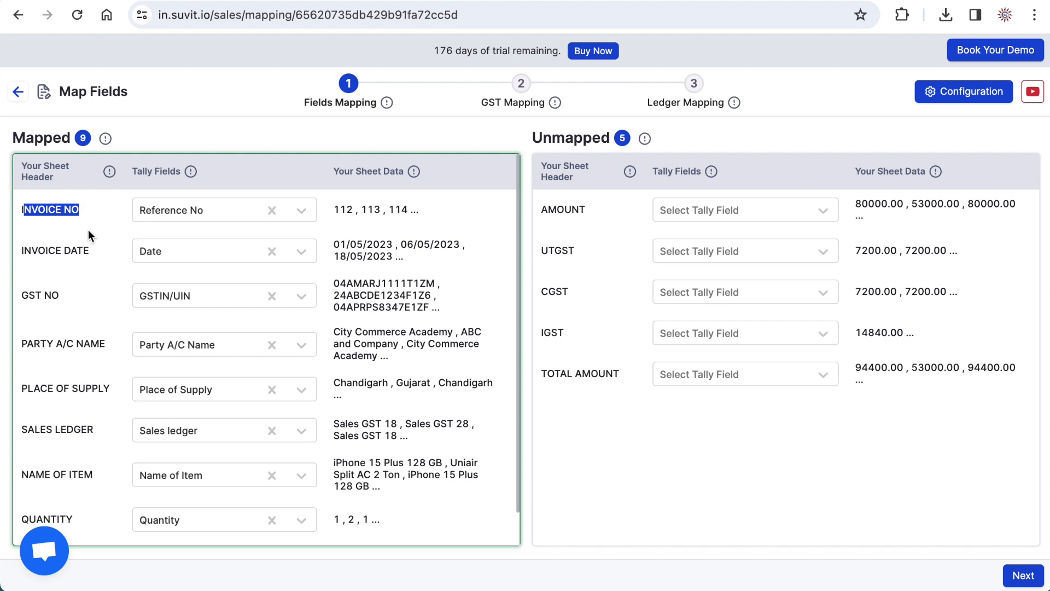
pyautogui.click(88, 230)
pyautogui.click(211, 210)
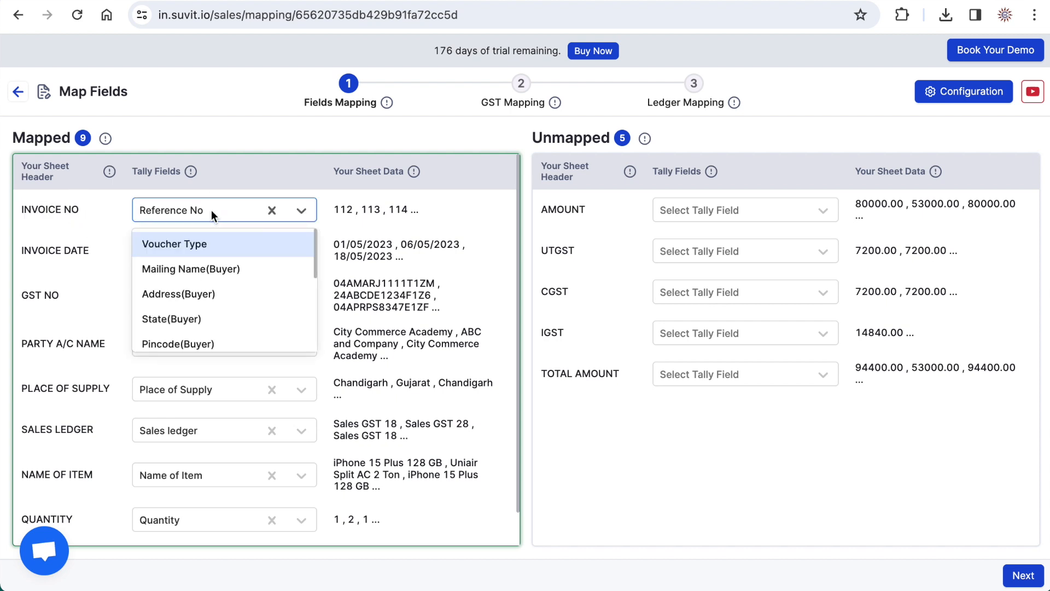
pyautogui.click(211, 210)
pyautogui.click(66, 261)
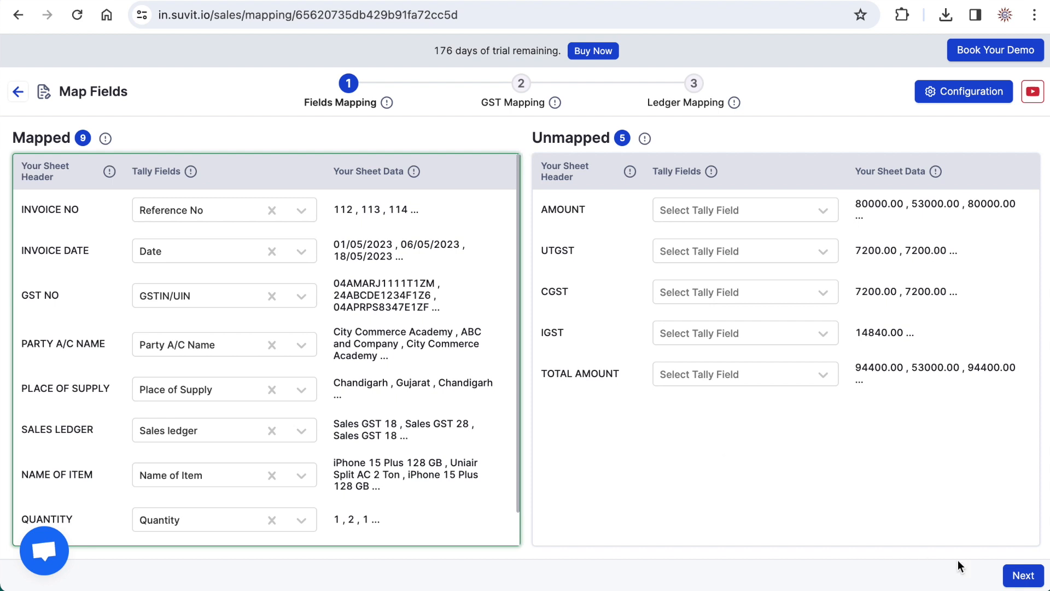
pyautogui.click(1018, 578)
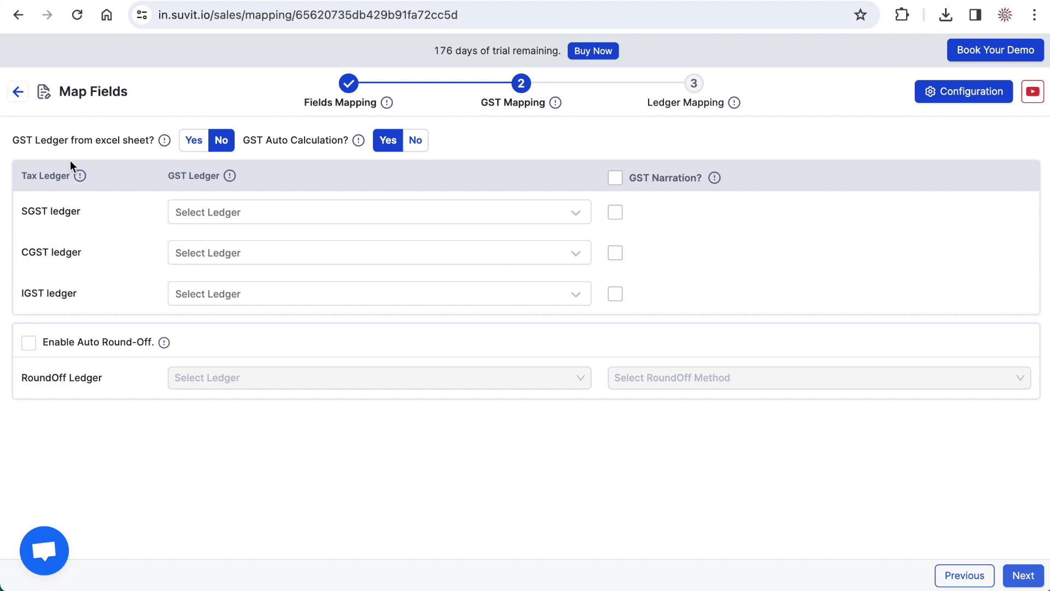
# - Preview the alternative settings for GST Ledger from excel sheet and GST Auto Calculation, returning them to No and Yes
pyautogui.click(192, 144)
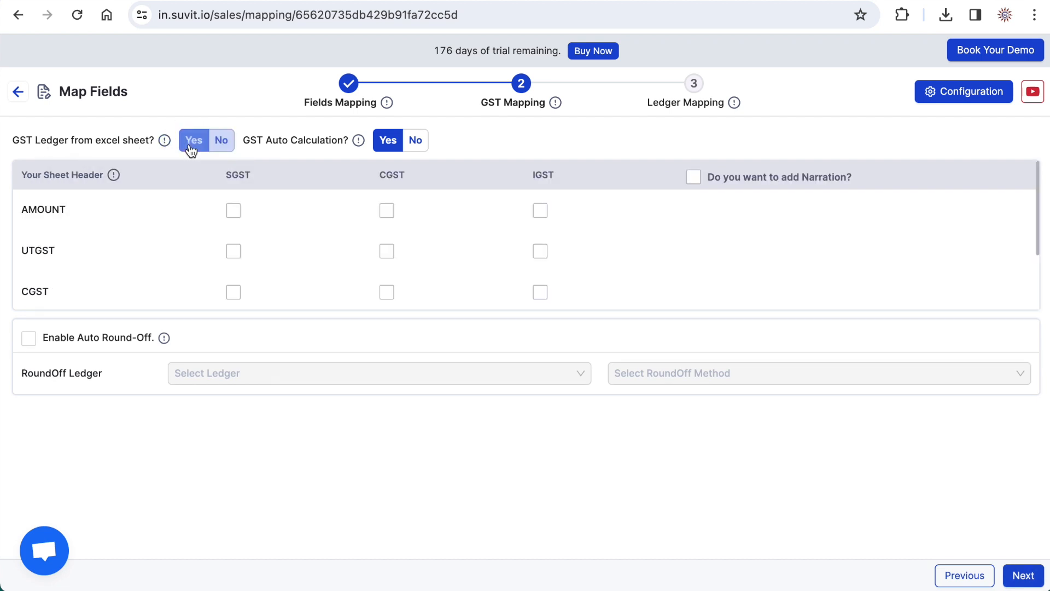
pyautogui.click(221, 143)
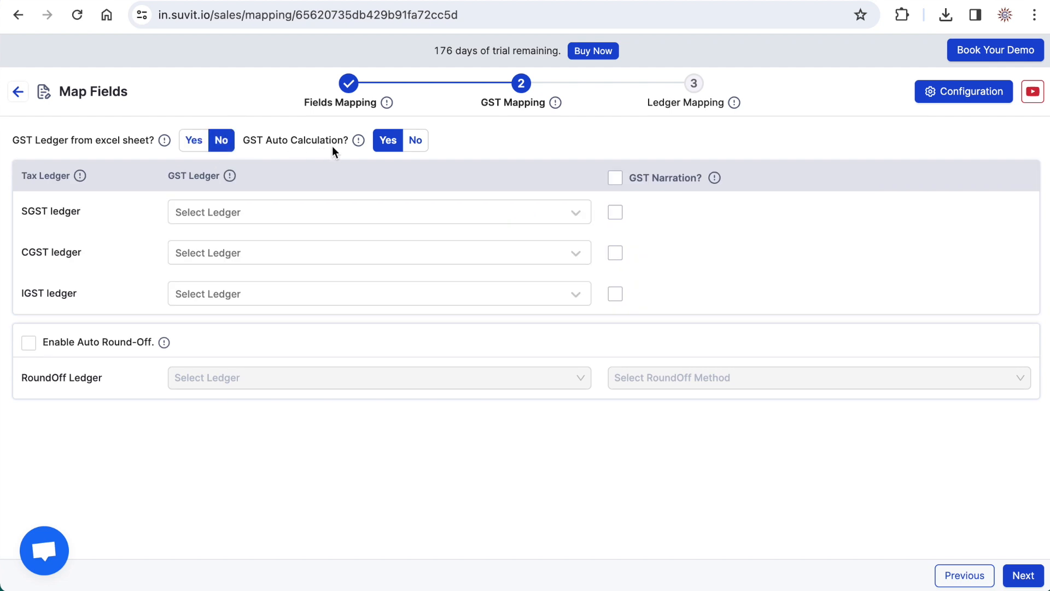
pyautogui.click(414, 141)
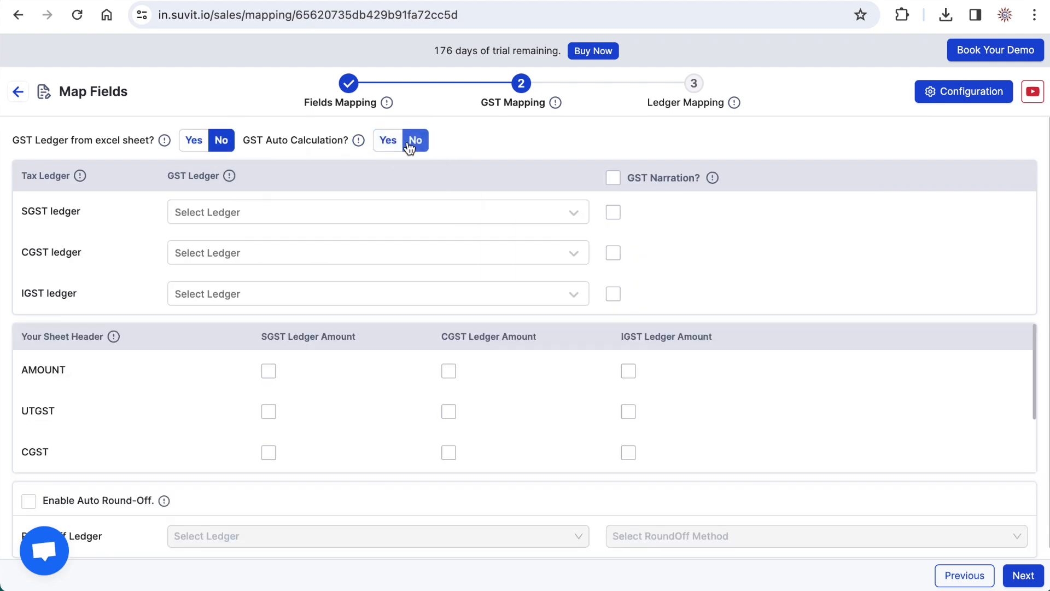
pyautogui.click(386, 143)
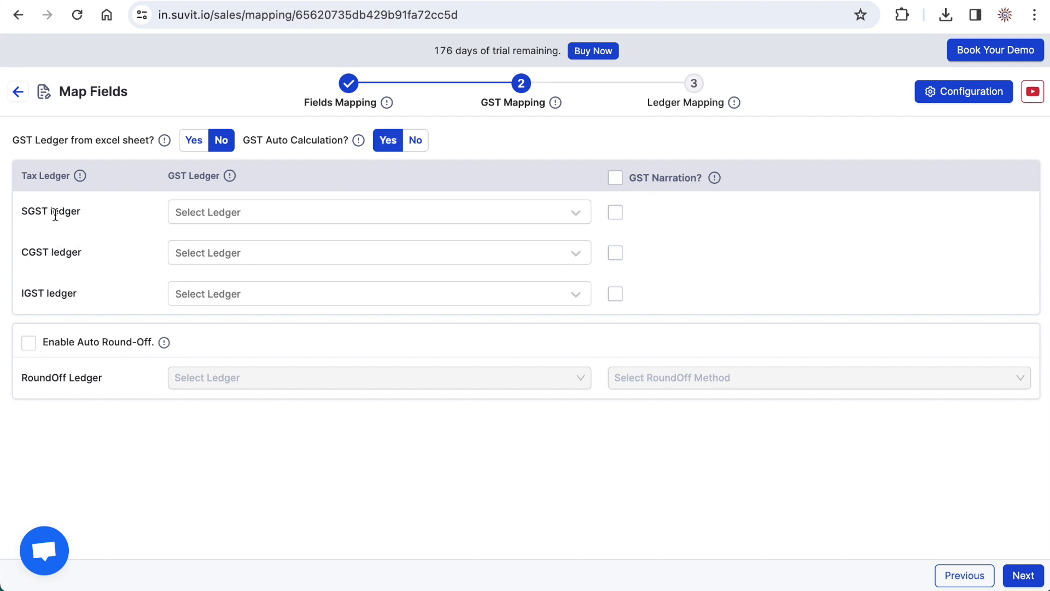
# - Map the SGST ledger to UTGST A/c, the CGST ledger to CGST A/c and the IGST ledger to IGST A/c
pyautogui.click(576, 213)
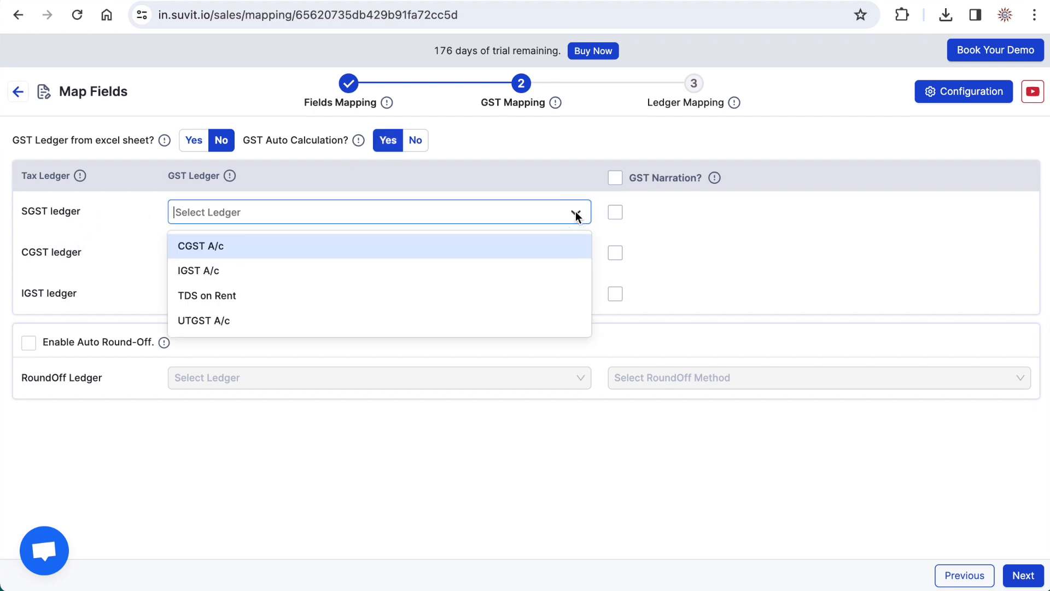
pyautogui.click(314, 319)
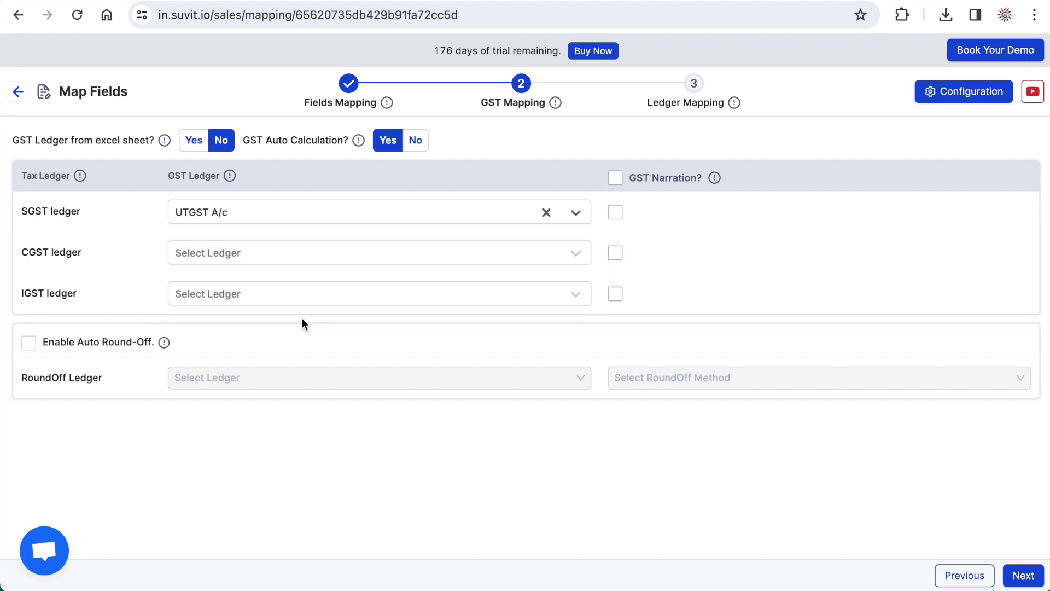
pyautogui.click(492, 250)
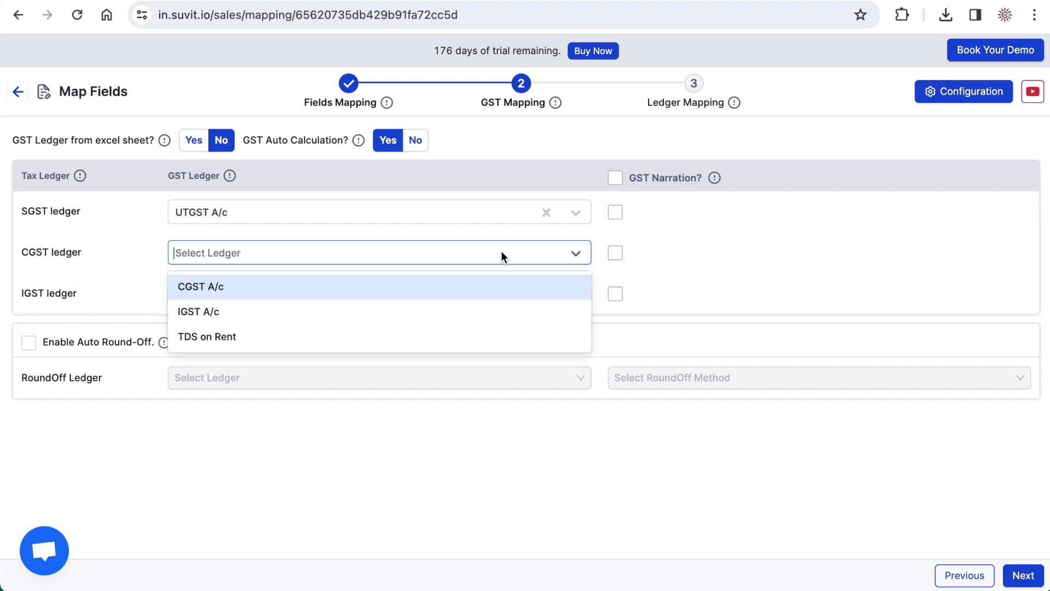
pyautogui.click(379, 290)
pyautogui.click(263, 295)
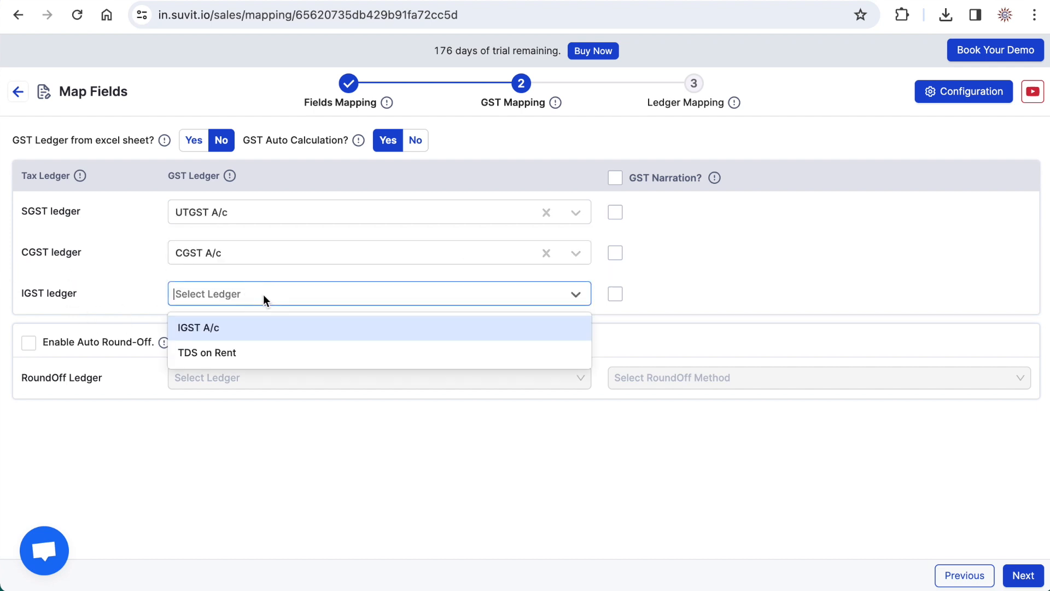
pyautogui.click(229, 340)
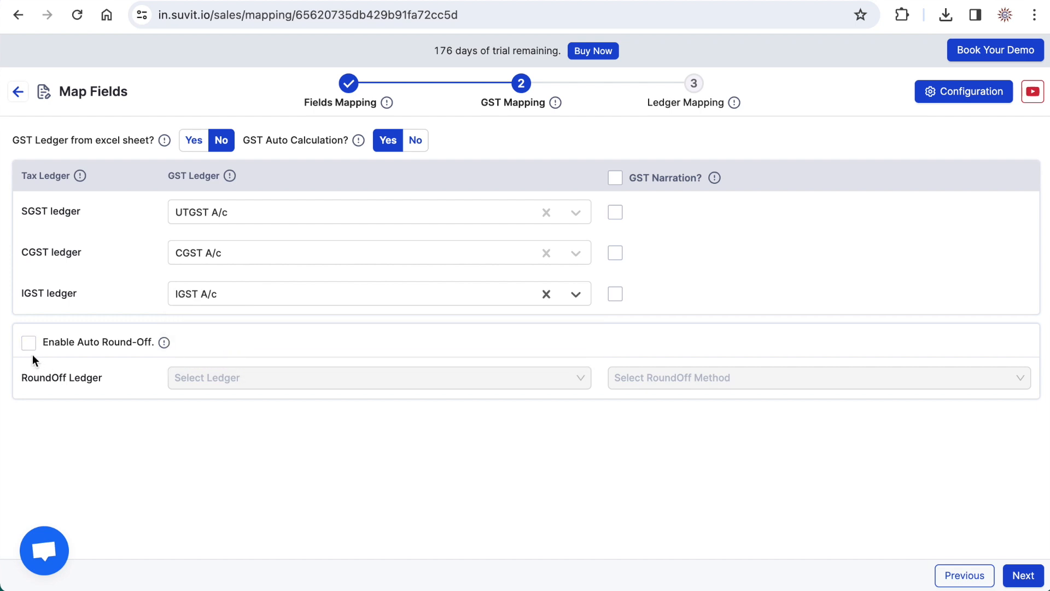
# - Proceed through ledger mapping without assigning ledgers, save the mapping, and dismiss the missing ledgers and items notice
pyautogui.click(1016, 576)
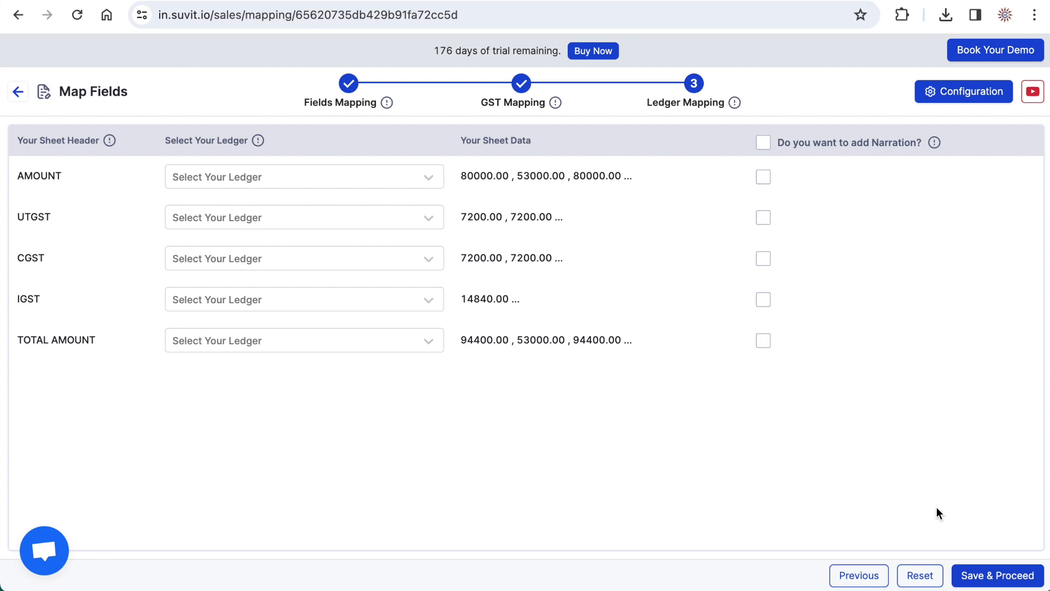
pyautogui.click(994, 576)
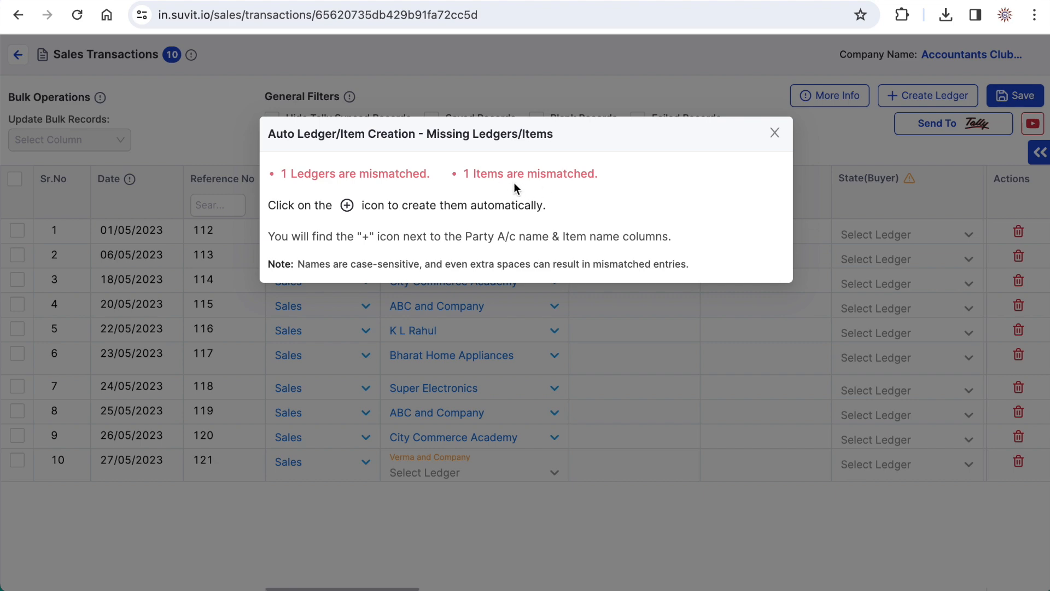
pyautogui.click(774, 134)
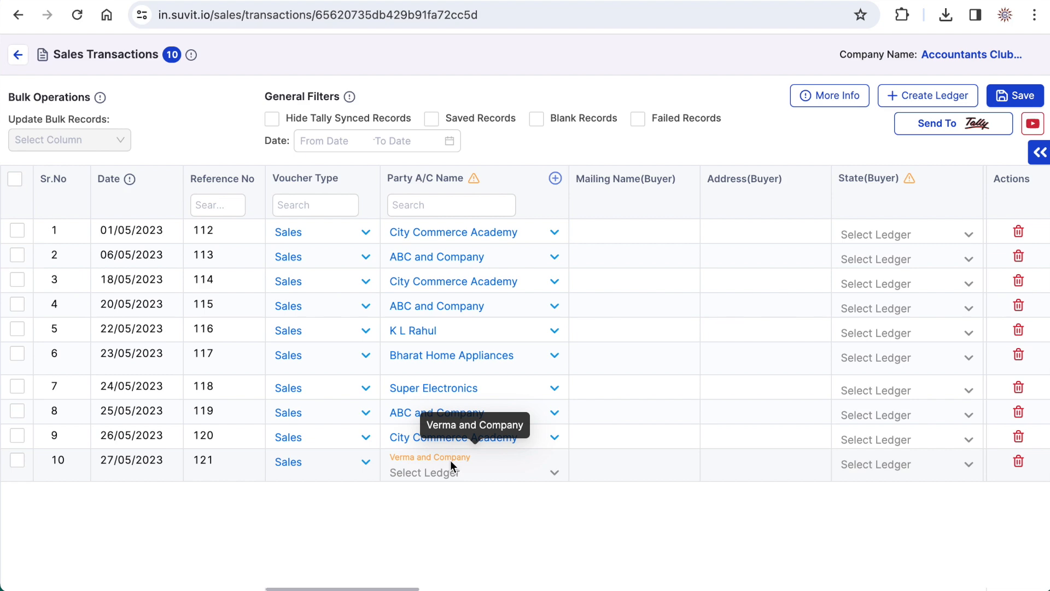
# - Review the sales transactions across the Party A/C Name, Place of Supply, Item Name and Quantity columns for mismatched entries
pyautogui.hscroll(10, 677, 387)
pyautogui.hscroll(12, 677, 386)
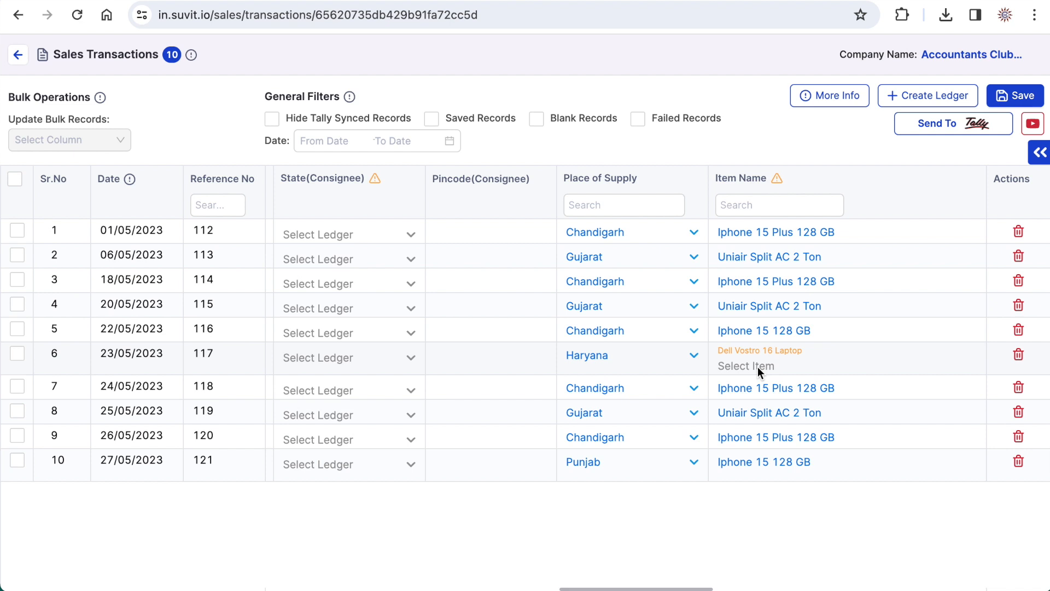
pyautogui.hscroll(8, 757, 367)
pyautogui.hscroll(2, 757, 366)
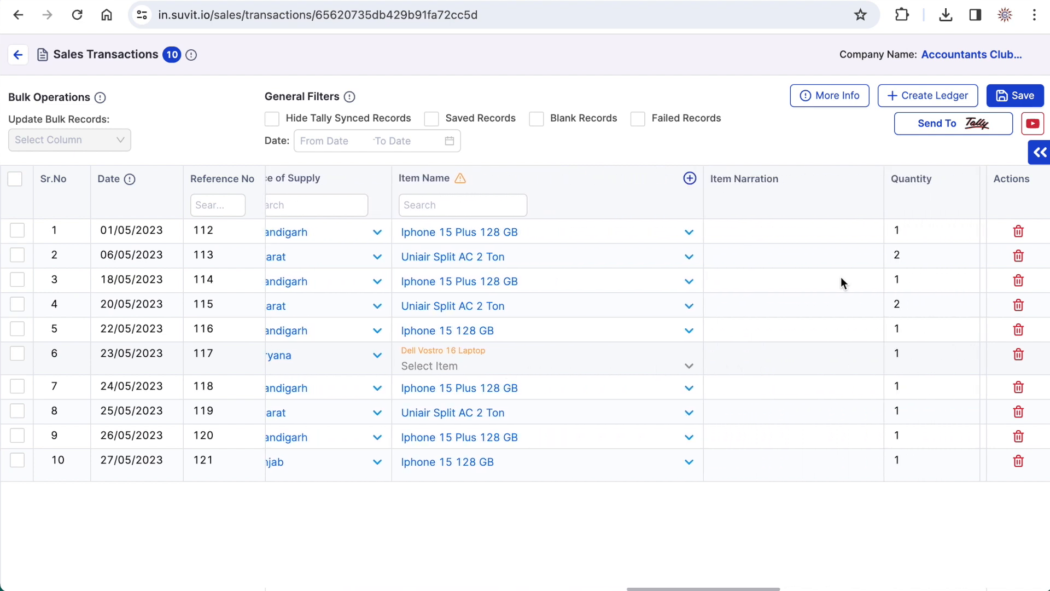
# - Reopen the mapping of the sales transactions for changes and open its field configuration
pyautogui.click(1038, 157)
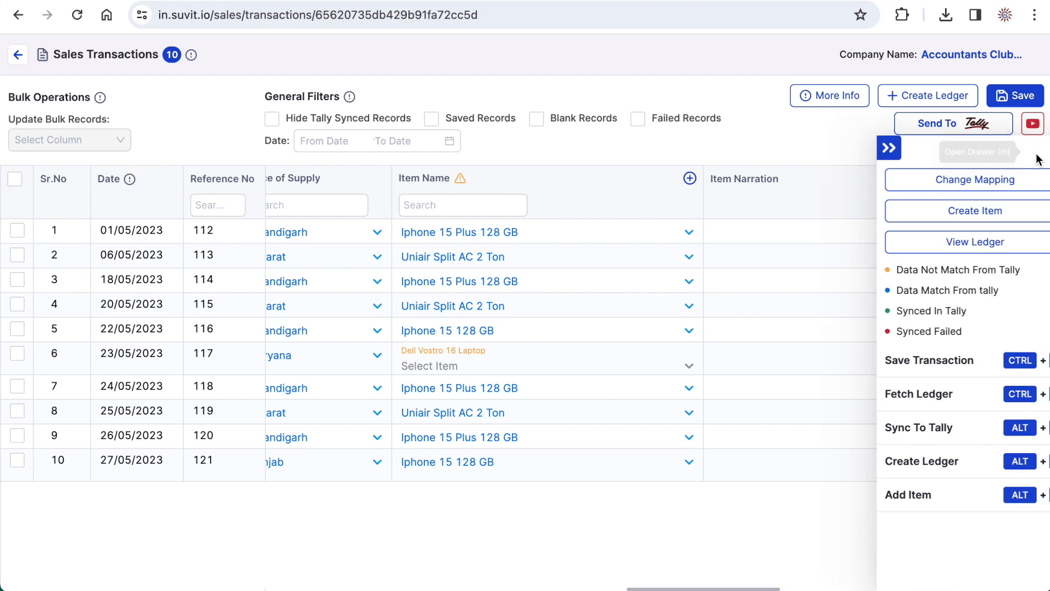
pyautogui.click(979, 181)
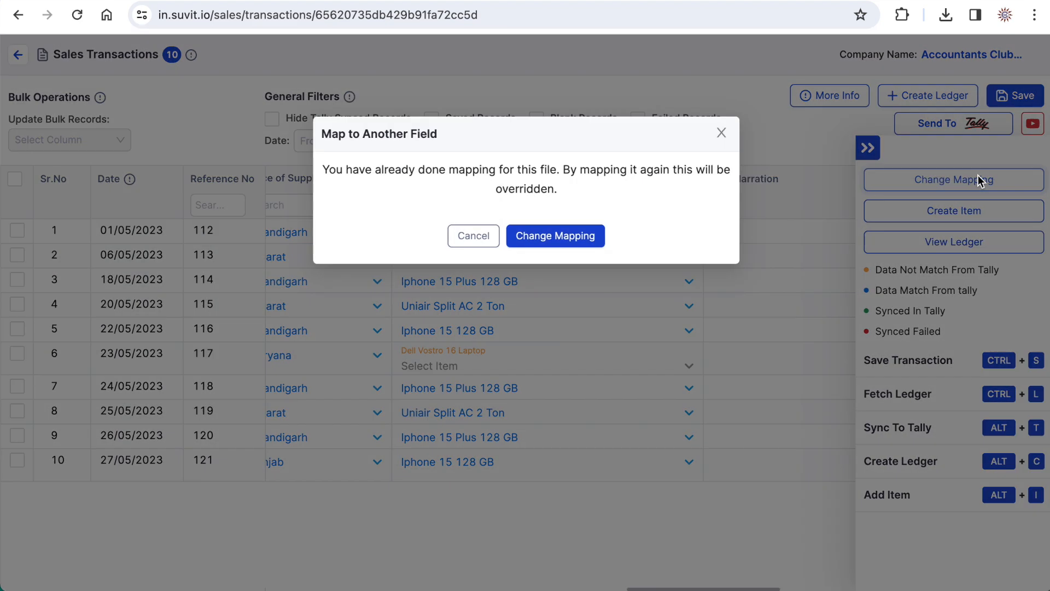
pyautogui.click(556, 236)
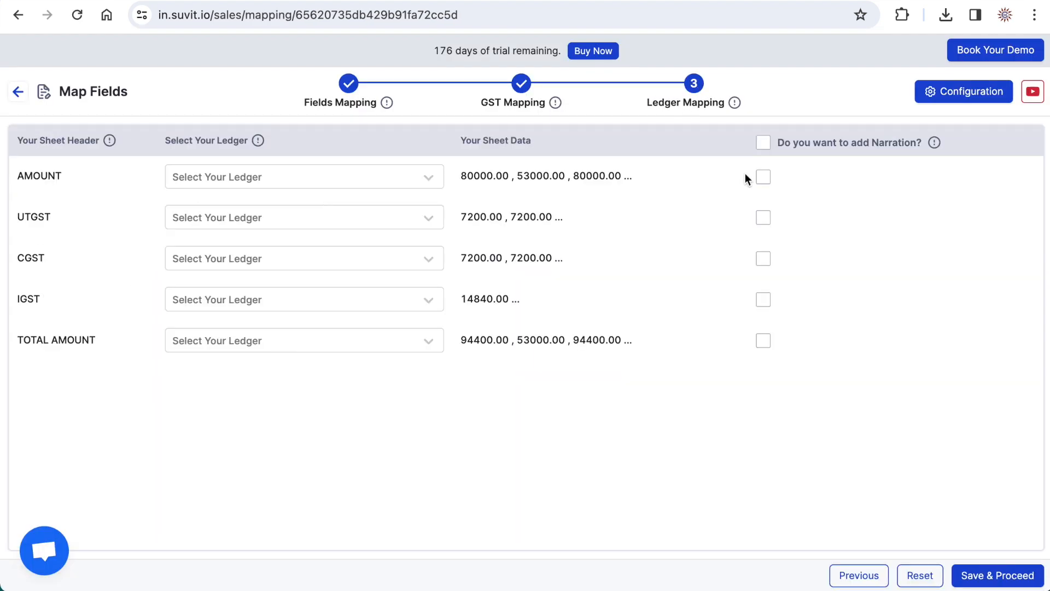
pyautogui.click(953, 97)
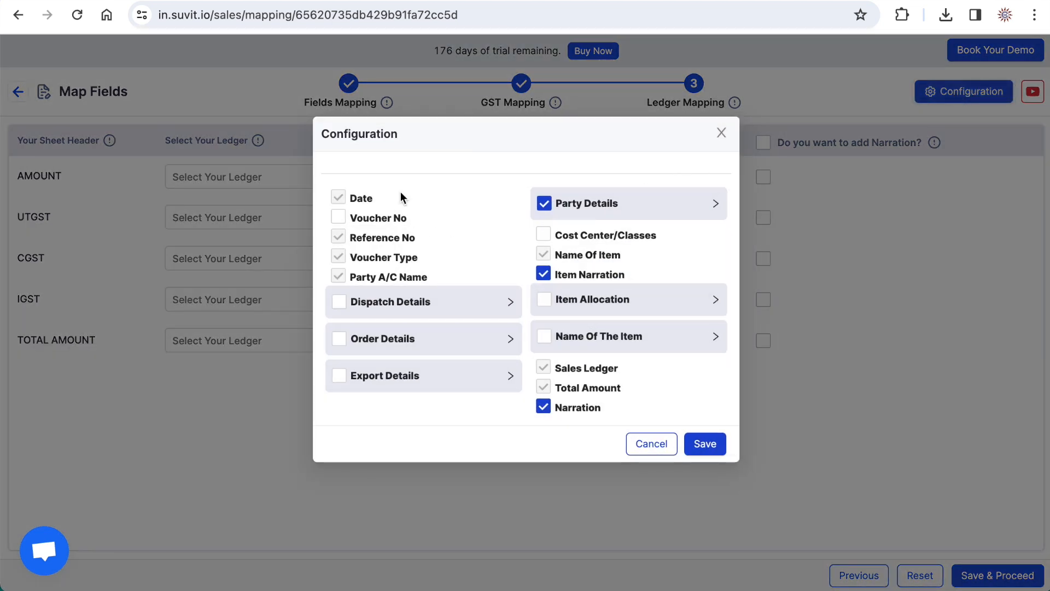
# - Enable the Voucher No field in the configuration and look through the Dispatch Details options without selecting any
pyautogui.click(338, 217)
pyautogui.click(401, 307)
pyautogui.click(349, 371)
pyautogui.click(349, 392)
pyautogui.click(350, 391)
pyautogui.click(350, 371)
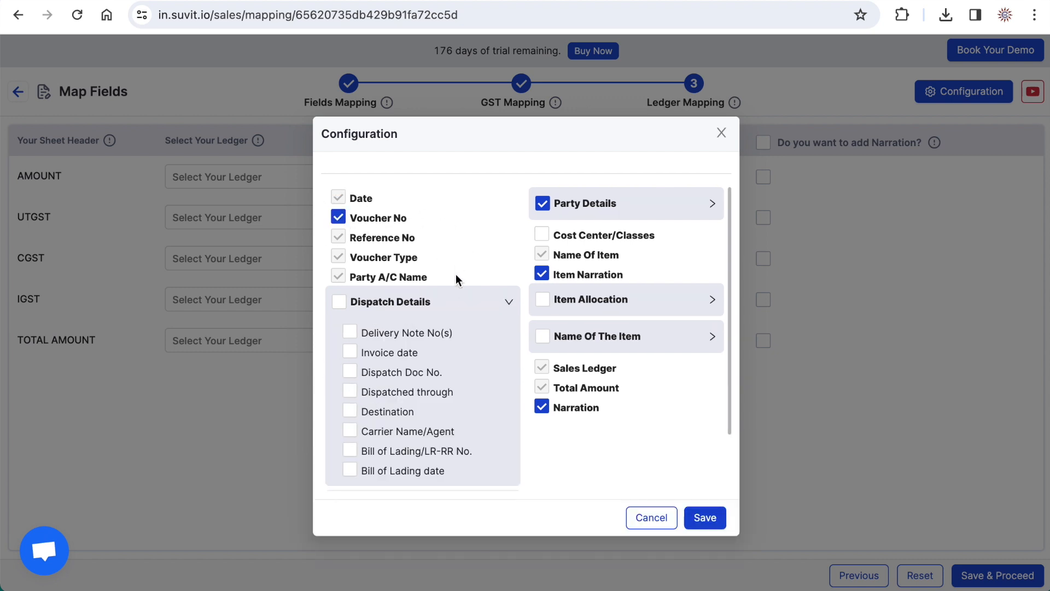
pyautogui.click(507, 306)
# - Check the Name Of The Item, Order Details and Export Details groups without enabling them, and save the configuration
pyautogui.click(609, 336)
pyautogui.click(610, 336)
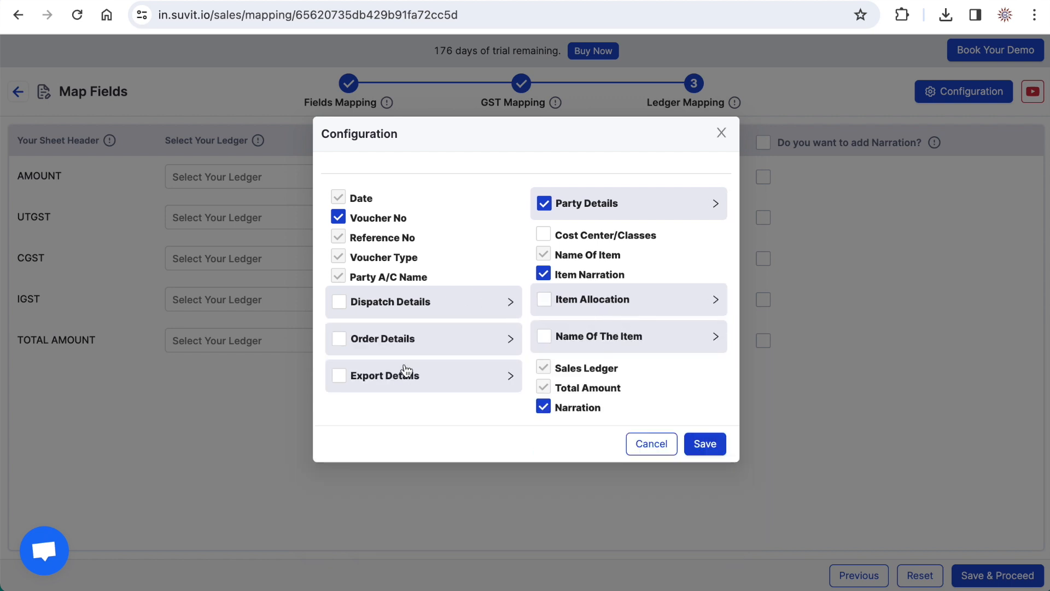
pyautogui.click(394, 341)
pyautogui.click(394, 340)
pyautogui.click(398, 376)
pyautogui.click(398, 378)
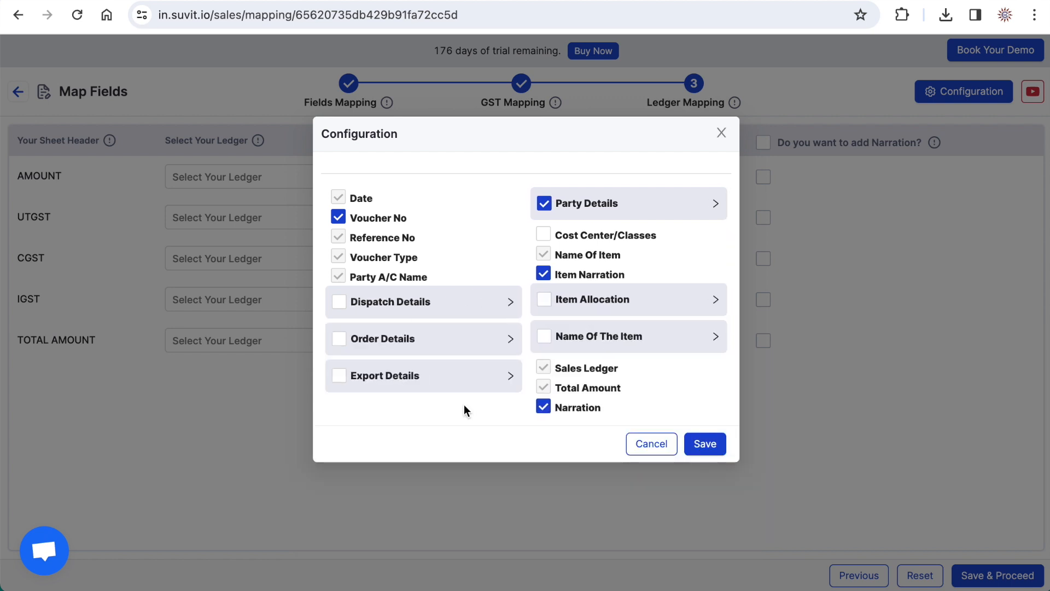
pyautogui.click(706, 445)
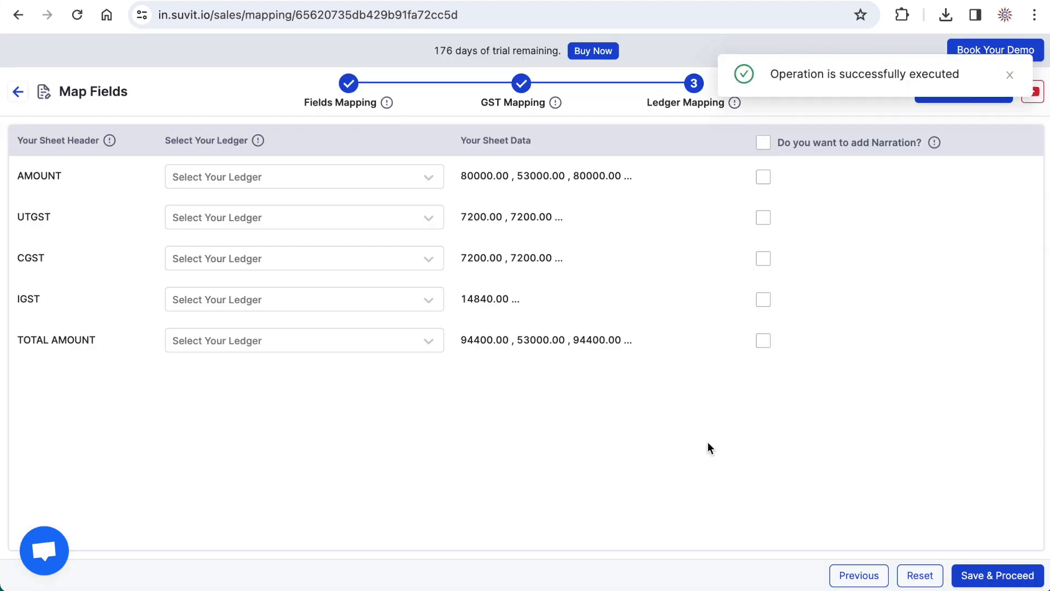
pyautogui.click(1010, 74)
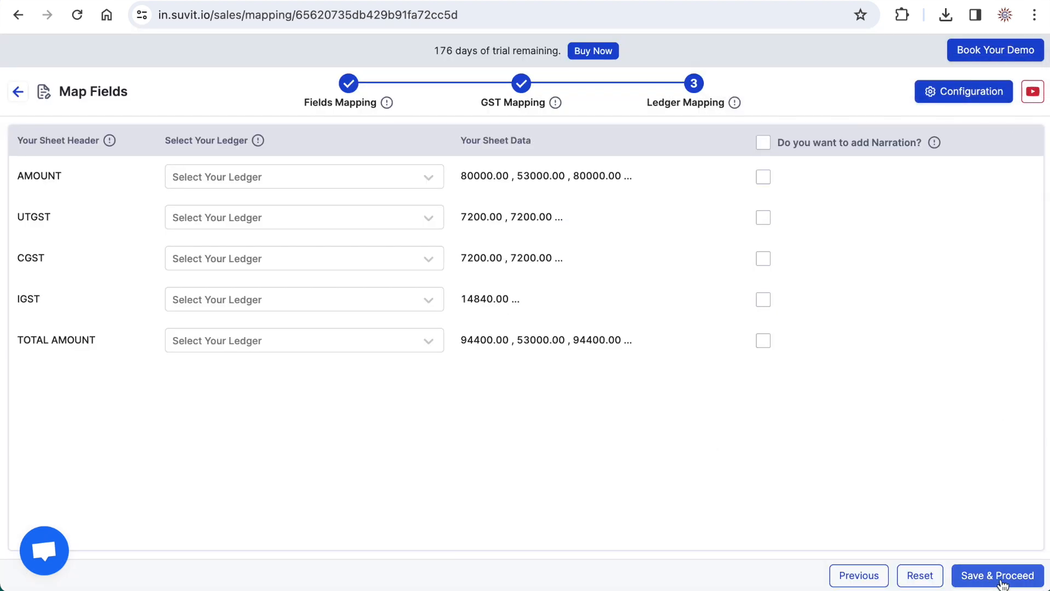
# - Revisit the GST mapping, save the mapping from Ledger Mapping, and dismiss the missing ledgers and items notice
pyautogui.click(344, 104)
pyautogui.click(519, 105)
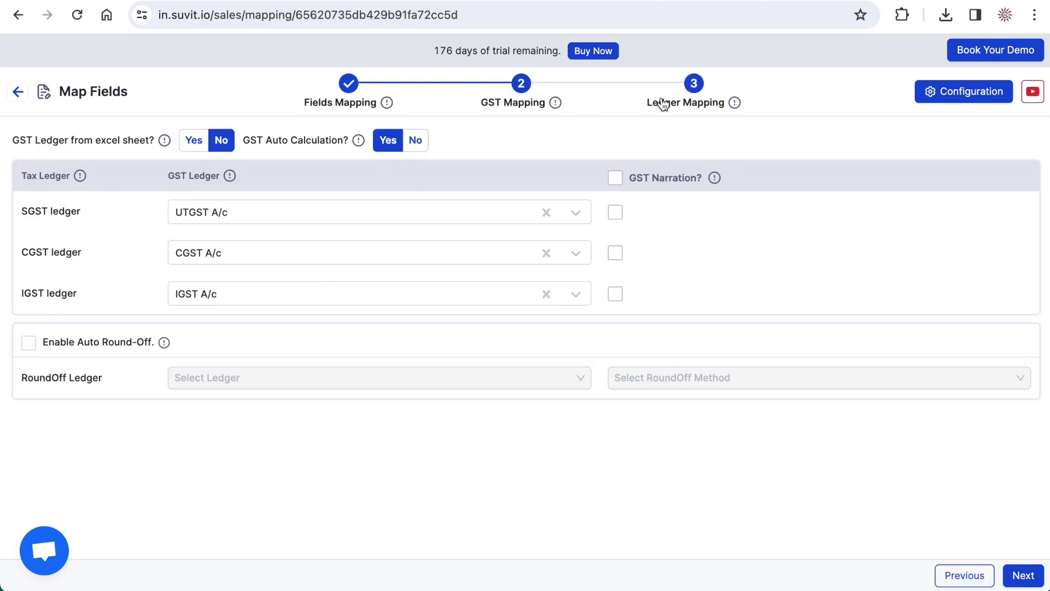
pyautogui.click(651, 104)
pyautogui.click(994, 575)
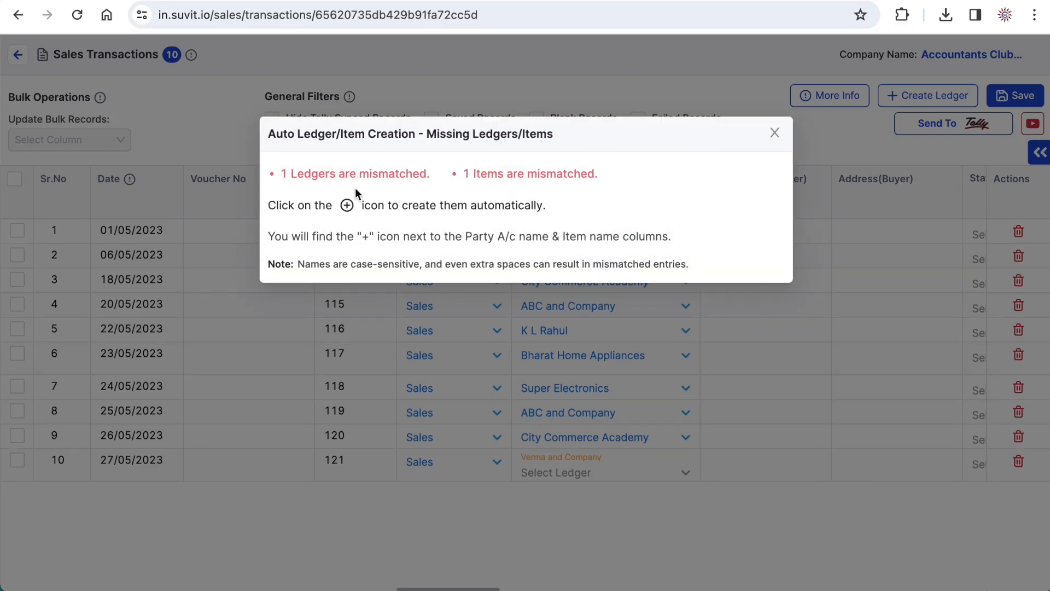
pyautogui.click(775, 133)
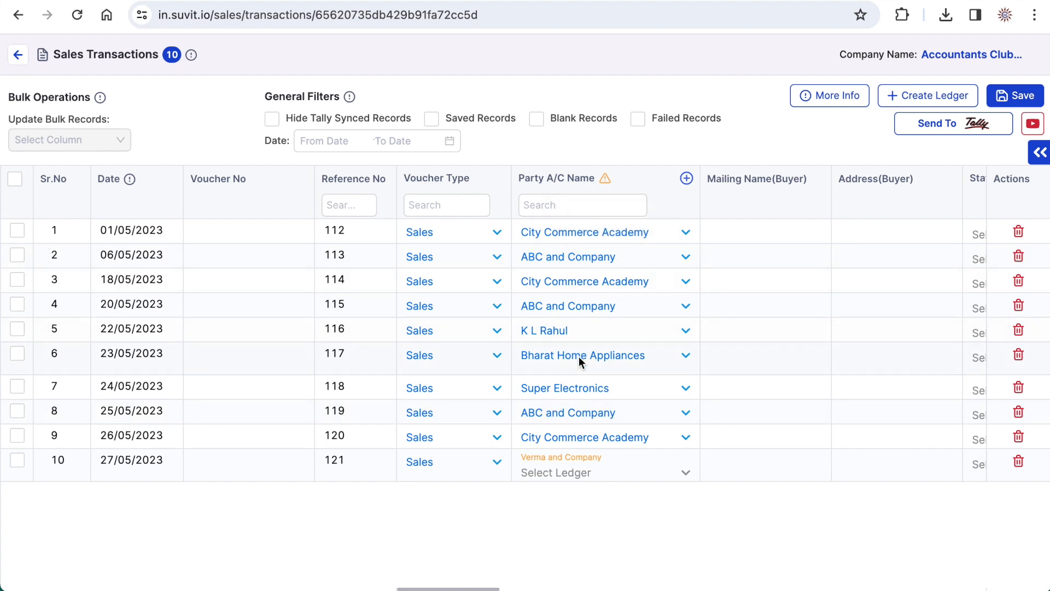
# - Assign Dell Vostro 16 Inch Laptop to the mismatched item name in the sixth sales transaction
pyautogui.hscroll(10, 802, 401)
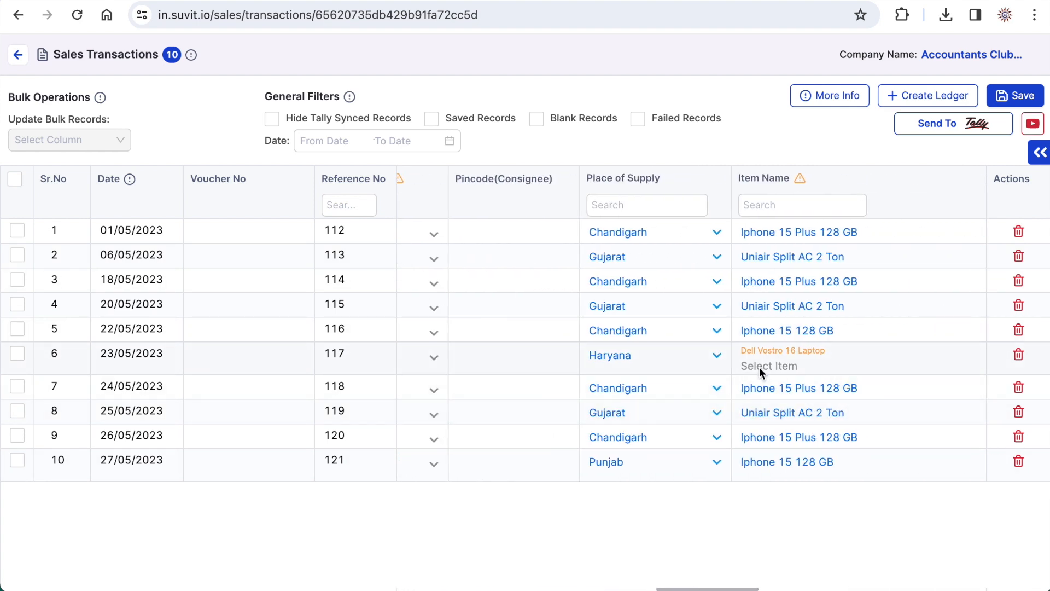
pyautogui.click(776, 365)
pyautogui.write('DE')
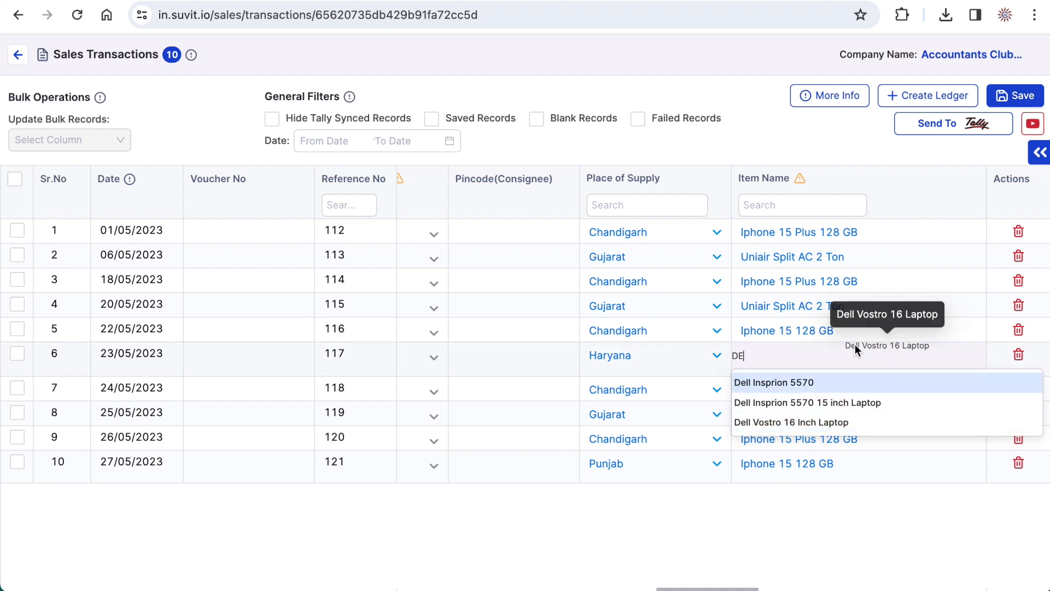
pyautogui.click(819, 425)
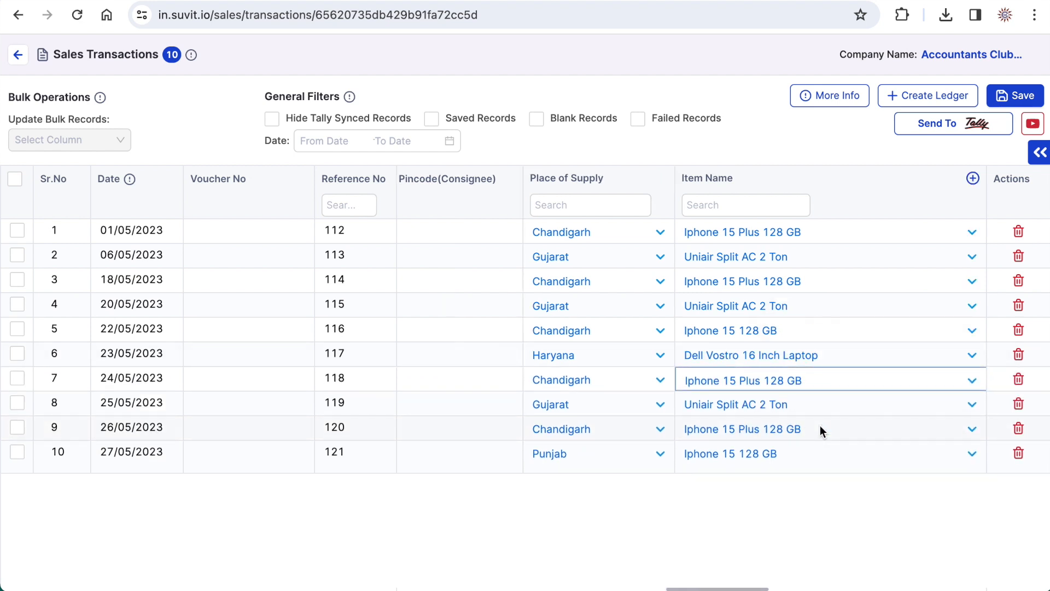
# - Search the ledgers for "VE" in the unmatched Party A/C Name of the tenth transaction and clear the search
pyautogui.hscroll(-5, 565, 425)
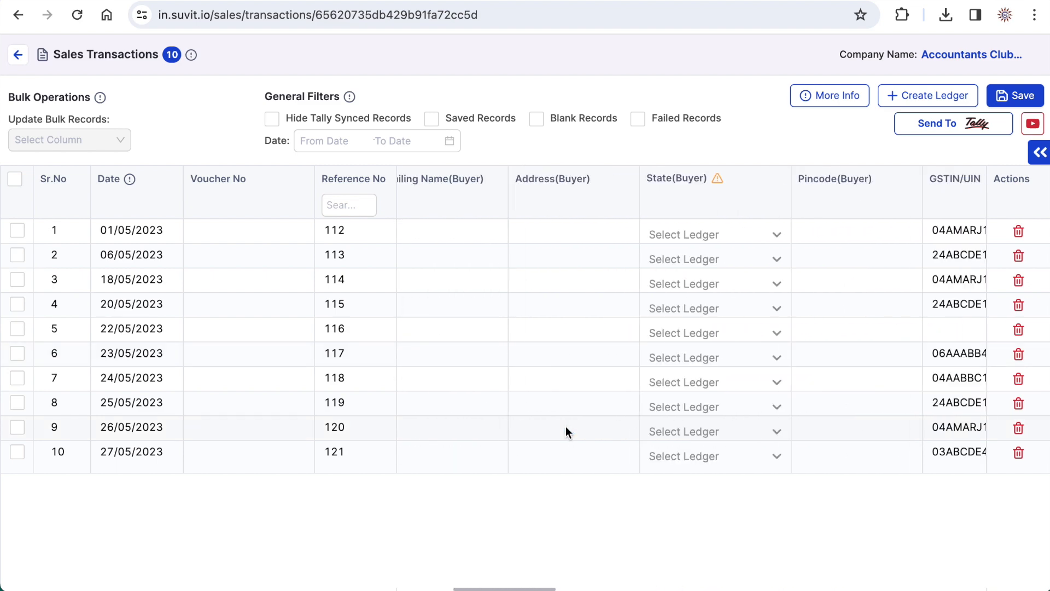
pyautogui.hscroll(-5, 565, 426)
pyautogui.click(540, 450)
pyautogui.write('VE')
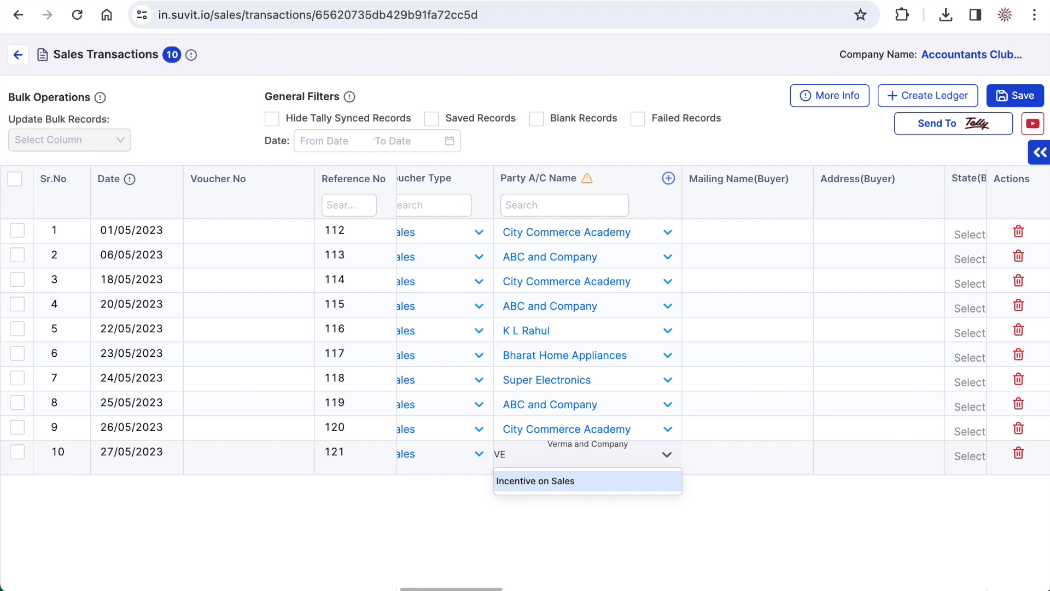
pyautogui.press('BackSpace')
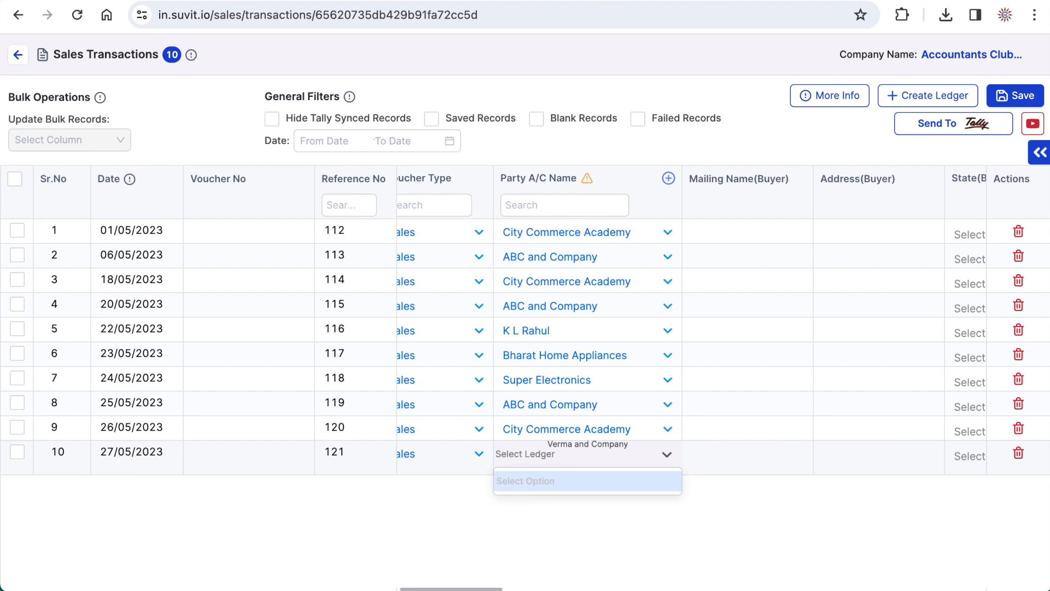
# - Start a new ledger with the party's GSTIN, the name Verma and Company, the Sundry Debtors type and its Bill by Bill setting
pyautogui.click(923, 98)
pyautogui.write('03ABCDE4321F1Z8')
pyautogui.click(232, 272)
pyautogui.write('Verma and Company')
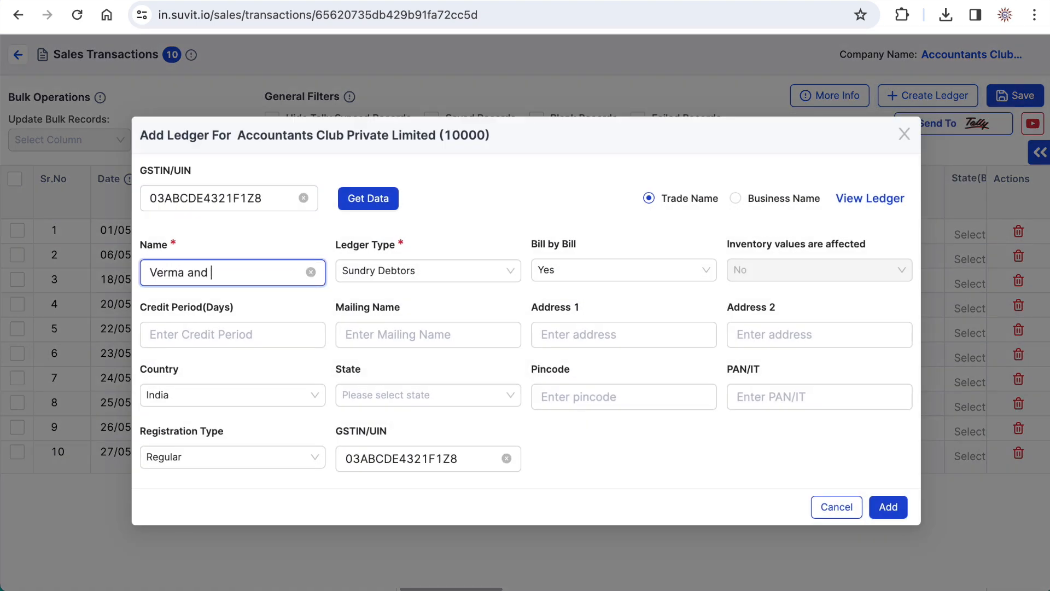
pyautogui.click(385, 274)
pyautogui.click(552, 271)
pyautogui.click(542, 310)
# - Fill in the new ledger's address, state and pincode and add the ledger
pyautogui.click(575, 336)
pyautogui.write('Mohali')
pyautogui.click(209, 396)
pyautogui.click(385, 396)
pyautogui.click(383, 425)
pyautogui.click(559, 400)
pyautogui.write('160058')
pyautogui.click(893, 509)
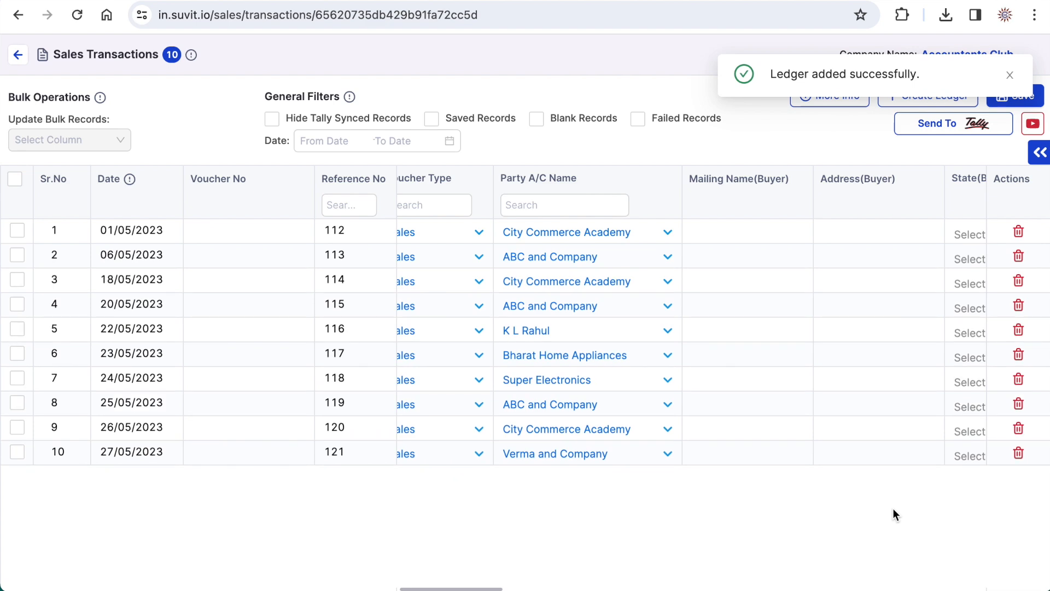
# - Select all sales transactions, save them, and push the entries to Tally
pyautogui.hscroll(20, 821, 354)
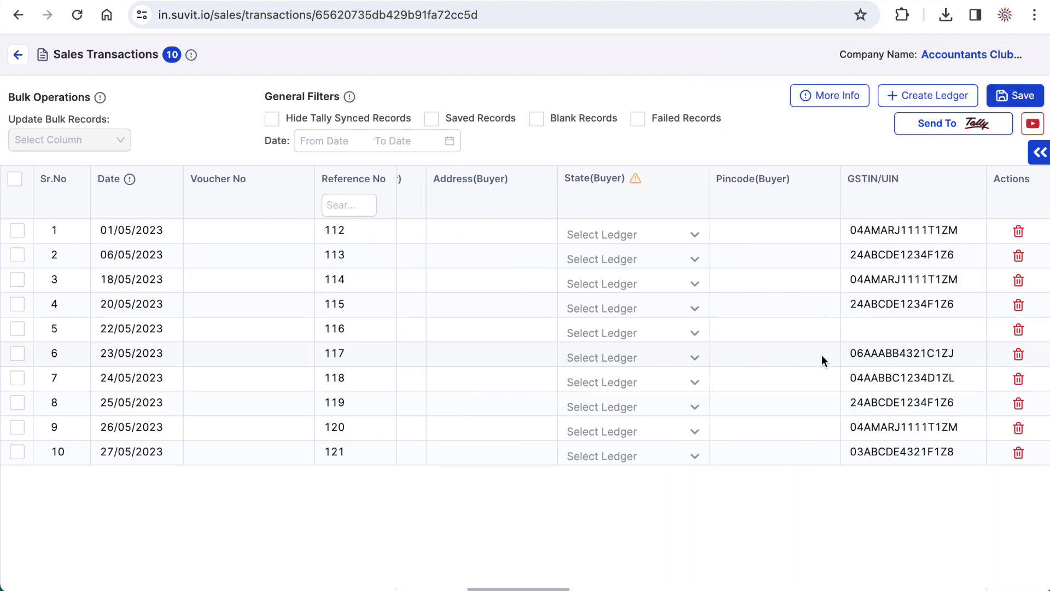
pyautogui.hscroll(-10, 227, 262)
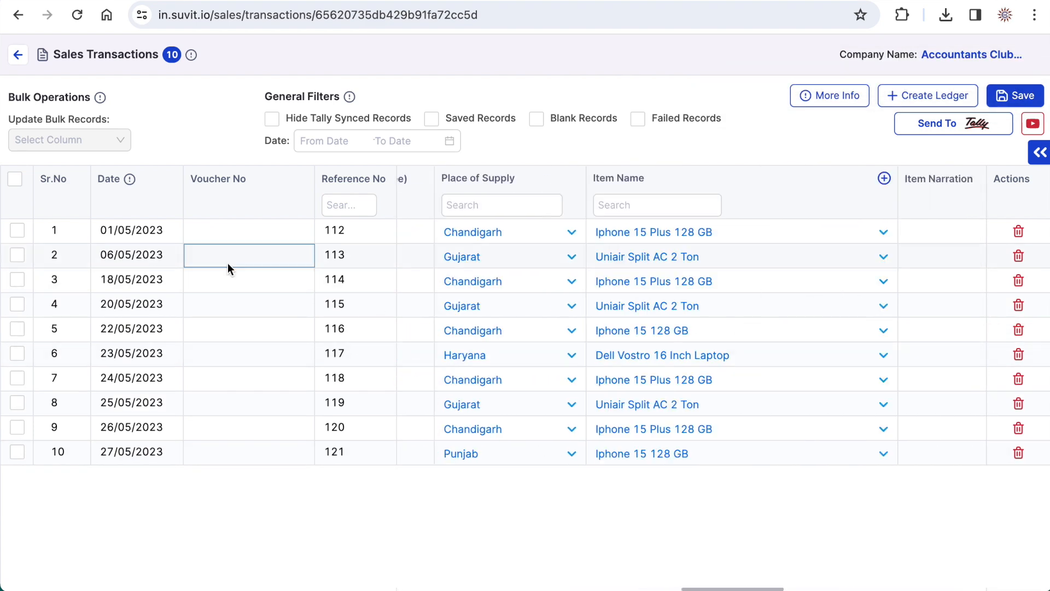
pyautogui.click(14, 179)
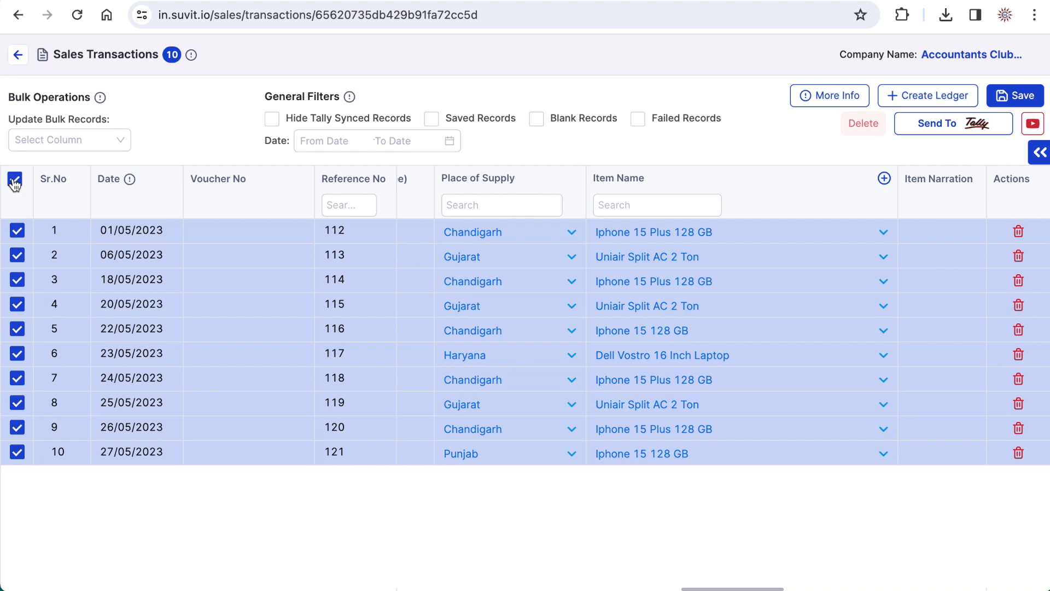
pyautogui.click(1022, 98)
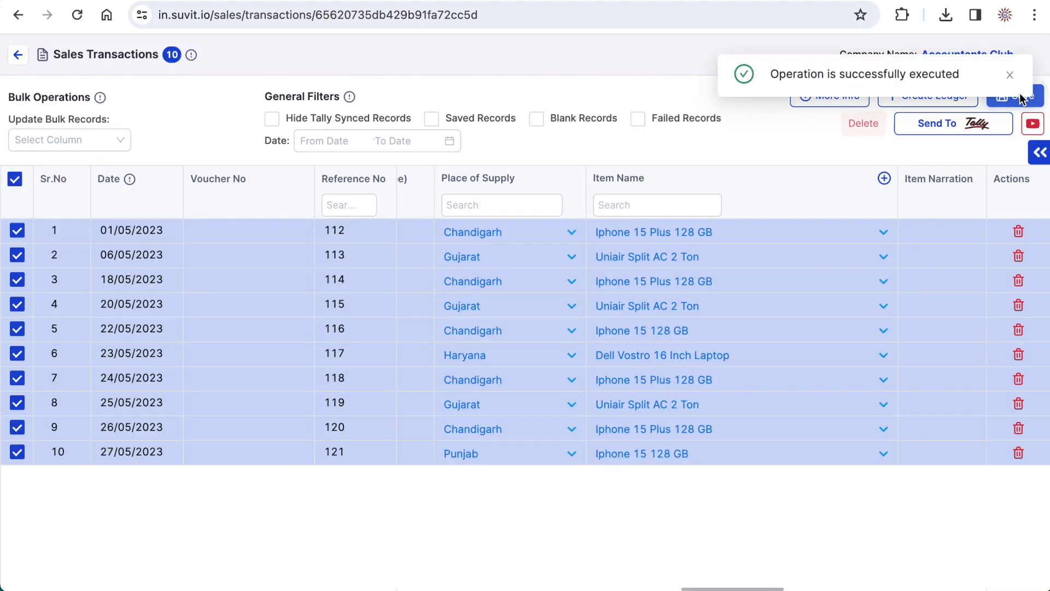
pyautogui.click(944, 130)
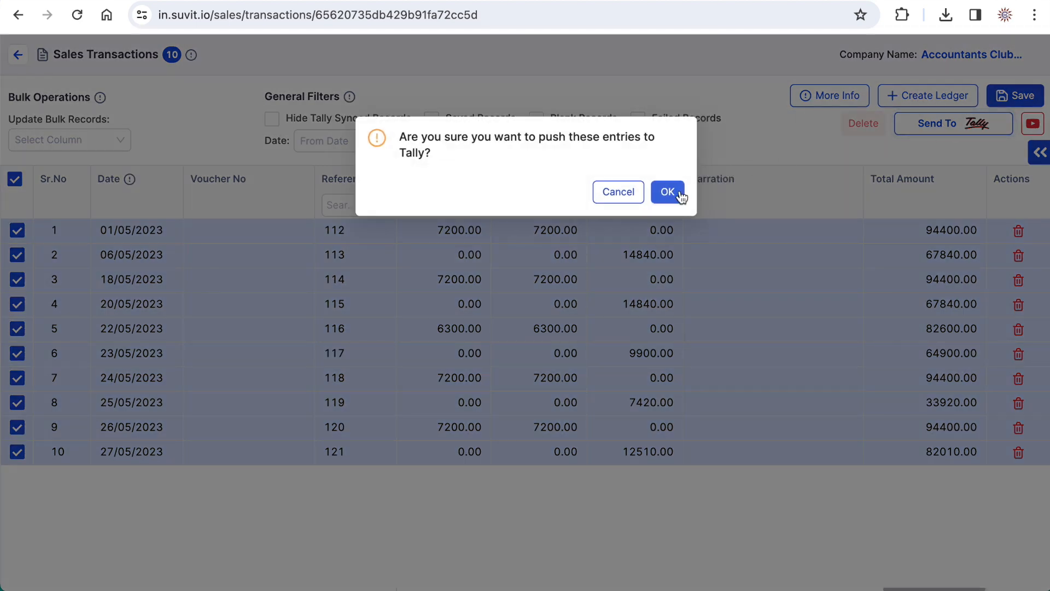
pyautogui.click(678, 193)
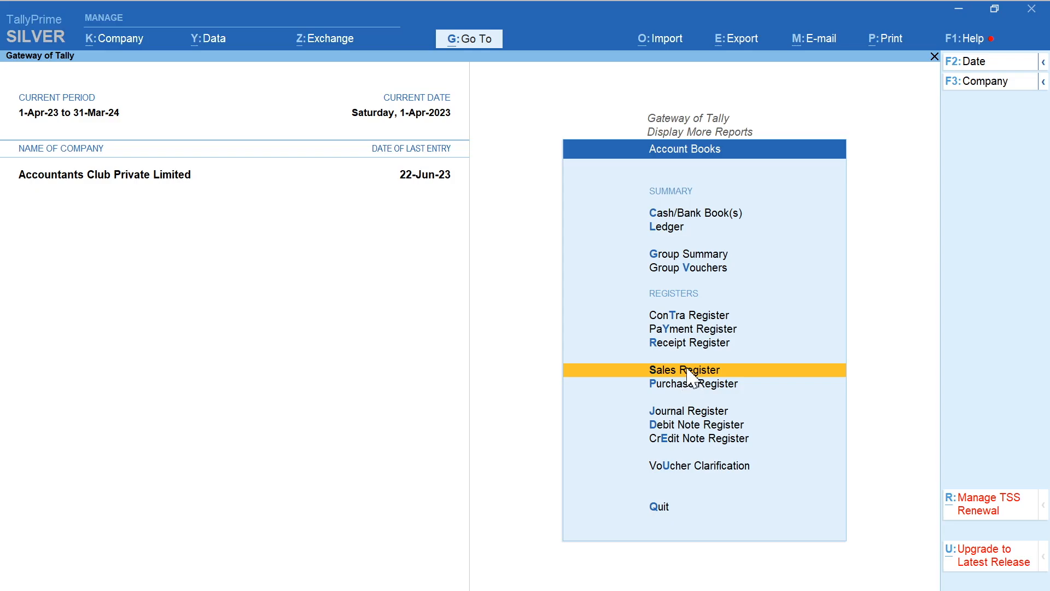
# - Switch to TallyPrime and examine the May sales vouchers in the Sales Register
pyautogui.click(689, 370)
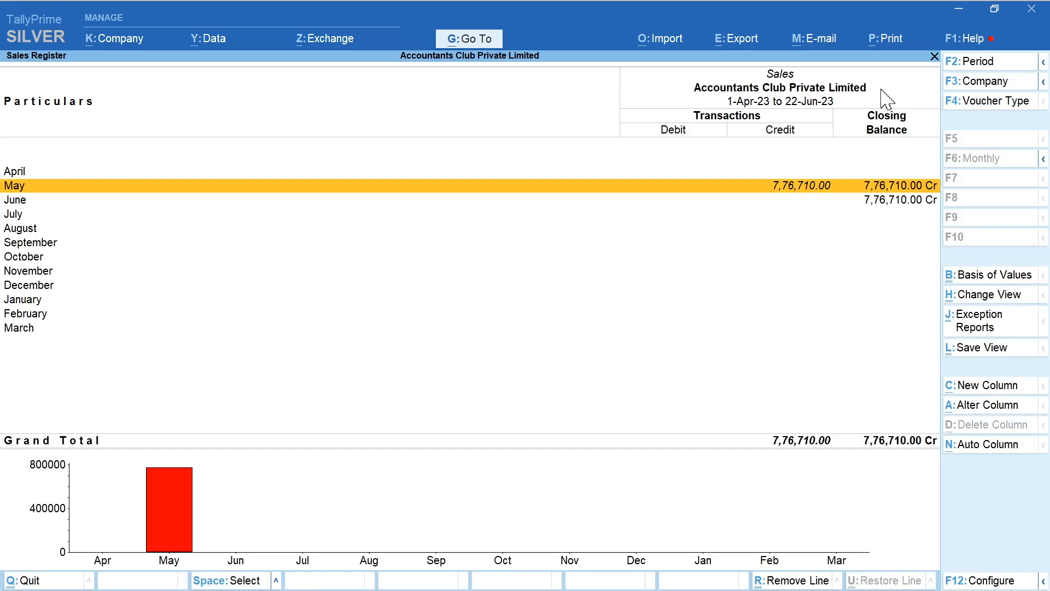
pyautogui.press('Return')
pyautogui.press('Down')
pyautogui.press('Down')
pyautogui.press('Down')
pyautogui.press('Down')
pyautogui.press('Down')
pyautogui.press('Down')
pyautogui.press('Down')
pyautogui.press('Down')
pyautogui.press('Down')
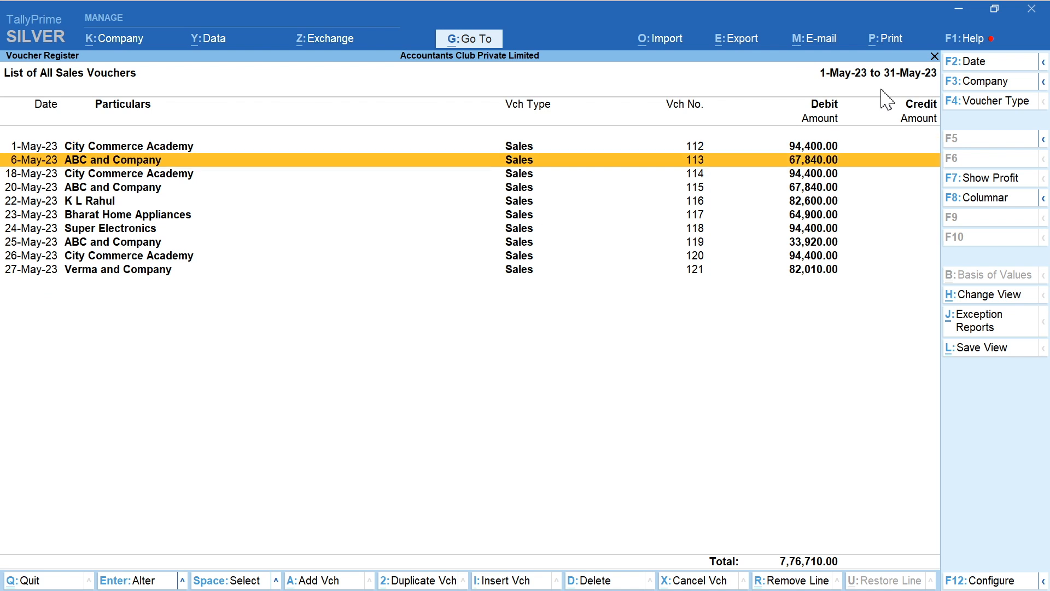
pyautogui.press('Up')
pyautogui.press('Up')
pyautogui.press('Up')
pyautogui.press('Up')
pyautogui.press('Up')
pyautogui.press('Up')
pyautogui.press('Up')
pyautogui.press('Up')
pyautogui.press('Up')
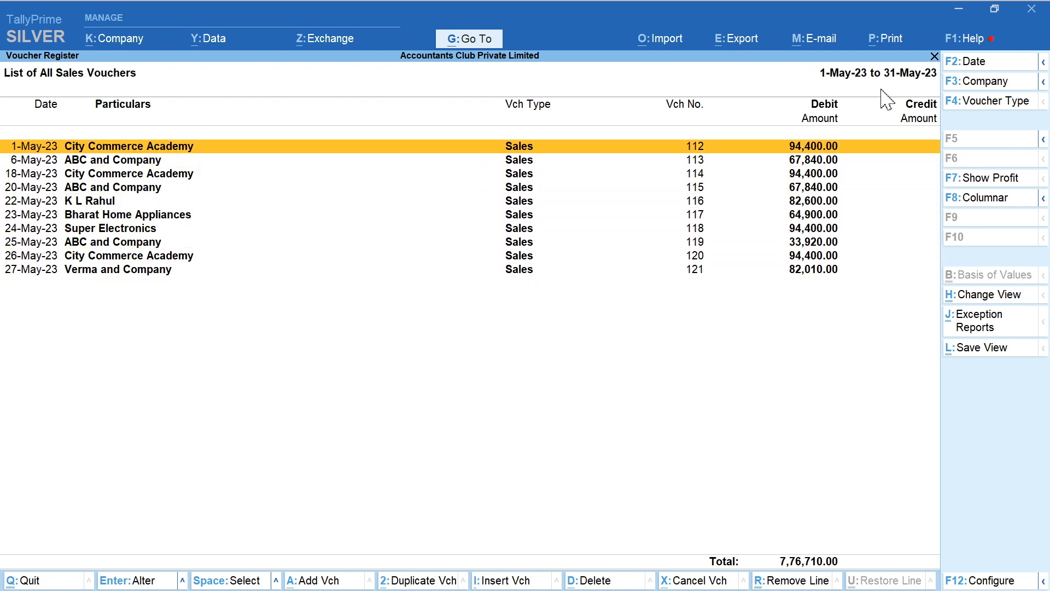
pyautogui.press('Down')
pyautogui.press('Down')
pyautogui.press('Down')
pyautogui.press('Down')
pyautogui.press('Down')
pyautogui.press('Down')
pyautogui.press('Down')
pyautogui.press('Down')
pyautogui.press('Down')
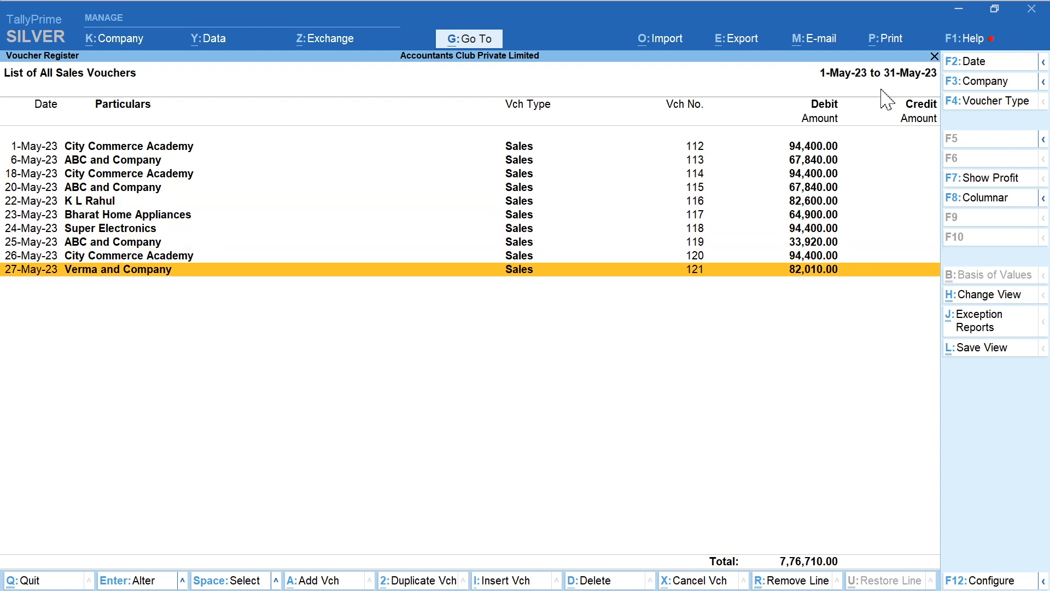
# - Open the 27-May Verma and Company sales voucher for inspection and close it
pyautogui.press('Return')
pyautogui.press('Escape')
pyautogui.press('y')
pyautogui.press('Up')
pyautogui.press('Up')
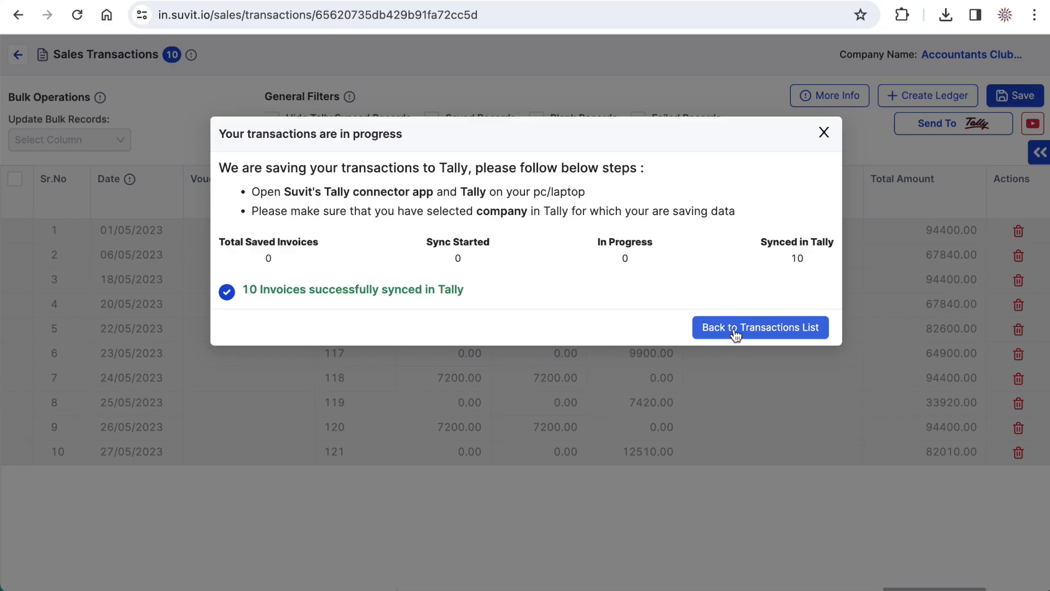
# - Go back to the transactions list in Suvit and open the image-based sales invoices
pyautogui.click(734, 330)
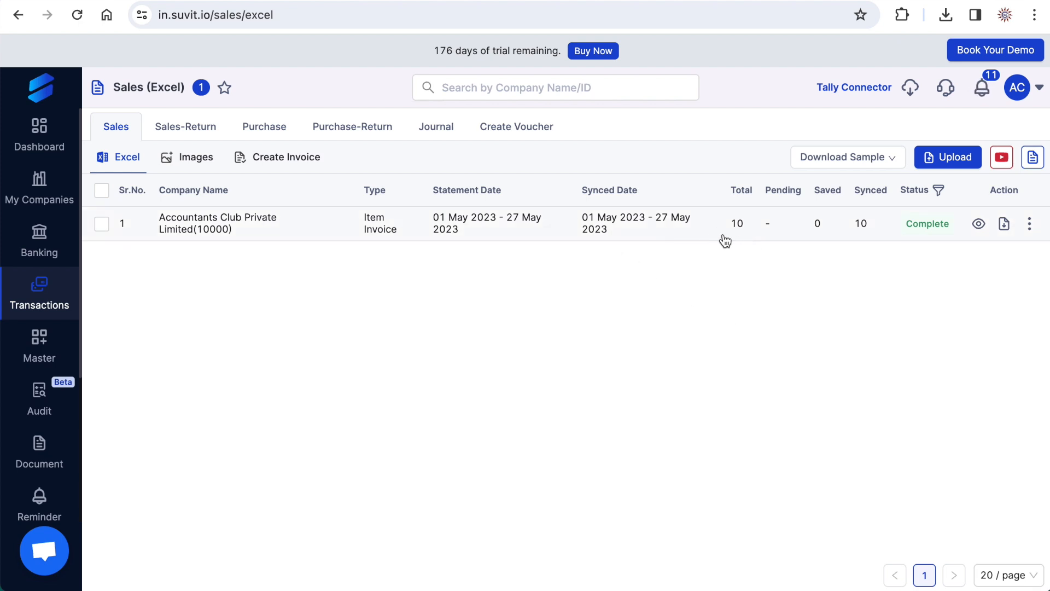
pyautogui.click(201, 165)
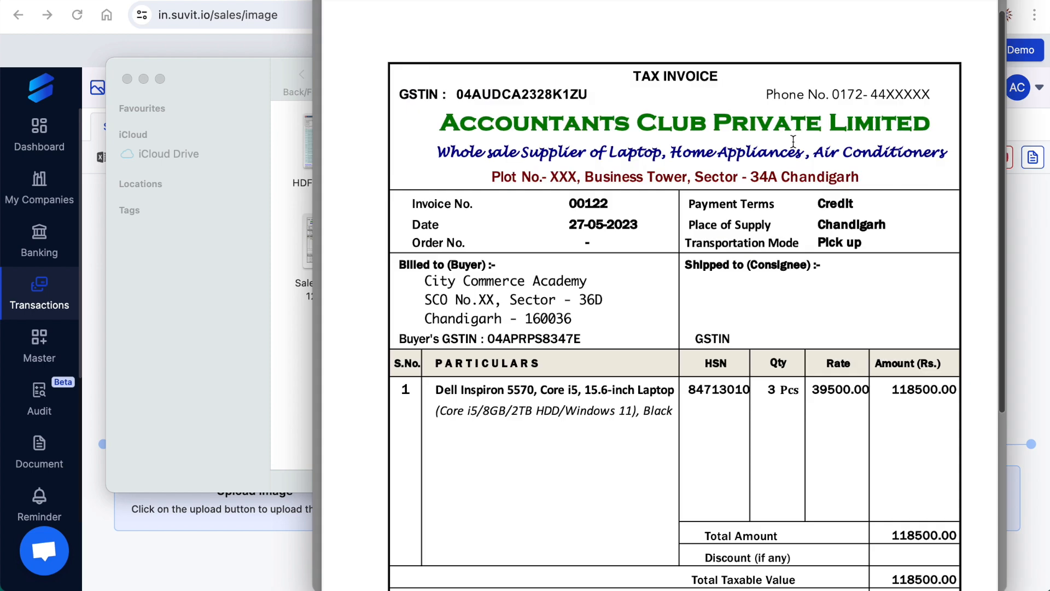
# - Examine the buyer, item, tax and total details in Sale-Invoice 122.pdf, and close the preview and its folder
pyautogui.scroll(-5, 793, 142)
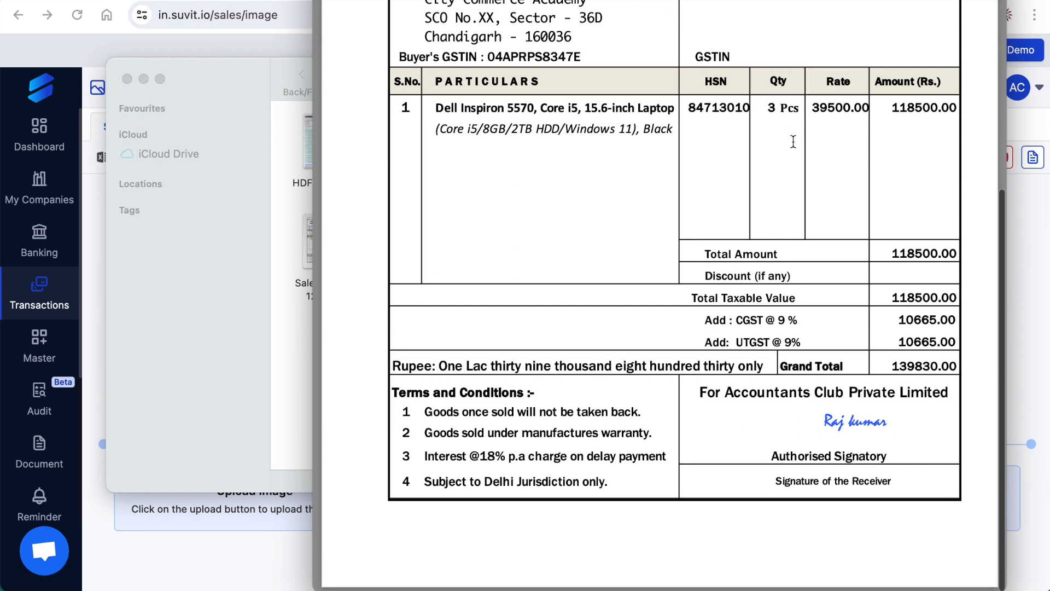
pyautogui.scroll(3, 792, 142)
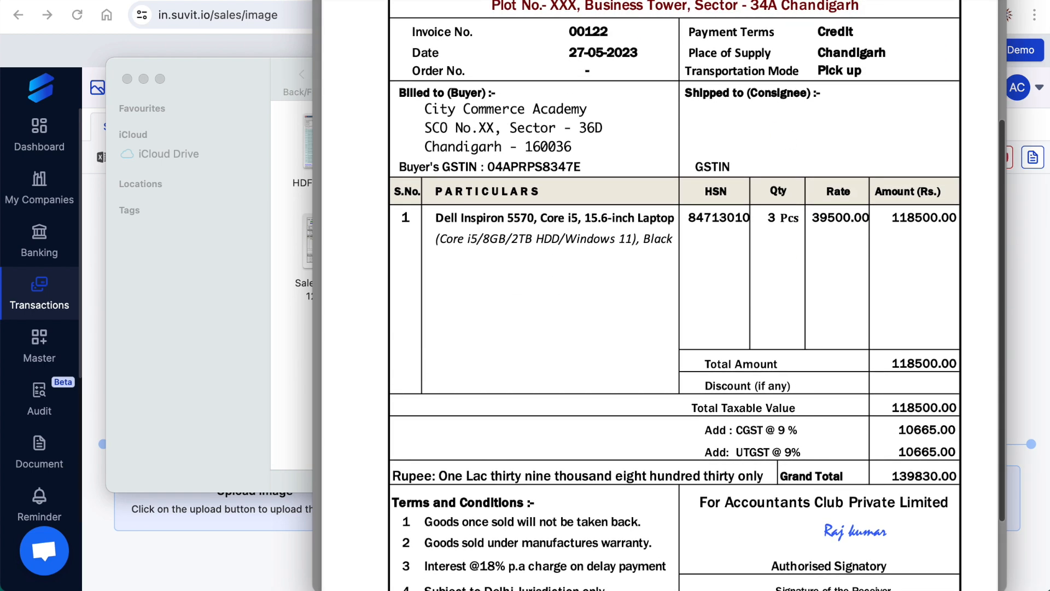
pyautogui.press('space')
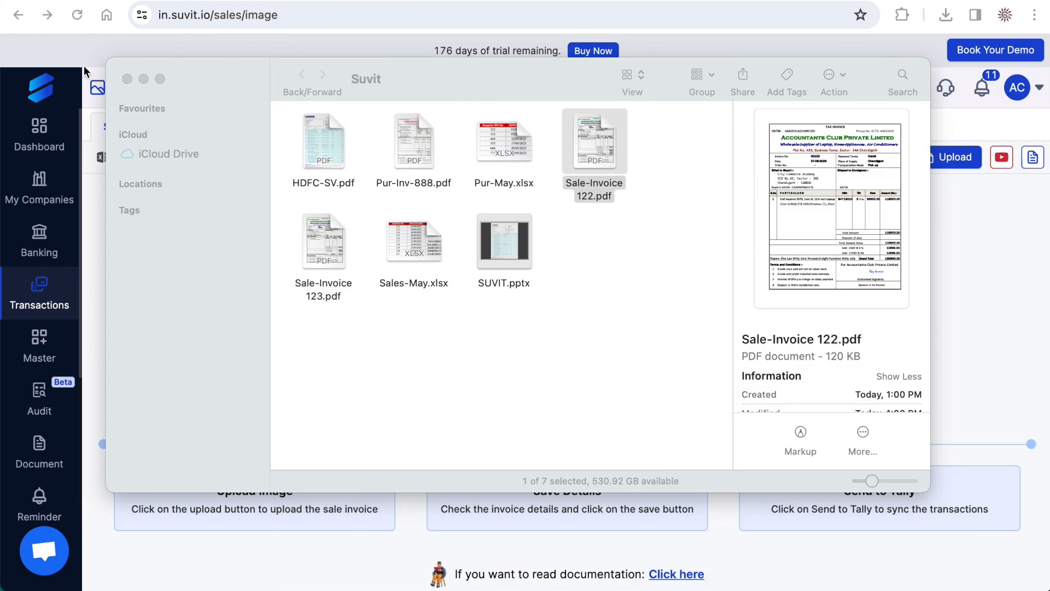
pyautogui.click(127, 80)
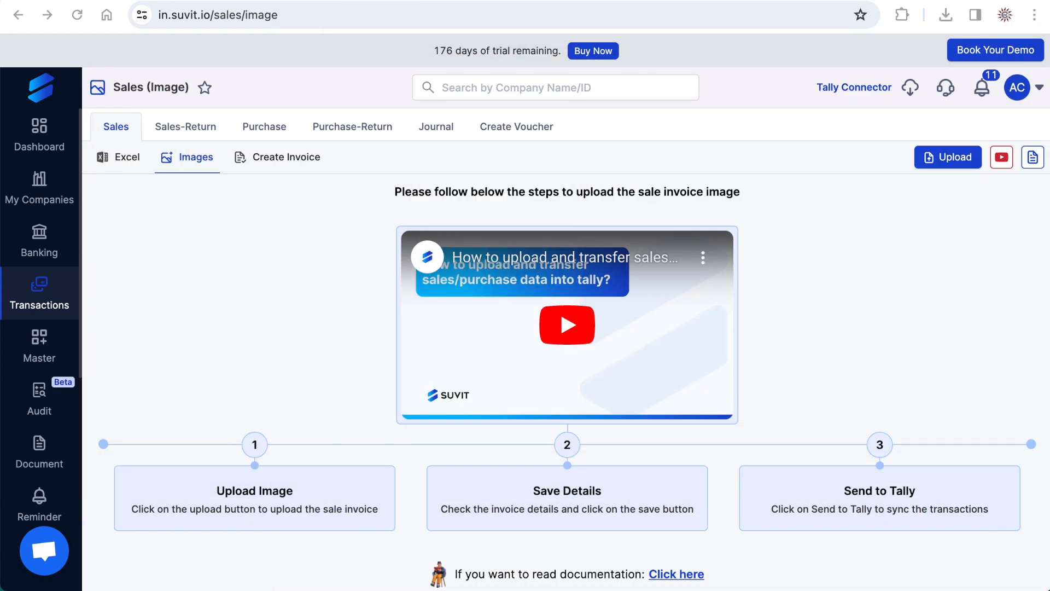
# - Upload Sale-Invoice 122.pdf for Accountants Club Private Limited as an Item Invoice(With Item), and dismiss the upload notification
pyautogui.click(953, 158)
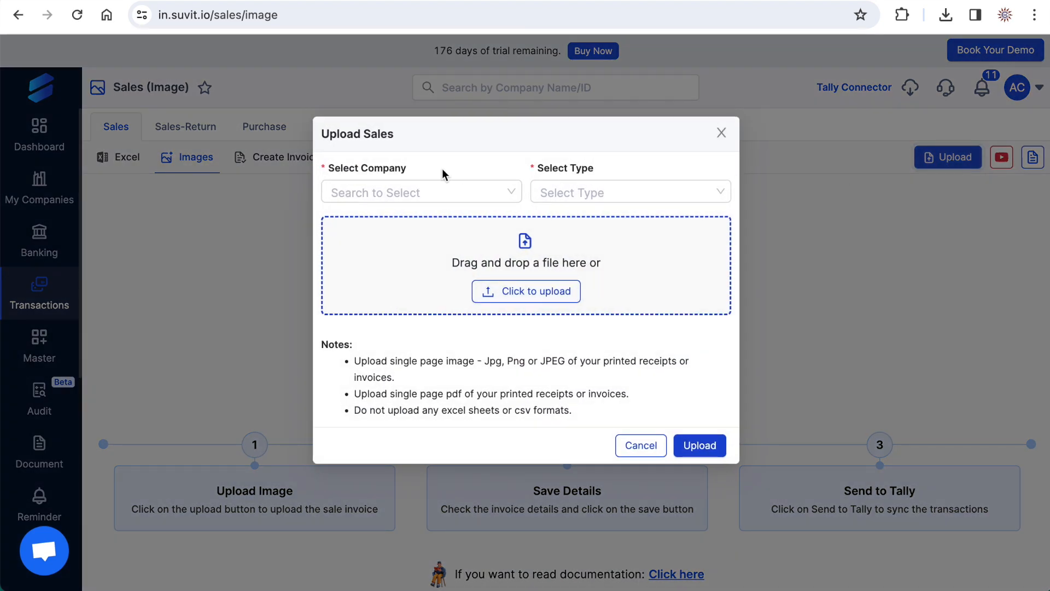
pyautogui.click(421, 191)
pyautogui.click(420, 219)
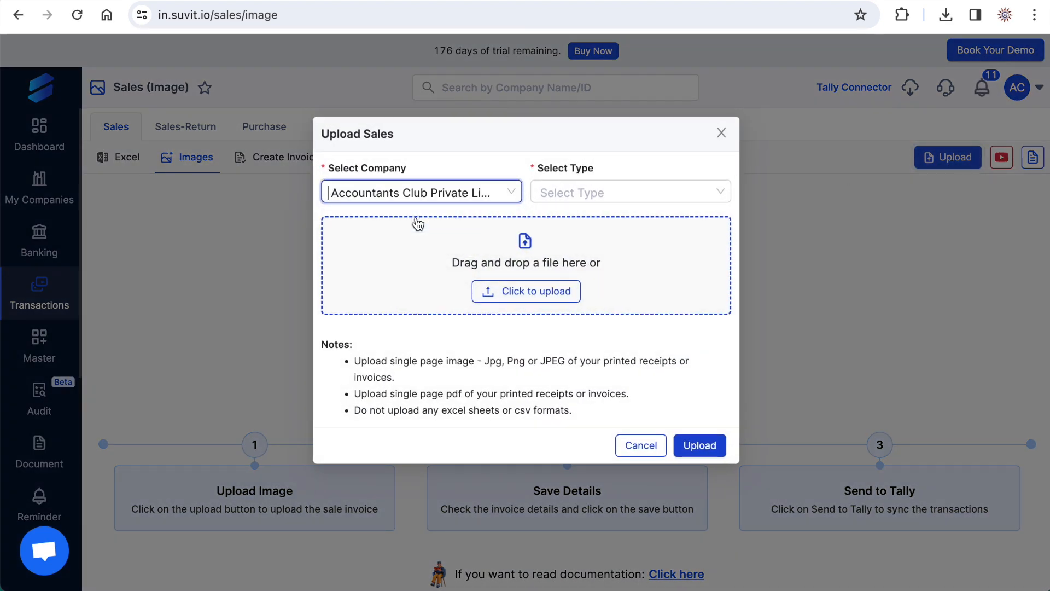
pyautogui.click(545, 195)
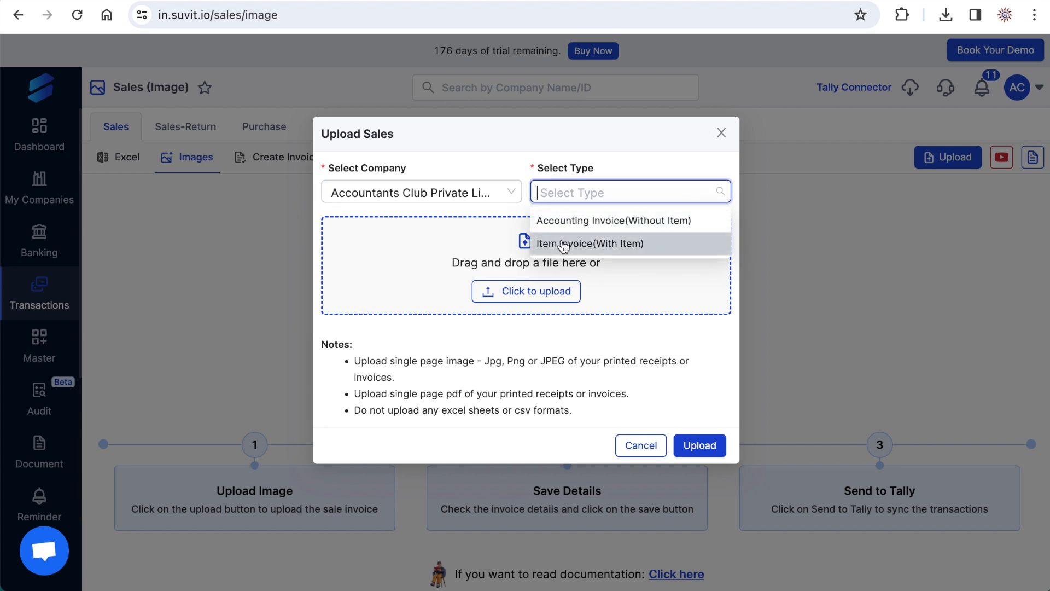
pyautogui.click(587, 245)
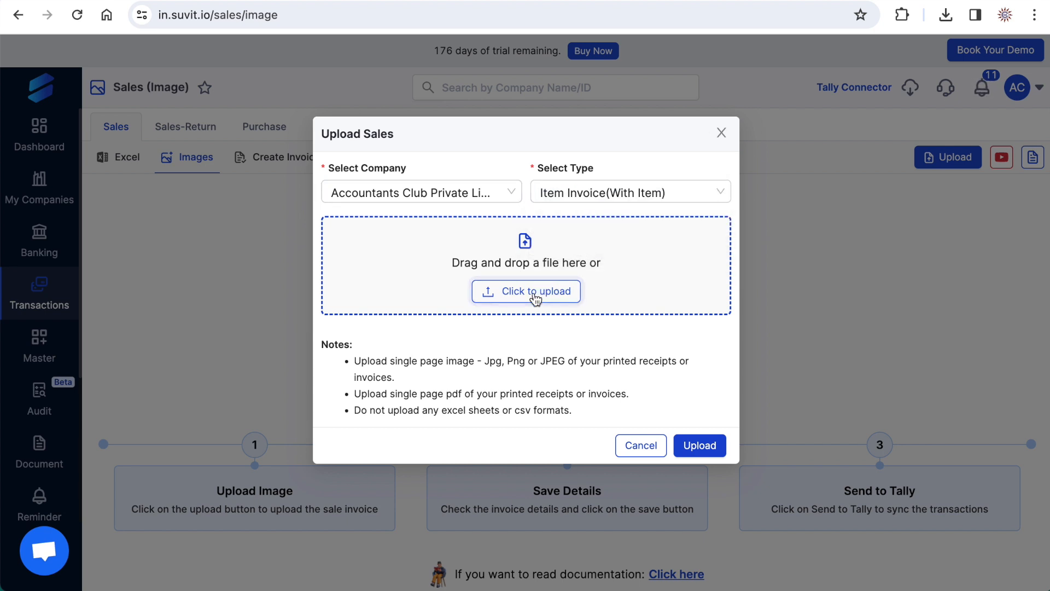
pyautogui.click(520, 294)
pyautogui.click(210, 221)
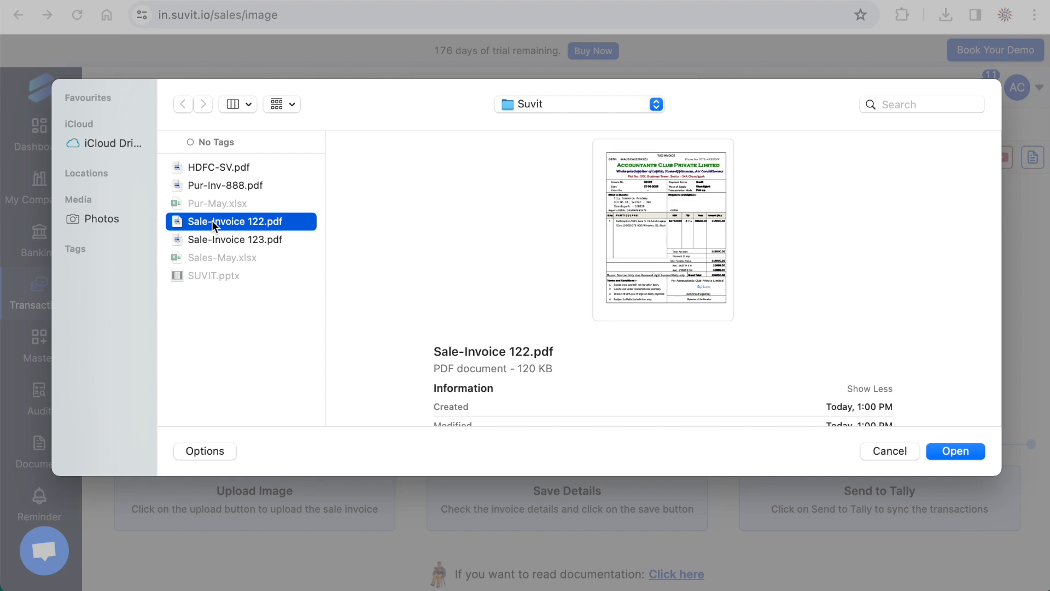
pyautogui.click(943, 449)
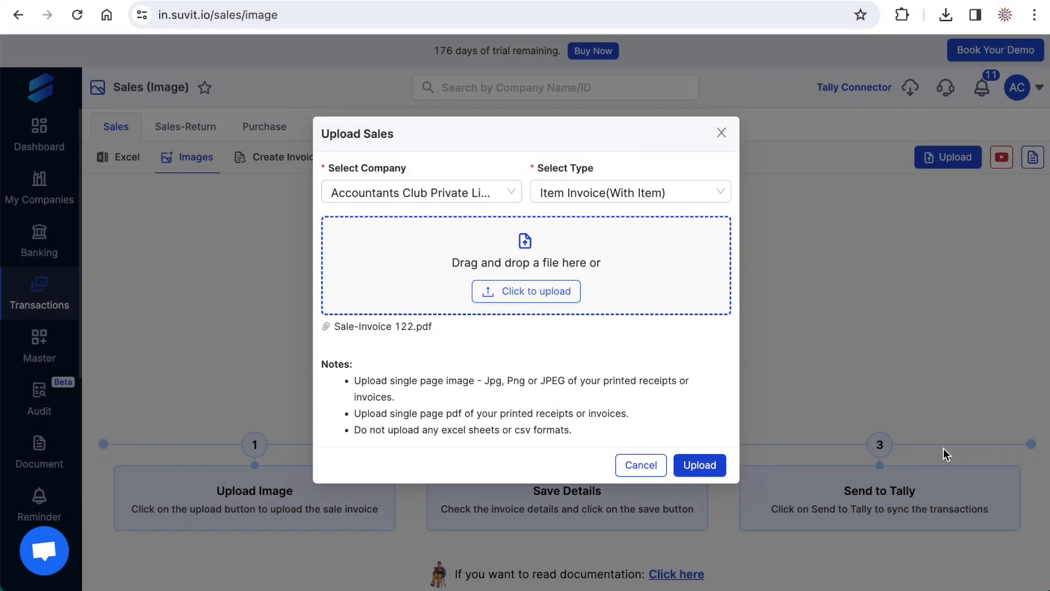
pyautogui.click(703, 468)
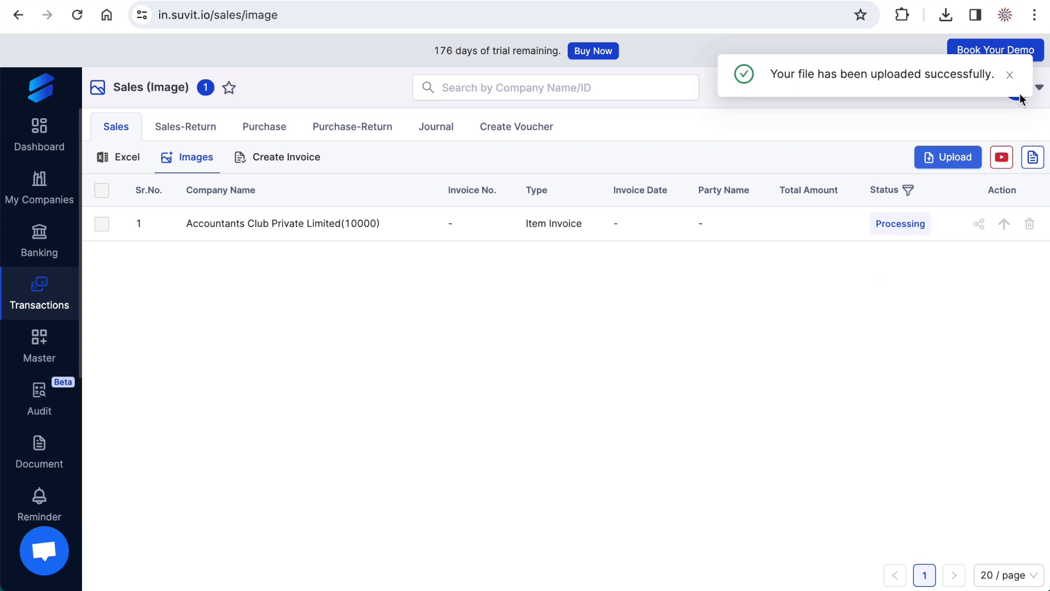
pyautogui.click(1010, 79)
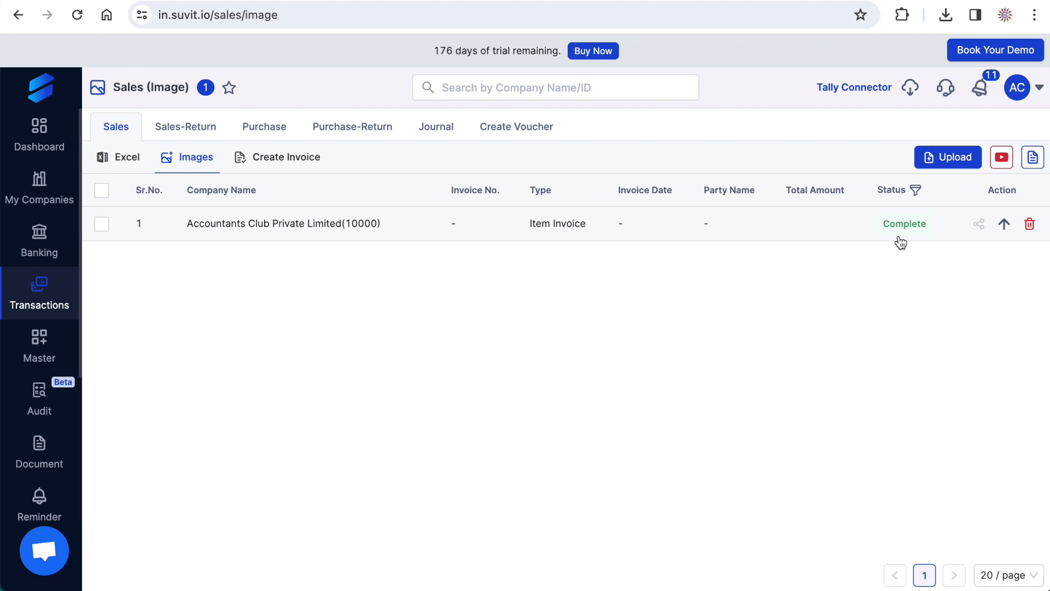
# - Open the uploaded invoice, set its party account to City Commerce Academy and its item to the Dell Insprion 5570 15 inch Laptop
pyautogui.click(558, 226)
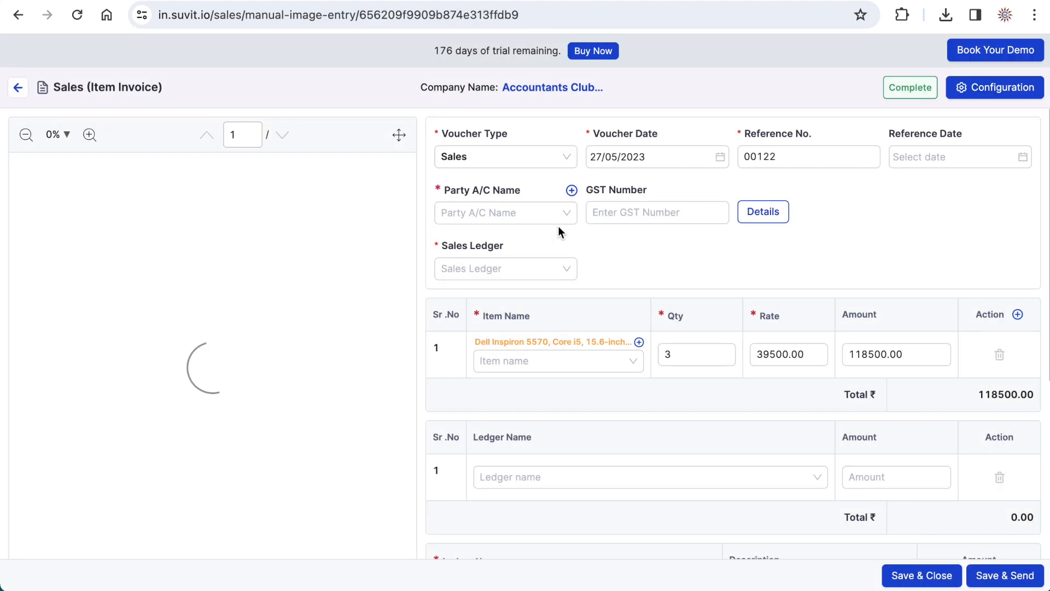
pyautogui.scroll(-1, 301, 309)
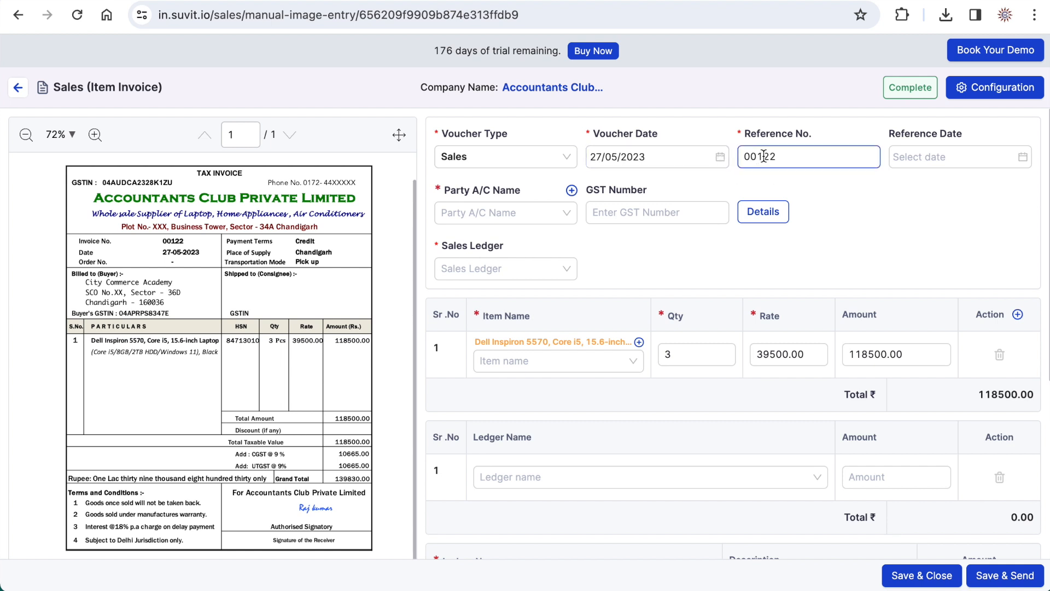
pyautogui.click(507, 215)
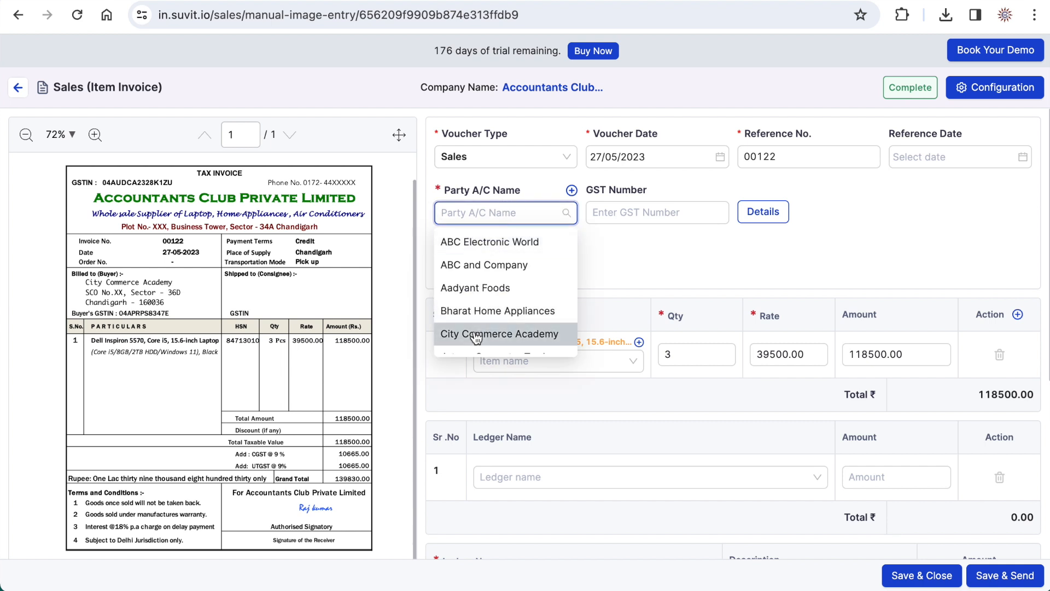
pyautogui.click(492, 266)
pyautogui.click(509, 363)
pyautogui.write('dell')
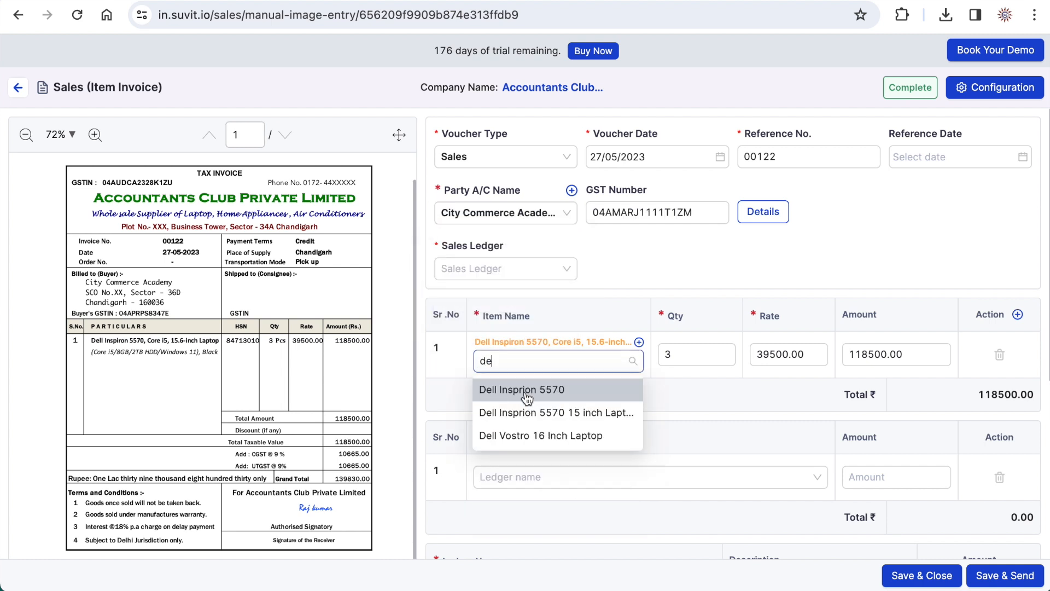
pyautogui.click(522, 416)
pyautogui.click(788, 372)
# - Assign UTGST A/c, CGST A/c and IGST A/c as the invoice's SGST, CGST and IGST ledgers
pyautogui.scroll(-6, 602, 480)
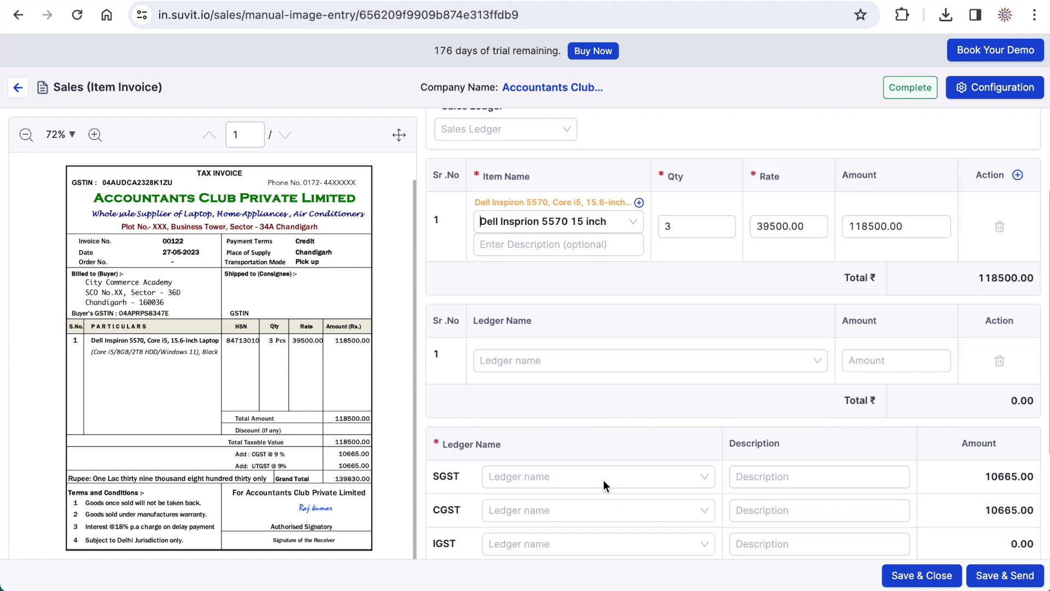
pyautogui.click(604, 480)
pyautogui.click(703, 314)
pyautogui.click(516, 417)
pyautogui.click(517, 350)
pyautogui.click(509, 375)
pyautogui.click(511, 382)
pyautogui.click(517, 430)
# - Enter "Taxable Sales" as the invoice's narration
pyautogui.click(470, 492)
pyautogui.click(816, 389)
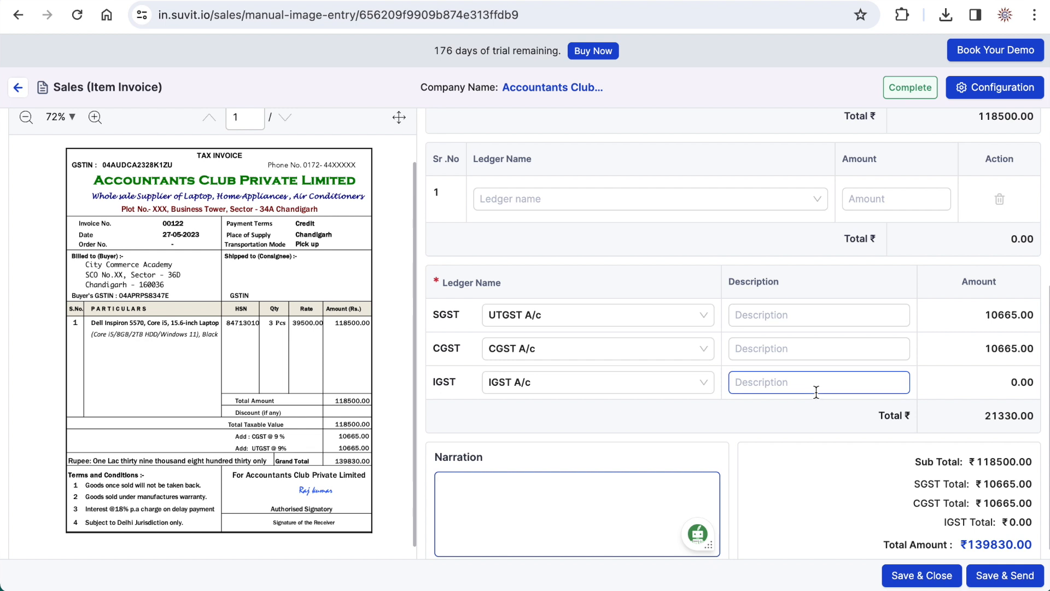
pyautogui.click(589, 463)
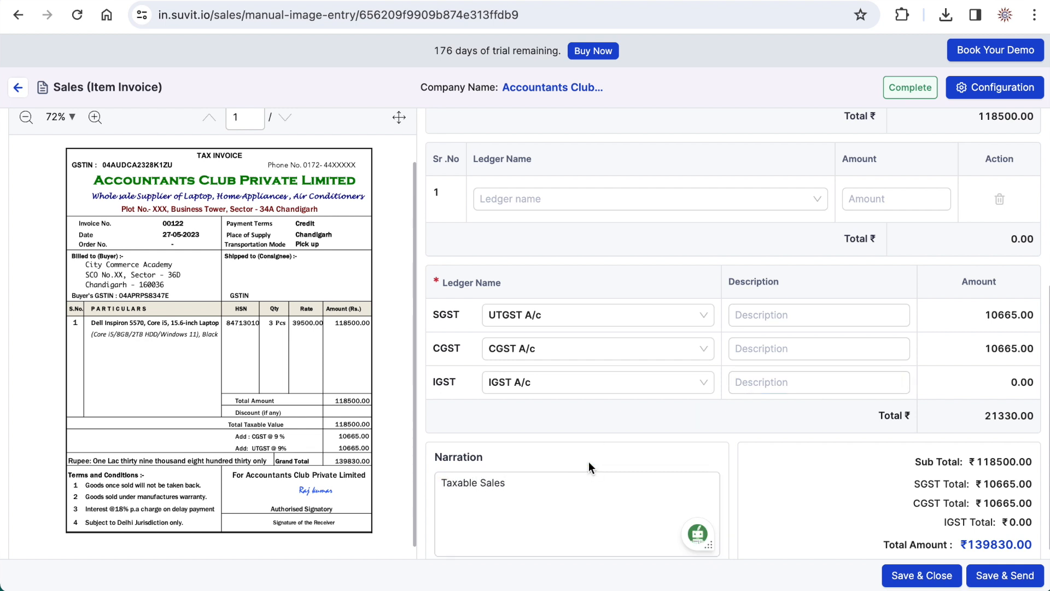
# - Review the filled-in invoice entry and try to save and send it to Tally
pyautogui.scroll(1, 588, 461)
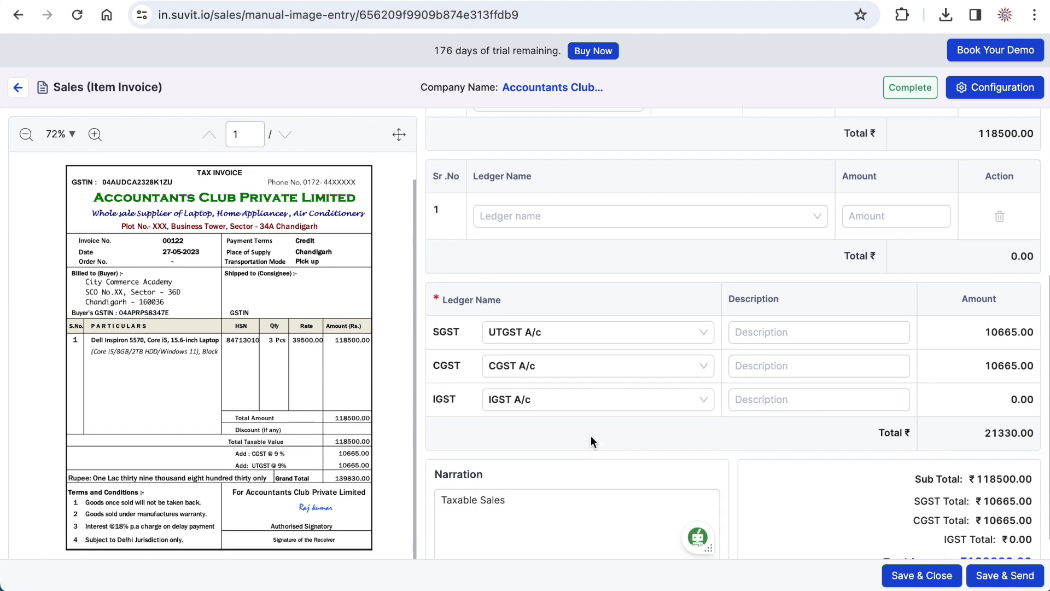
pyautogui.scroll(4, 590, 435)
pyautogui.scroll(2, 591, 435)
pyautogui.scroll(-4, 591, 436)
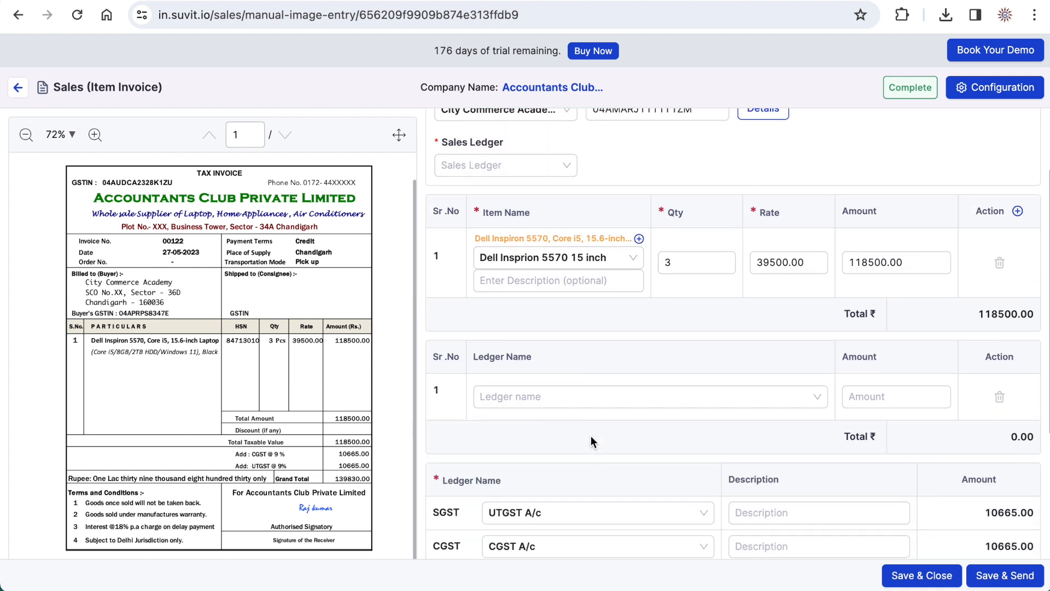
pyautogui.scroll(-1, 590, 435)
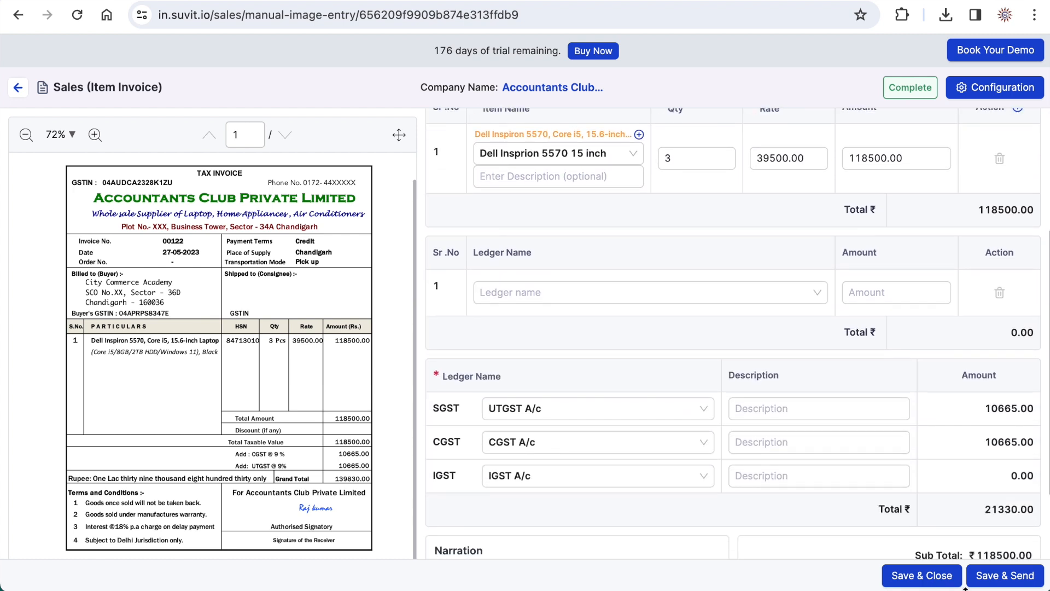
pyautogui.click(997, 578)
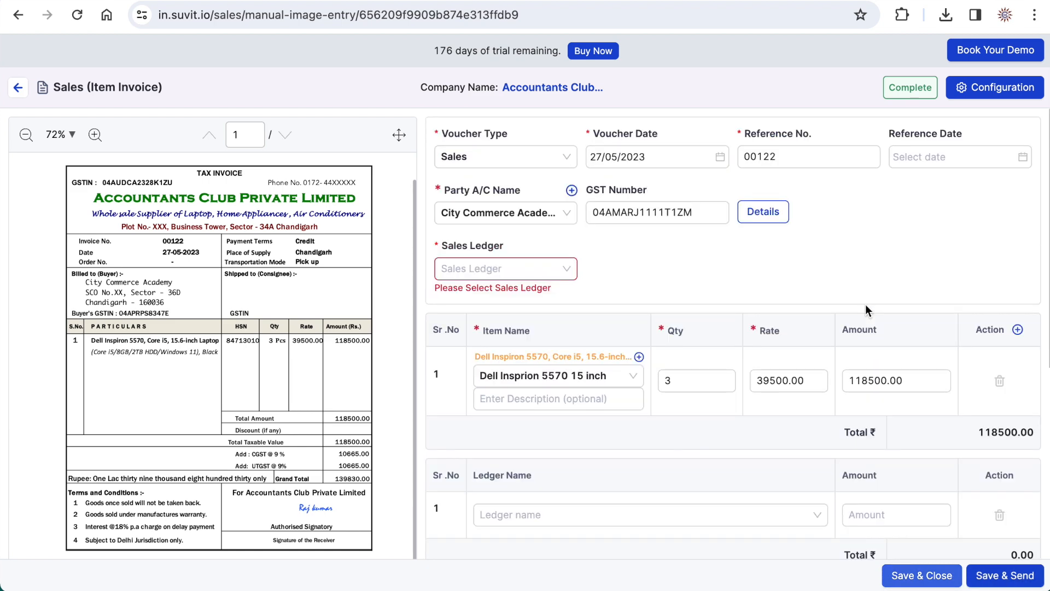
# - Set the sales ledger to Sales GST 18, and save and send the invoice to Tally
pyautogui.click(517, 268)
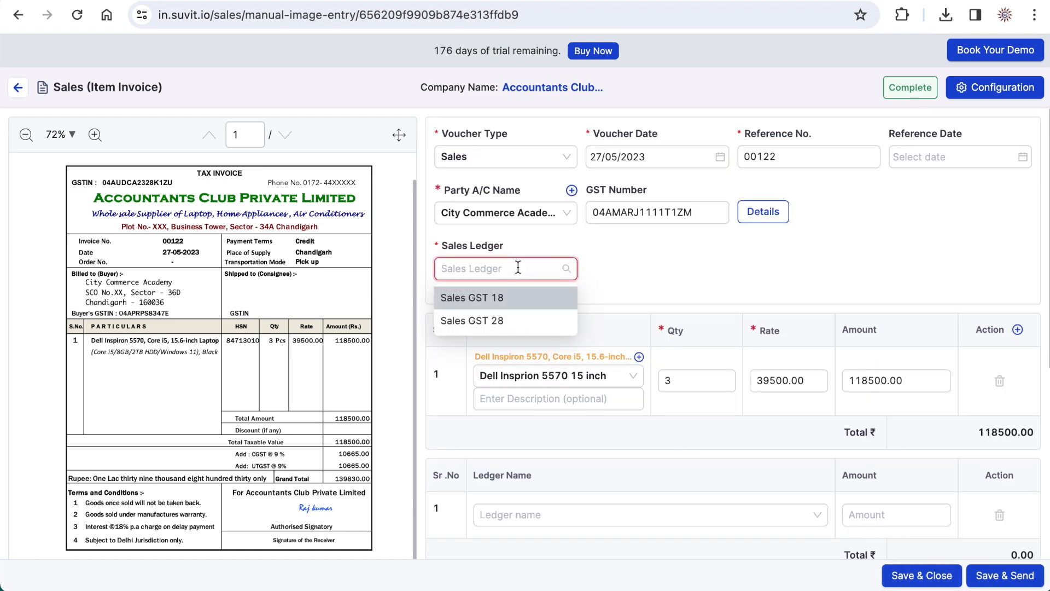
pyautogui.click(485, 300)
pyautogui.scroll(-2, 598, 279)
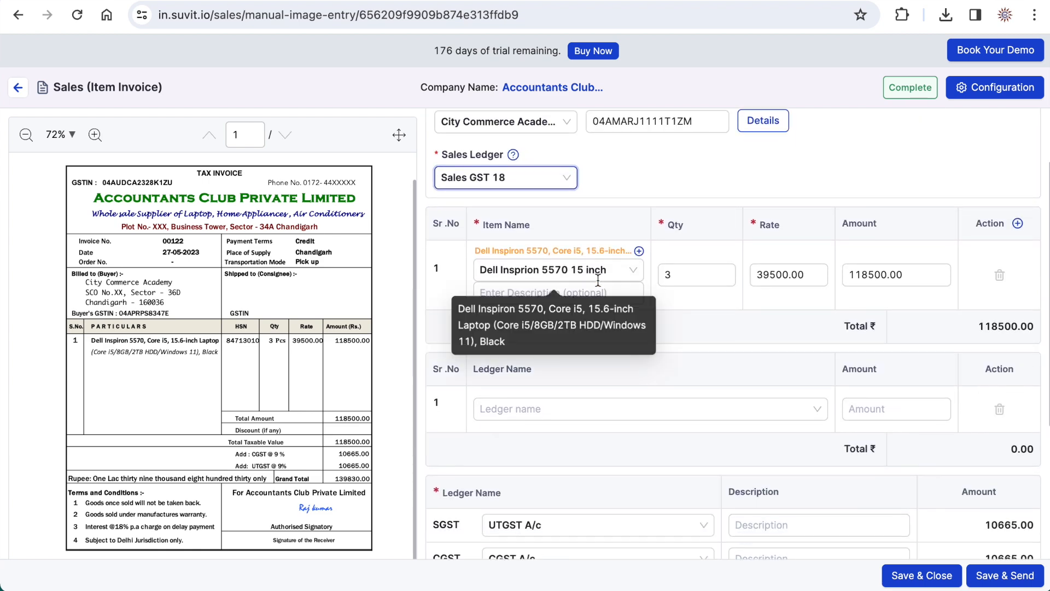
pyautogui.scroll(-5, 597, 279)
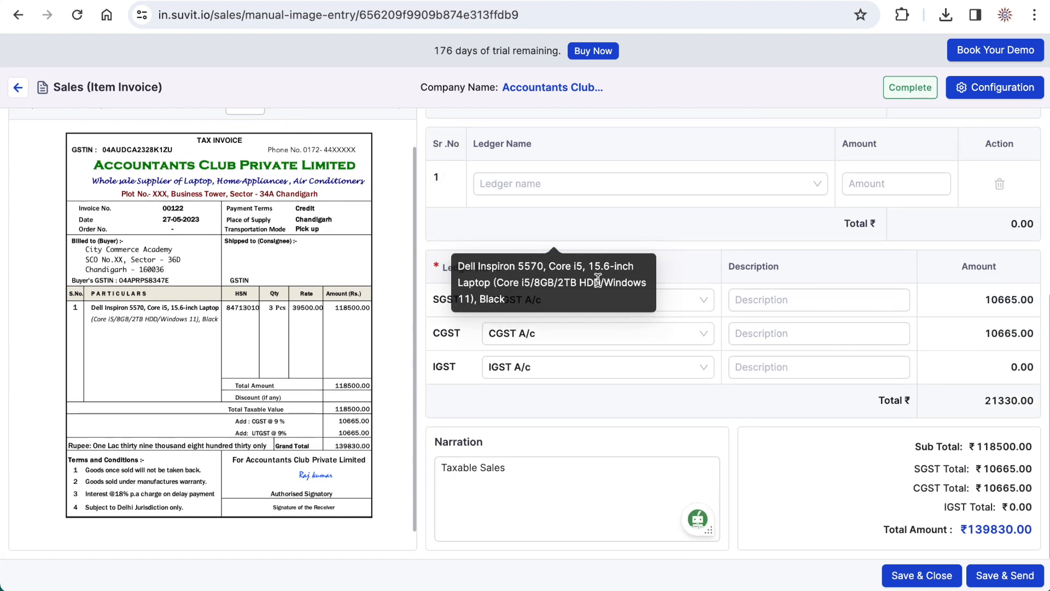
pyautogui.click(1006, 578)
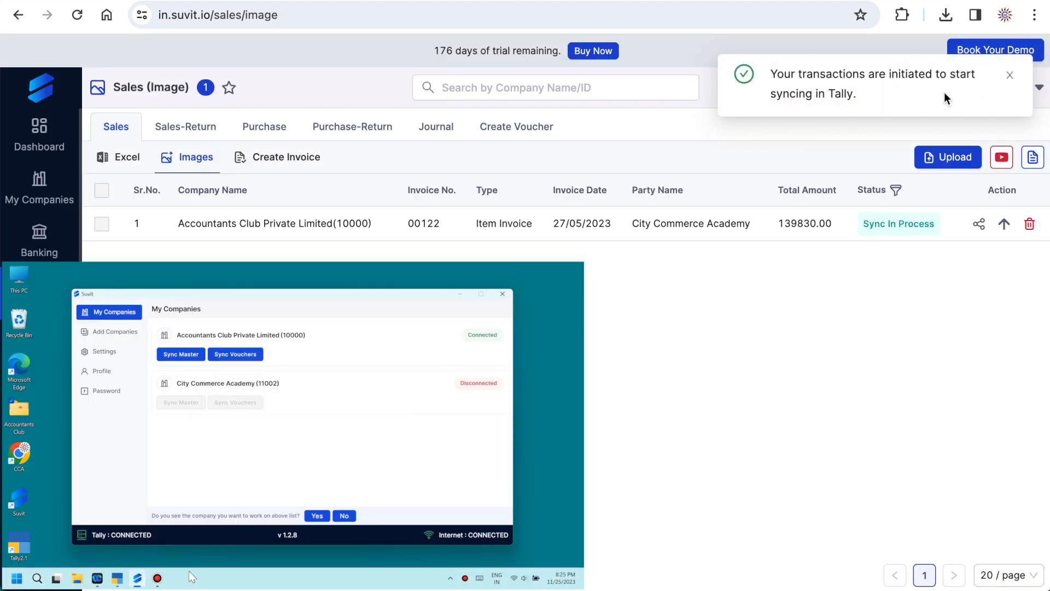
# - Switch to TallyPrime, open the 27-May City Commerce Academy sales voucher for inspection and close it
pyautogui.click(164, 519)
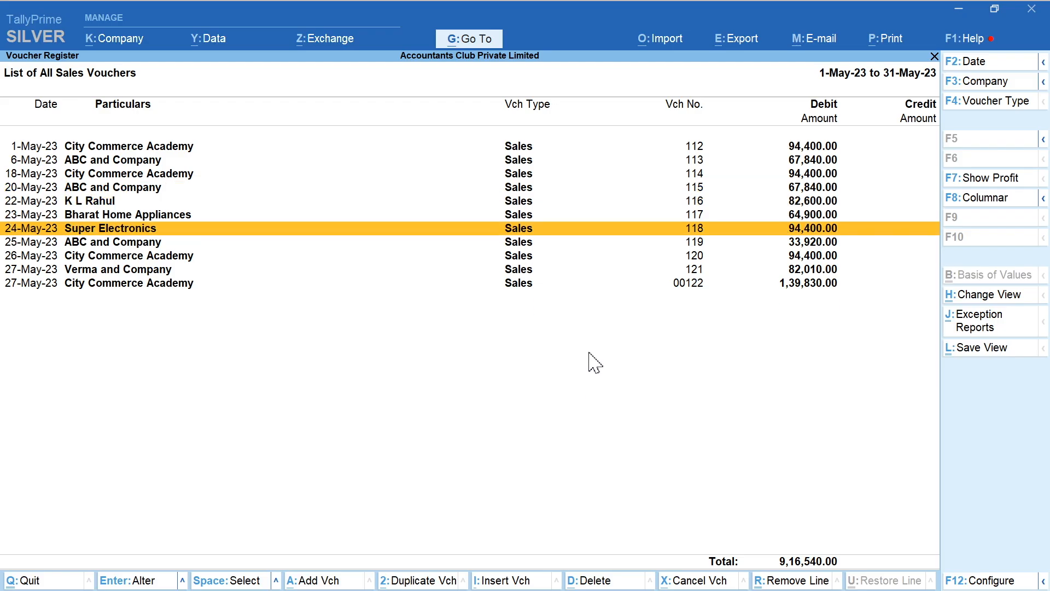
pyautogui.press('Down')
pyautogui.press('Down')
pyautogui.press('Down')
pyautogui.press('Down')
pyautogui.press('Down')
pyautogui.press('Return')
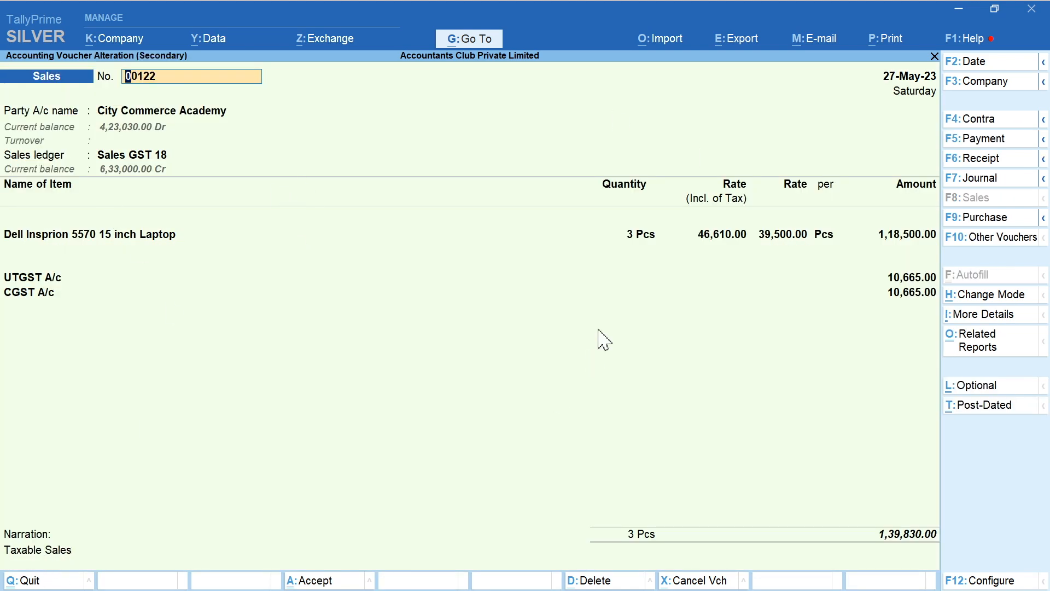
pyautogui.press('Escape')
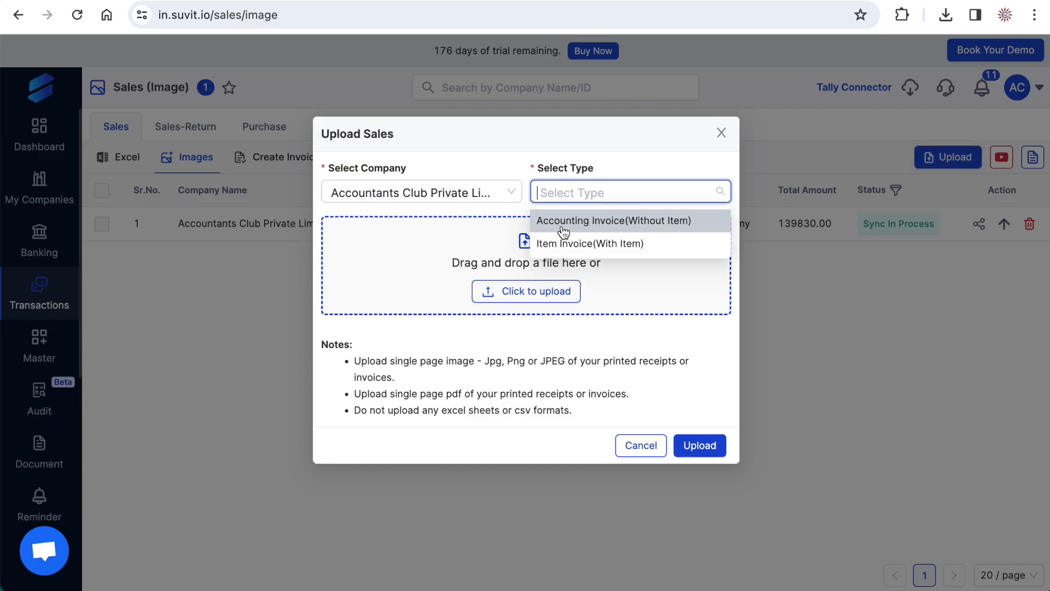
# - Upload Sale-Invoice 123.pdf in Suvit as an Item Invoice(With Item) for Accountants Club Private Limited
pyautogui.click(598, 239)
pyautogui.click(530, 295)
pyautogui.click(949, 452)
pyautogui.click(700, 465)
# - Open the newly uploaded 30/05/2023 invoice and set its party account to XYZ Electronics
pyautogui.click(812, 235)
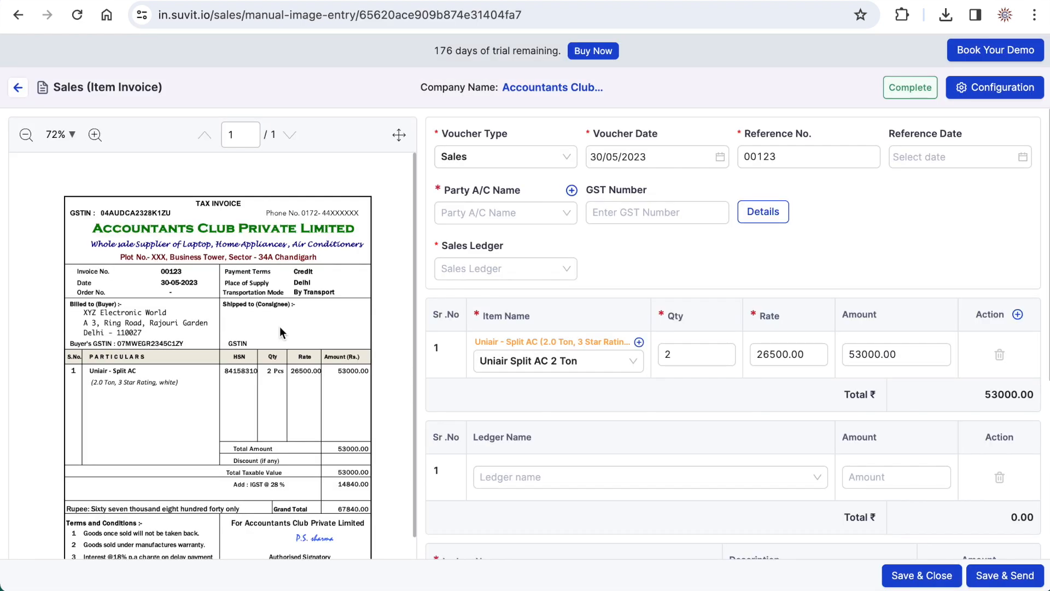
pyautogui.click(497, 211)
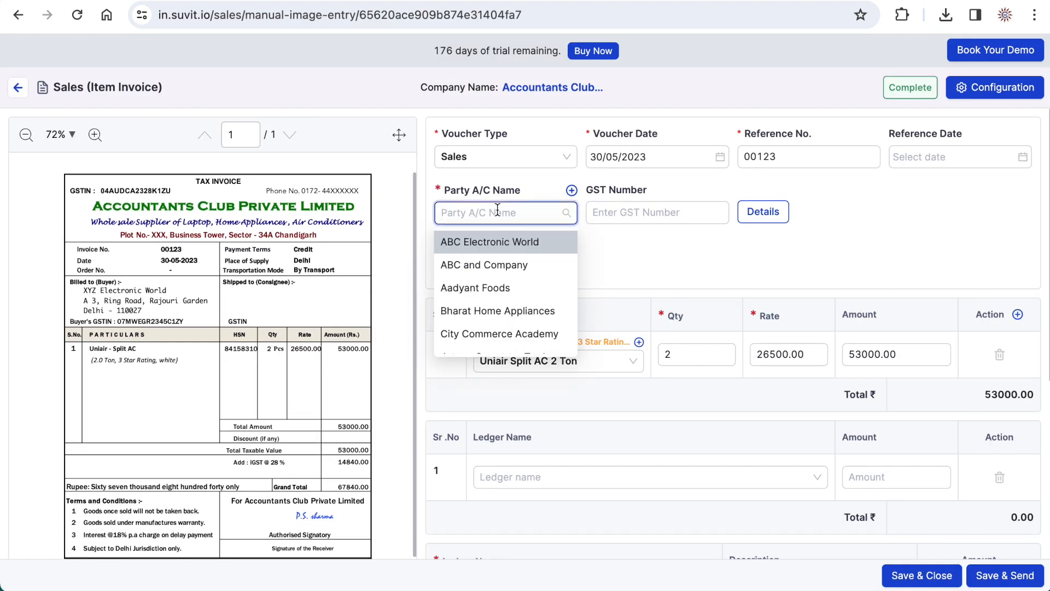
pyautogui.write('xyz')
pyautogui.click(488, 242)
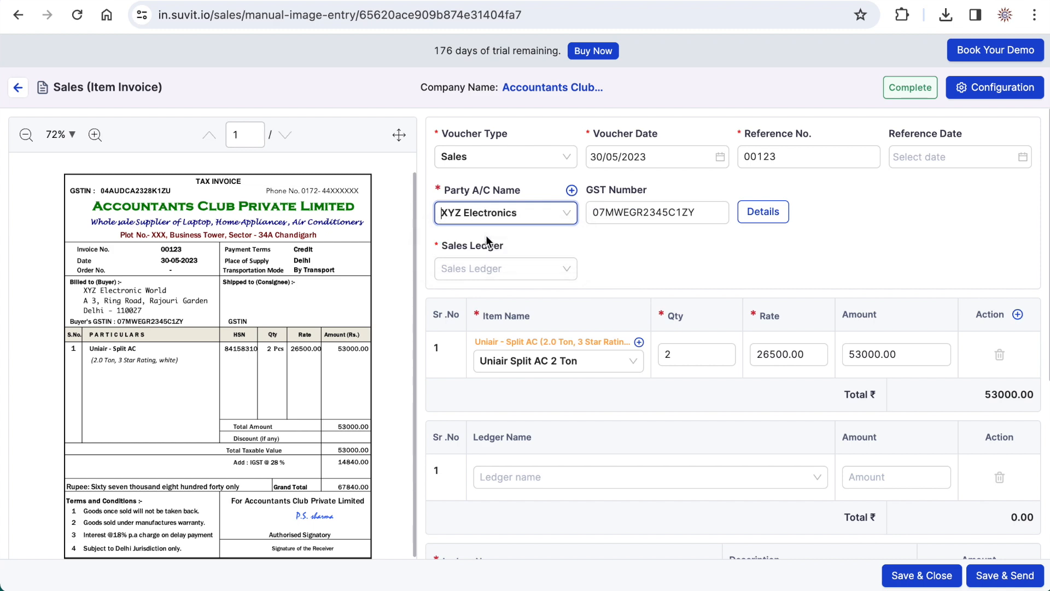
# - Save and send the XYZ Electronics invoice to Tally, and open its 30-May voucher in TallyPrime
pyautogui.scroll(-5, 688, 252)
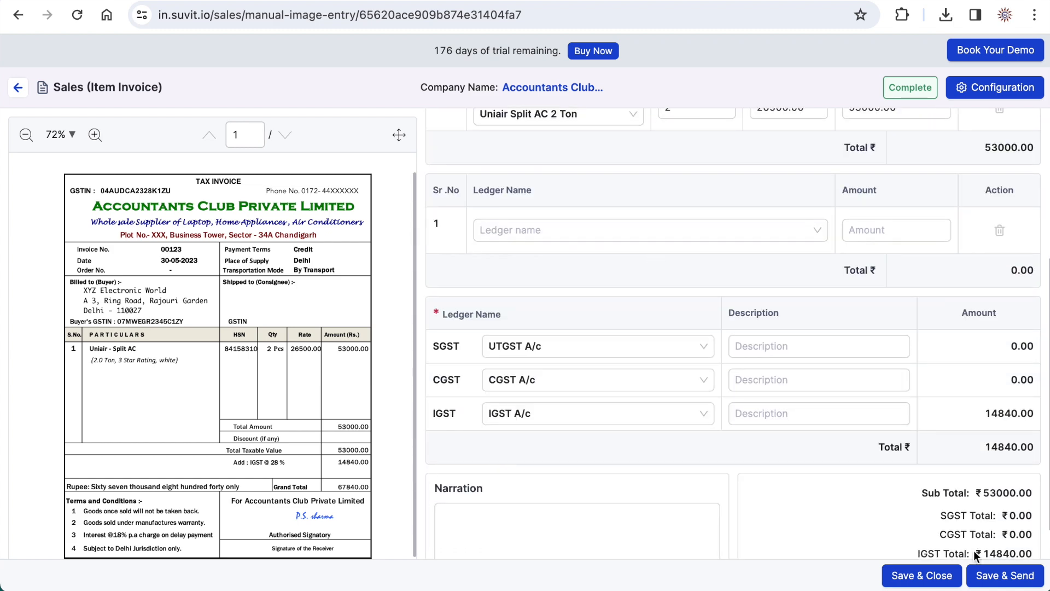
pyautogui.click(995, 576)
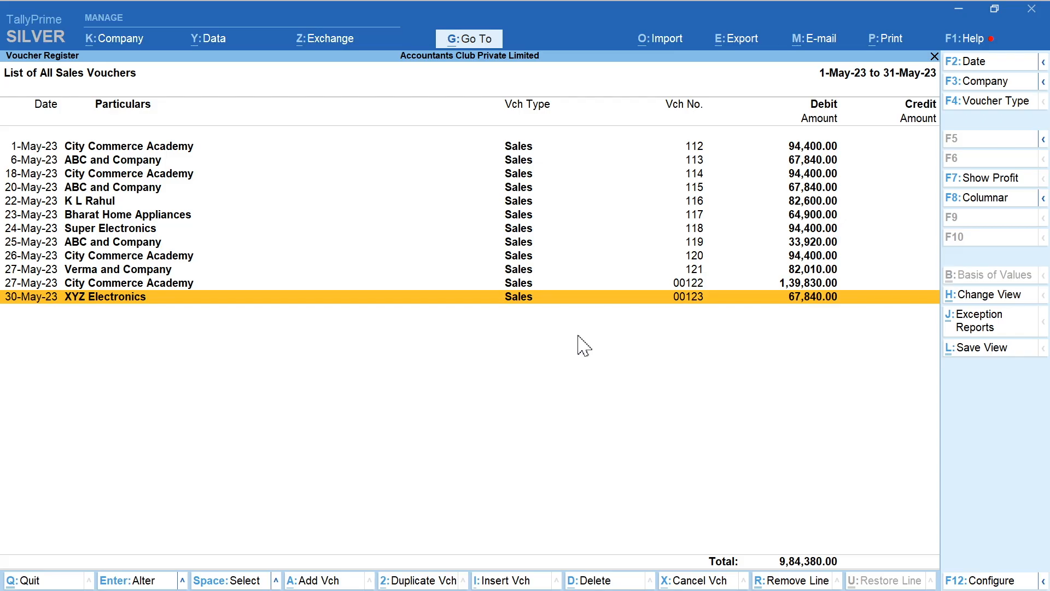
pyautogui.press('Return')
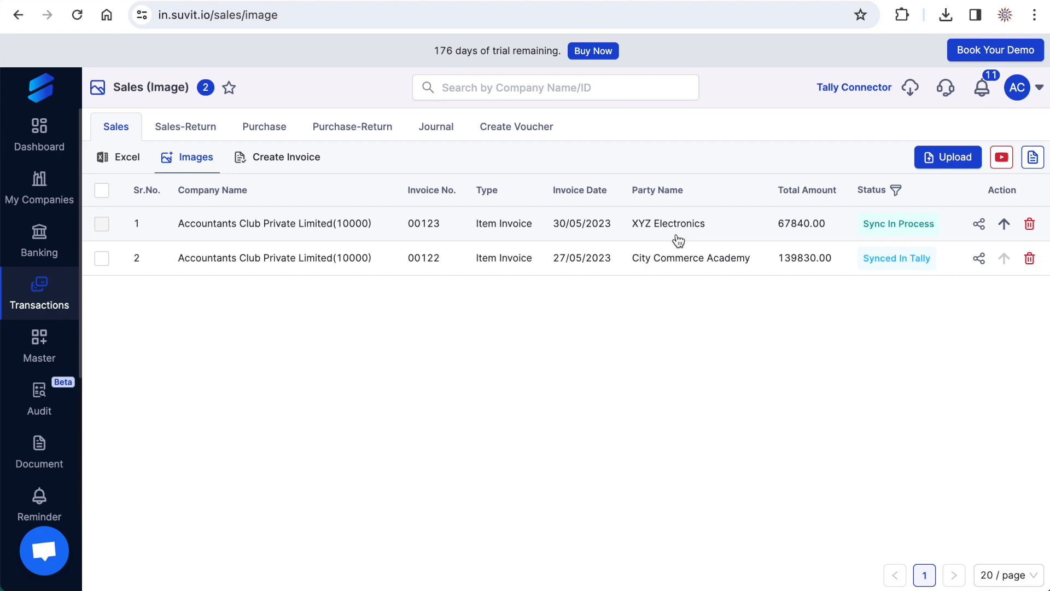
# - Start a manual sales invoice for Accountants Club Private Limited with the type Item Invoice(With Item)
pyautogui.click(278, 157)
pyautogui.click(911, 158)
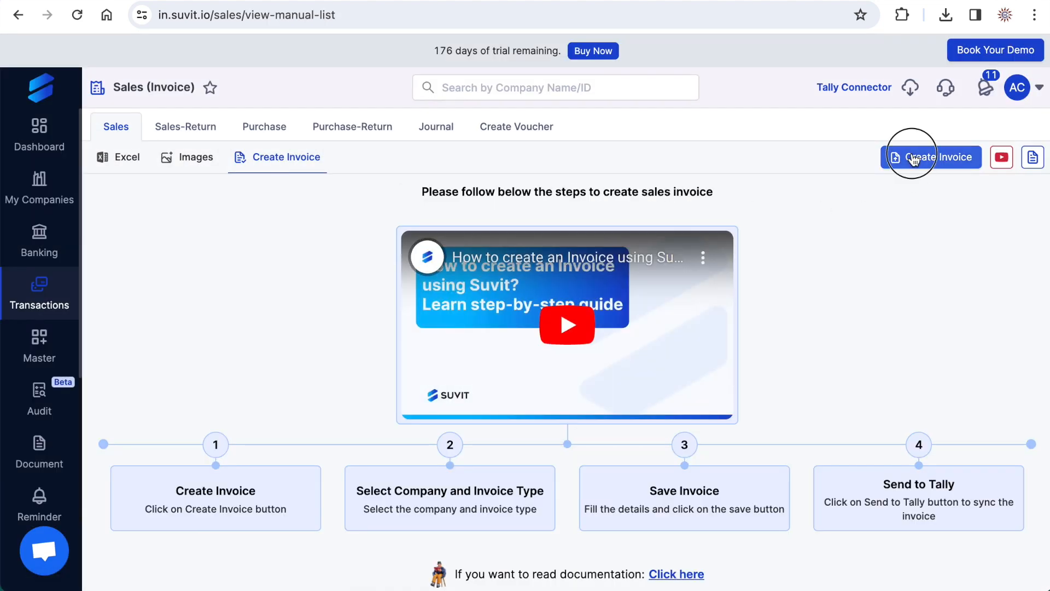
pyautogui.click(422, 171)
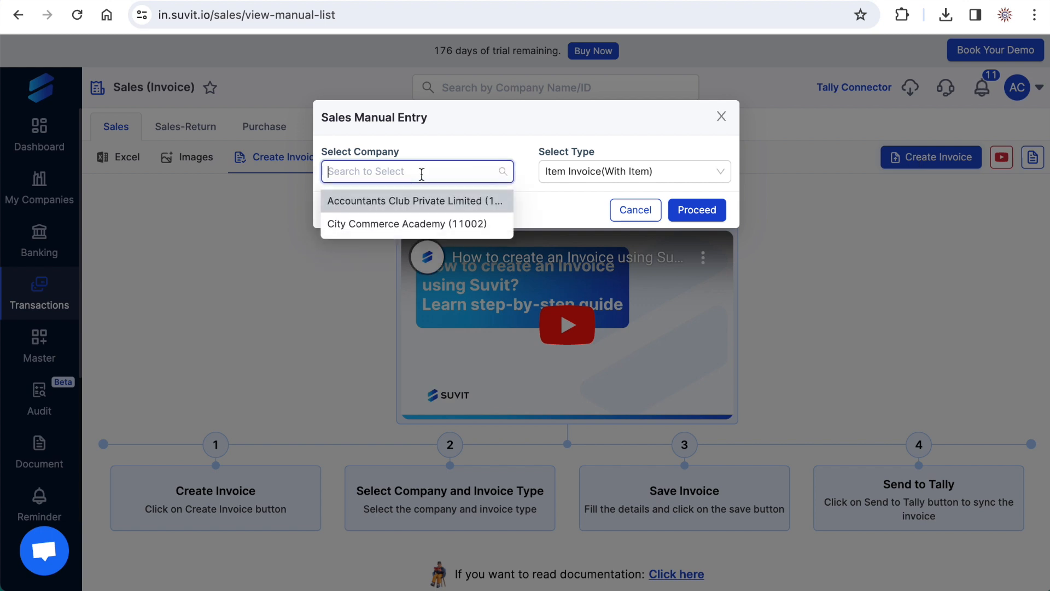
pyautogui.click(414, 200)
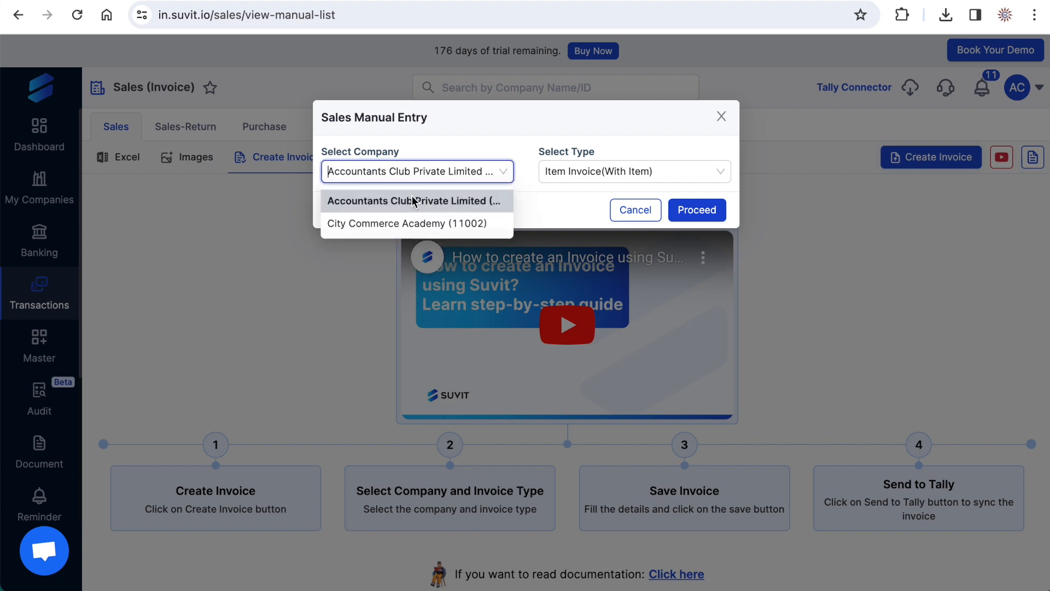
pyautogui.click(414, 202)
pyautogui.click(647, 174)
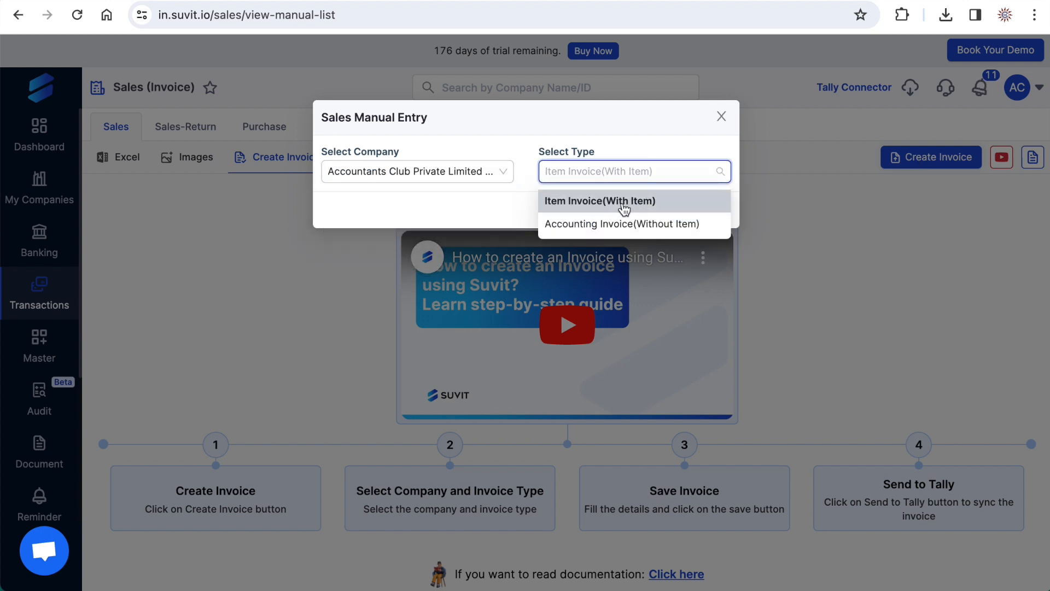
pyautogui.click(624, 200)
pyautogui.click(695, 211)
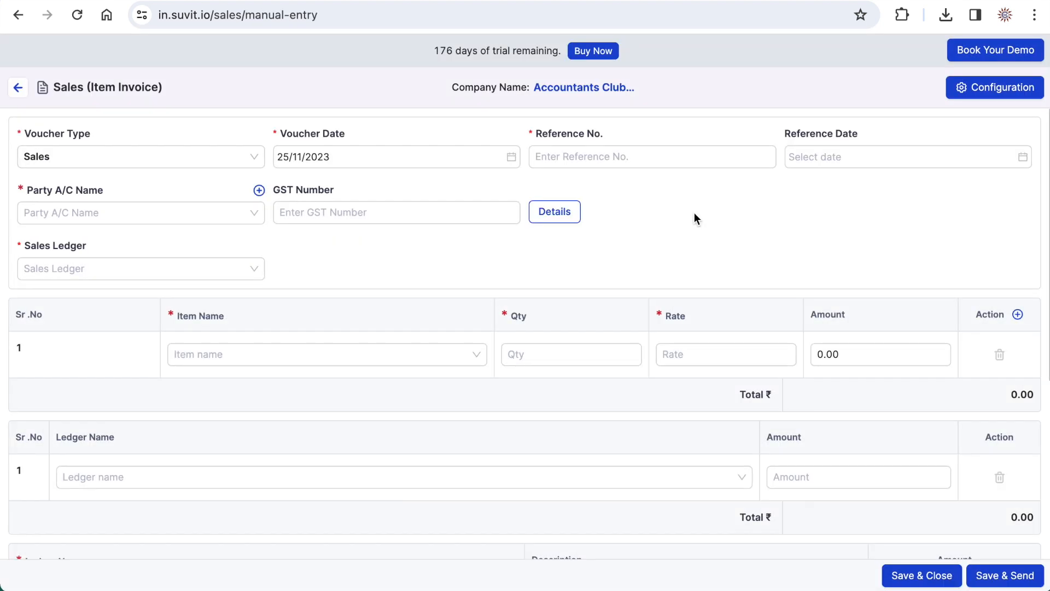
# - Set the invoice's voucher date to 31/05/2023 and its reference number to 124
pyautogui.click(277, 157)
pyautogui.click(298, 184)
pyautogui.click(298, 185)
pyautogui.click(298, 185)
pyautogui.click(298, 185)
pyautogui.click(298, 185)
pyautogui.click(298, 184)
pyautogui.click(371, 331)
pyautogui.click(386, 213)
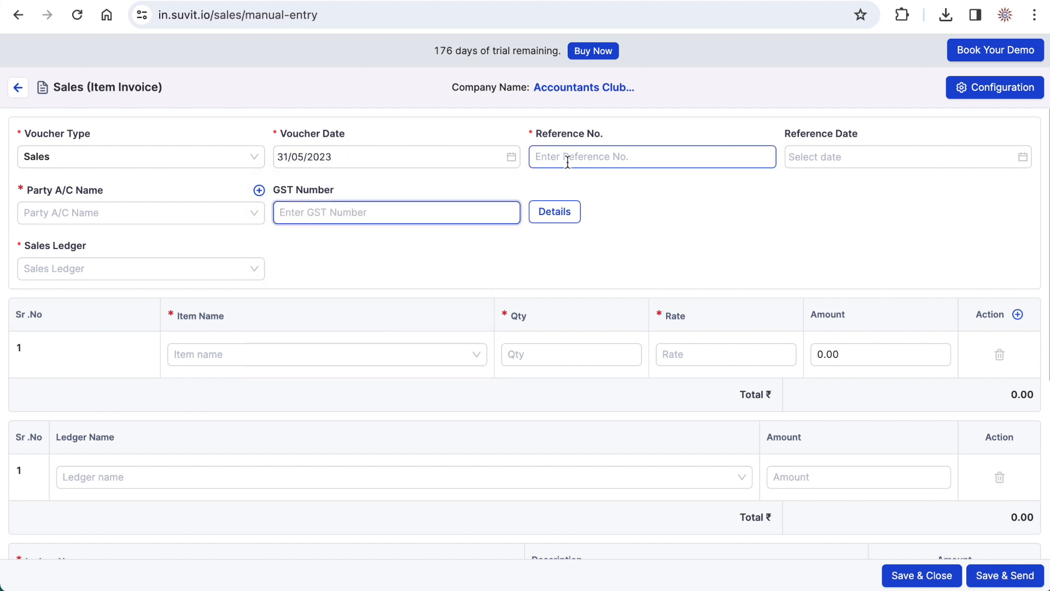
pyautogui.click(567, 163)
pyautogui.write('124')
pyautogui.click(650, 211)
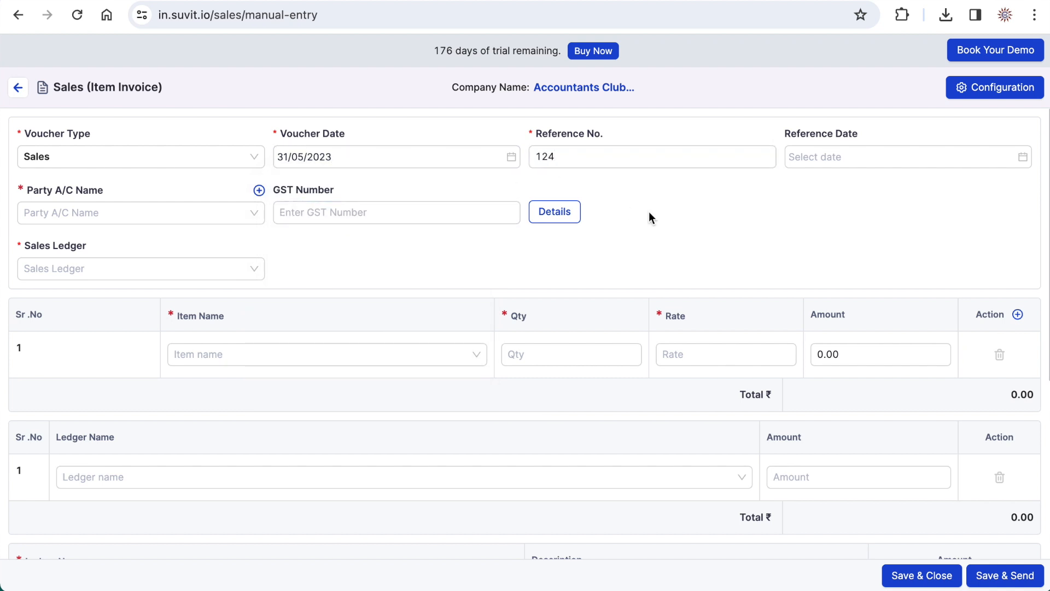
# - Choose ABC and Company as the party account and Sales GST 18 as the sales ledger
pyautogui.click(164, 208)
pyautogui.click(164, 263)
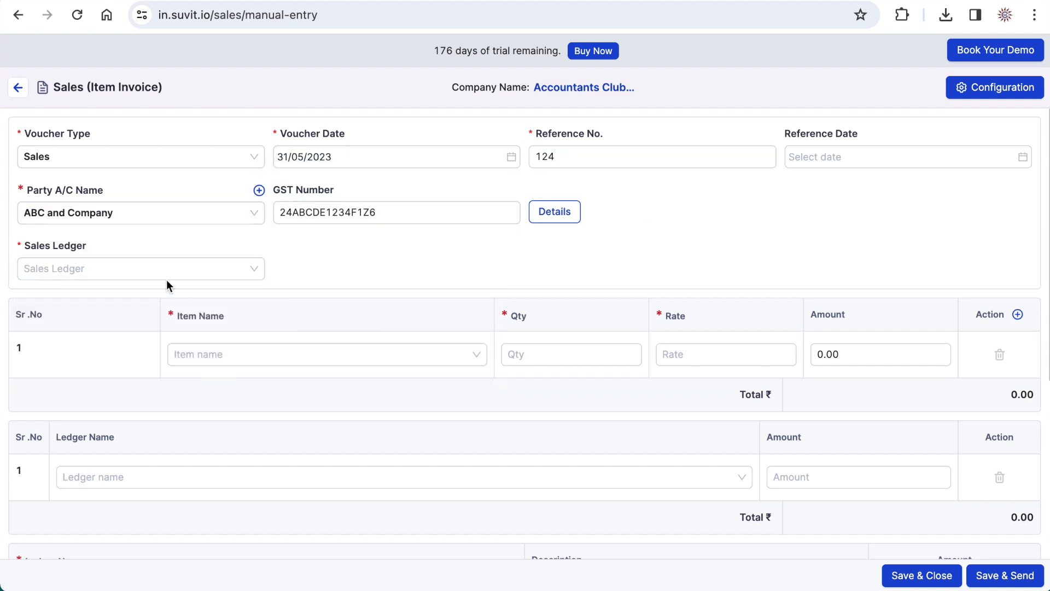
pyautogui.click(164, 273)
pyautogui.click(117, 305)
# - Add the item Iphone 15 128 GB with quantity 1 and rate 70000
pyautogui.click(218, 354)
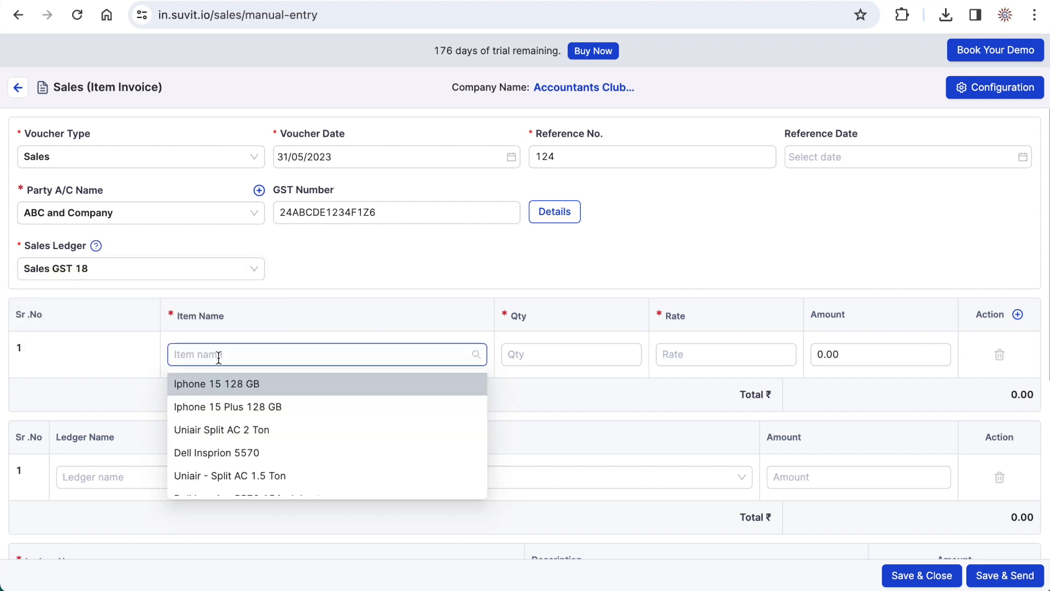
pyautogui.click(218, 379)
pyautogui.click(564, 366)
pyautogui.write('1')
pyautogui.click(673, 361)
pyautogui.write('70000')
pyautogui.click(582, 408)
# - Assign the tax ledgers: UTGST A/c for SGST, CGST A/c for CGST and IGST A/c for IGST
pyautogui.scroll(-5, 581, 407)
pyautogui.click(501, 407)
pyautogui.click(383, 503)
pyautogui.click(351, 444)
pyautogui.click(319, 469)
pyautogui.click(307, 474)
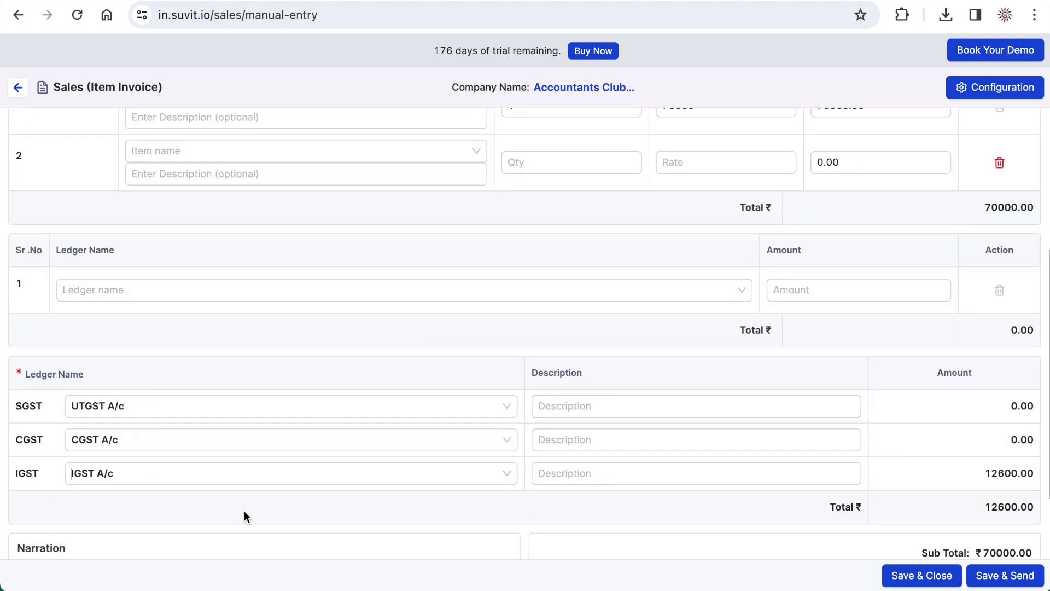
pyautogui.click(243, 504)
# - Review the rest of the manual invoice, then save and send it to Tally
pyautogui.scroll(-2, 340, 451)
pyautogui.scroll(5, 341, 451)
pyautogui.scroll(-2, 340, 457)
pyautogui.click(1004, 575)
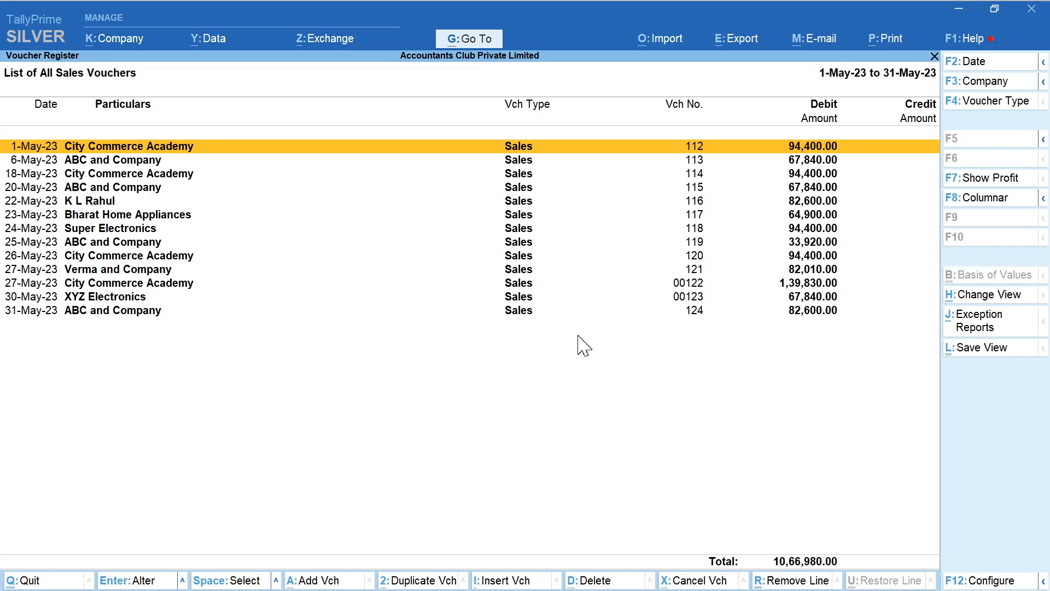
# - Switch to TallyPrime, open the 31-May ABC and Company sales voucher and zoom in on its print preview
pyautogui.press('Down')
pyautogui.press('Down')
pyautogui.press('Down')
pyautogui.press('Down')
pyautogui.press('Down')
pyautogui.press('Down')
pyautogui.press('Down')
pyautogui.press('Down')
pyautogui.press('Down')
pyautogui.press('Down')
pyautogui.press('Down')
pyautogui.press('Down')
pyautogui.press('Return')
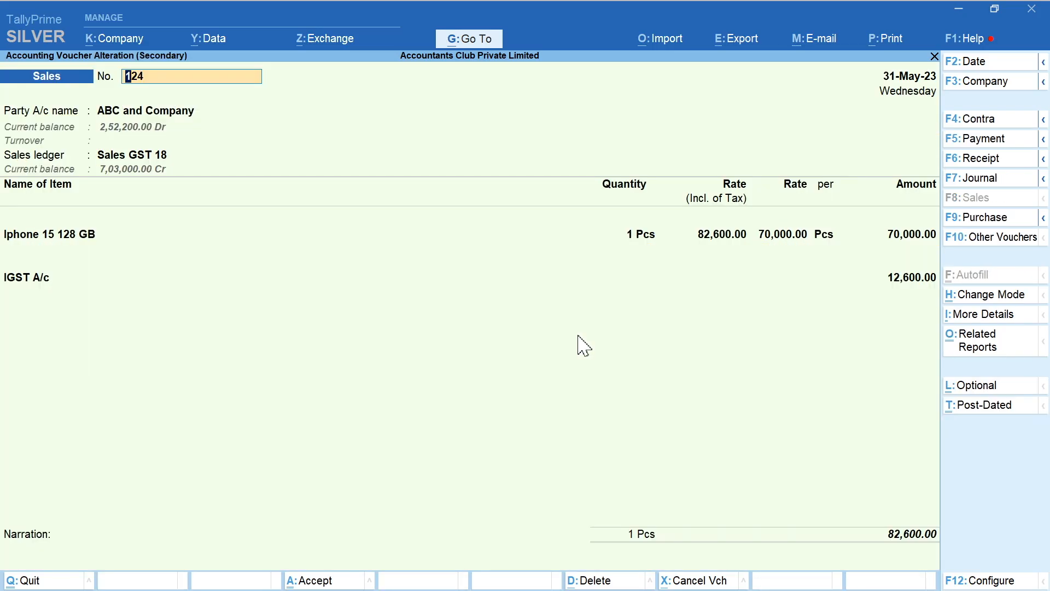
pyautogui.click(883, 41)
pyautogui.click(903, 91)
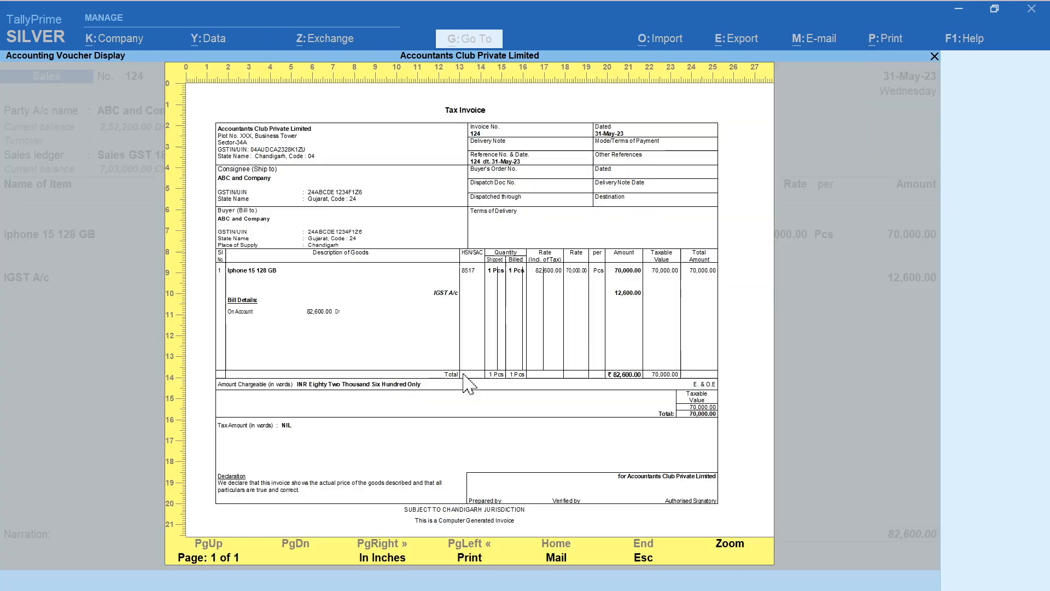
pyautogui.click(732, 544)
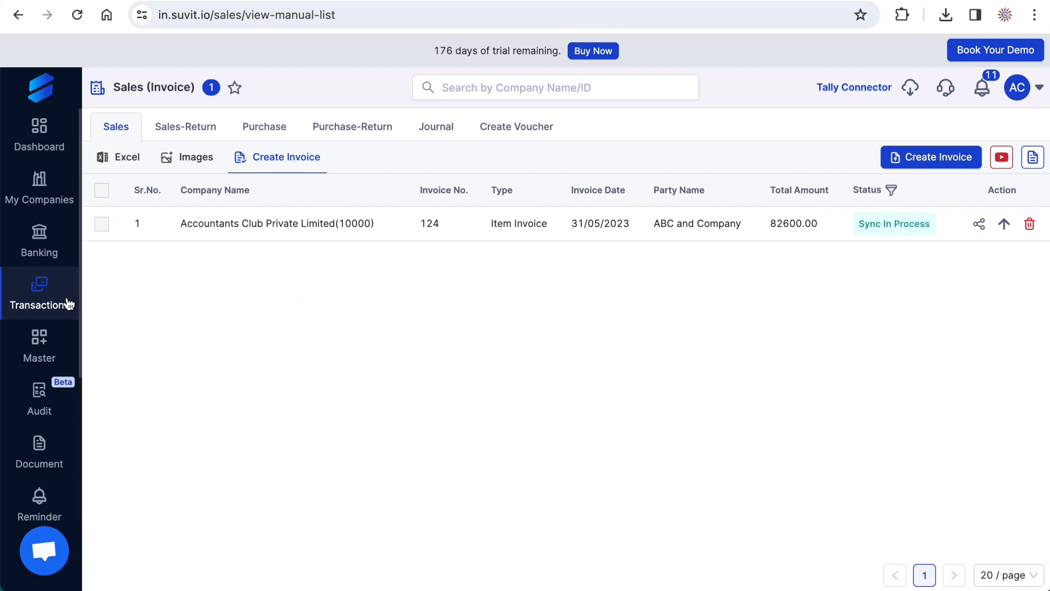
# - Return to Suvit's transactions, view the Sales-Return Excel page and open the Purchase Excel page
pyautogui.click(41, 301)
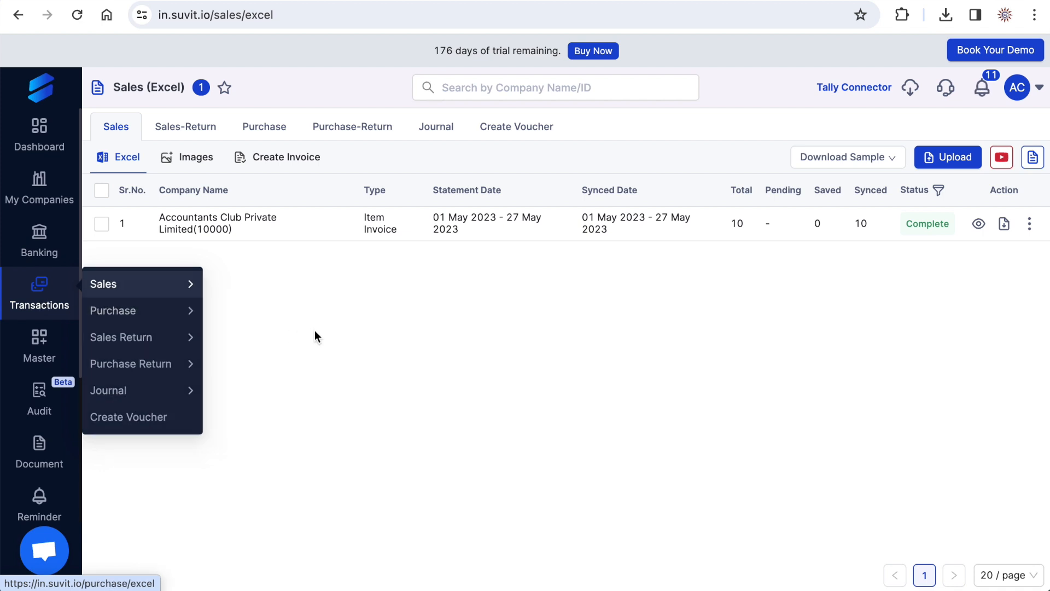
pyautogui.click(191, 134)
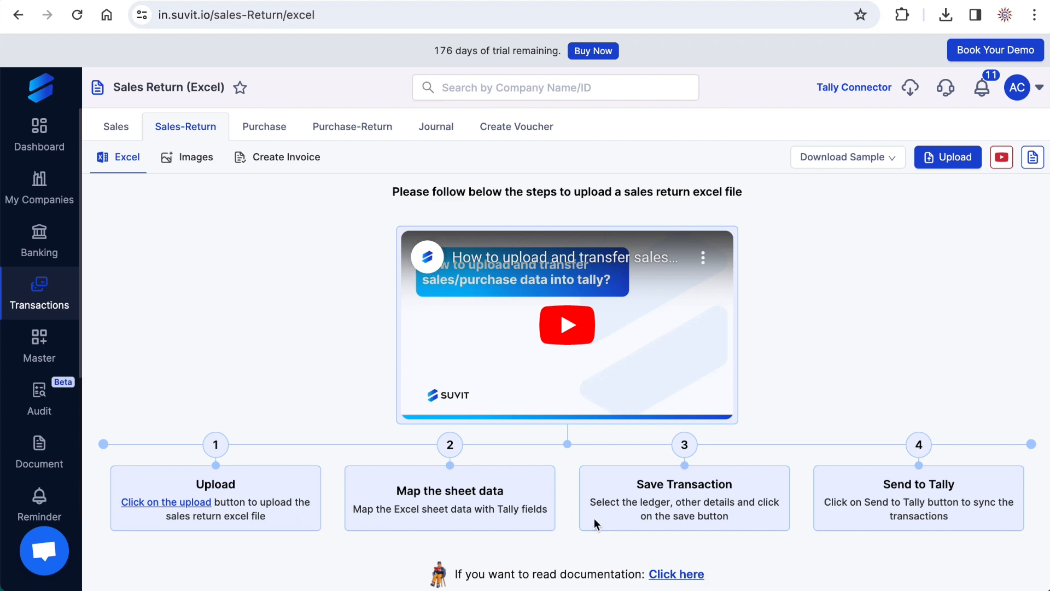
pyautogui.click(258, 128)
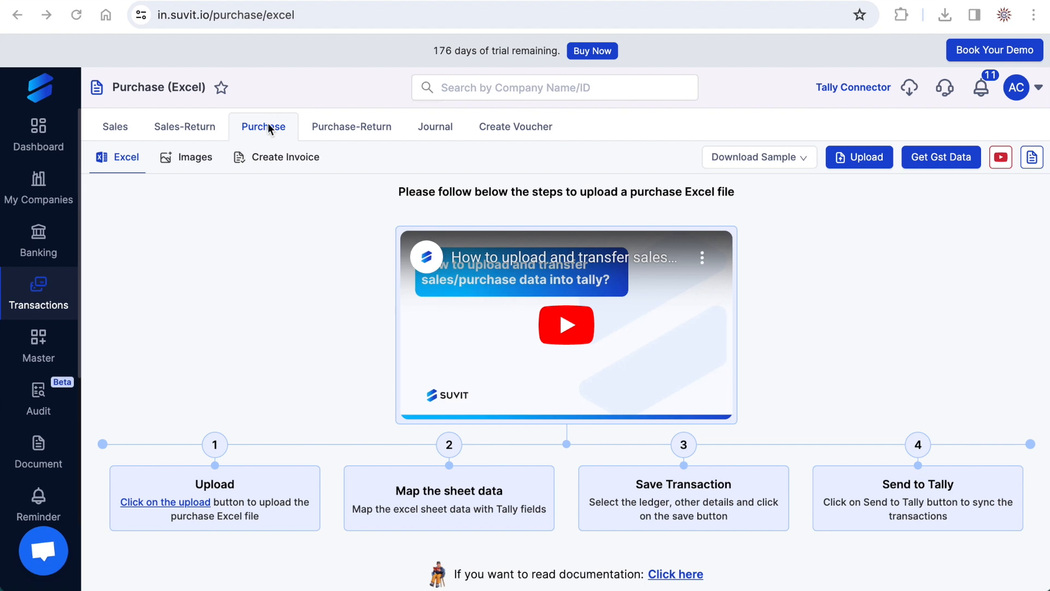
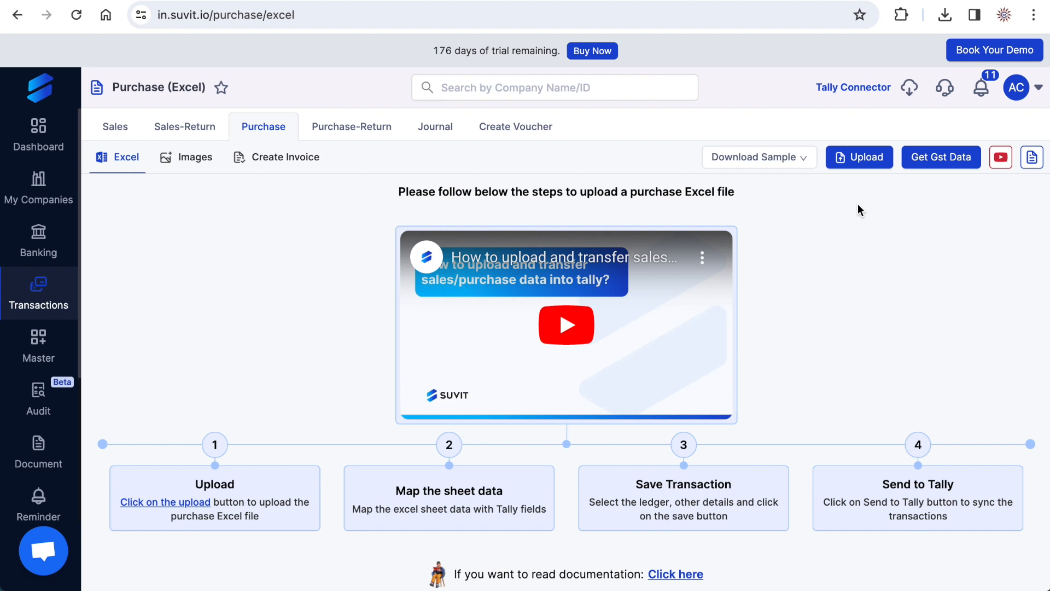
# - Download the Item Invoice(With Item) sample for purchases and open Pur-May.xlsx from the Suvit folder
pyautogui.click(802, 158)
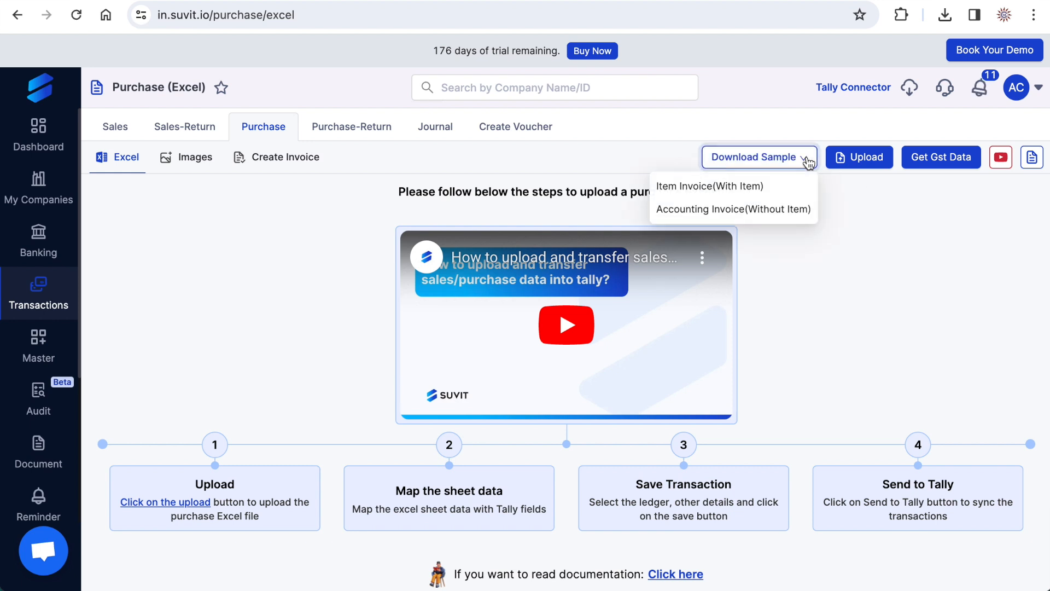
pyautogui.click(711, 187)
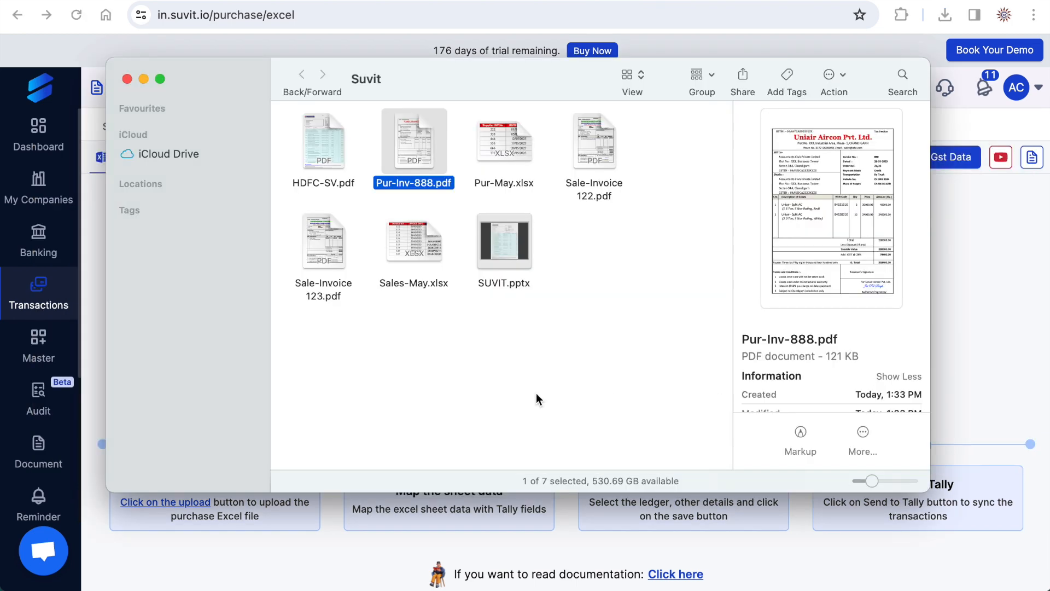
pyautogui.click(511, 149)
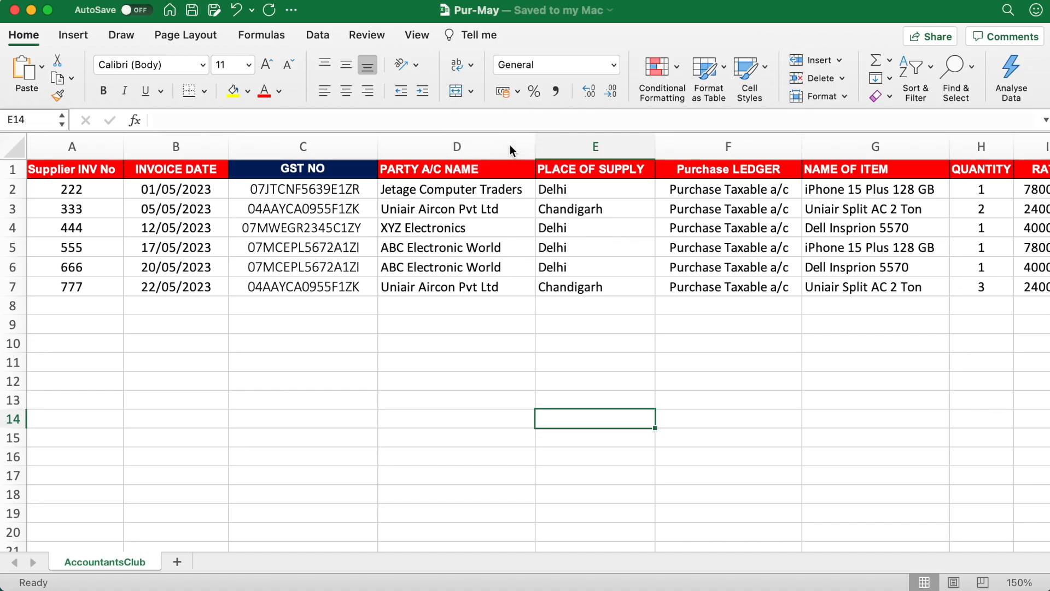
# - Review the Pur-May columns from supplier invoice number and date through party, purchase ledger, item, rate and amount, then close the workbook and return to Suvit
pyautogui.click(209, 319)
pyautogui.moveTo(92, 193); pyautogui.dragTo(100, 285)
pyautogui.moveTo(157, 189); pyautogui.dragTo(183, 268)
pyautogui.moveTo(455, 167); pyautogui.dragTo(454, 247)
pyautogui.click(595, 211)
pyautogui.hscroll(3, 595, 211)
pyautogui.click(607, 169)
pyautogui.click(700, 174)
pyautogui.hscroll(2, 689, 174)
pyautogui.click(774, 169)
pyautogui.click(855, 172)
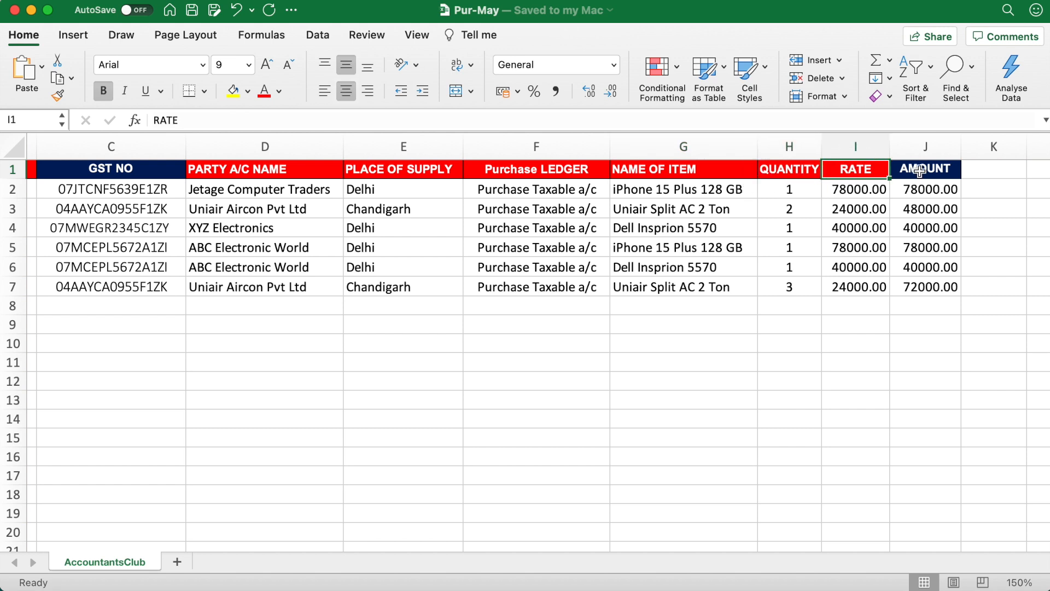
pyautogui.click(919, 171)
pyautogui.click(595, 400)
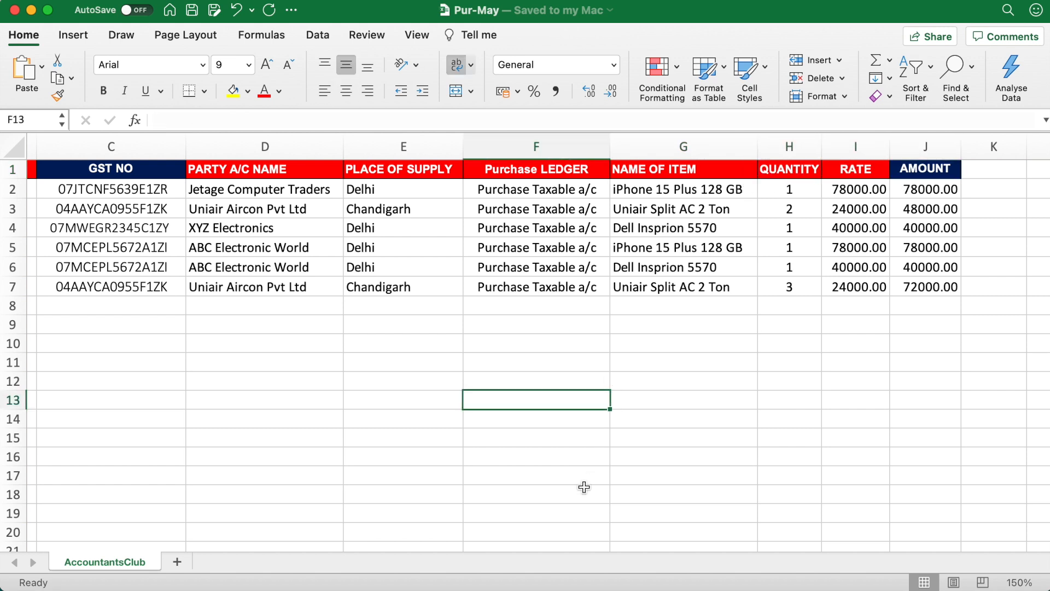
pyautogui.click(32, 12)
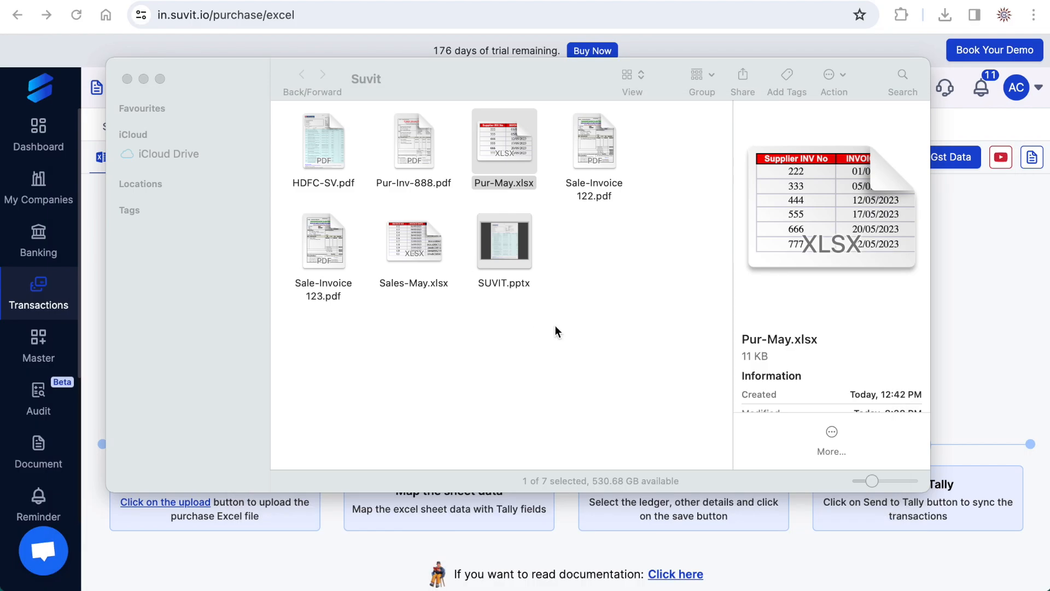
pyautogui.press('Escape')
# - Start a purchase upload for Accountants Club Private Limited with the type Item Invoice(With Item)
pyautogui.click(855, 159)
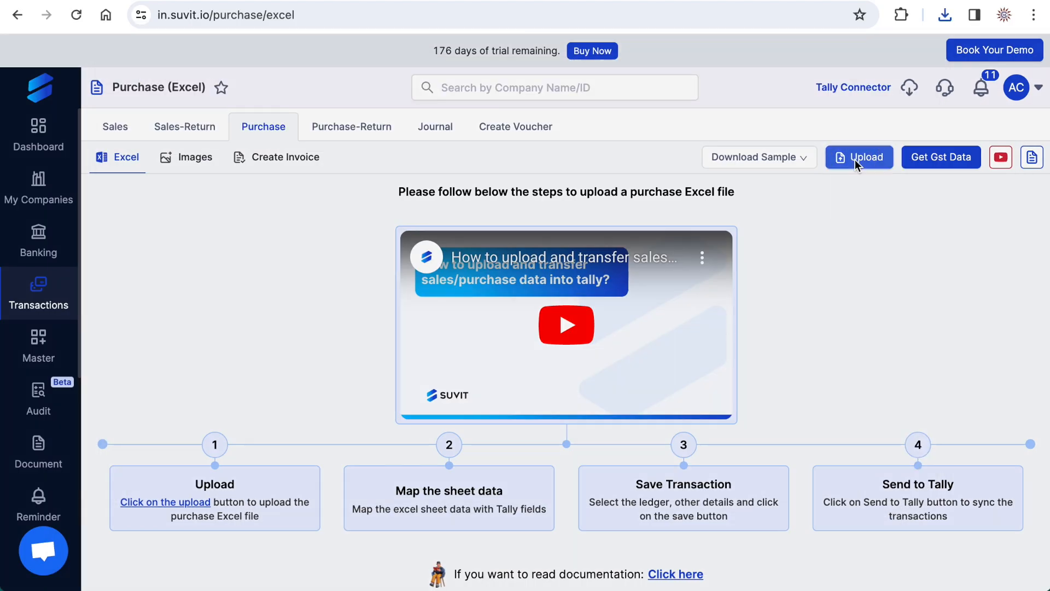
pyautogui.click(484, 192)
pyautogui.click(446, 221)
pyautogui.click(547, 194)
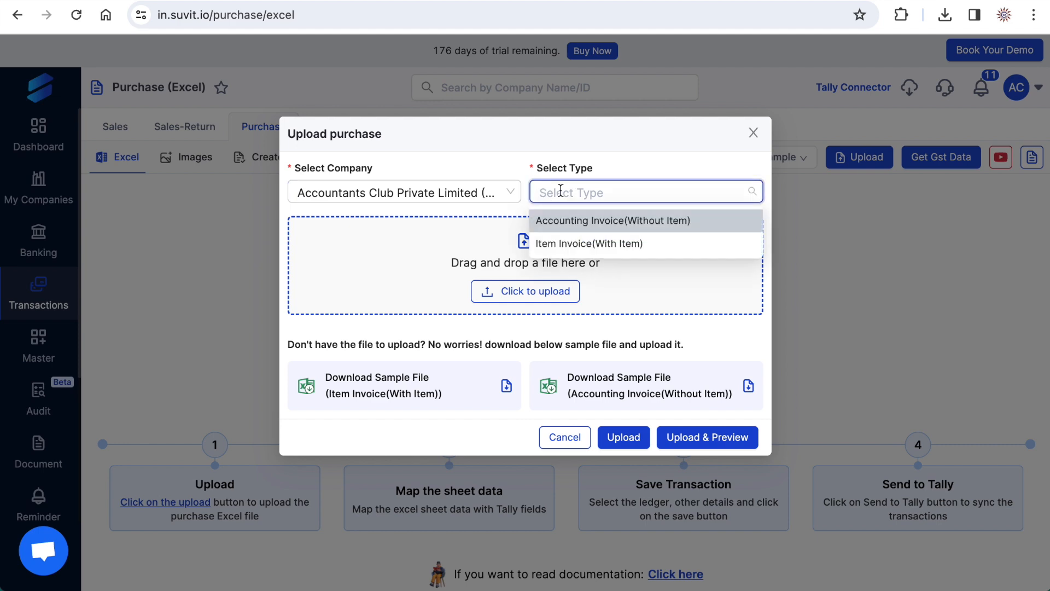
pyautogui.click(545, 243)
# - Upload Pur-May.xlsx with a preview, then save it and proceed to mapping
pyautogui.click(539, 292)
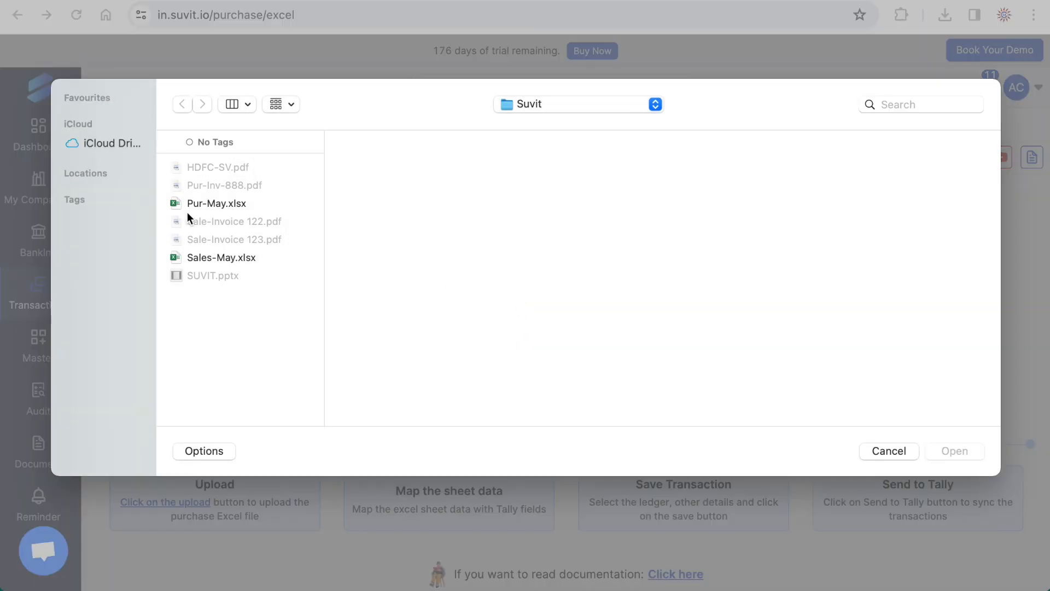
pyautogui.click(210, 203)
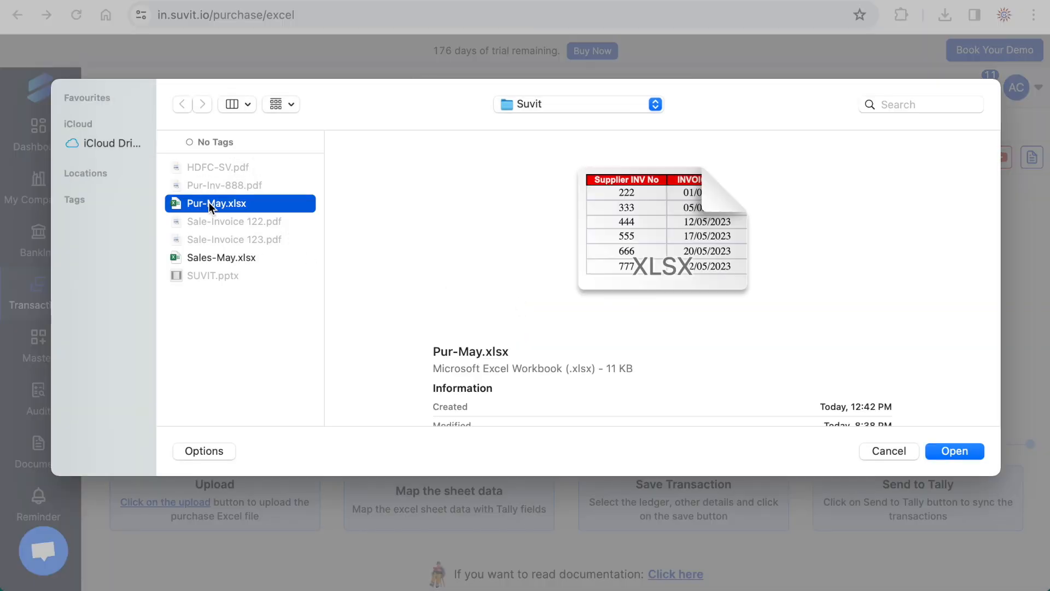
pyautogui.click(948, 450)
pyautogui.click(707, 458)
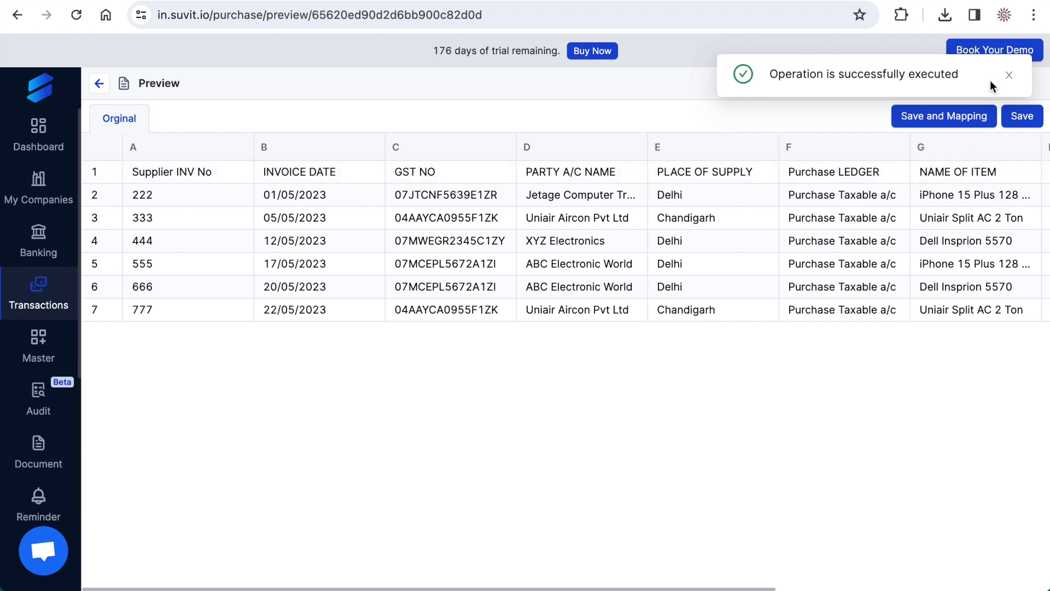
pyautogui.click(1009, 78)
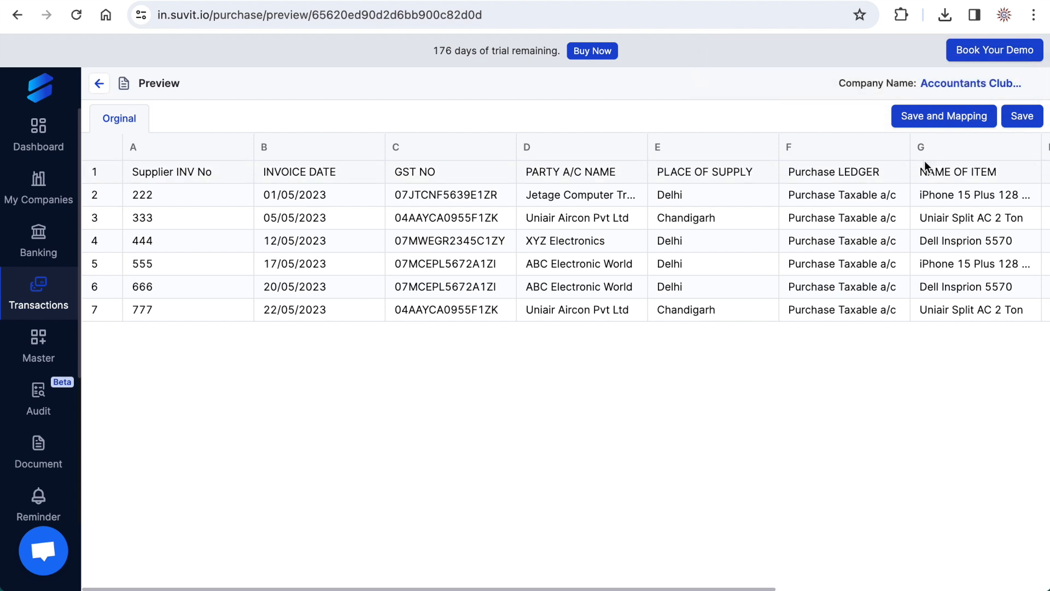
pyautogui.click(938, 121)
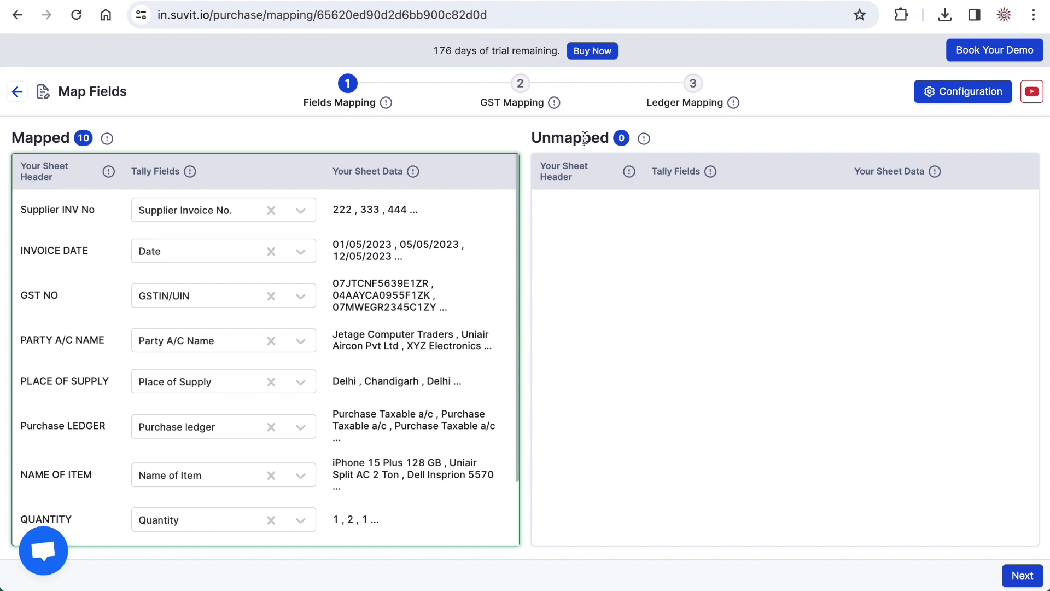
# - Accept the field mapping, assign UTGST A/c, CGST A/c and IGST A/c to the SGST, CGST and IGST ledgers, and save the mapping
pyautogui.click(1022, 575)
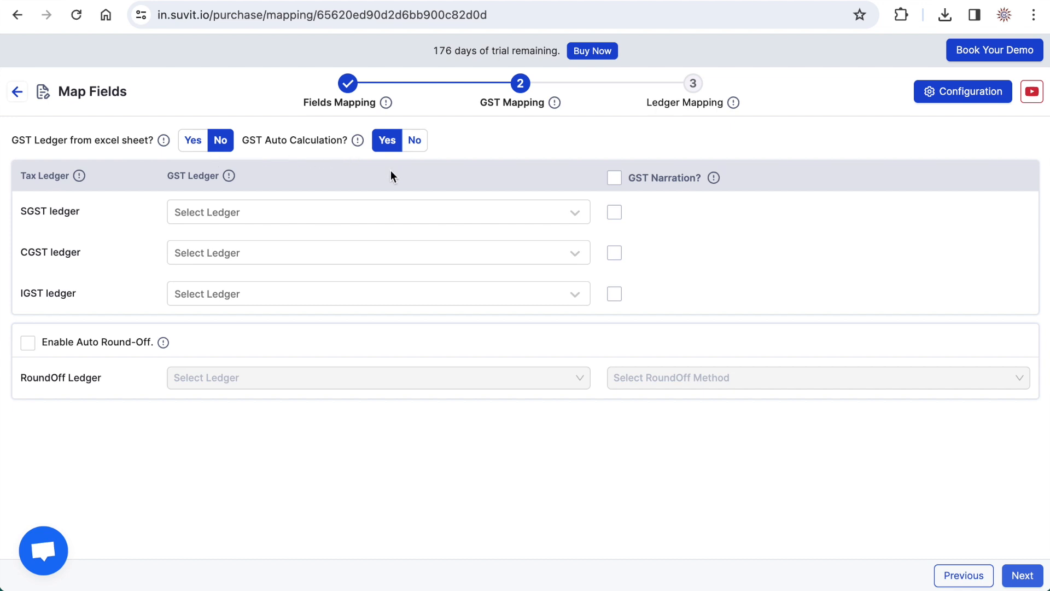
pyautogui.click(586, 213)
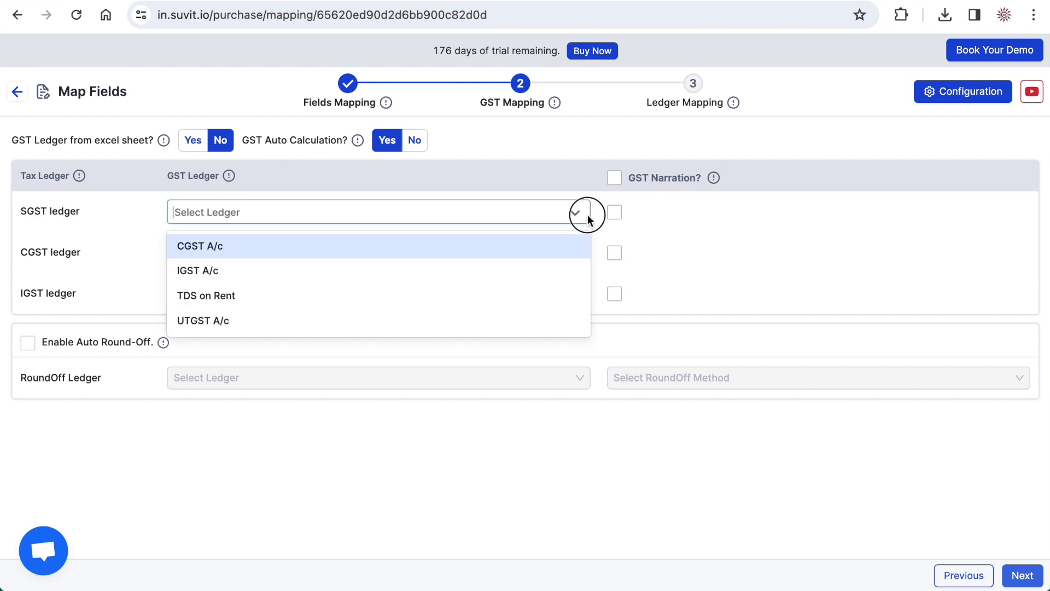
pyautogui.click(392, 317)
pyautogui.click(284, 252)
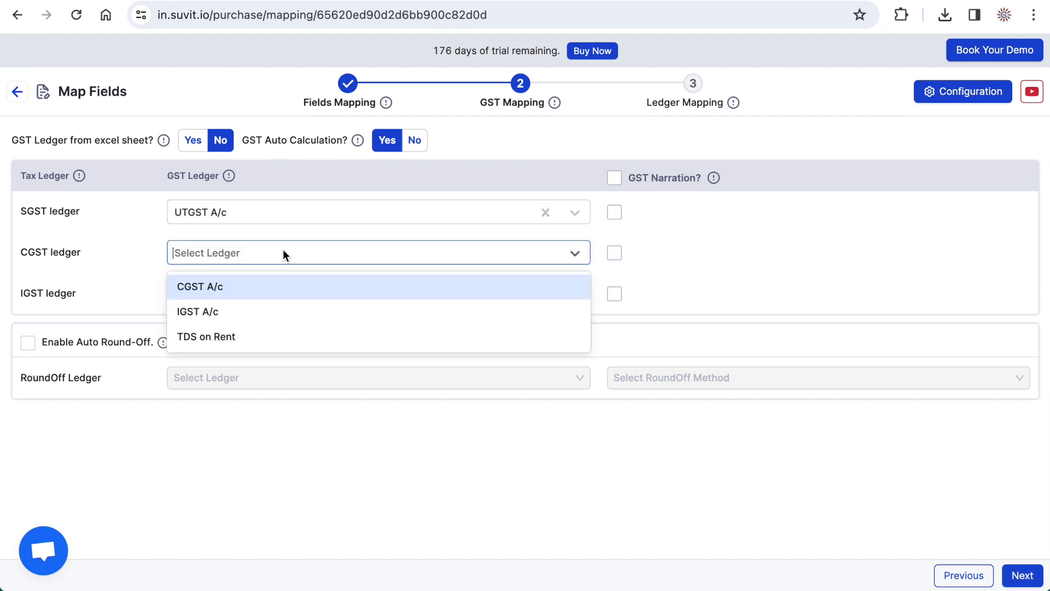
pyautogui.click(215, 287)
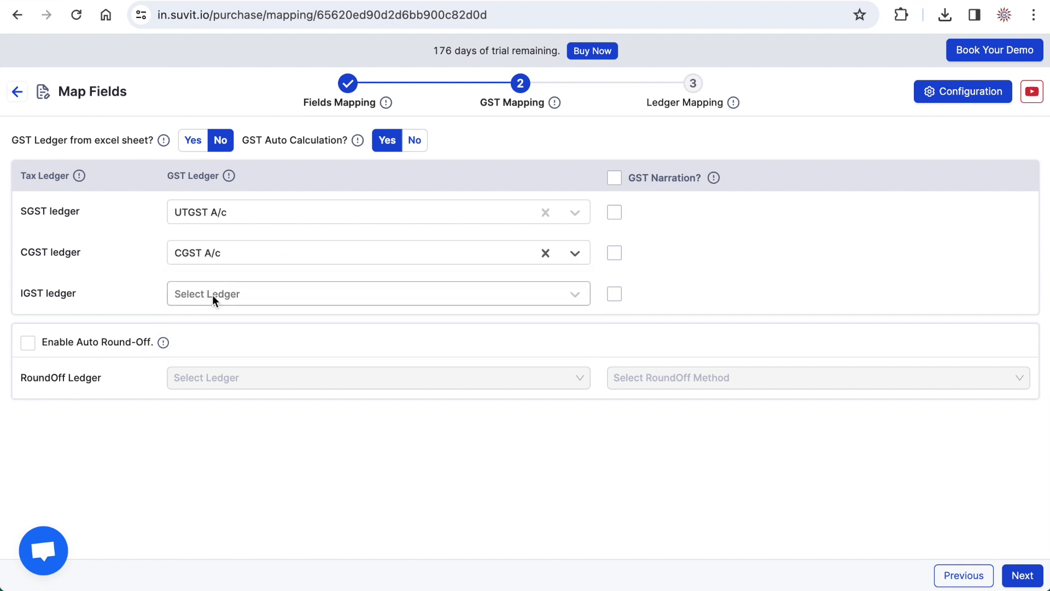
pyautogui.click(212, 296)
pyautogui.click(213, 327)
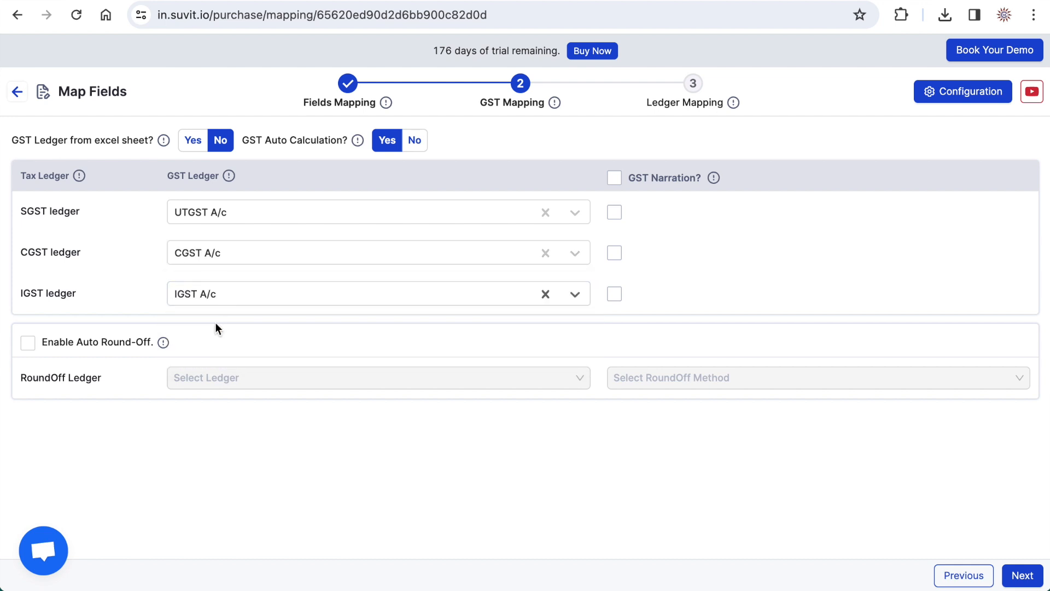
pyautogui.click(1022, 575)
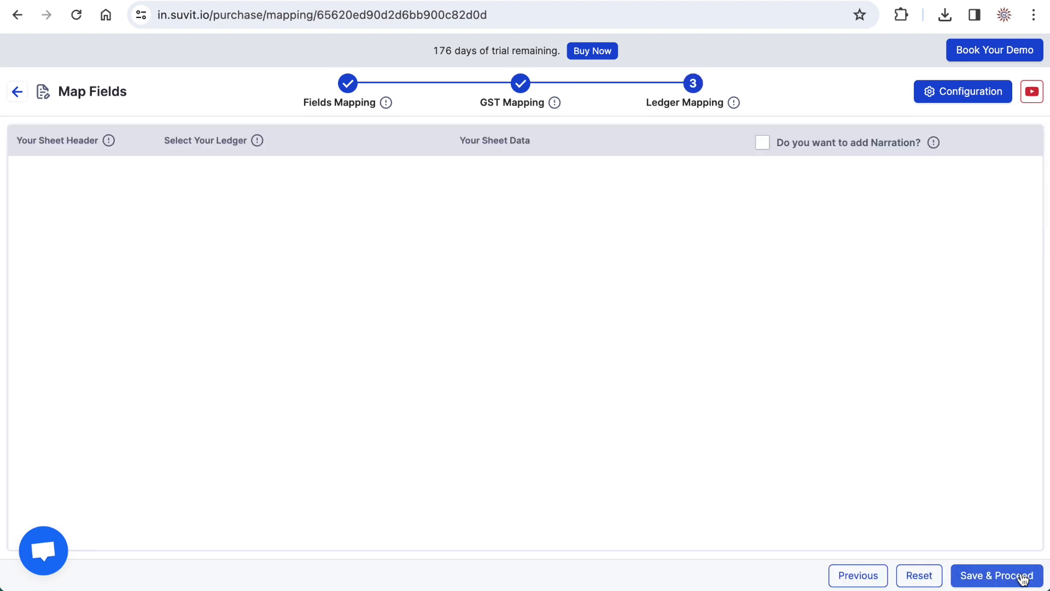
pyautogui.click(996, 578)
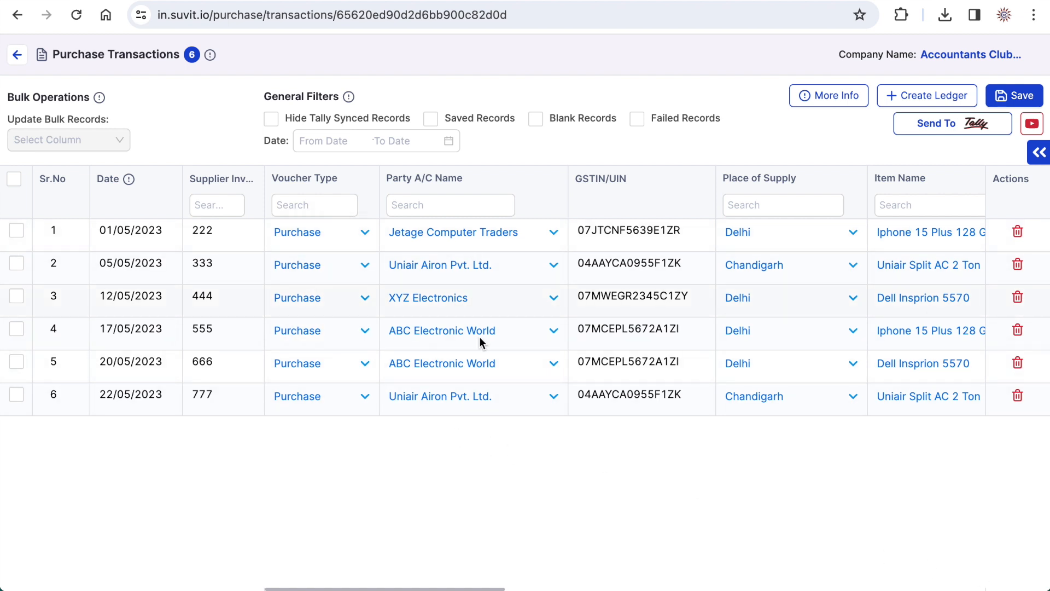
# - Set the purchase ledger of all six purchase transactions to Purchases A/c
pyautogui.hscroll(10, 694, 348)
pyautogui.hscroll(5, 694, 347)
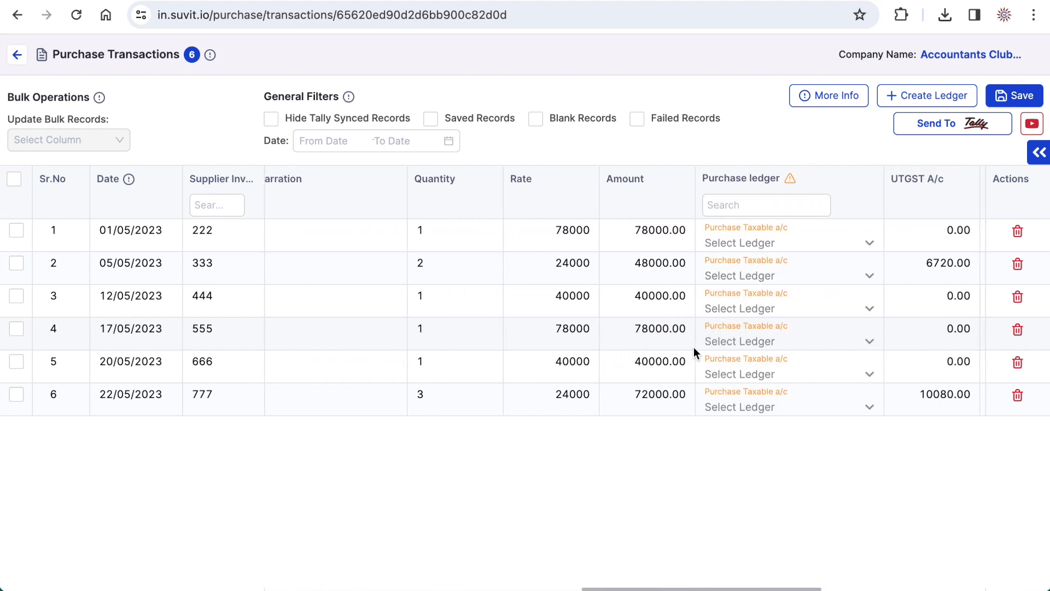
pyautogui.hscroll(6, 693, 347)
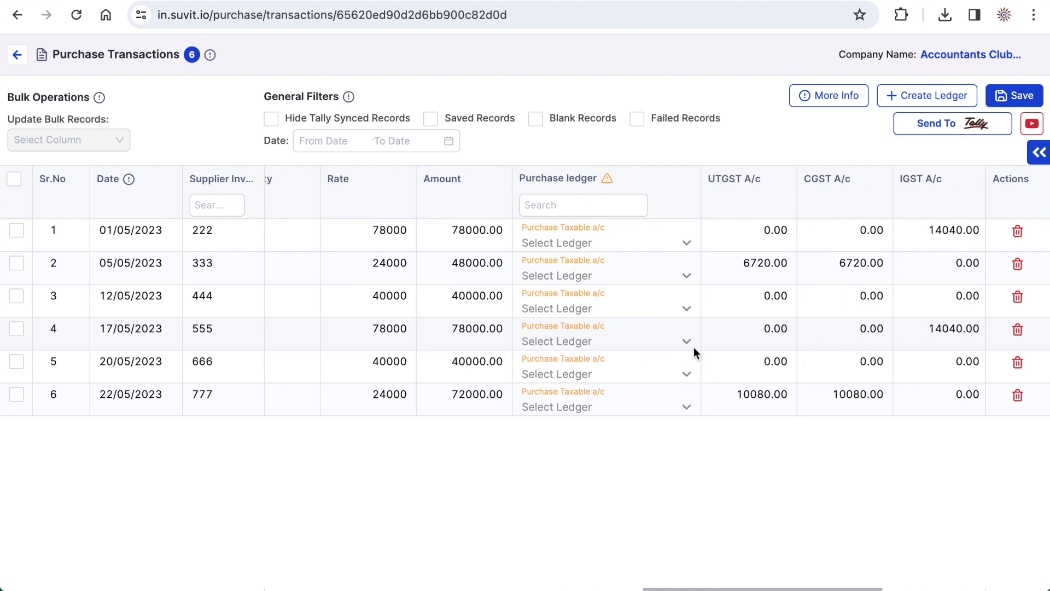
pyautogui.hscroll(2, 694, 346)
pyautogui.click(658, 243)
pyautogui.write('pu')
pyautogui.click(513, 271)
pyautogui.click(513, 270)
pyautogui.write('pu')
pyautogui.click(507, 298)
pyautogui.click(507, 296)
pyautogui.write('pu')
pyautogui.click(517, 319)
pyautogui.click(517, 315)
pyautogui.write('pu')
pyautogui.click(508, 346)
pyautogui.click(524, 336)
pyautogui.write('pu')
pyautogui.click(521, 369)
pyautogui.click(521, 369)
pyautogui.write('pu')
pyautogui.click(540, 390)
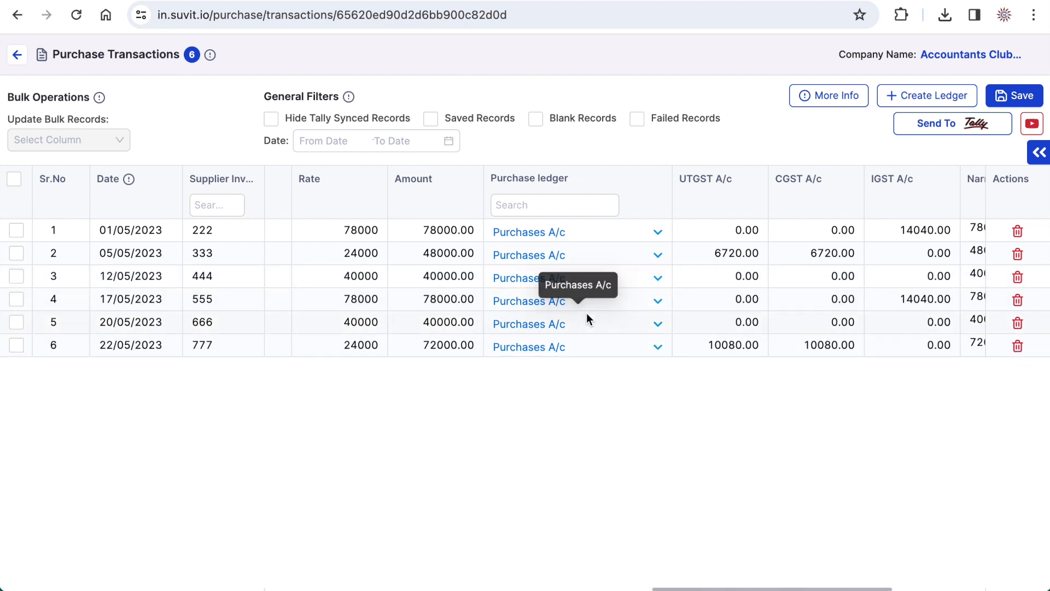
# - Review the remaining transaction columns, then select all purchase transactions, save them and send them to Tally
pyautogui.hscroll(5, 587, 313)
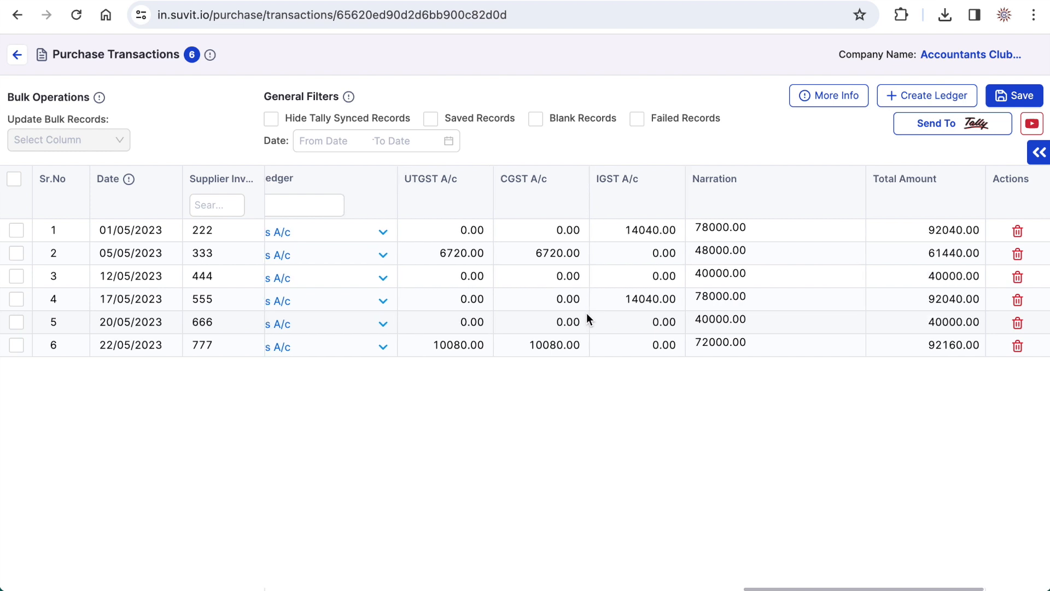
pyautogui.hscroll(-1, 586, 313)
pyautogui.hscroll(-15, 586, 313)
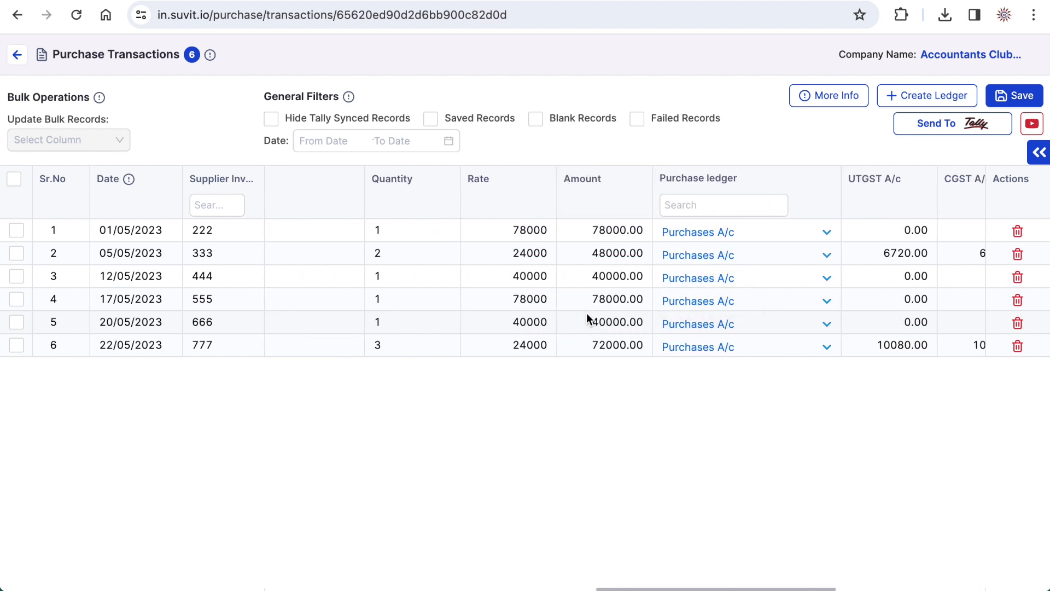
pyautogui.hscroll(-10, 586, 313)
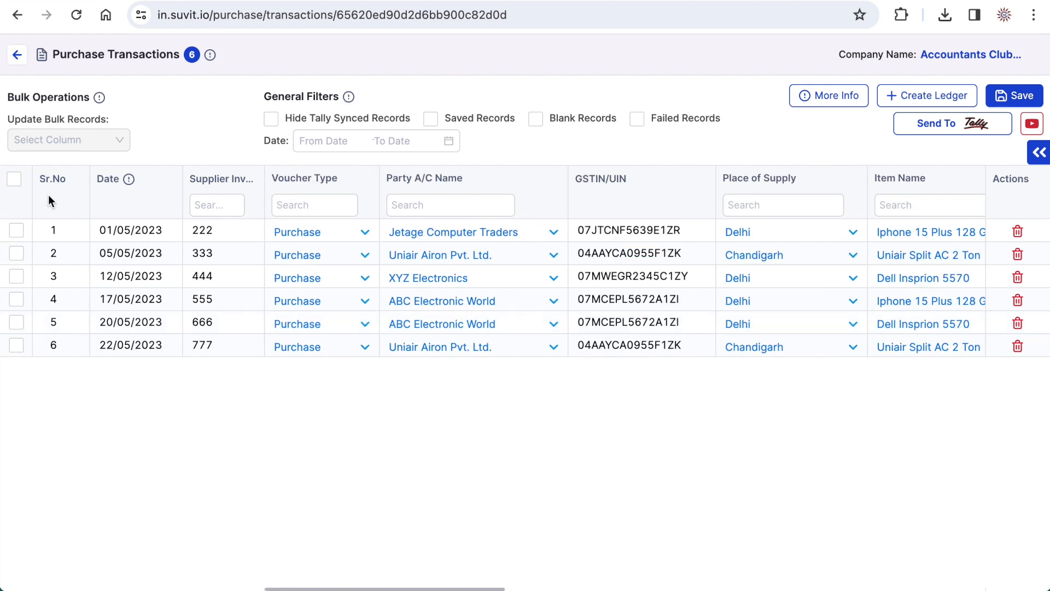
pyautogui.click(14, 179)
pyautogui.click(1012, 96)
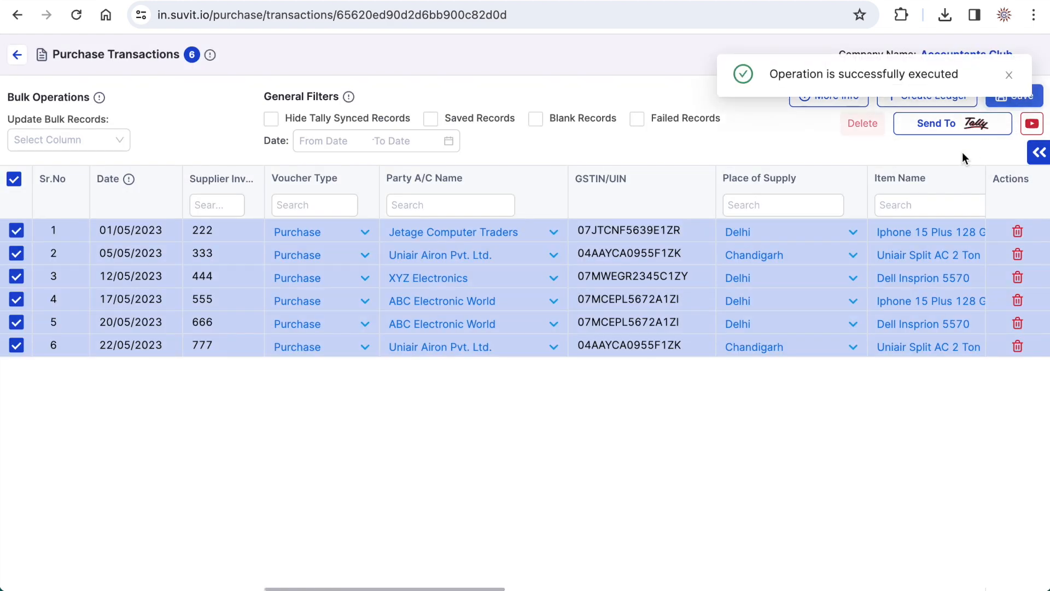
pyautogui.click(933, 126)
pyautogui.click(663, 193)
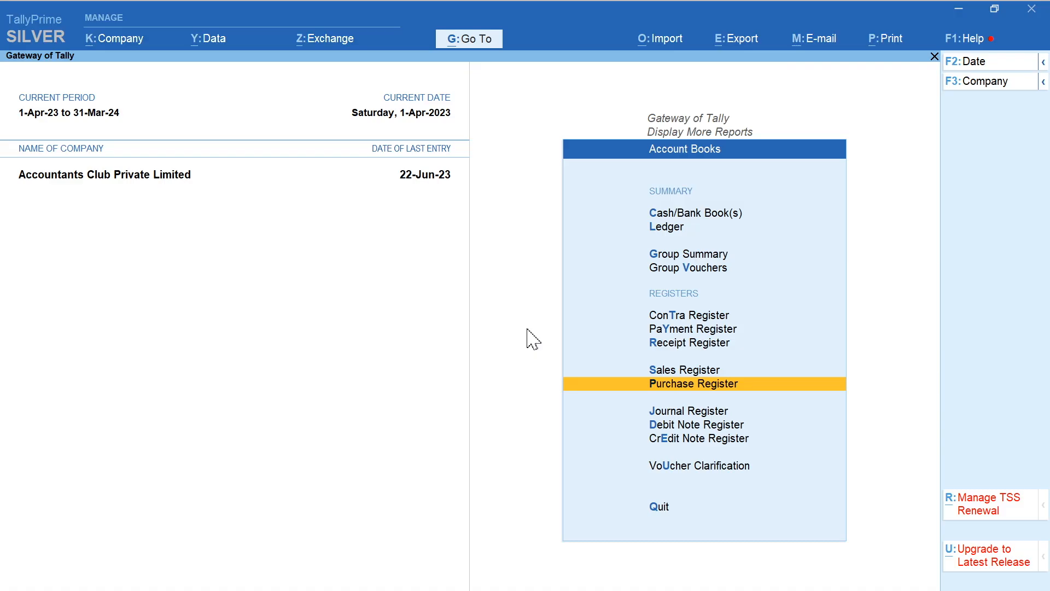
# - In TallyPrime, open the May vouchers of the Purchase Register, view the 1-May Jetage Computer Traders voucher and leave it
pyautogui.press('Return')
pyautogui.press('Up')
pyautogui.press('Return')
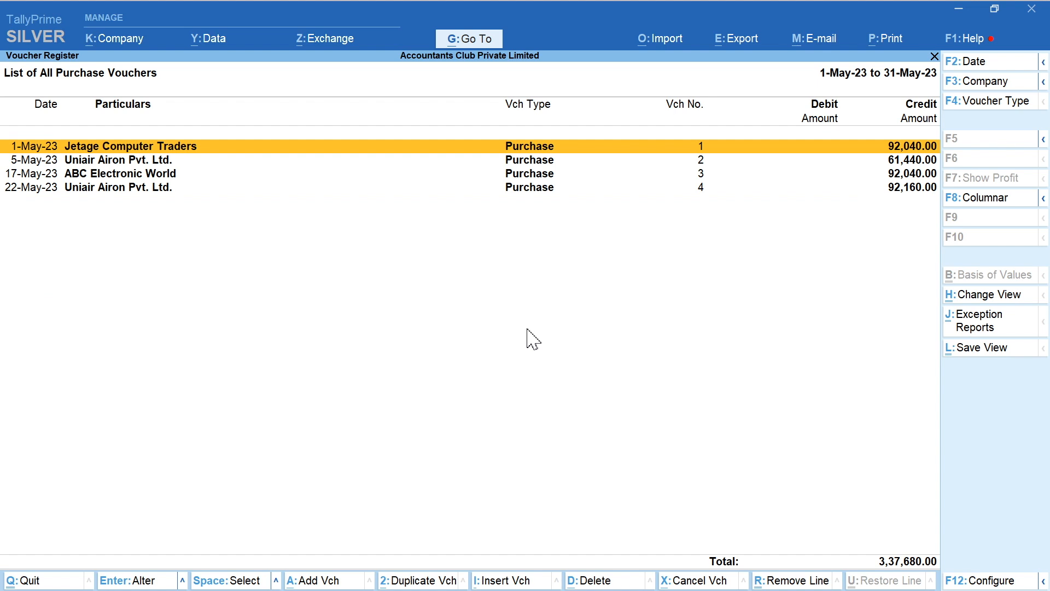
pyautogui.press('Return')
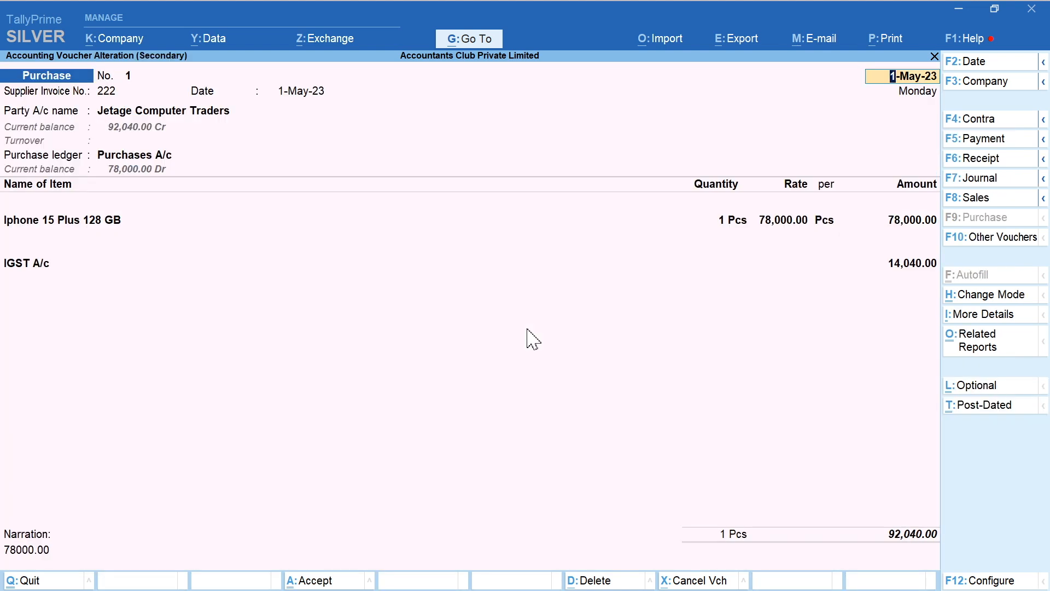
pyautogui.press('BackSpace')
pyautogui.press('Escape')
pyautogui.press('y')
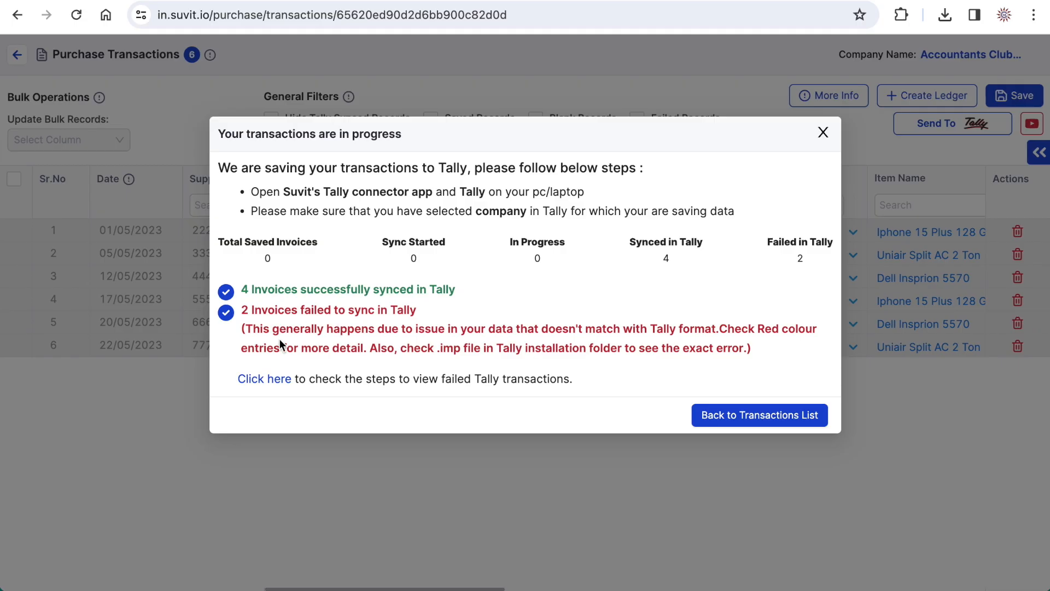
# - Back in Suvit, open the help article on transactions that failed to sync in Tally, read through the reasons and close it
pyautogui.click(272, 385)
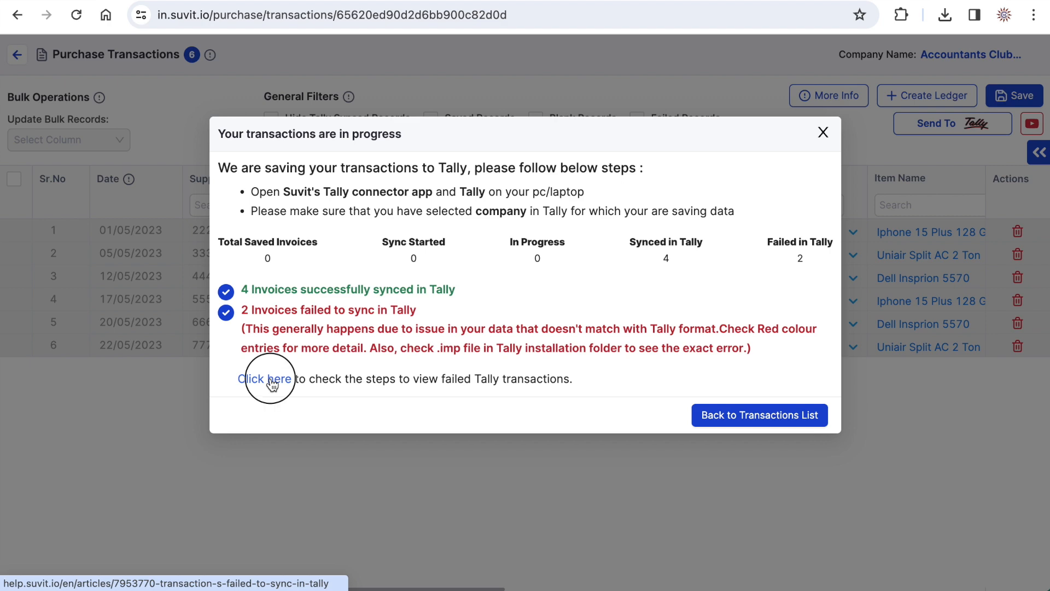
pyautogui.scroll(-2, 490, 444)
pyautogui.scroll(-2, 489, 446)
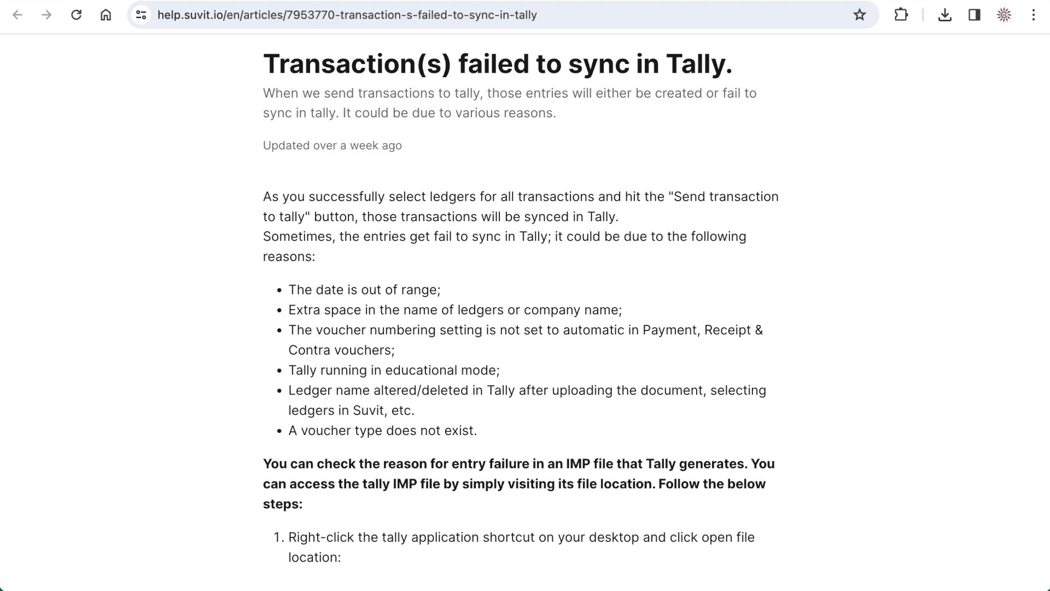
pyautogui.hotkey('ctrl', 'w')
# - Return to the purchase transactions list and open the Purchase Images page
pyautogui.click(760, 416)
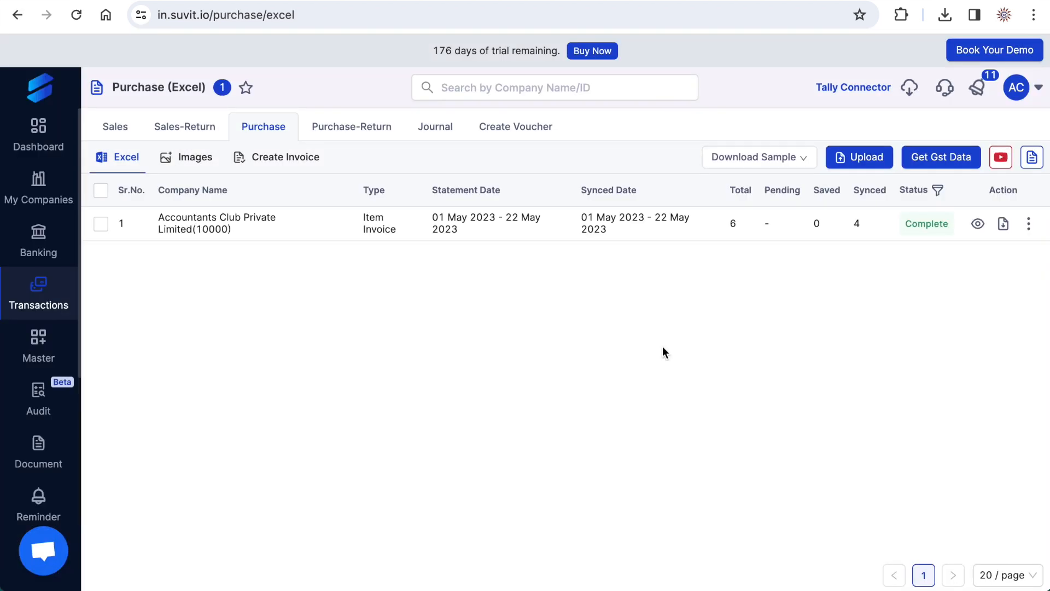
pyautogui.click(563, 225)
pyautogui.click(204, 165)
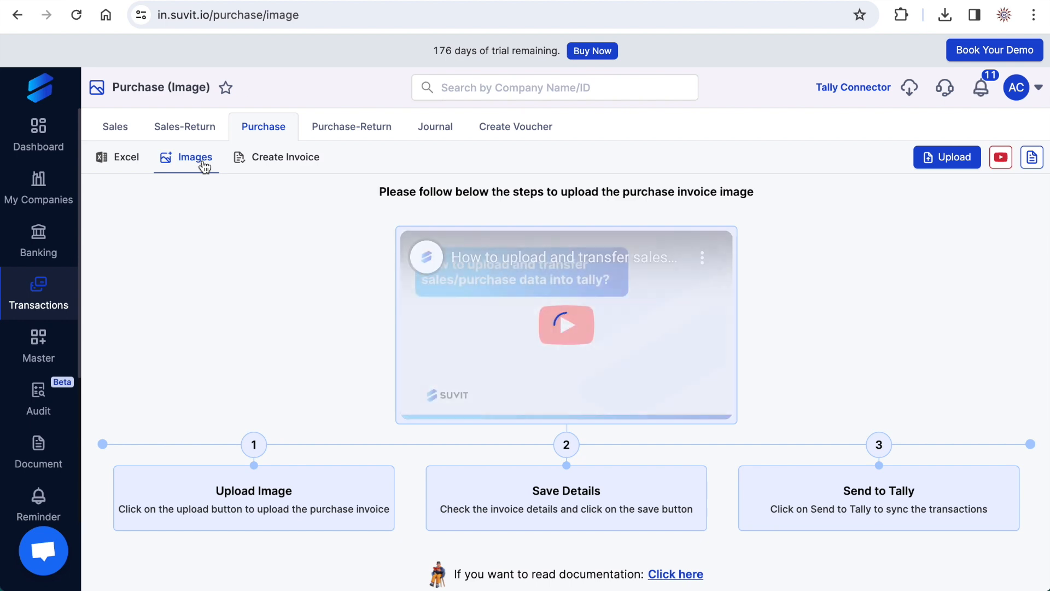
pyautogui.click(947, 156)
pyautogui.click(494, 191)
pyautogui.click(472, 219)
pyautogui.click(664, 193)
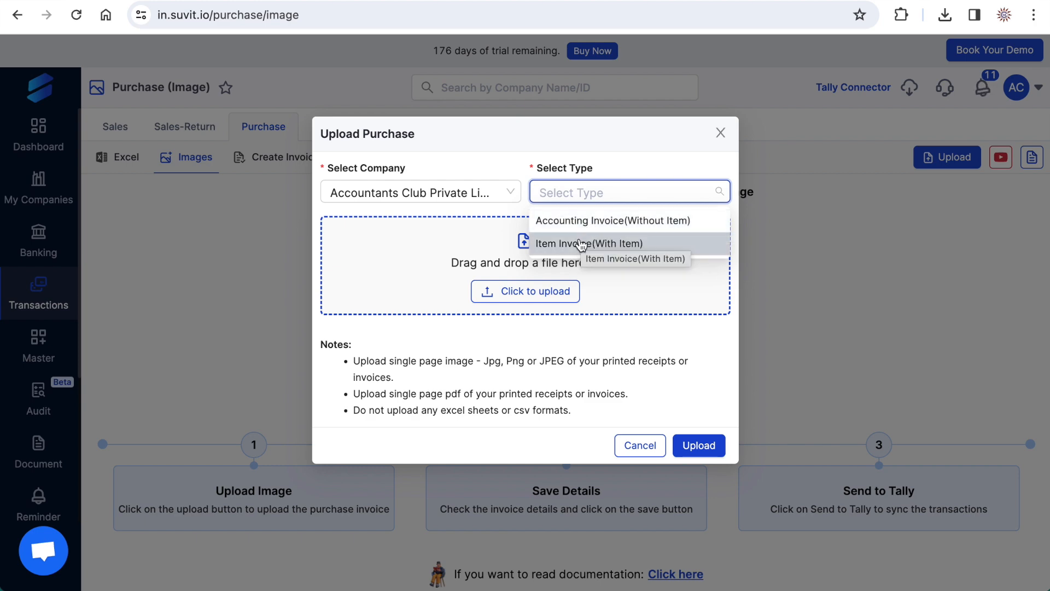
pyautogui.click(601, 243)
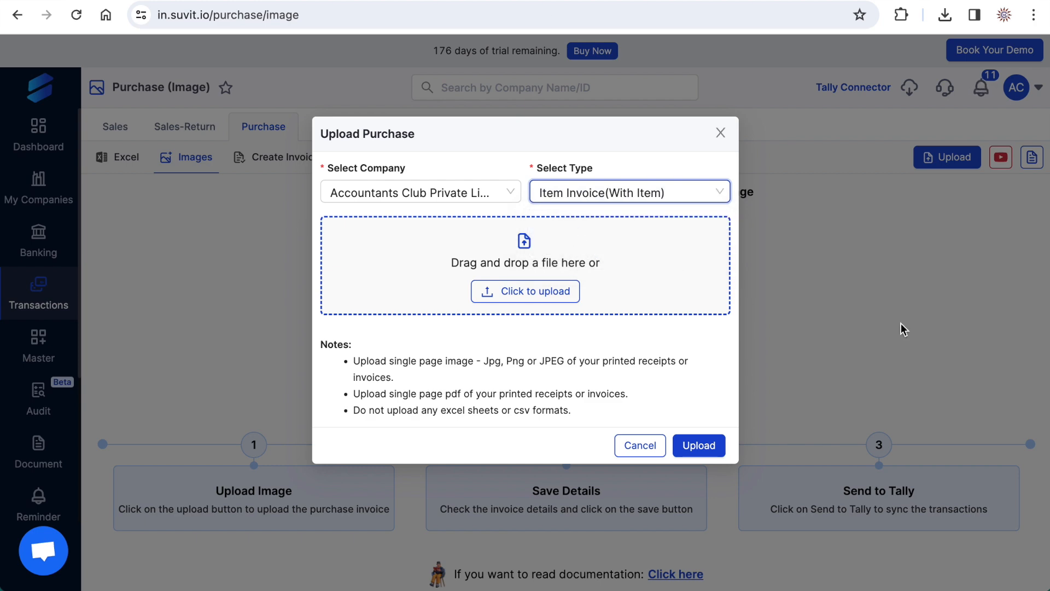
pyautogui.click(924, 327)
# - Switch to the Suvit folder in Finder, preview Pur-Inv-888.pdf to read the purchase invoice, and put the folder window away
pyautogui.press('super+Tab')
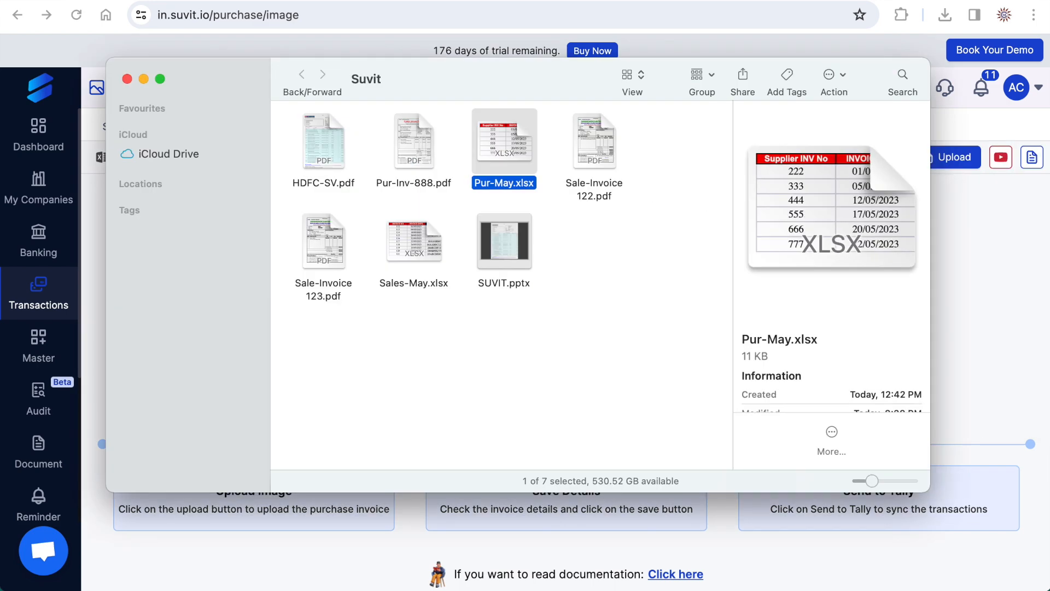
pyautogui.click(424, 148)
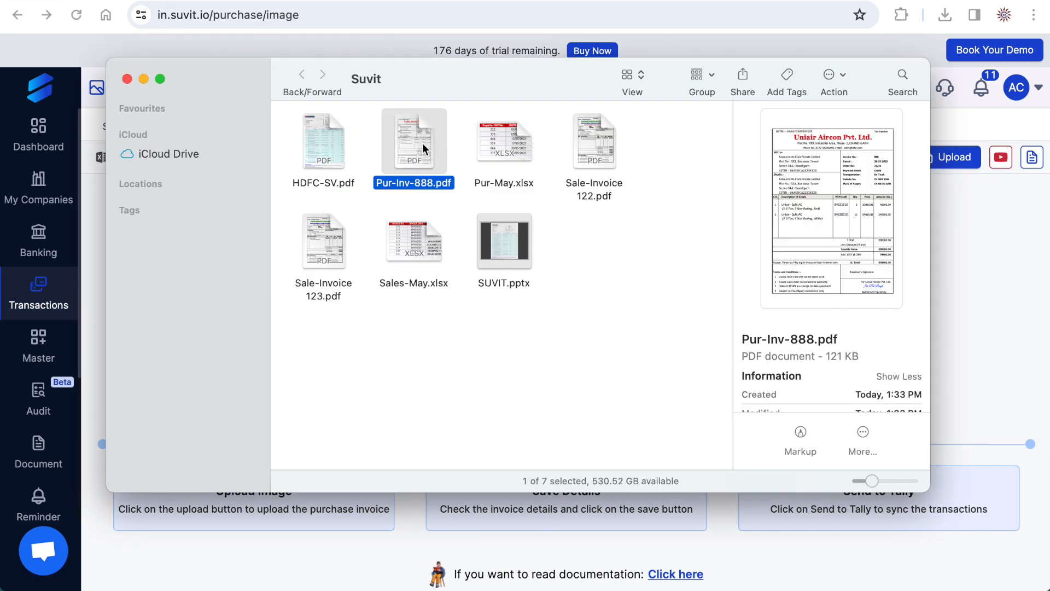
pyautogui.press('space')
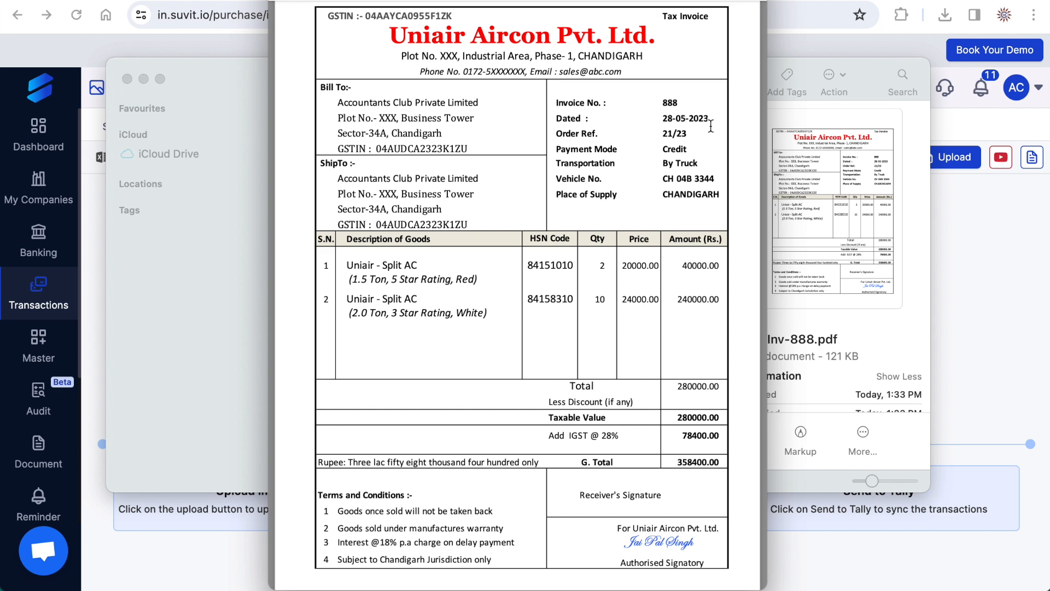
pyautogui.press('space')
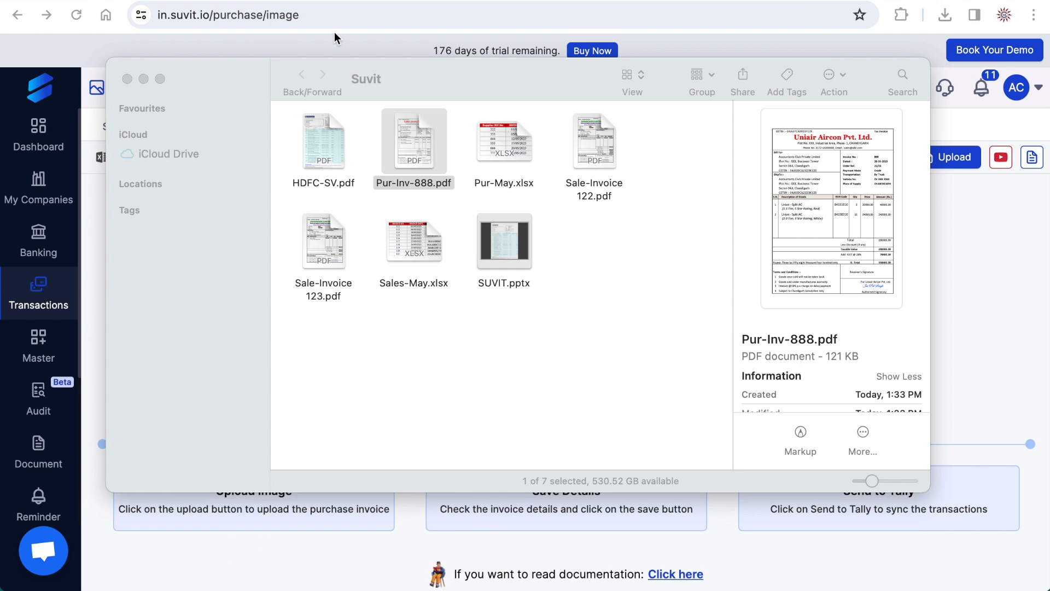
pyautogui.click(145, 78)
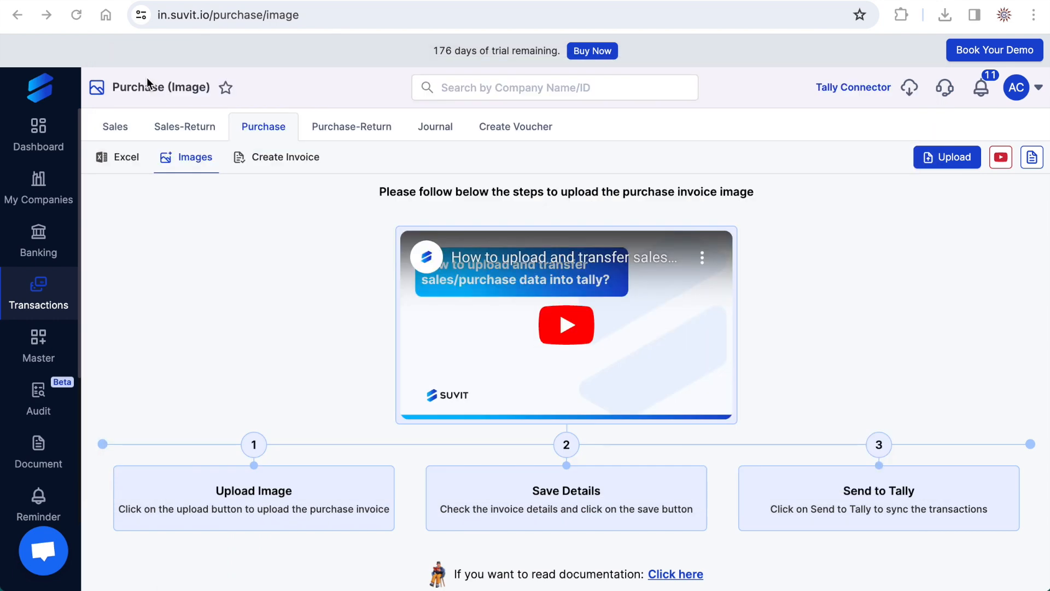
# - Upload Pur-Inv-888.pdf as a purchase for Accountants Club Private Limited with the type Item Invoice(With Item)
pyautogui.click(957, 160)
pyautogui.click(477, 191)
pyautogui.click(470, 220)
pyautogui.click(563, 188)
pyautogui.click(568, 243)
pyautogui.click(518, 291)
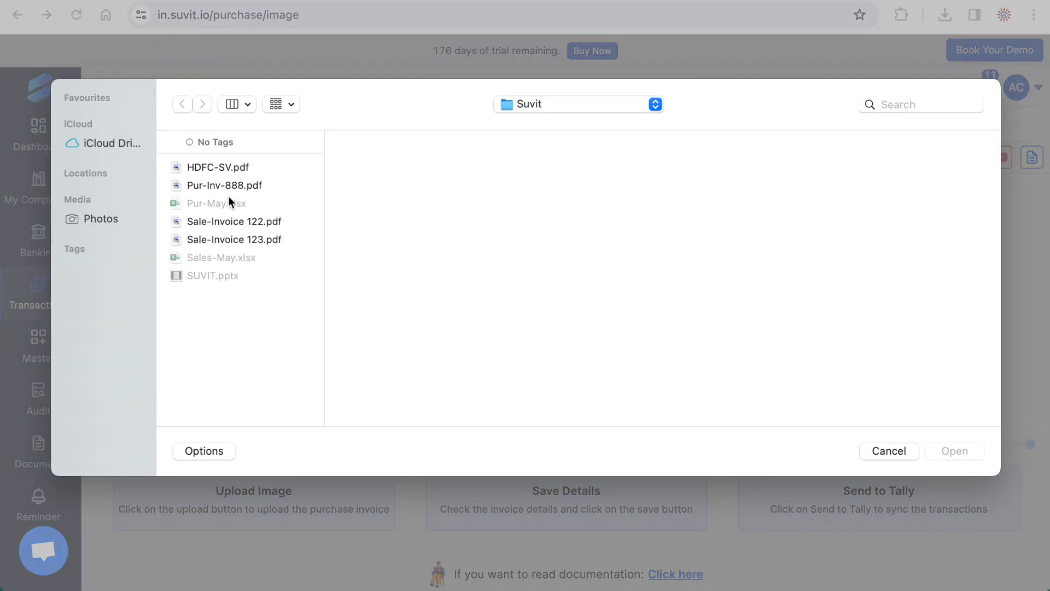
pyautogui.click(235, 184)
pyautogui.click(950, 448)
pyautogui.click(707, 469)
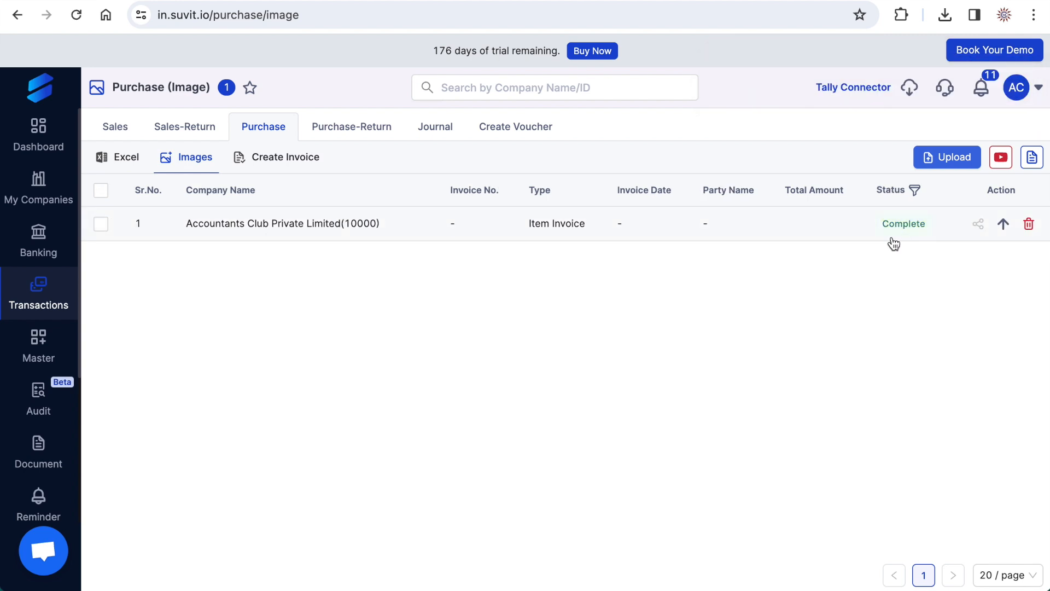
# - Open the uploaded purchase invoice, compare its details with the image, and set the purchase ledger to Purchases A/c
pyautogui.click(366, 234)
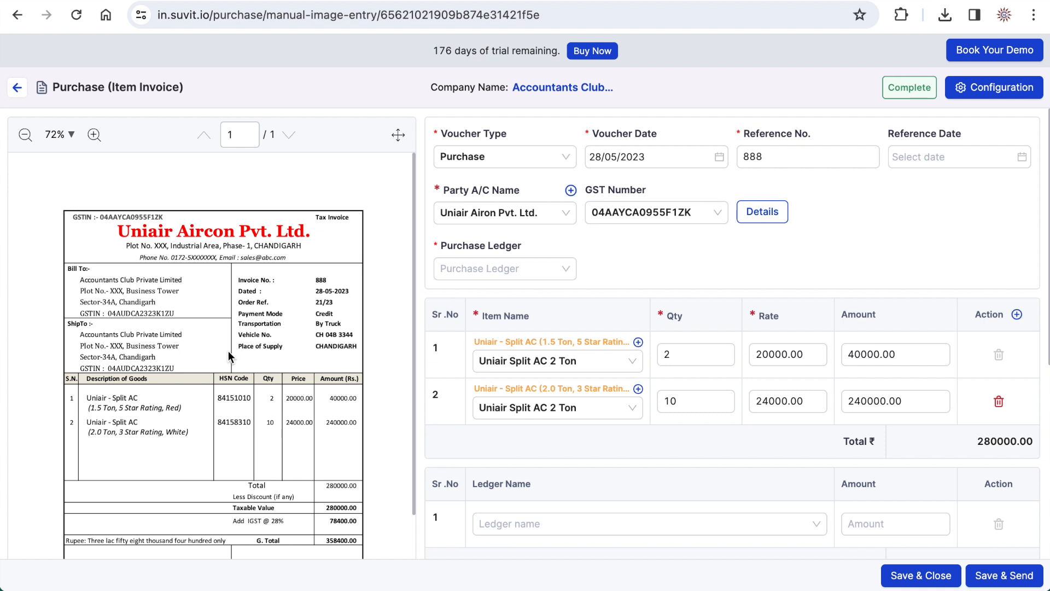
pyautogui.scroll(-1, 228, 351)
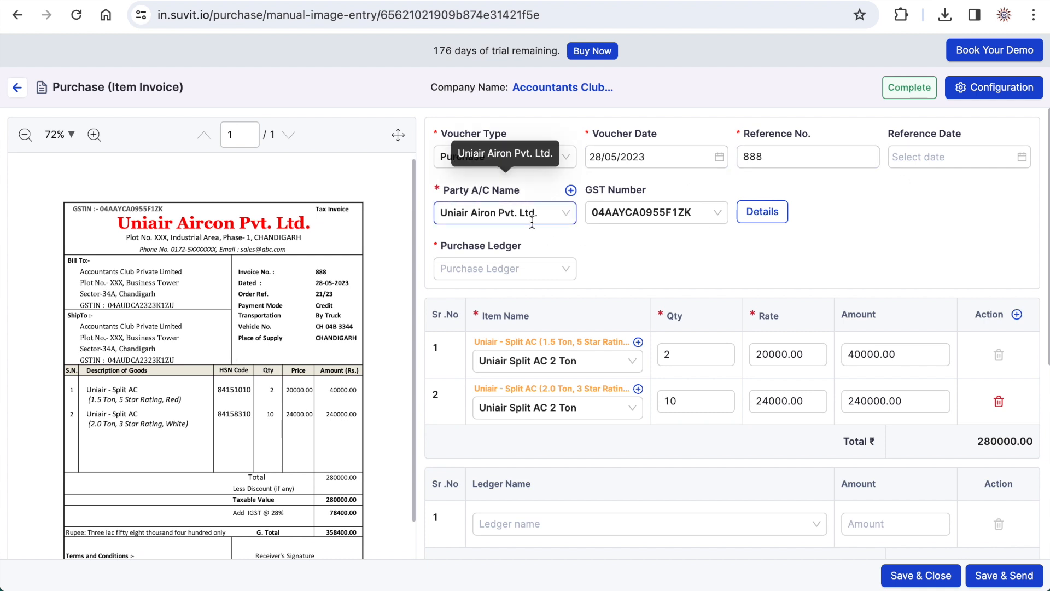
pyautogui.click(481, 268)
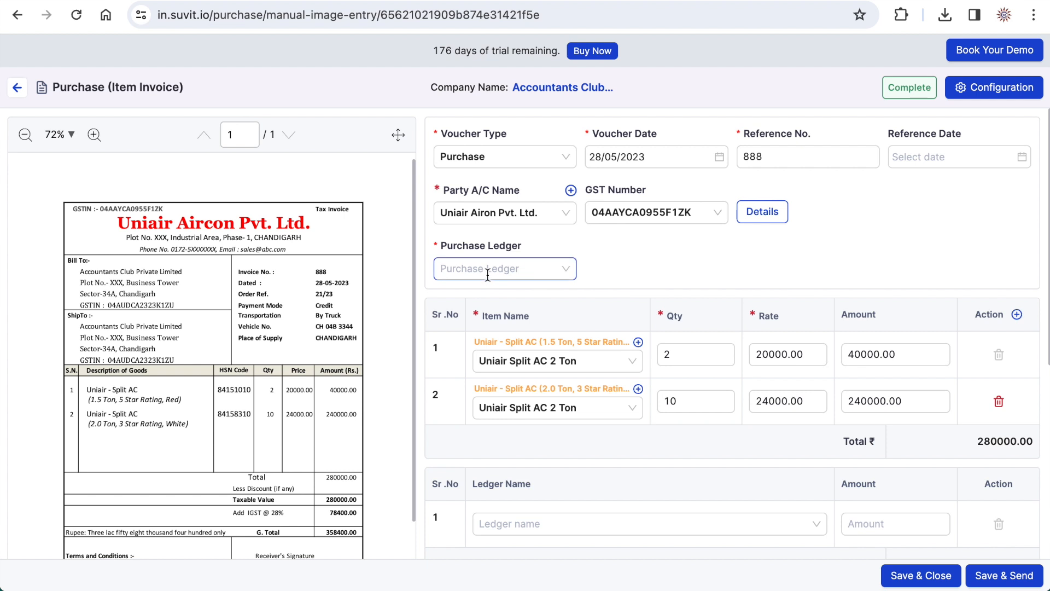
pyautogui.click(473, 297)
# - Match the first invoice item to Uniair - Split AC 1.5 Ton and the second to Uniair Split AC 2 Ton
pyautogui.click(538, 361)
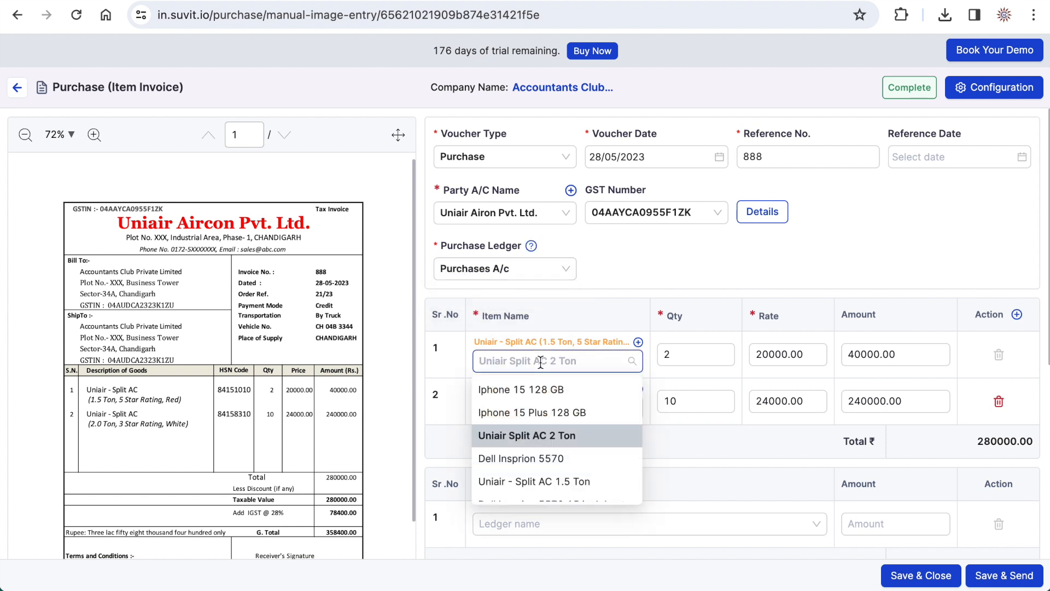
pyautogui.click(533, 481)
pyautogui.click(547, 430)
pyautogui.click(563, 501)
# - Assign the tax ledgers of the invoice: UTGST A/c for SGST, CGST A/c for CGST and IGST A/c for IGST
pyautogui.scroll(-2, 569, 492)
pyautogui.scroll(-4, 568, 489)
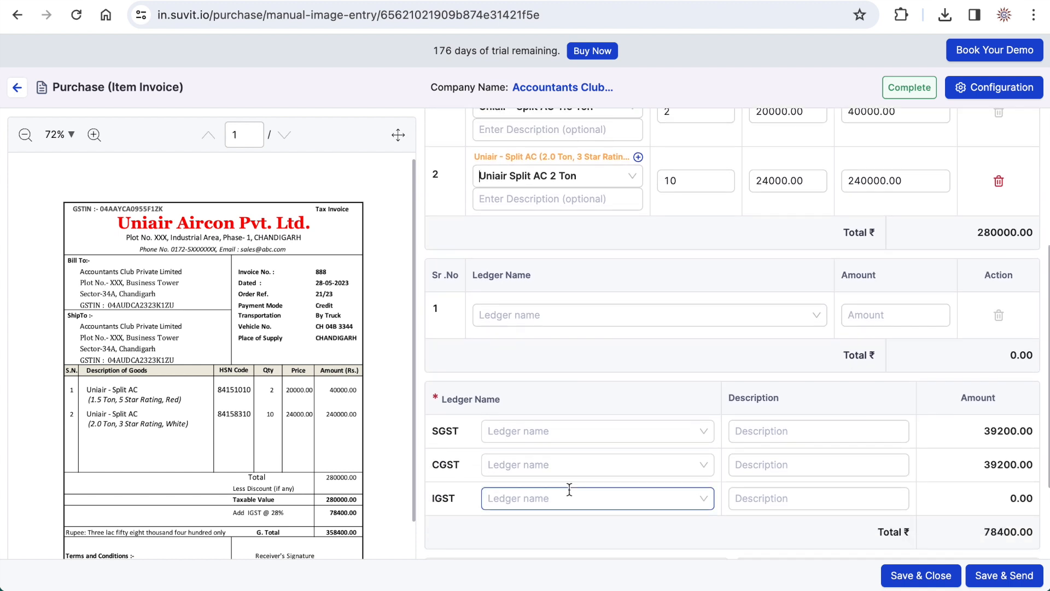
pyautogui.click(563, 402)
pyautogui.click(539, 495)
pyautogui.click(525, 431)
pyautogui.click(517, 458)
pyautogui.click(509, 494)
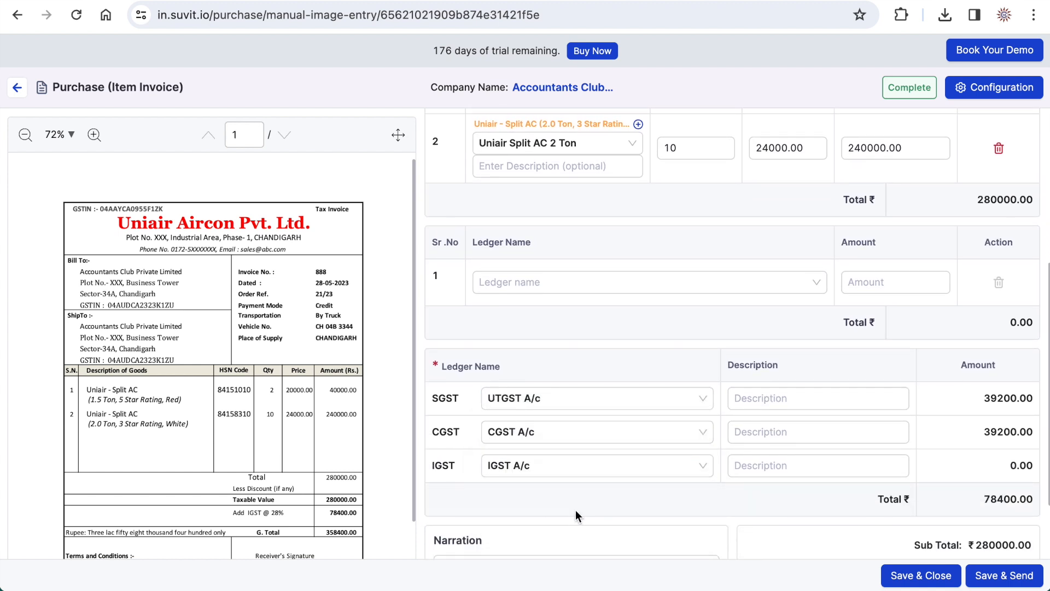
# - Check the remaining invoice details, then save the purchase invoice, send it to Tally and dismiss the notification
pyautogui.scroll(-2, 591, 491)
pyautogui.click(592, 491)
pyautogui.scroll(1, 592, 492)
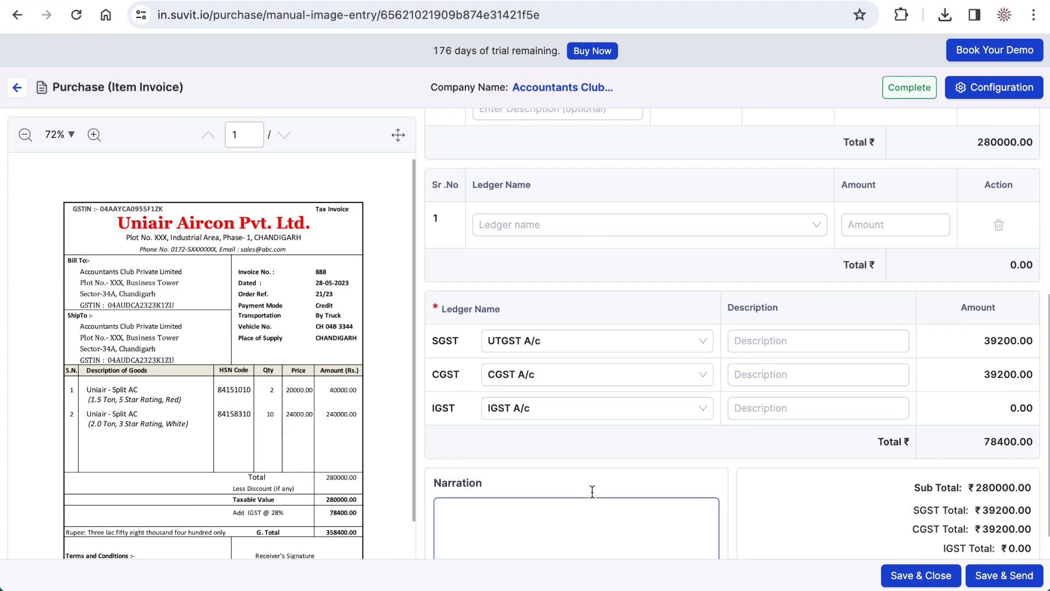
pyautogui.scroll(6, 591, 491)
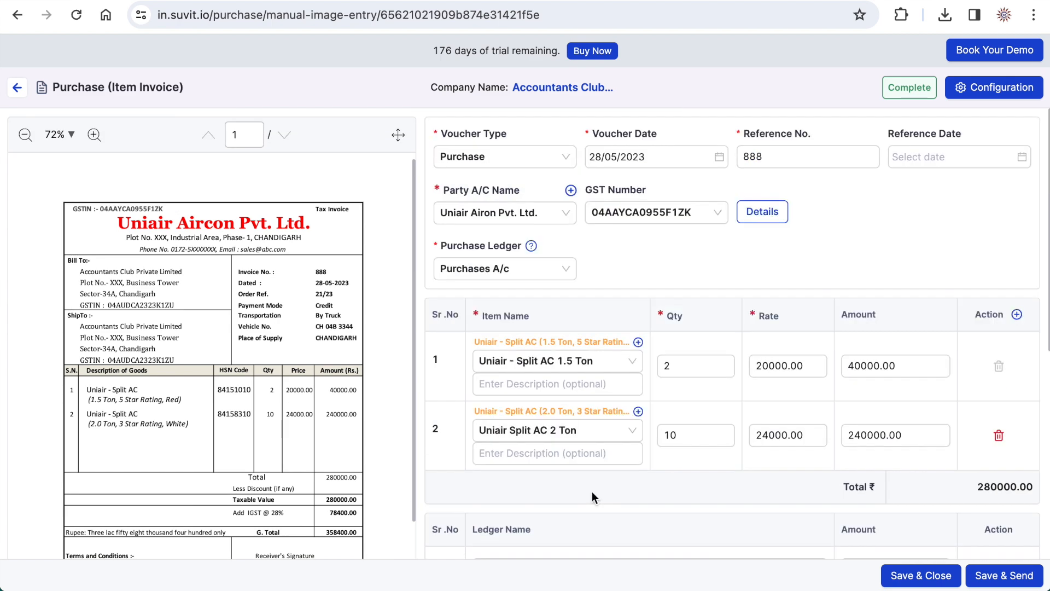
pyautogui.click(1003, 575)
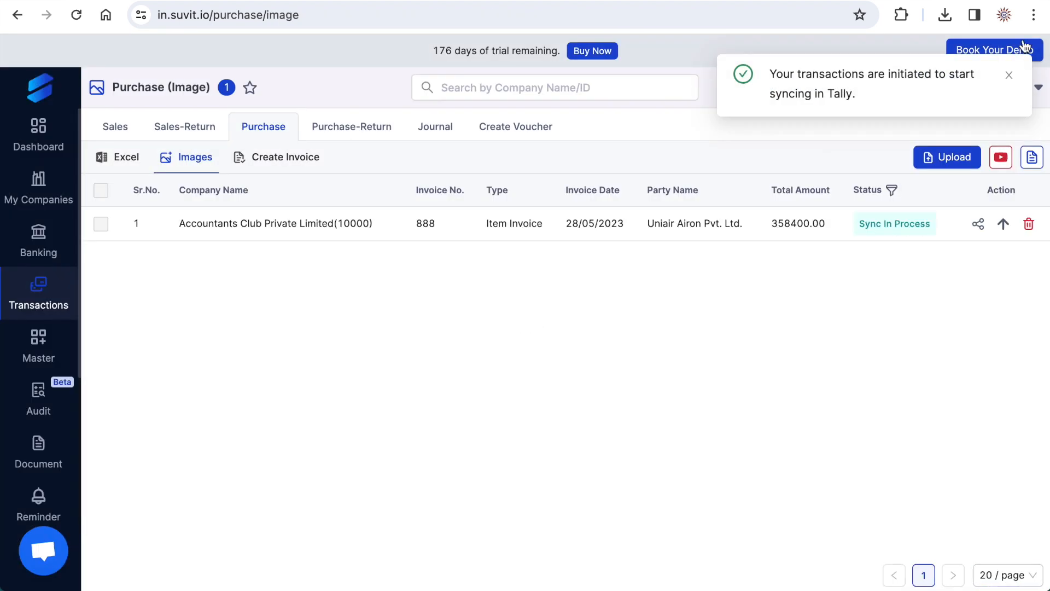
pyautogui.click(1009, 76)
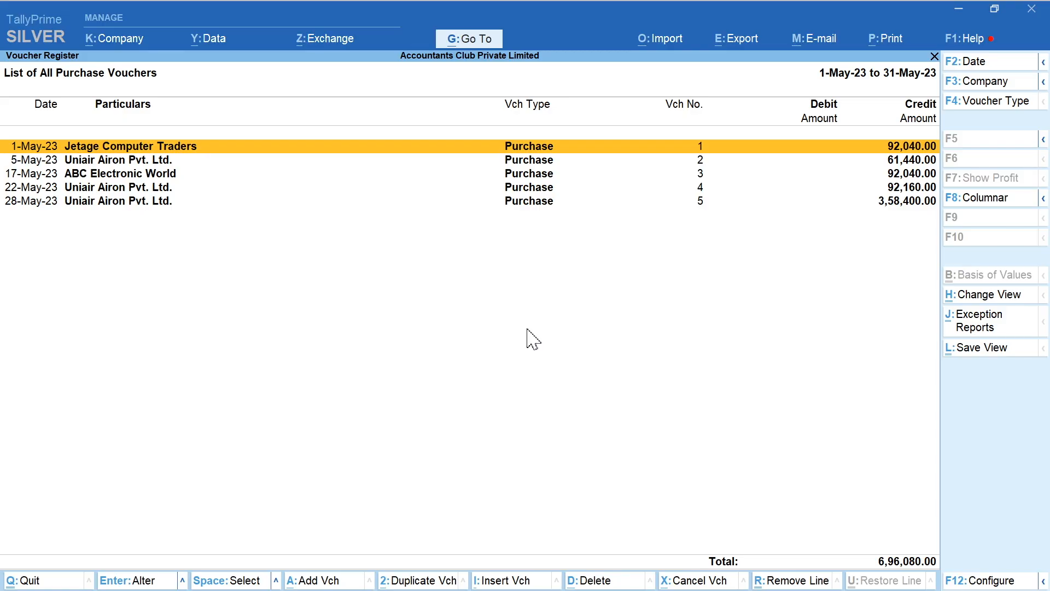
# - In TallyPrime, open the 28-May Uniair Airon Pvt. Ltd. voucher from the list of May purchase vouchers
pyautogui.press('Down')
pyautogui.press('Down')
pyautogui.press('Down')
pyautogui.press('Down')
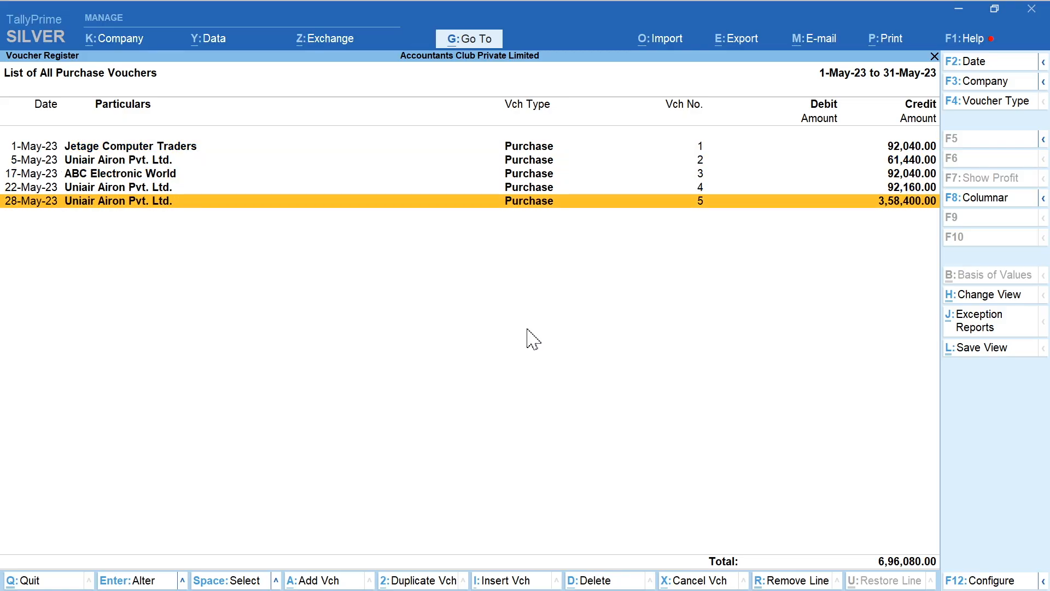
pyautogui.press('Return')
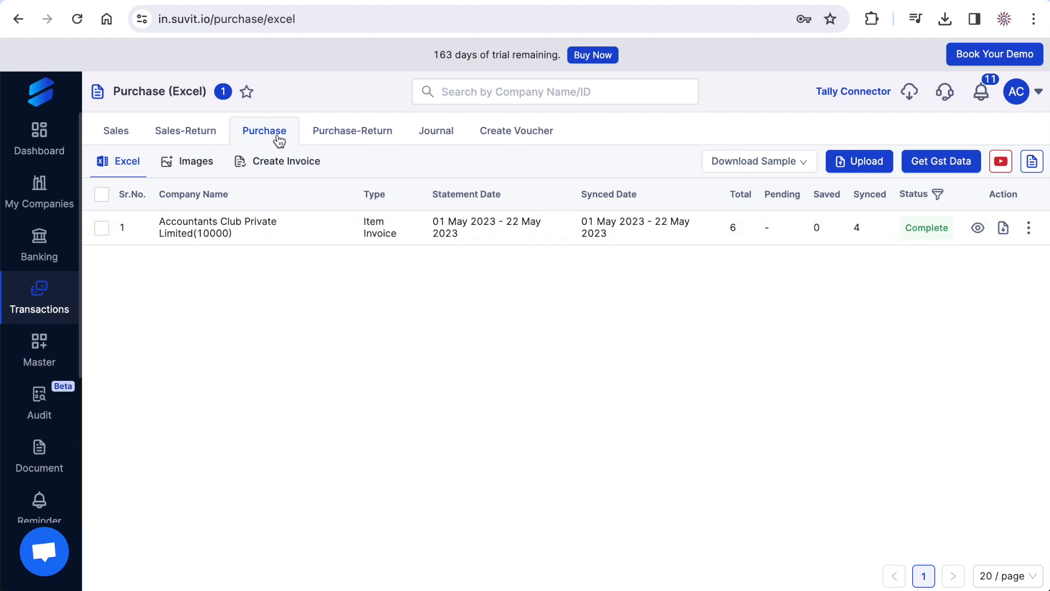
# - Back in Suvit, view the Purchase-Return and Journal pages, download the sample journal sheet, look over its columns in Excel and put it away
pyautogui.click(358, 134)
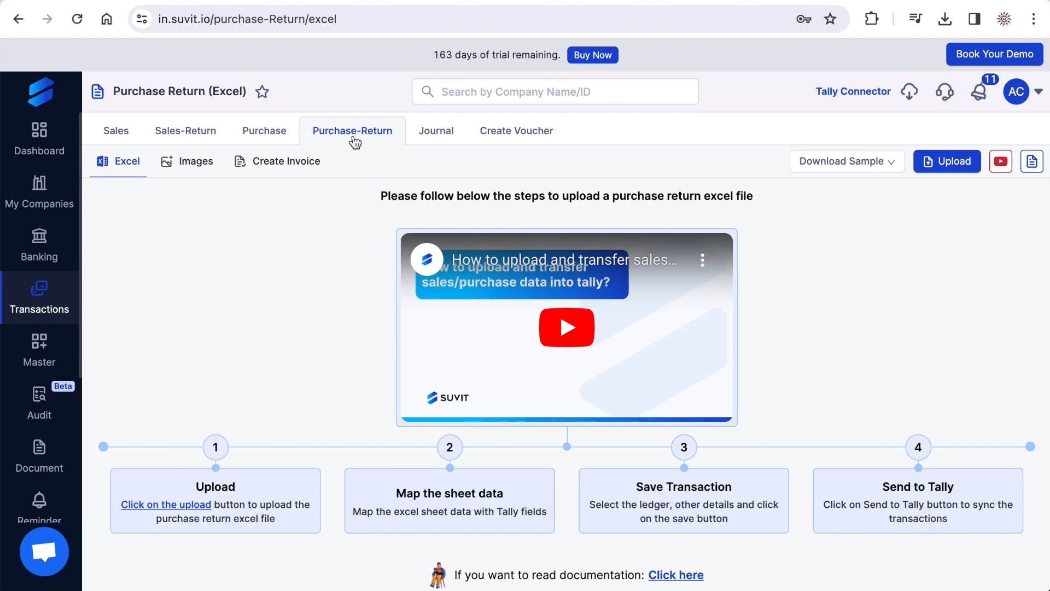
pyautogui.click(436, 140)
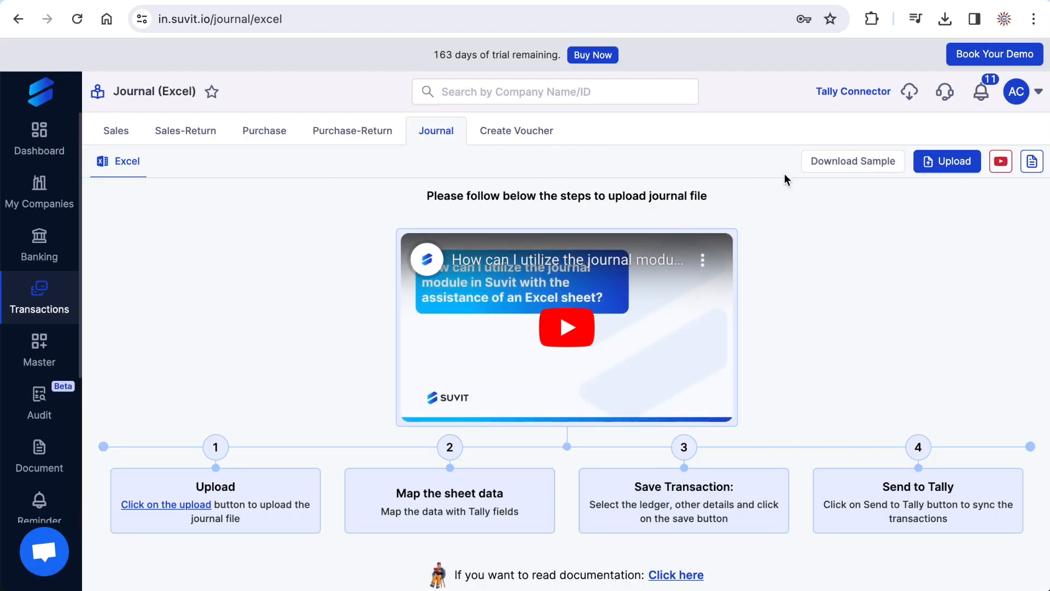
pyautogui.click(865, 173)
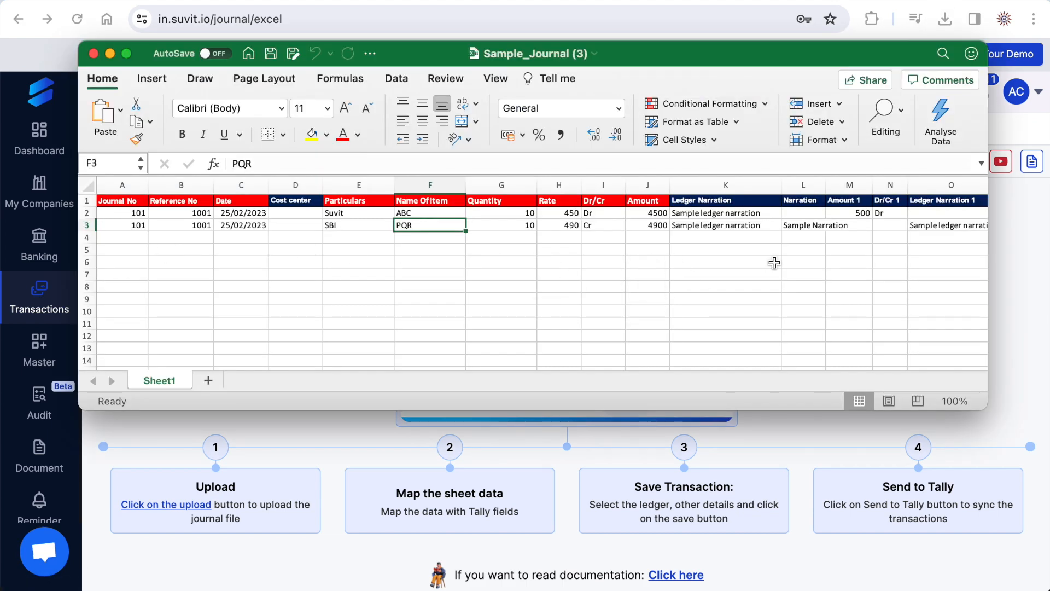
pyautogui.click(109, 53)
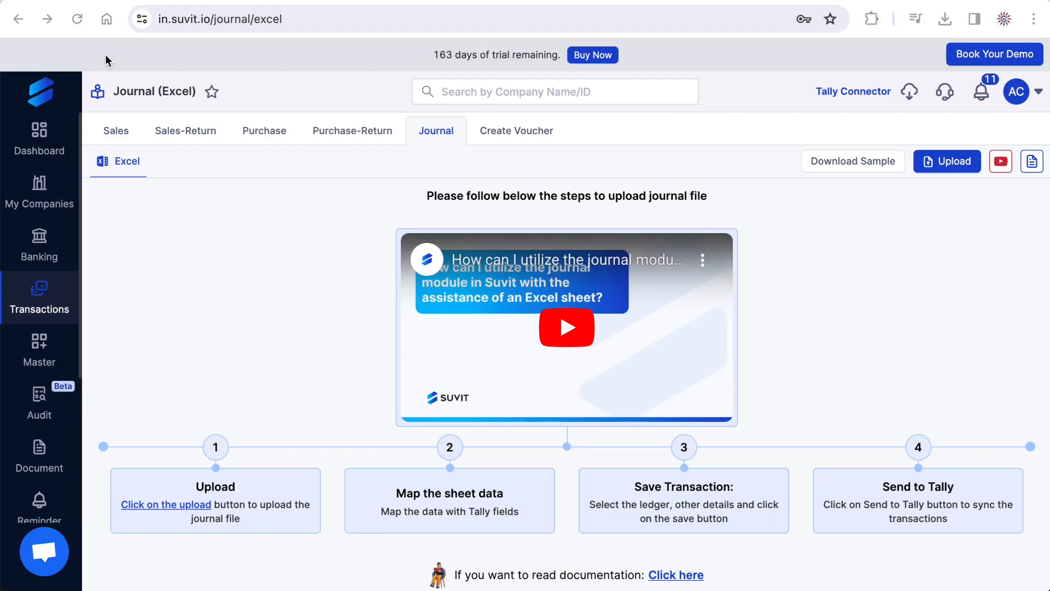
# - Start a new voucher for Accountants Club Private Limited and choose Receipt as the voucher type
pyautogui.click(517, 134)
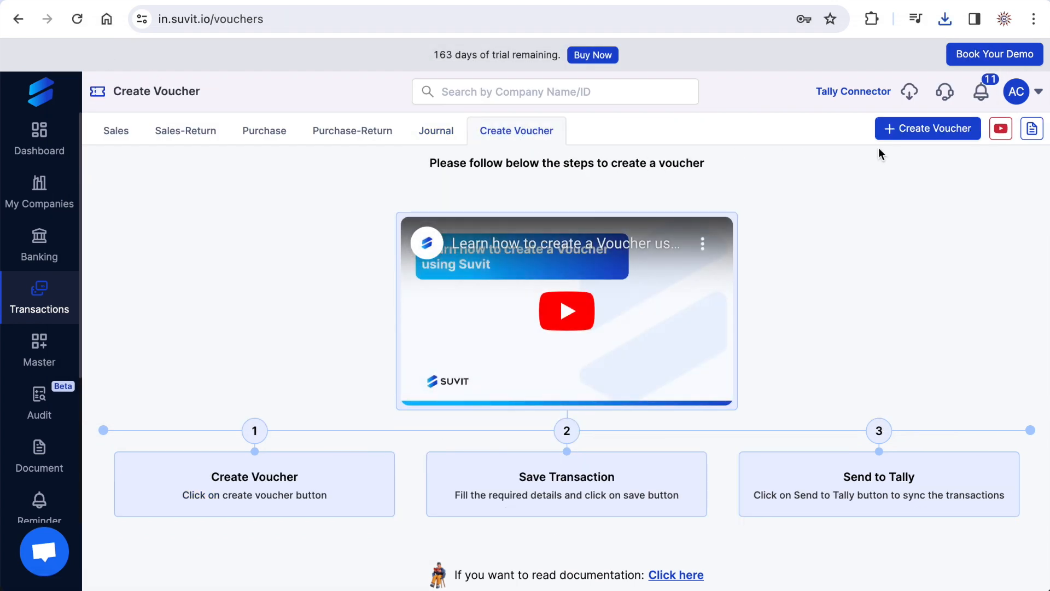
pyautogui.click(908, 130)
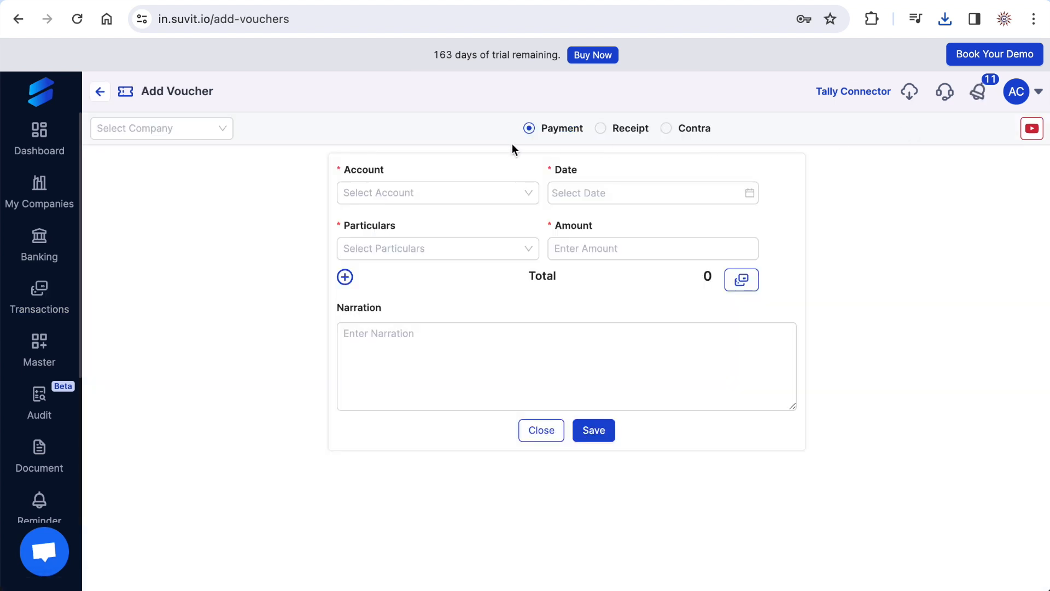
pyautogui.click(218, 128)
pyautogui.click(196, 163)
pyautogui.click(604, 130)
pyautogui.click(676, 133)
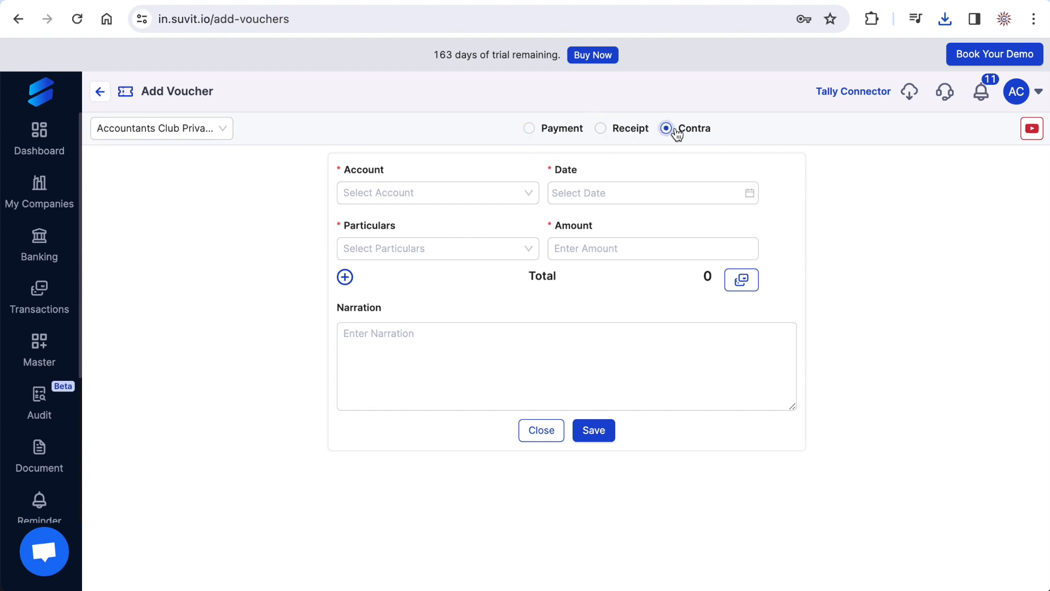
pyautogui.click(602, 131)
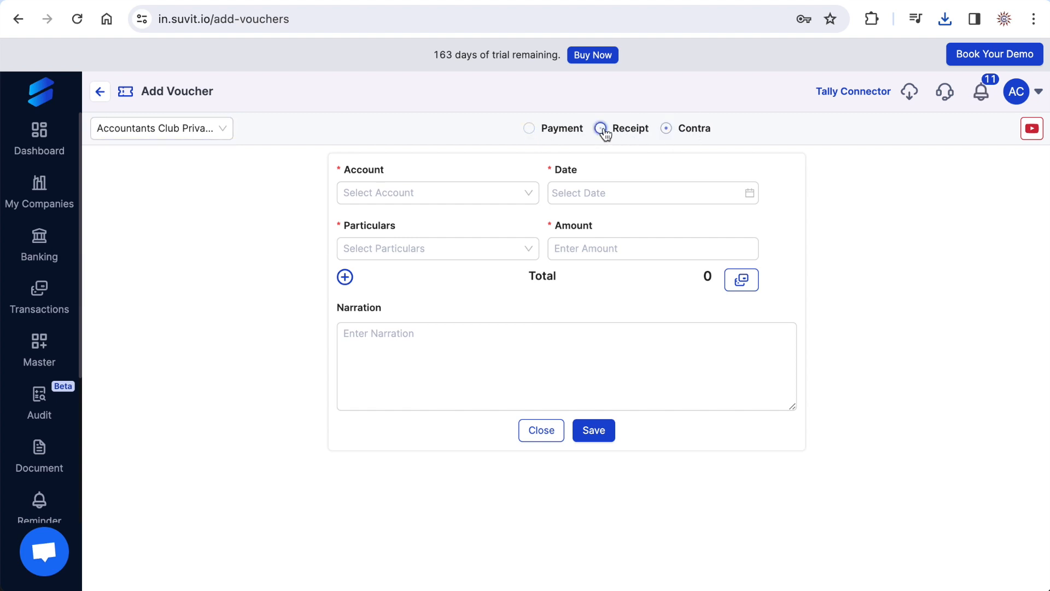
# - Set the receipt voucher's account to HDFC Bank A/c and its date to 08-12-2023
pyautogui.click(470, 188)
pyautogui.click(355, 244)
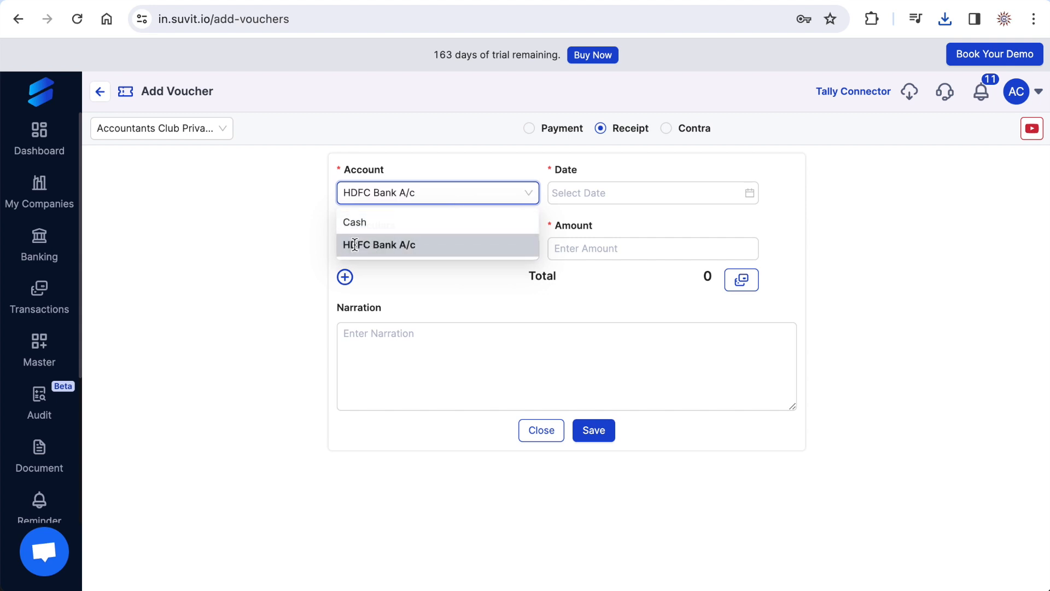
pyautogui.click(566, 192)
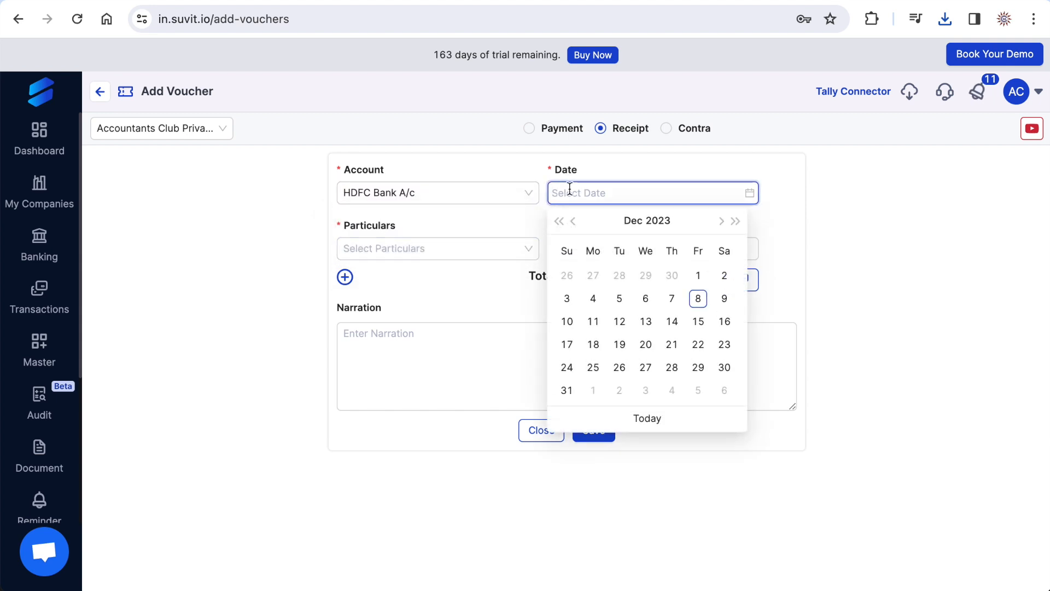
pyautogui.click(698, 298)
# - Set the receipt voucher's particulars to Bharat Home Appliances with an amount of 50000
pyautogui.click(437, 250)
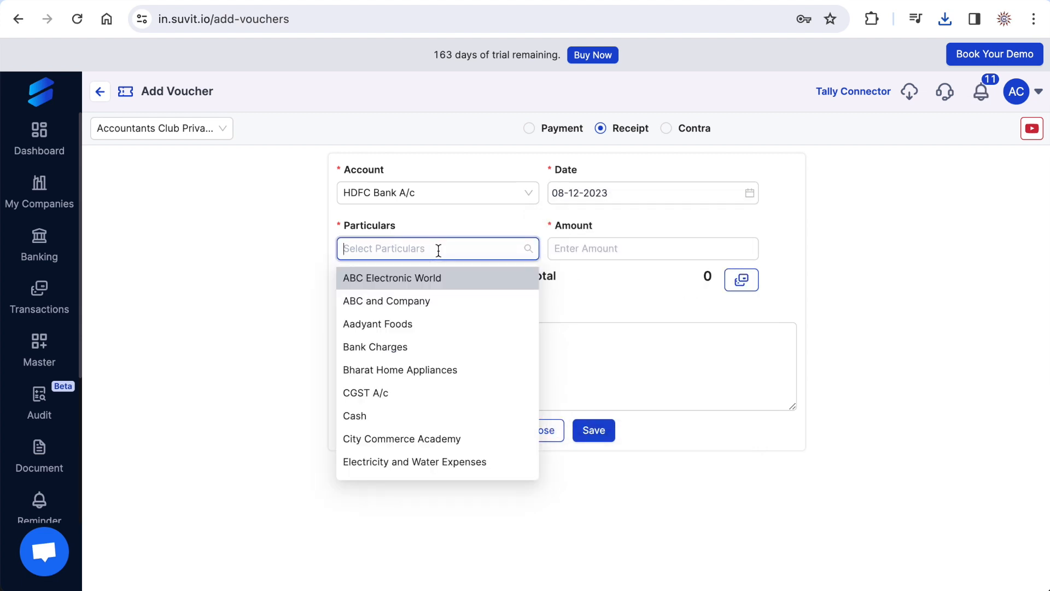
pyautogui.click(407, 369)
pyautogui.click(584, 242)
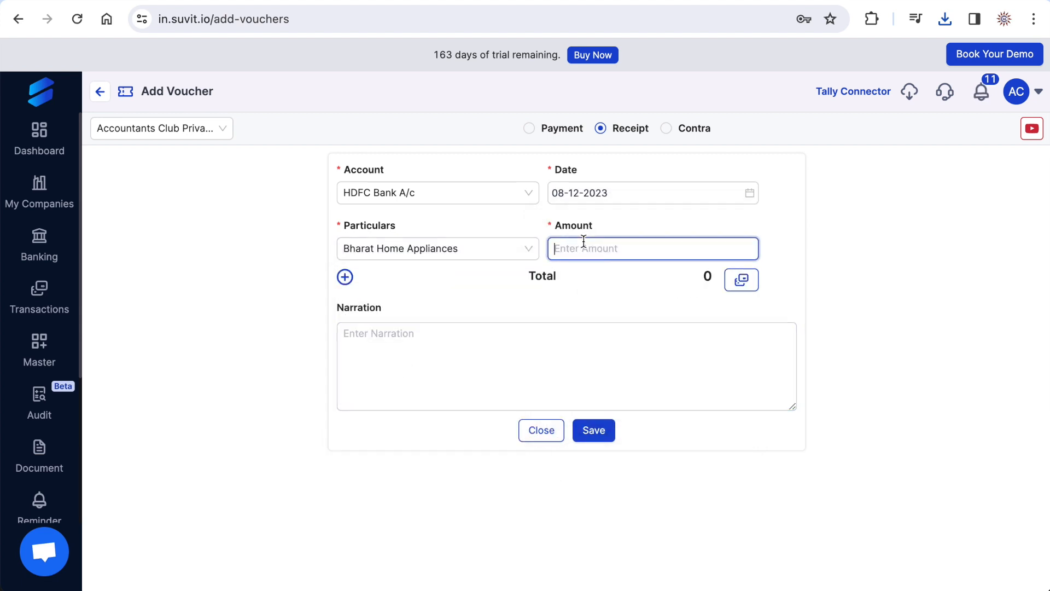
pyautogui.write('50000')
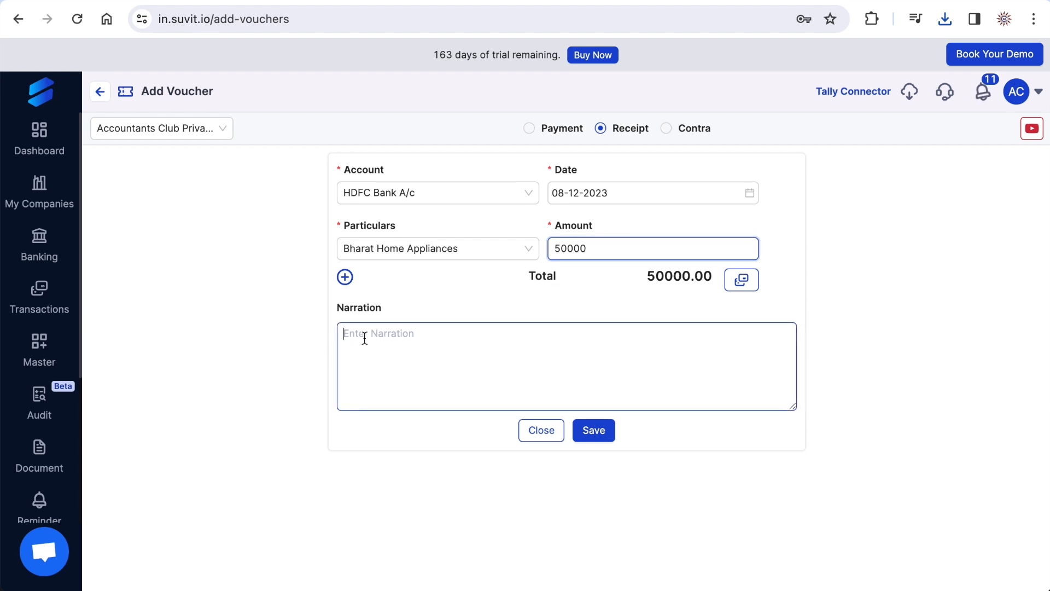
# - Add the narration "Cheque No. 123456" to the receipt voucher and save it
pyautogui.click(365, 338)
pyautogui.write('C')
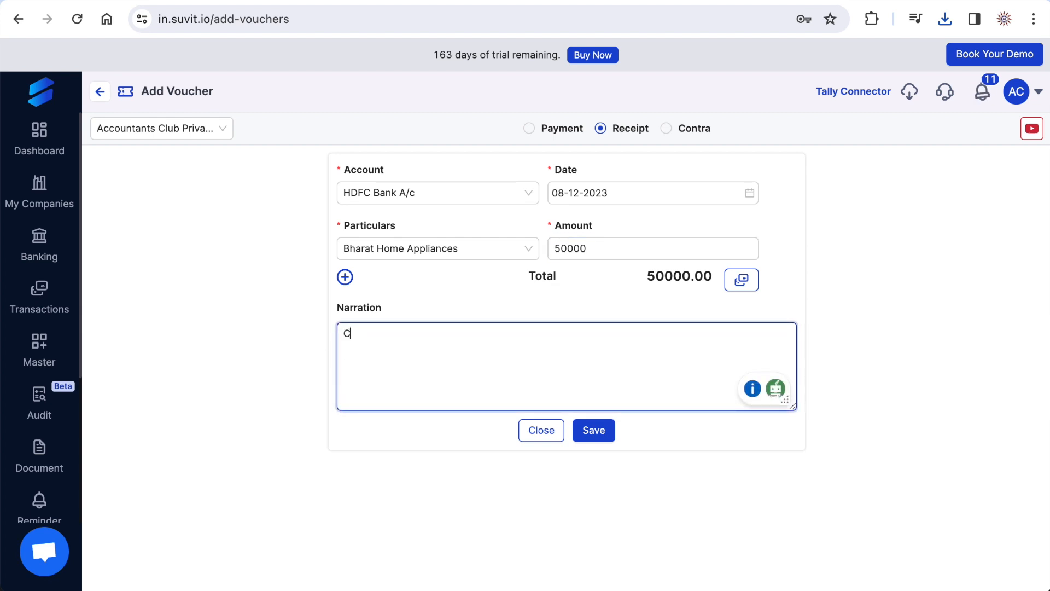
pyautogui.write('heque No. 123456')
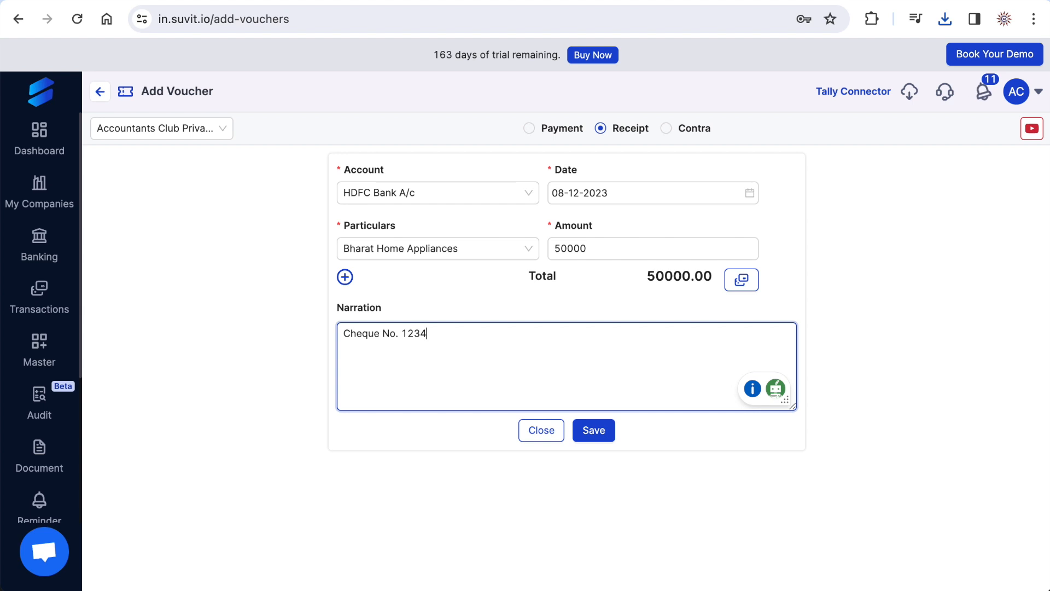
pyautogui.click(595, 432)
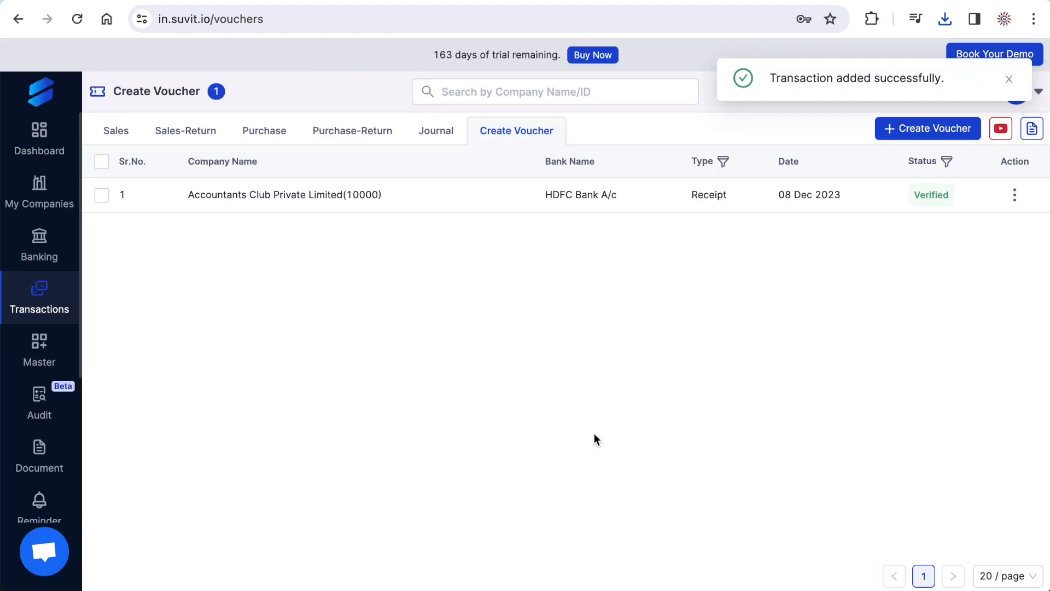
# - Try to sync the 08 Dec 2023 HDFC Bank A/c receipt voucher to Tally, acknowledging all three pre-submission checks
pyautogui.click(1015, 195)
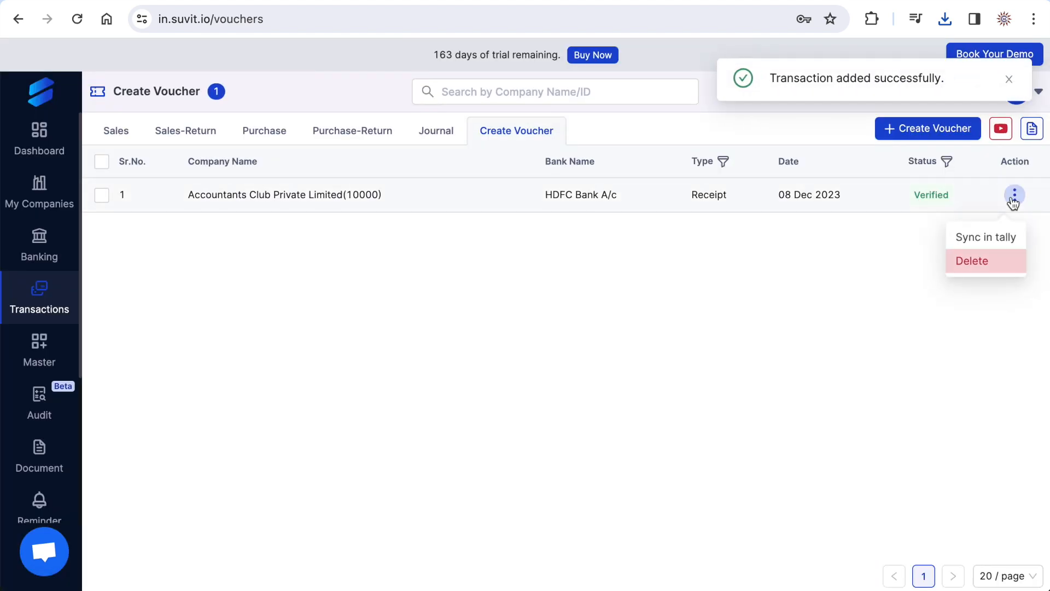
pyautogui.click(984, 240)
pyautogui.click(337, 210)
pyautogui.click(335, 231)
pyautogui.click(336, 252)
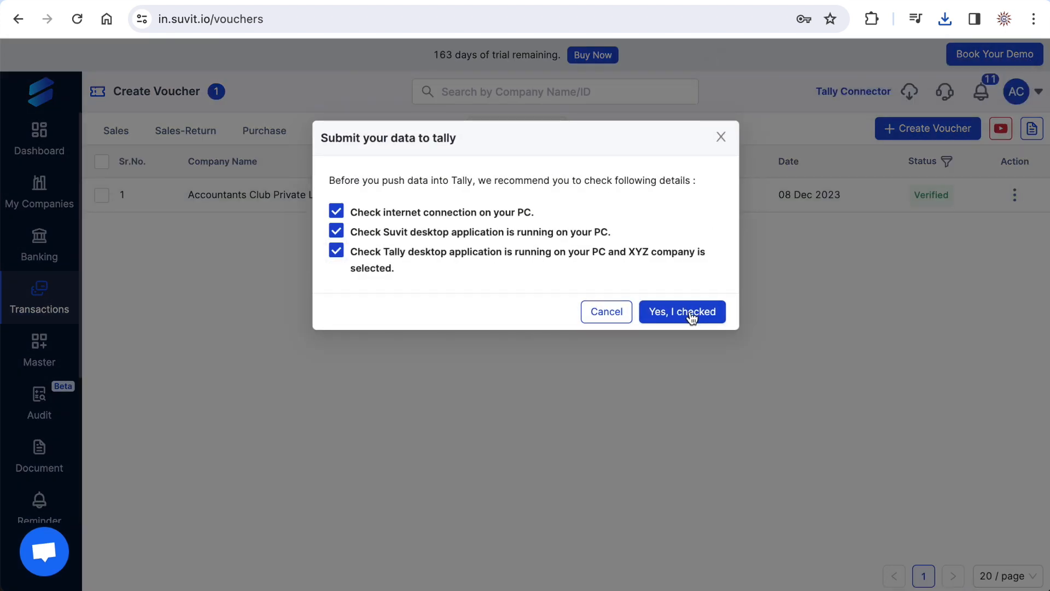
pyautogui.click(665, 312)
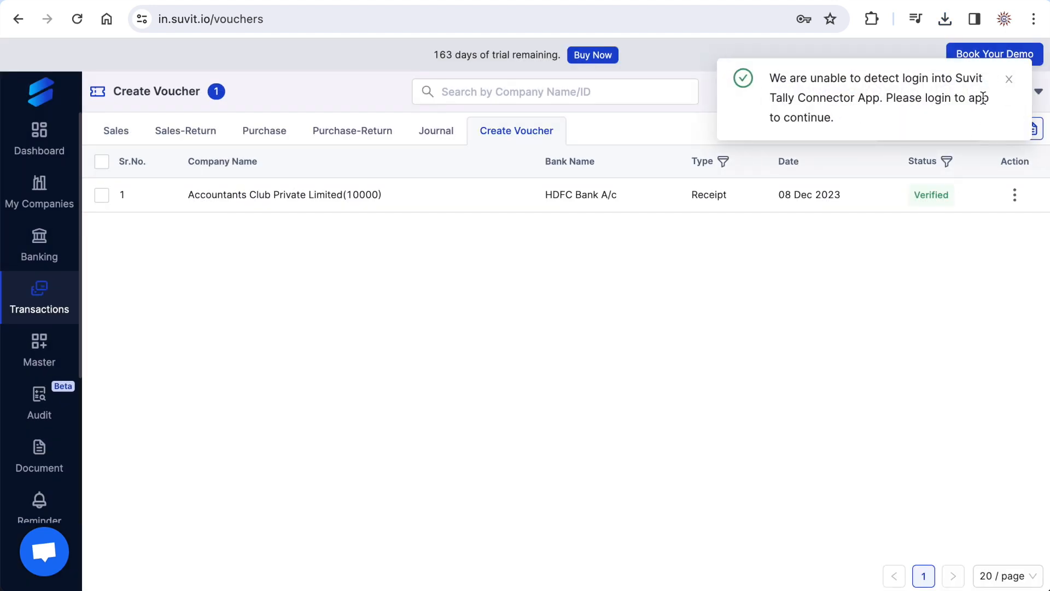
pyautogui.click(1010, 88)
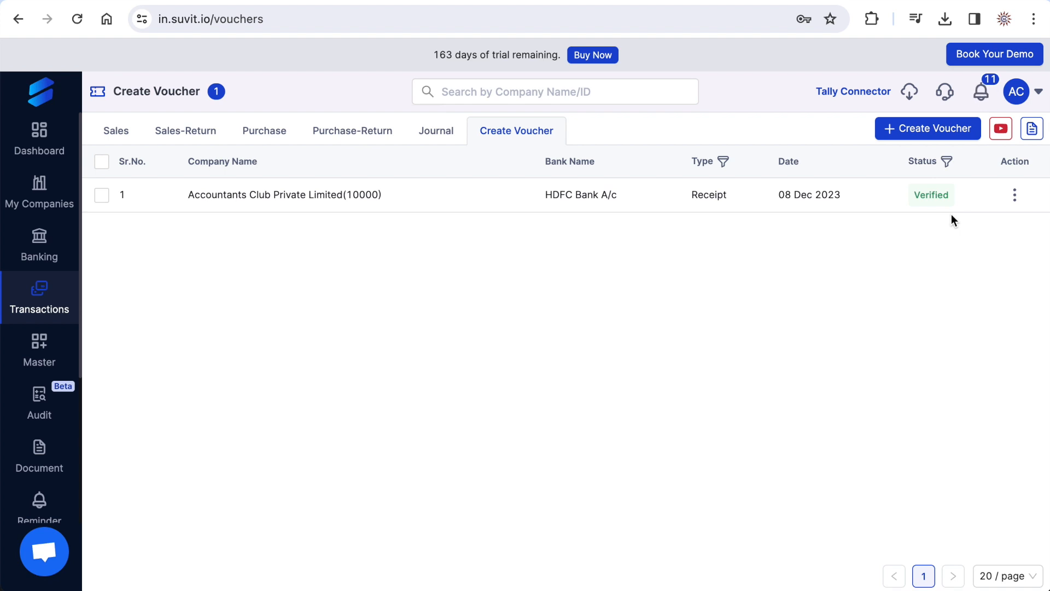
# - View the Ledger and Rule List pages of the Master section
pyautogui.moveTo(38, 353)
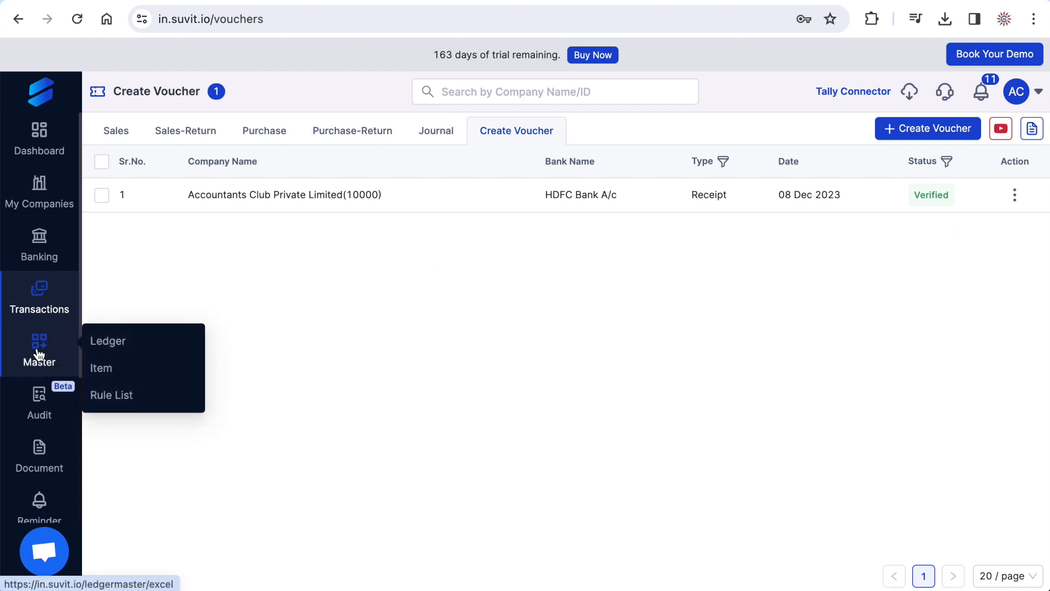
pyautogui.click(109, 343)
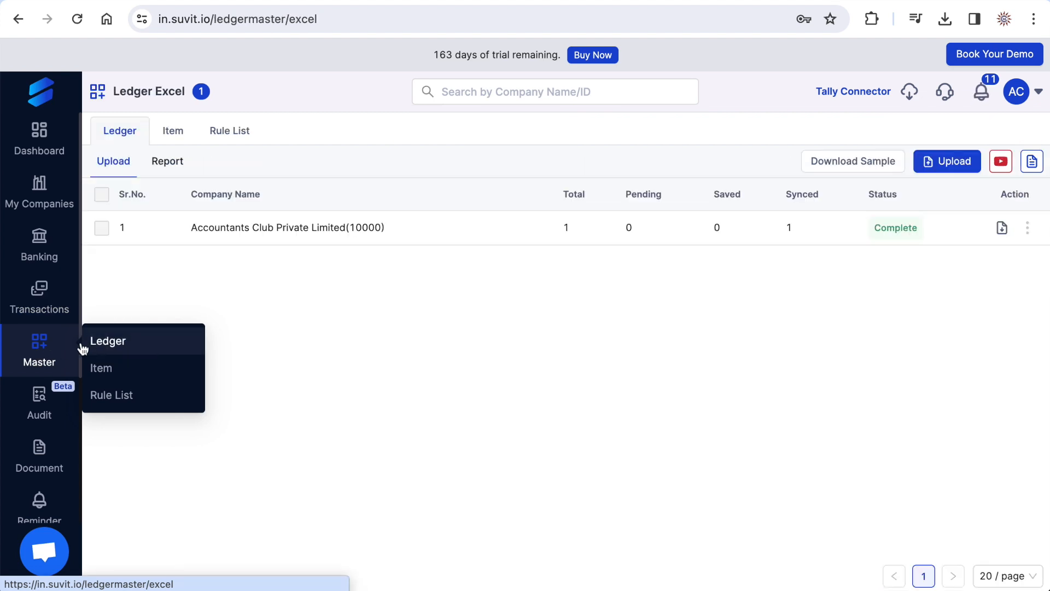
pyautogui.click(112, 397)
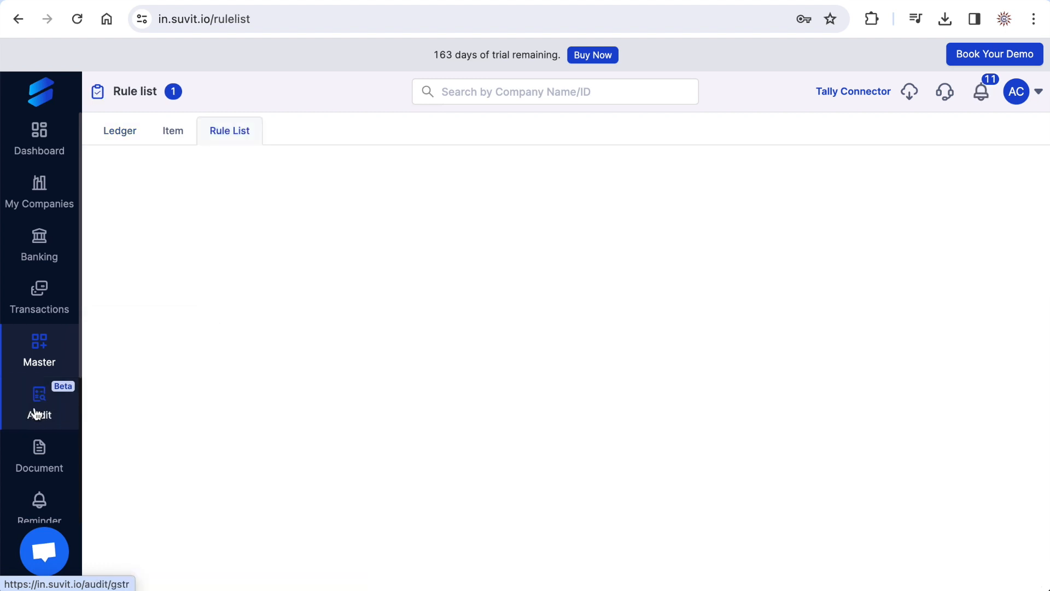
# - Look over the Audit section's GSTR1, GSTR2A and GSTR2B lists and the GST data request for Accountants Club Private Limited
pyautogui.scroll(-3, 42, 407)
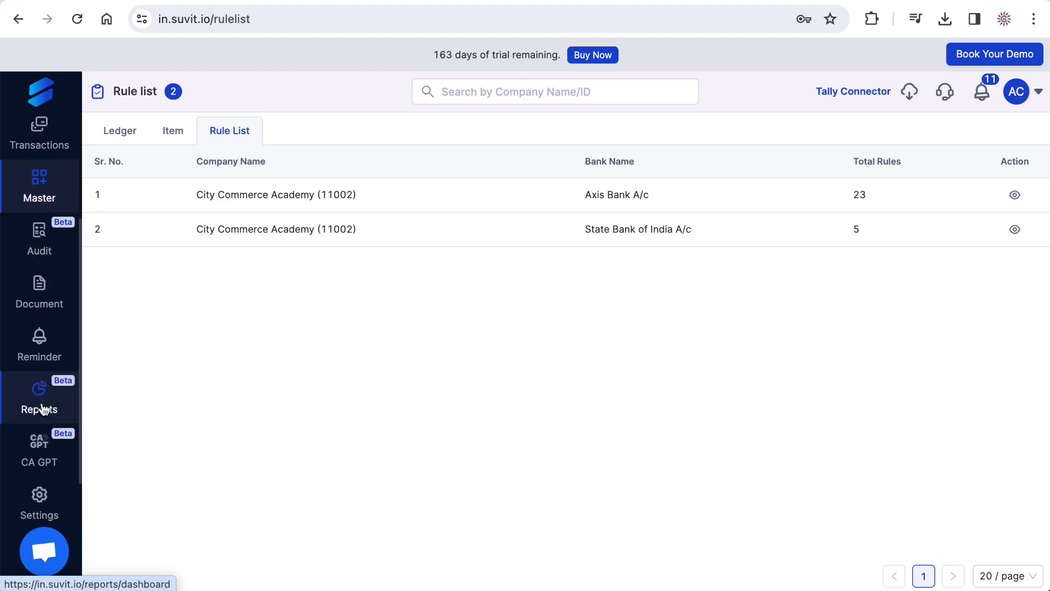
pyautogui.click(43, 254)
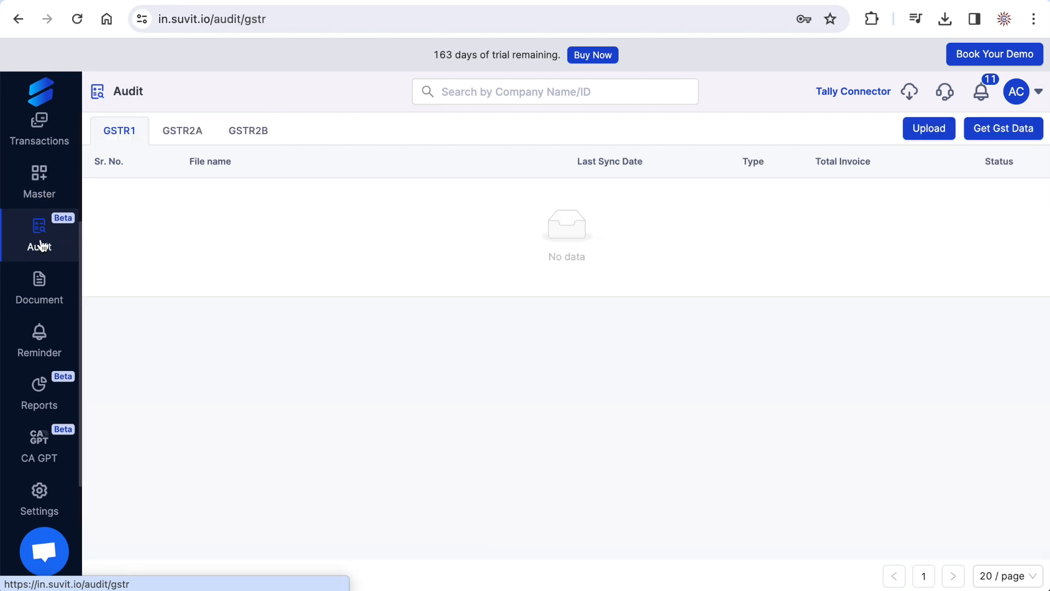
pyautogui.click(164, 139)
pyautogui.click(262, 141)
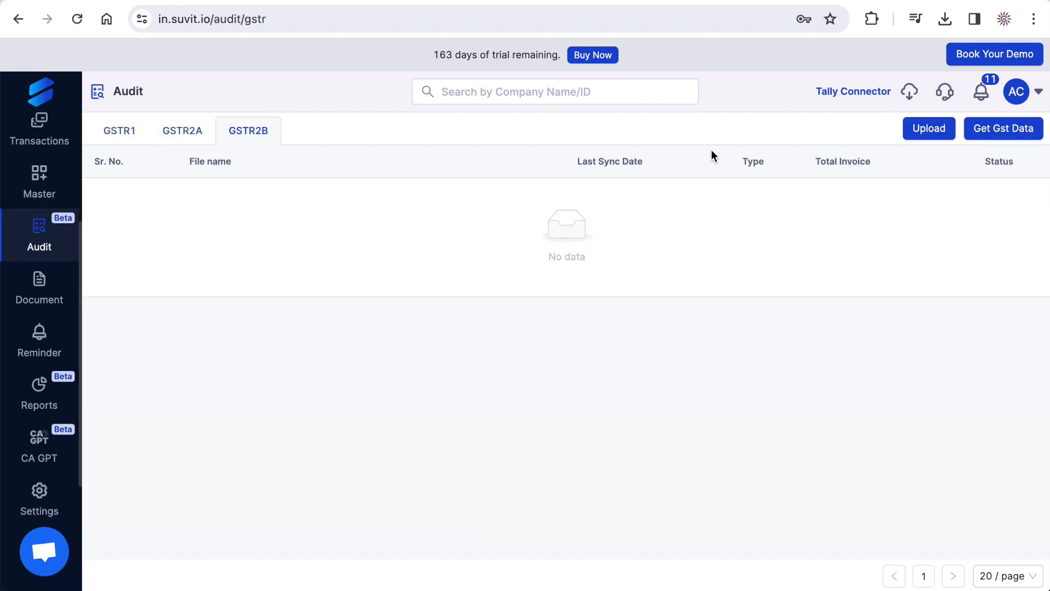
pyautogui.click(1007, 139)
pyautogui.click(390, 196)
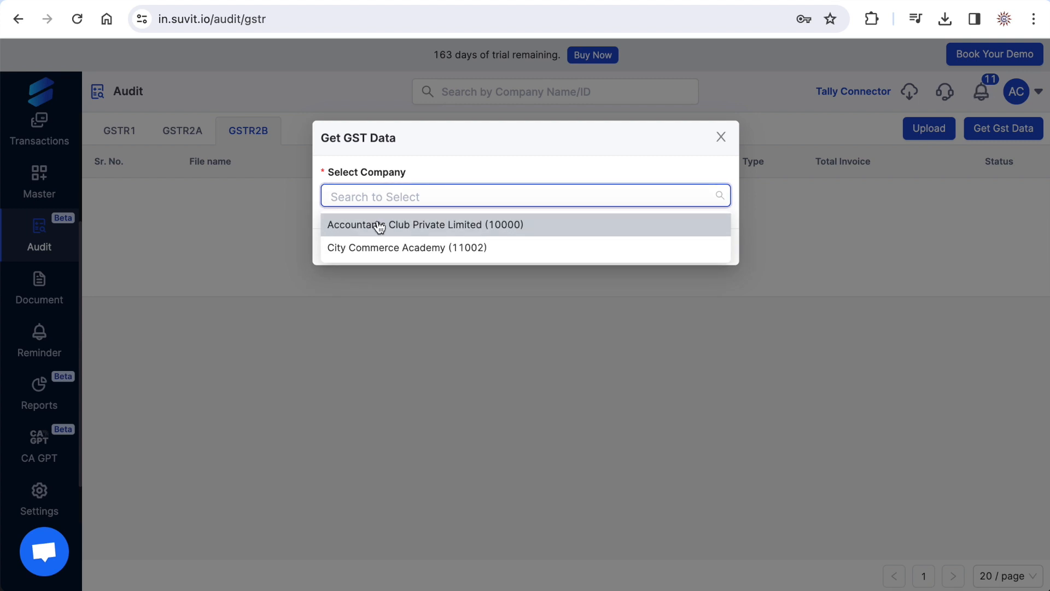
pyautogui.click(376, 224)
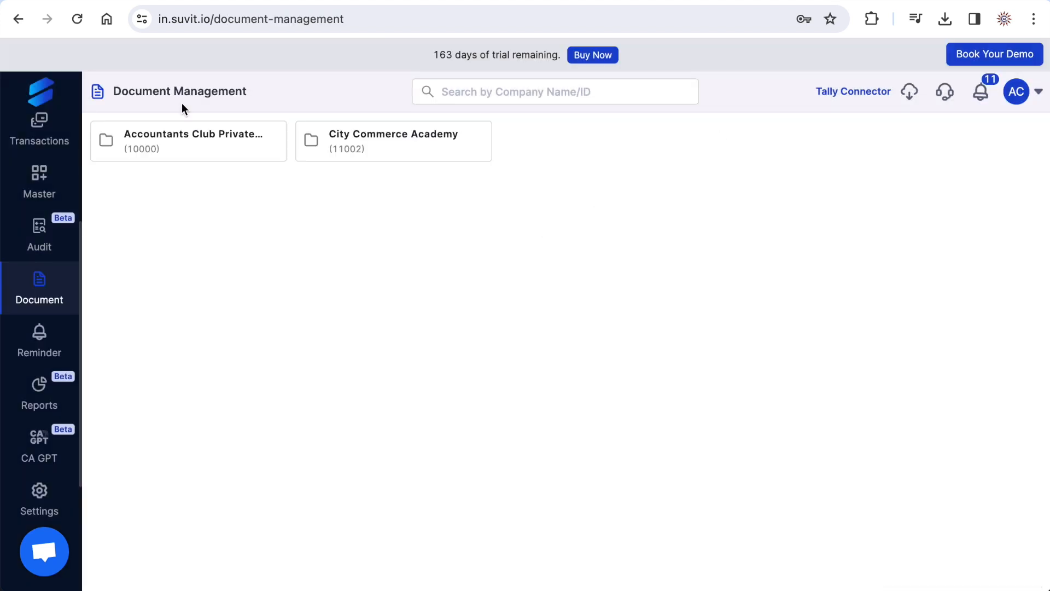
# - View the push and email notification reminders and look through the Reports overview dashboard for Accountants Club Private Limited
pyautogui.click(40, 348)
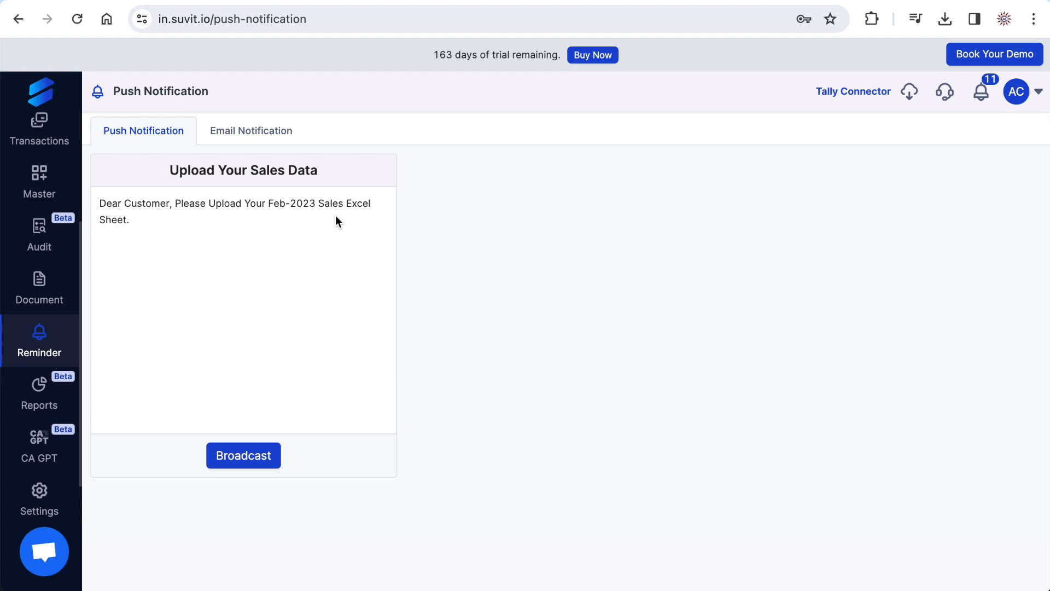
pyautogui.click(250, 132)
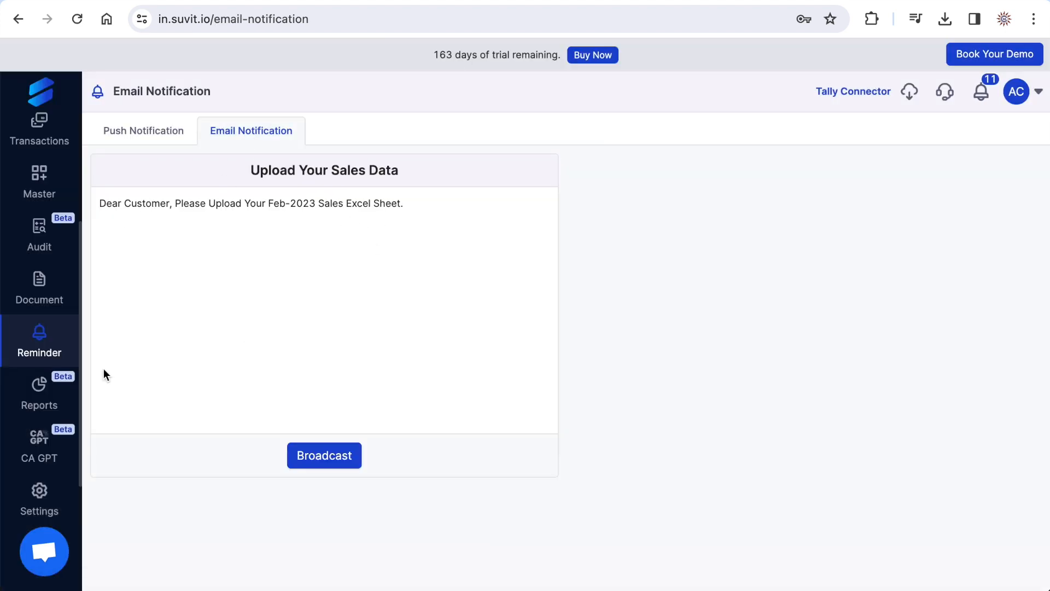
pyautogui.click(39, 397)
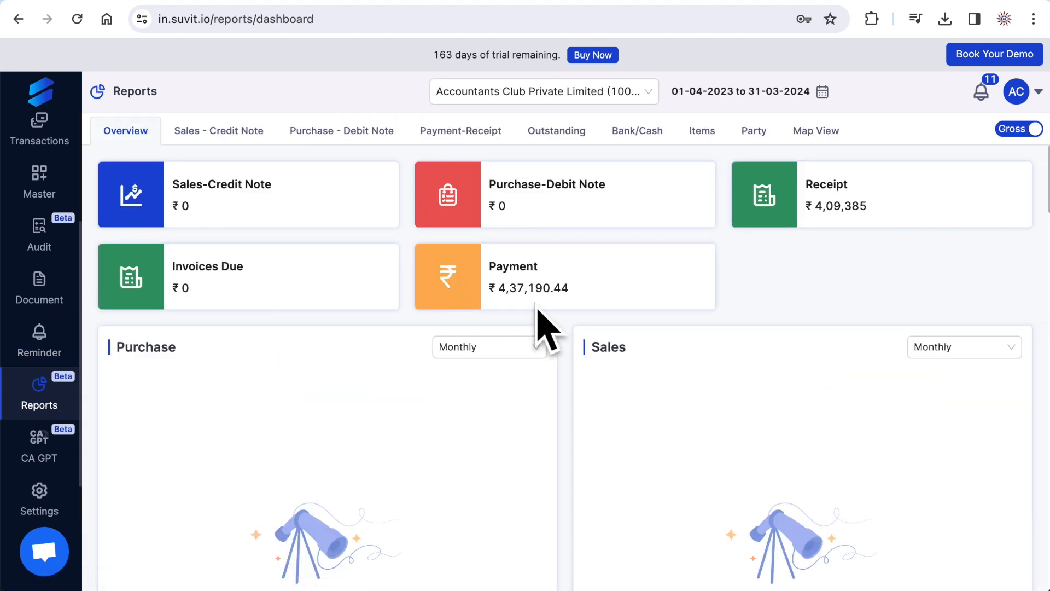
pyautogui.scroll(-10, 550, 313)
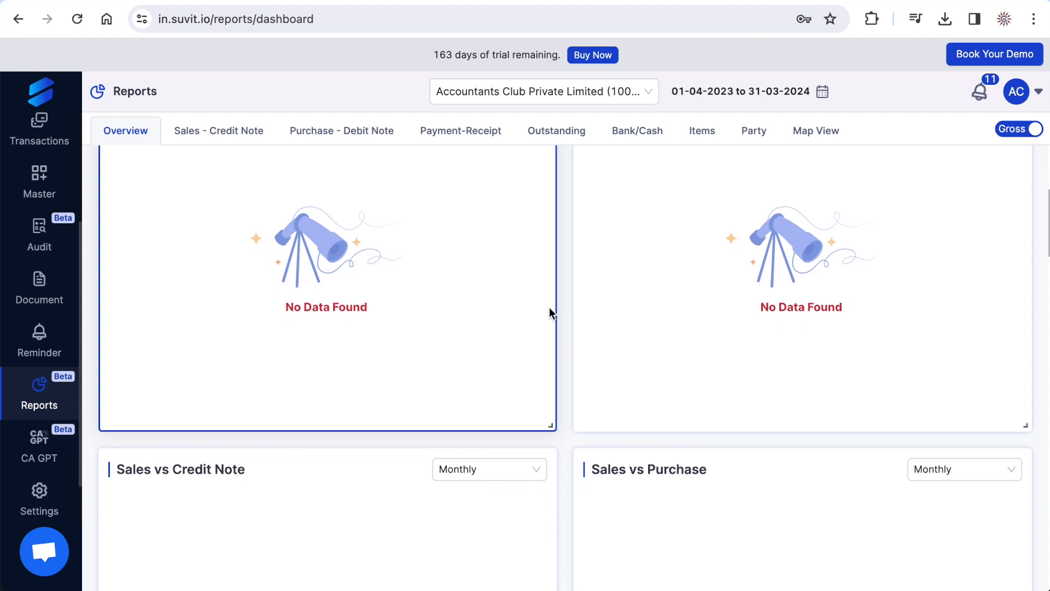
pyautogui.scroll(-10, 550, 311)
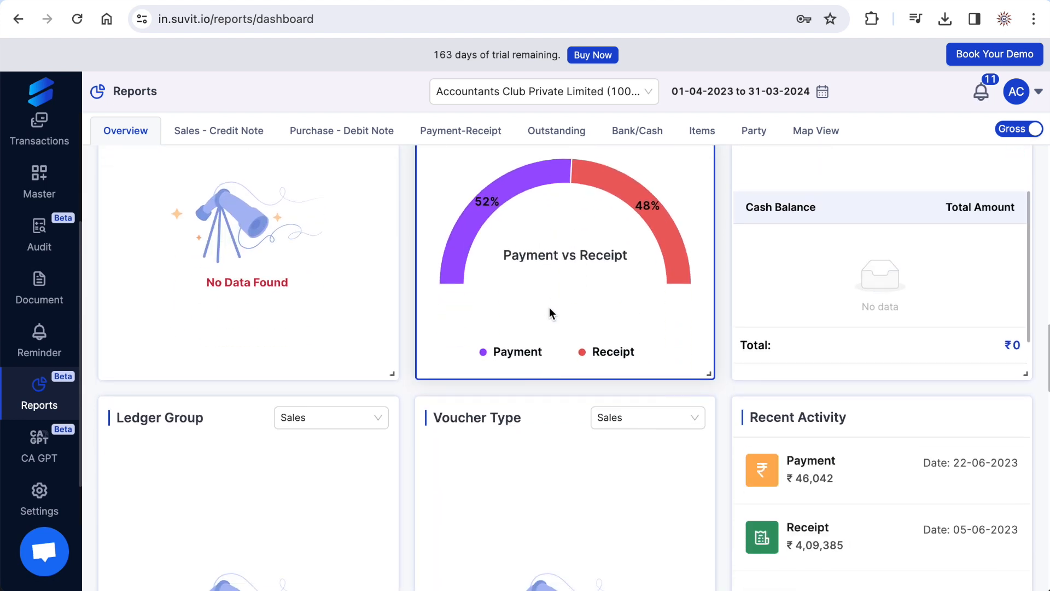
pyautogui.scroll(-7, 550, 312)
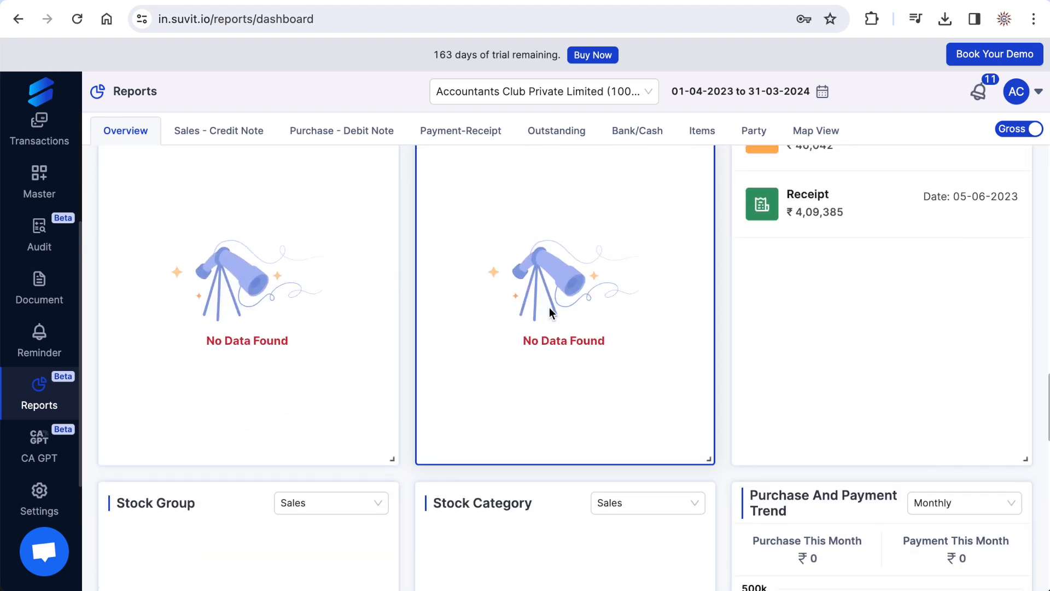
# - View the CA GPT page, look over the Settings options and open the Learn Suvit video tutorials
pyautogui.click(39, 454)
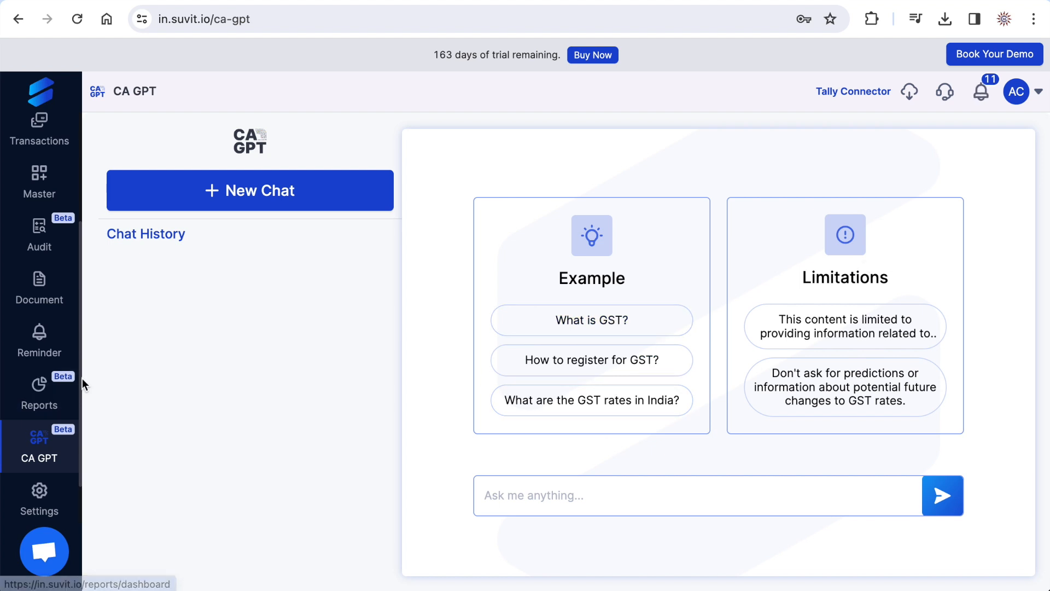
pyautogui.scroll(-1, 43, 449)
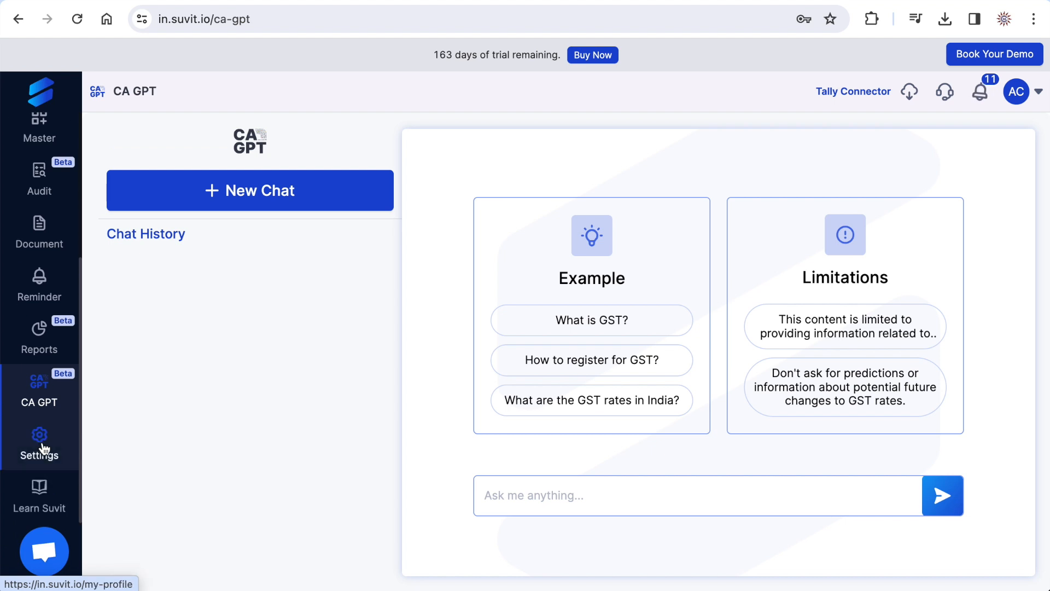
pyautogui.moveTo(42, 450)
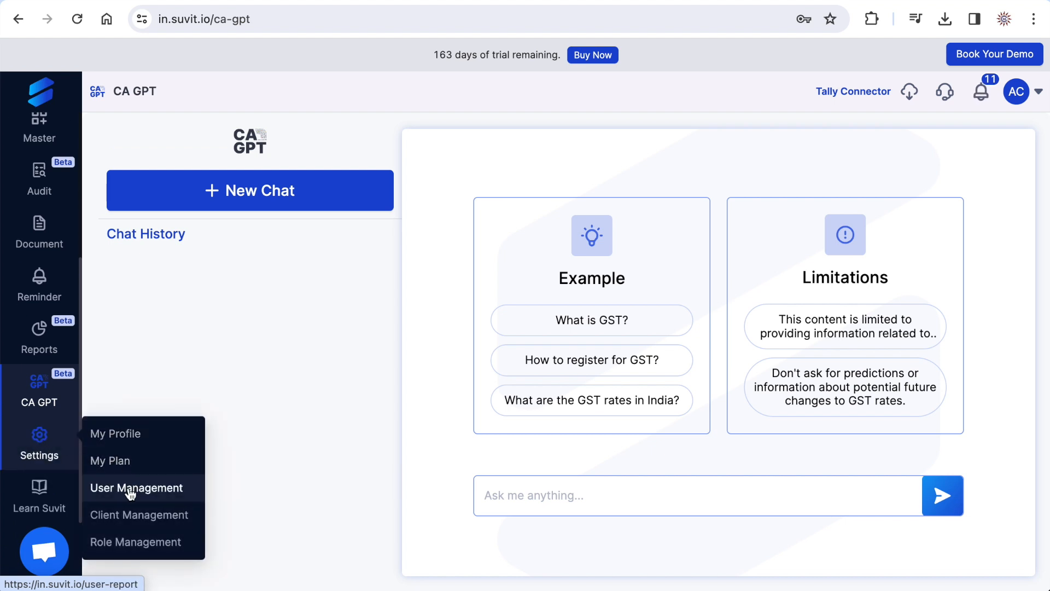
pyautogui.moveTo(34, 506)
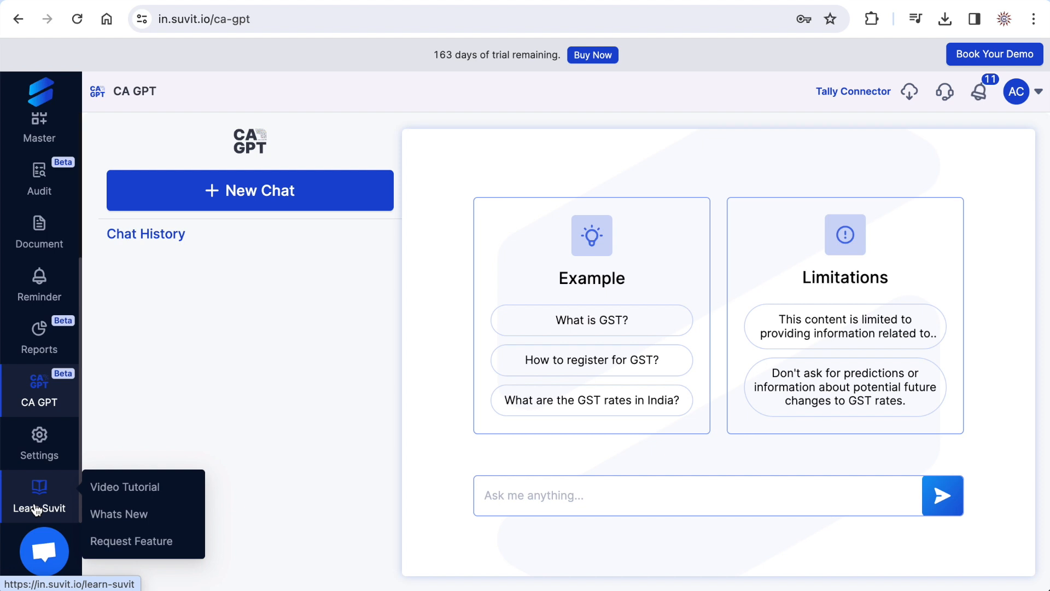
pyautogui.click(34, 509)
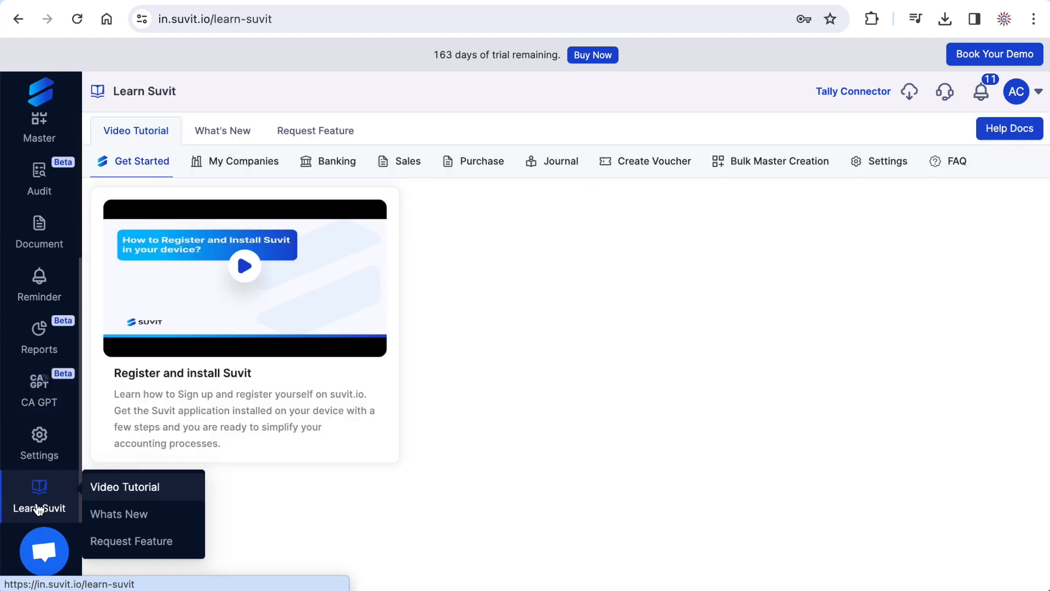